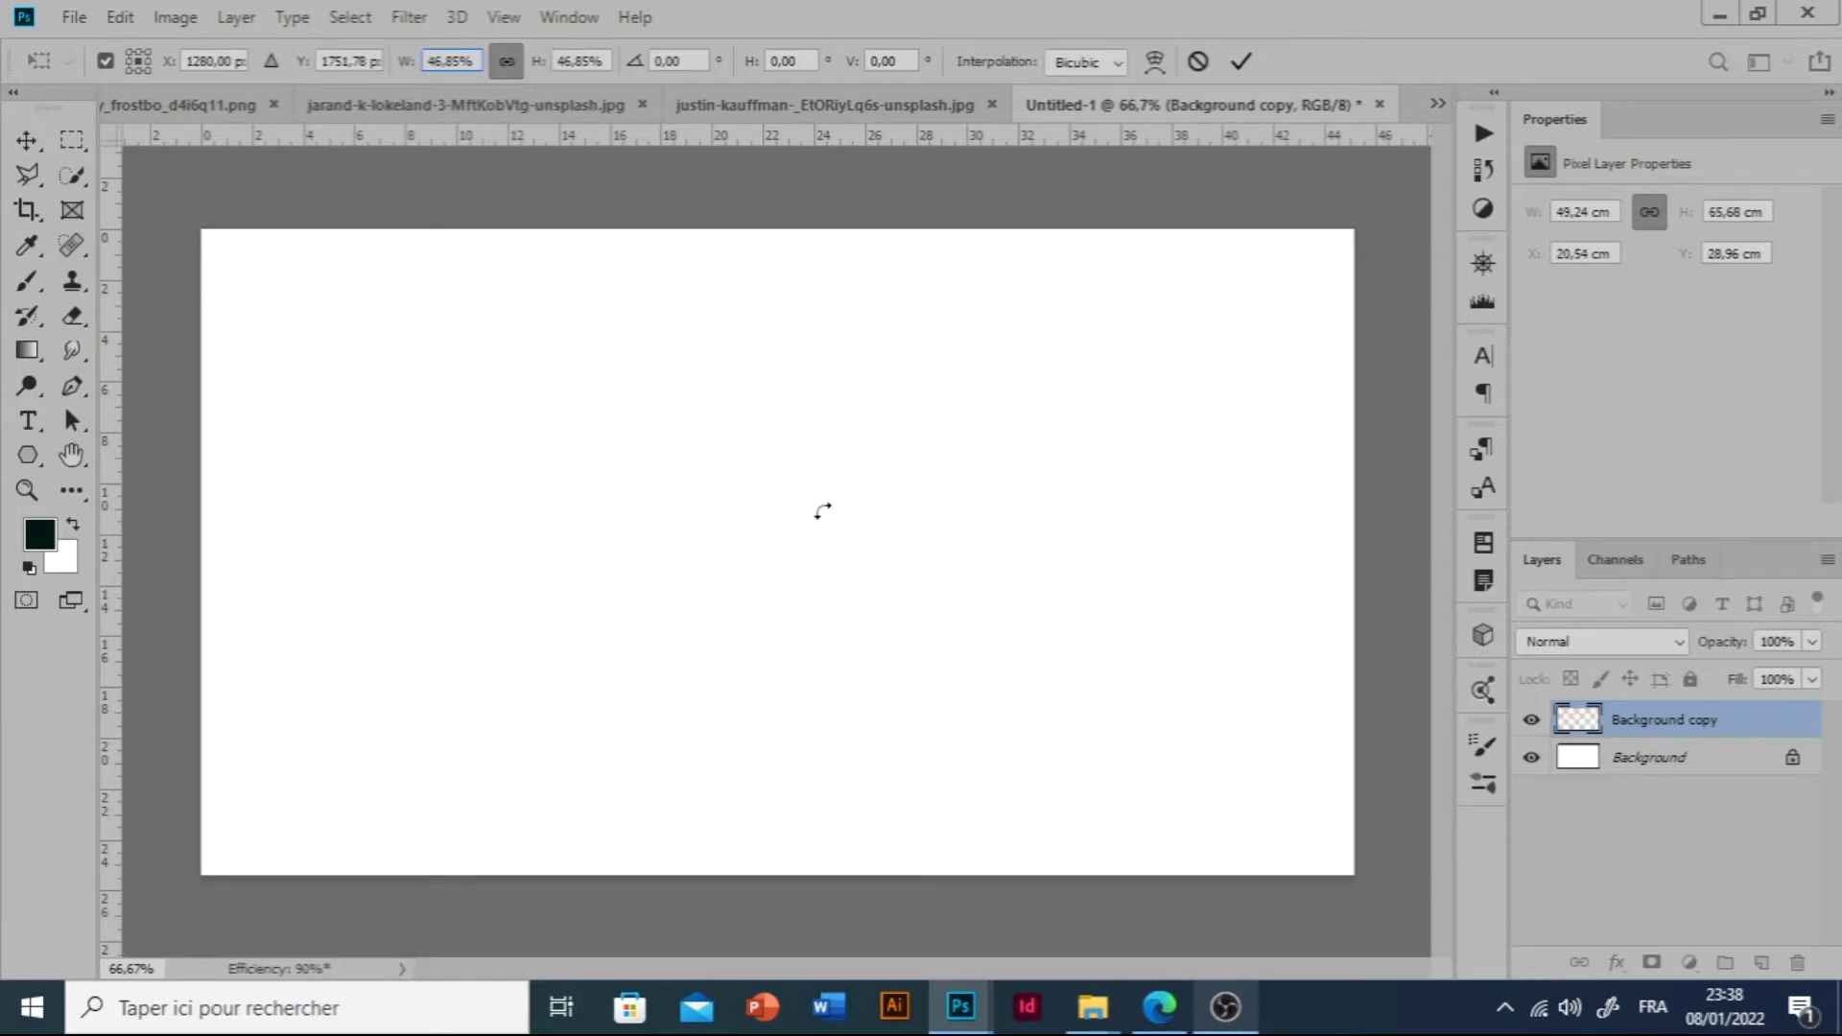
Position the island photo layer over the canvas, flip it horizontally, and apply the transform.
{"action": "key", "text": "ctrl+minus"}
{"action": "key", "text": "ctrl+minus"}
{"action": "key", "text": "ctrl+minus"}
{"action": "left_click_drag", "start_coordinate": [873, 823], "coordinate": [654, 460]}
{"action": "right_click", "coordinate": [698, 564]}
{"action": "left_click", "coordinate": [816, 895]}
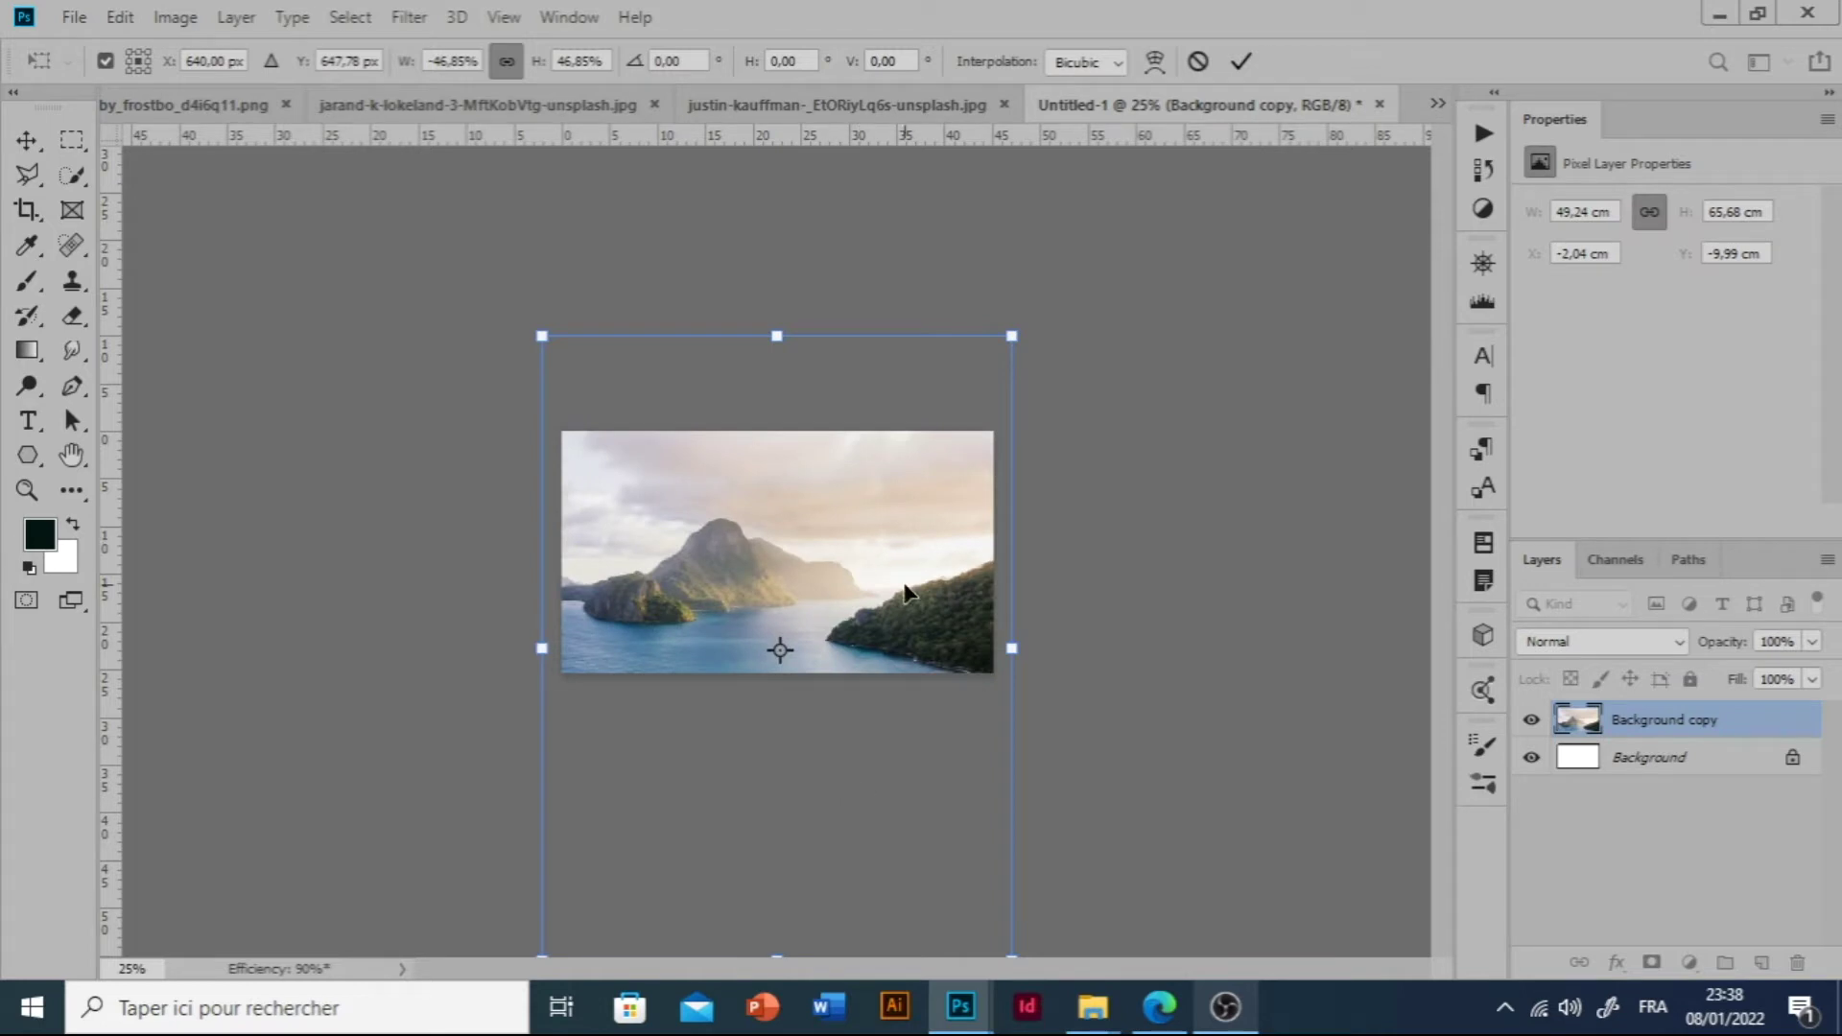
{"action": "key", "text": "Return"}
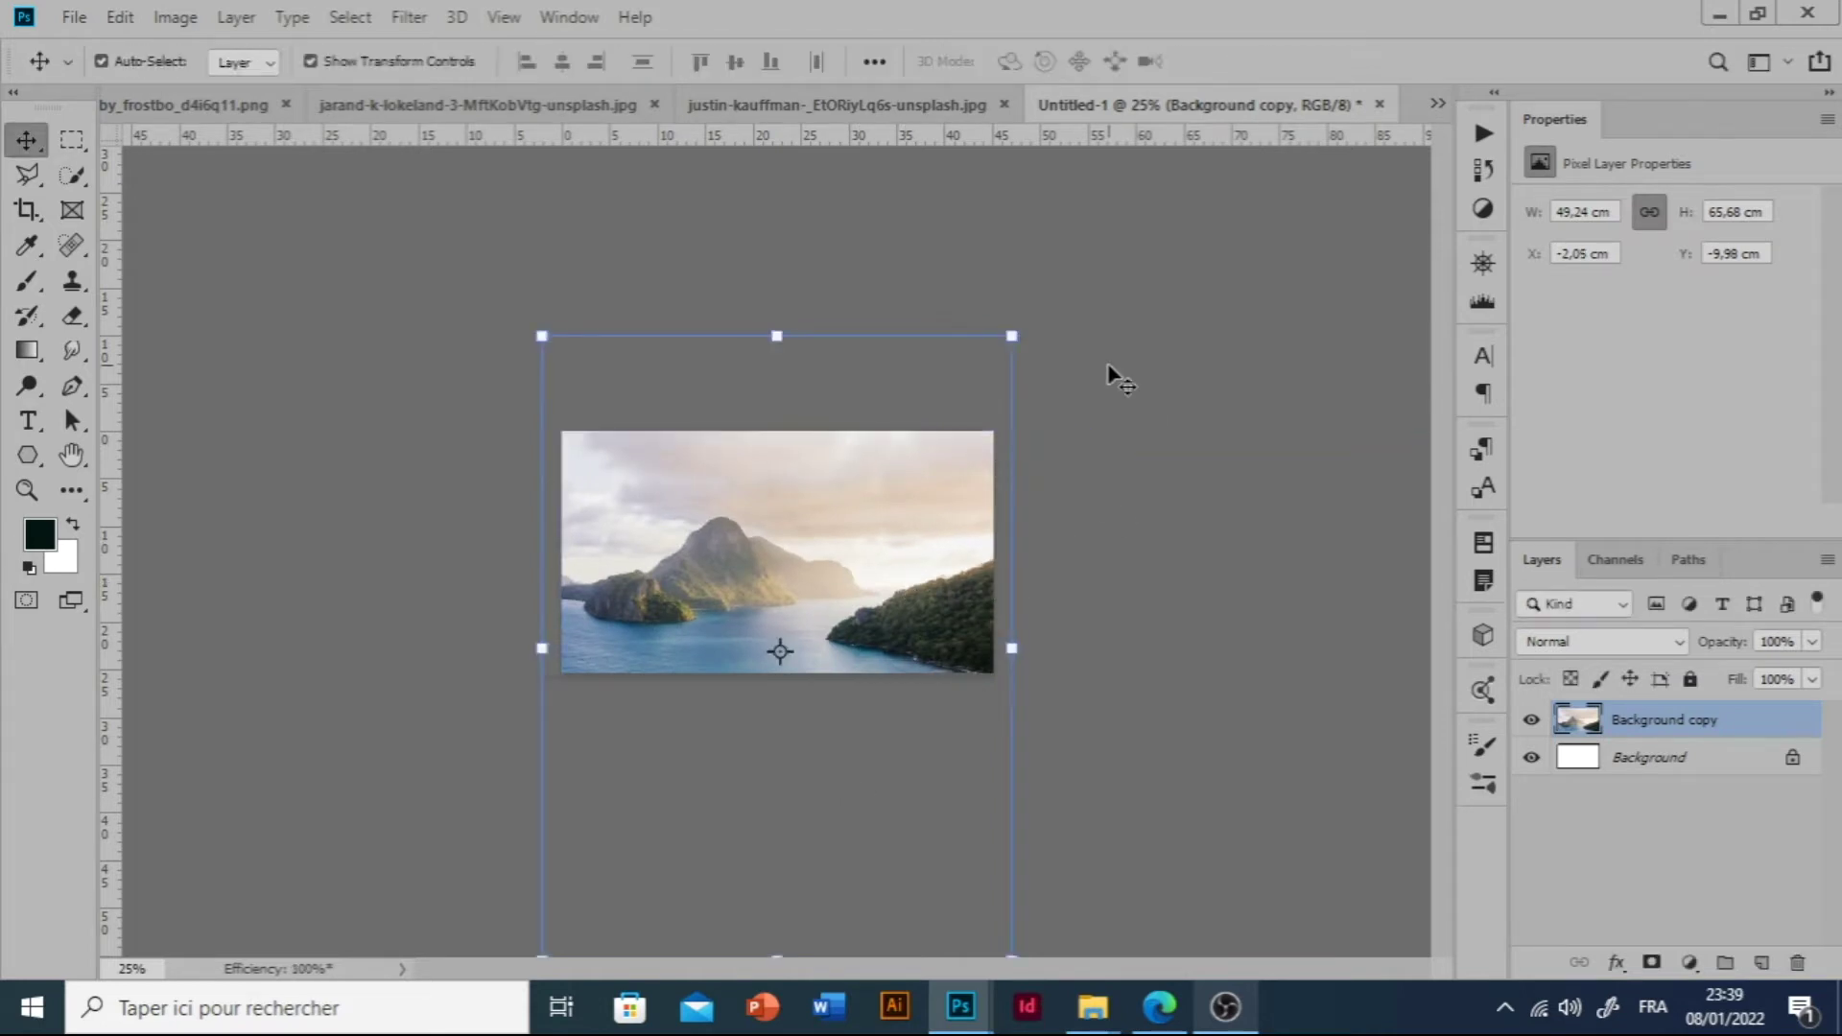
Close the justin-kauffman-_EtORiyLq6s-unsplash.jpg document without saving its changes.
{"action": "left_click", "coordinate": [908, 103]}
{"action": "left_click", "coordinate": [1391, 104]}
{"action": "left_click", "coordinate": [941, 399]}
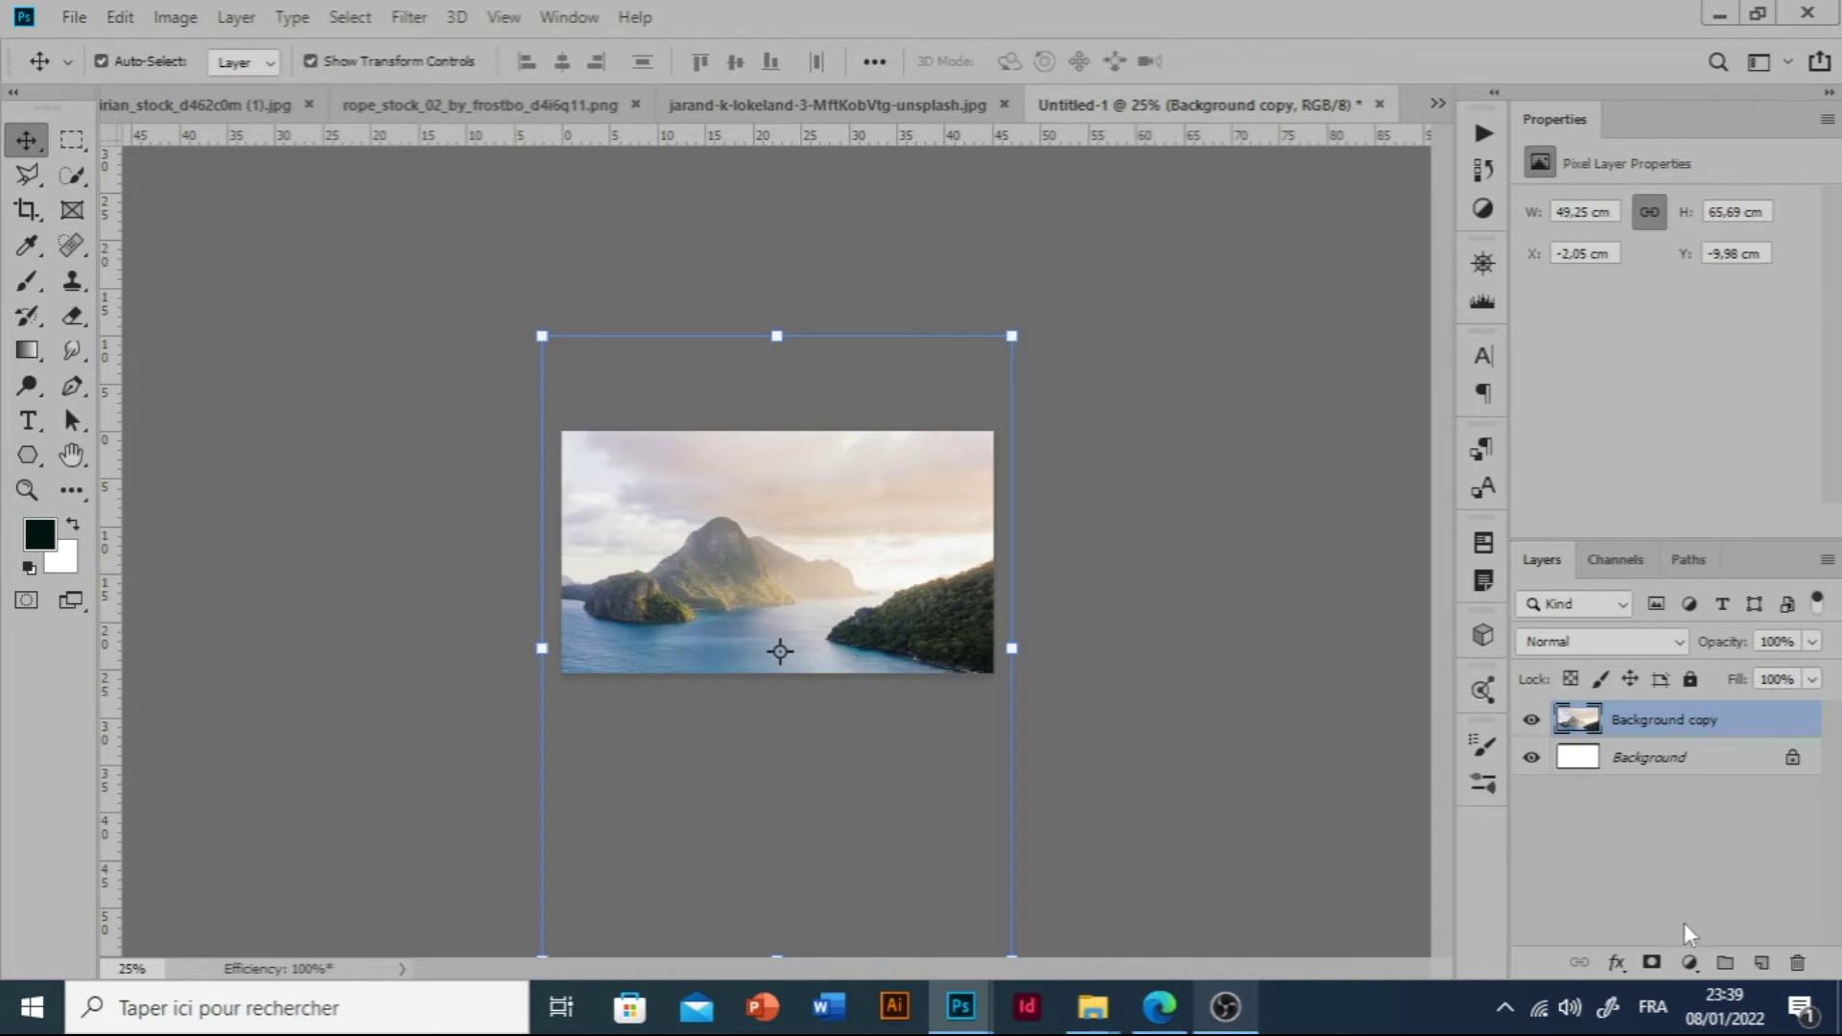
Add a layer mask to the island layer and fade out its upper sky with downward linear black-to-transparent gradients.
{"action": "left_click", "coordinate": [1651, 962]}
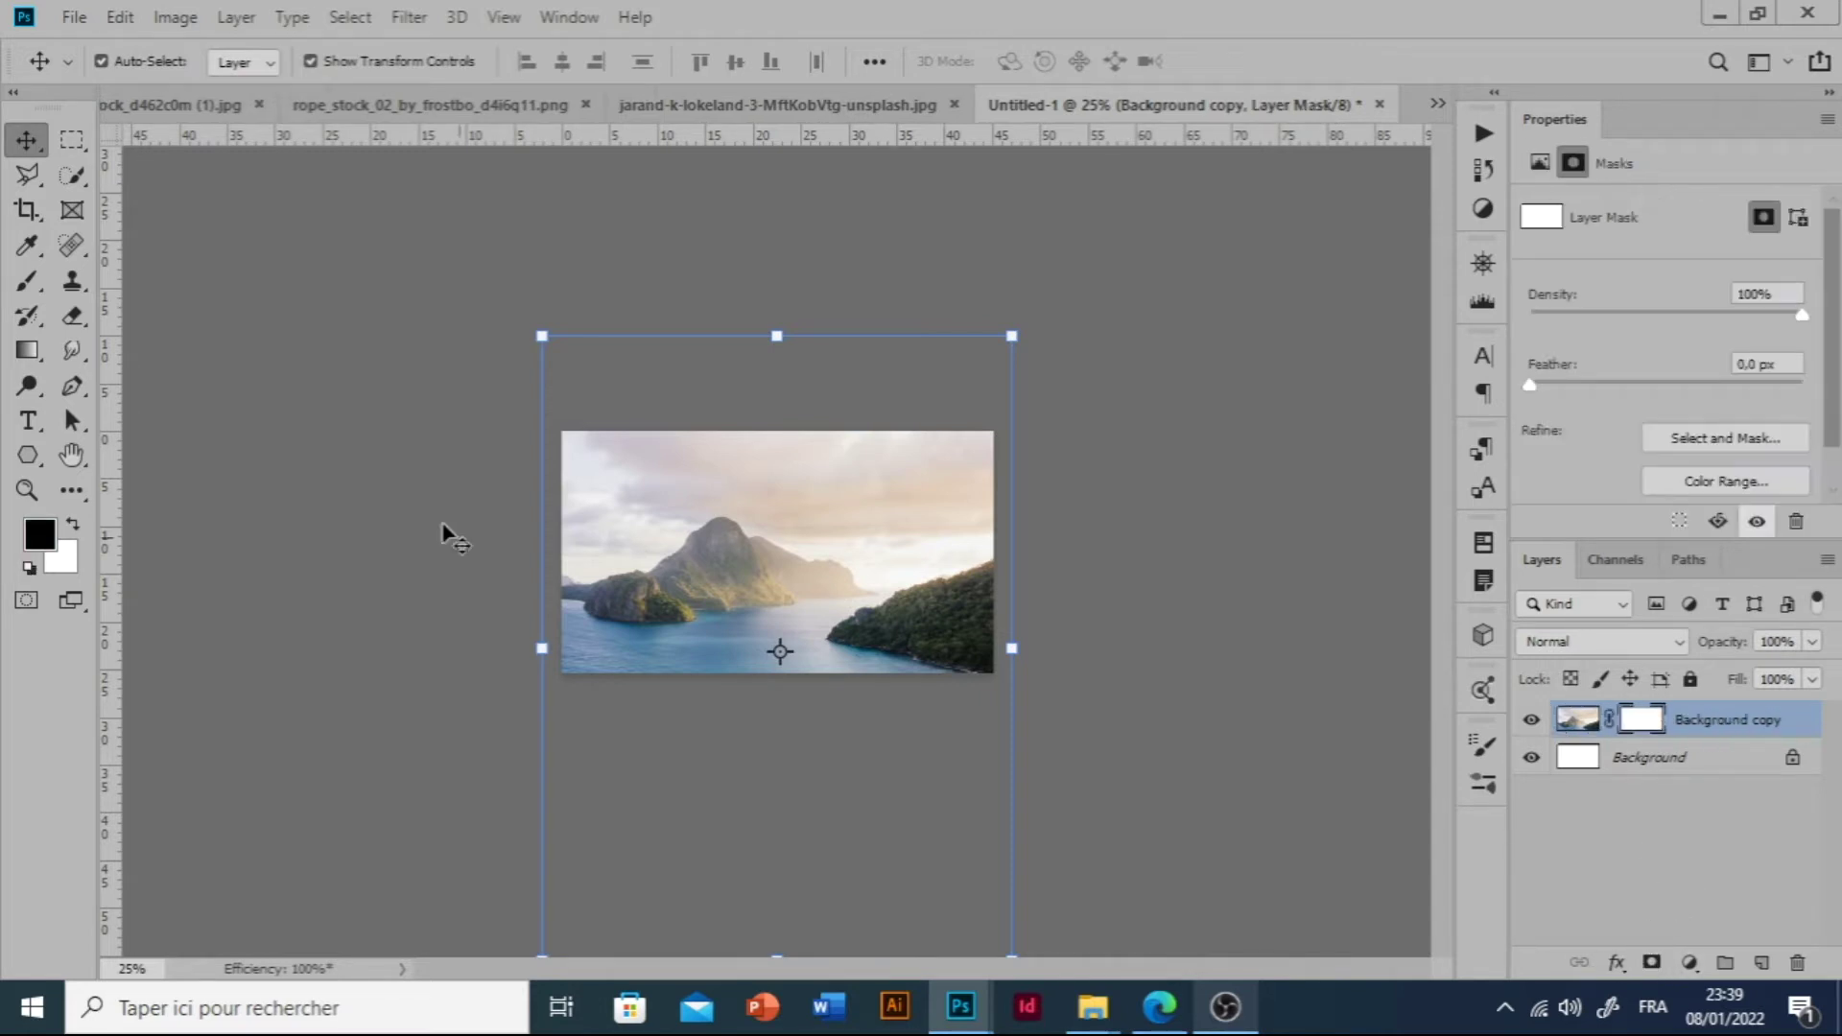
{"action": "key", "text": "ctrl+plus"}
{"action": "key", "text": "ctrl+plus"}
{"action": "key", "text": "ctrl+plus"}
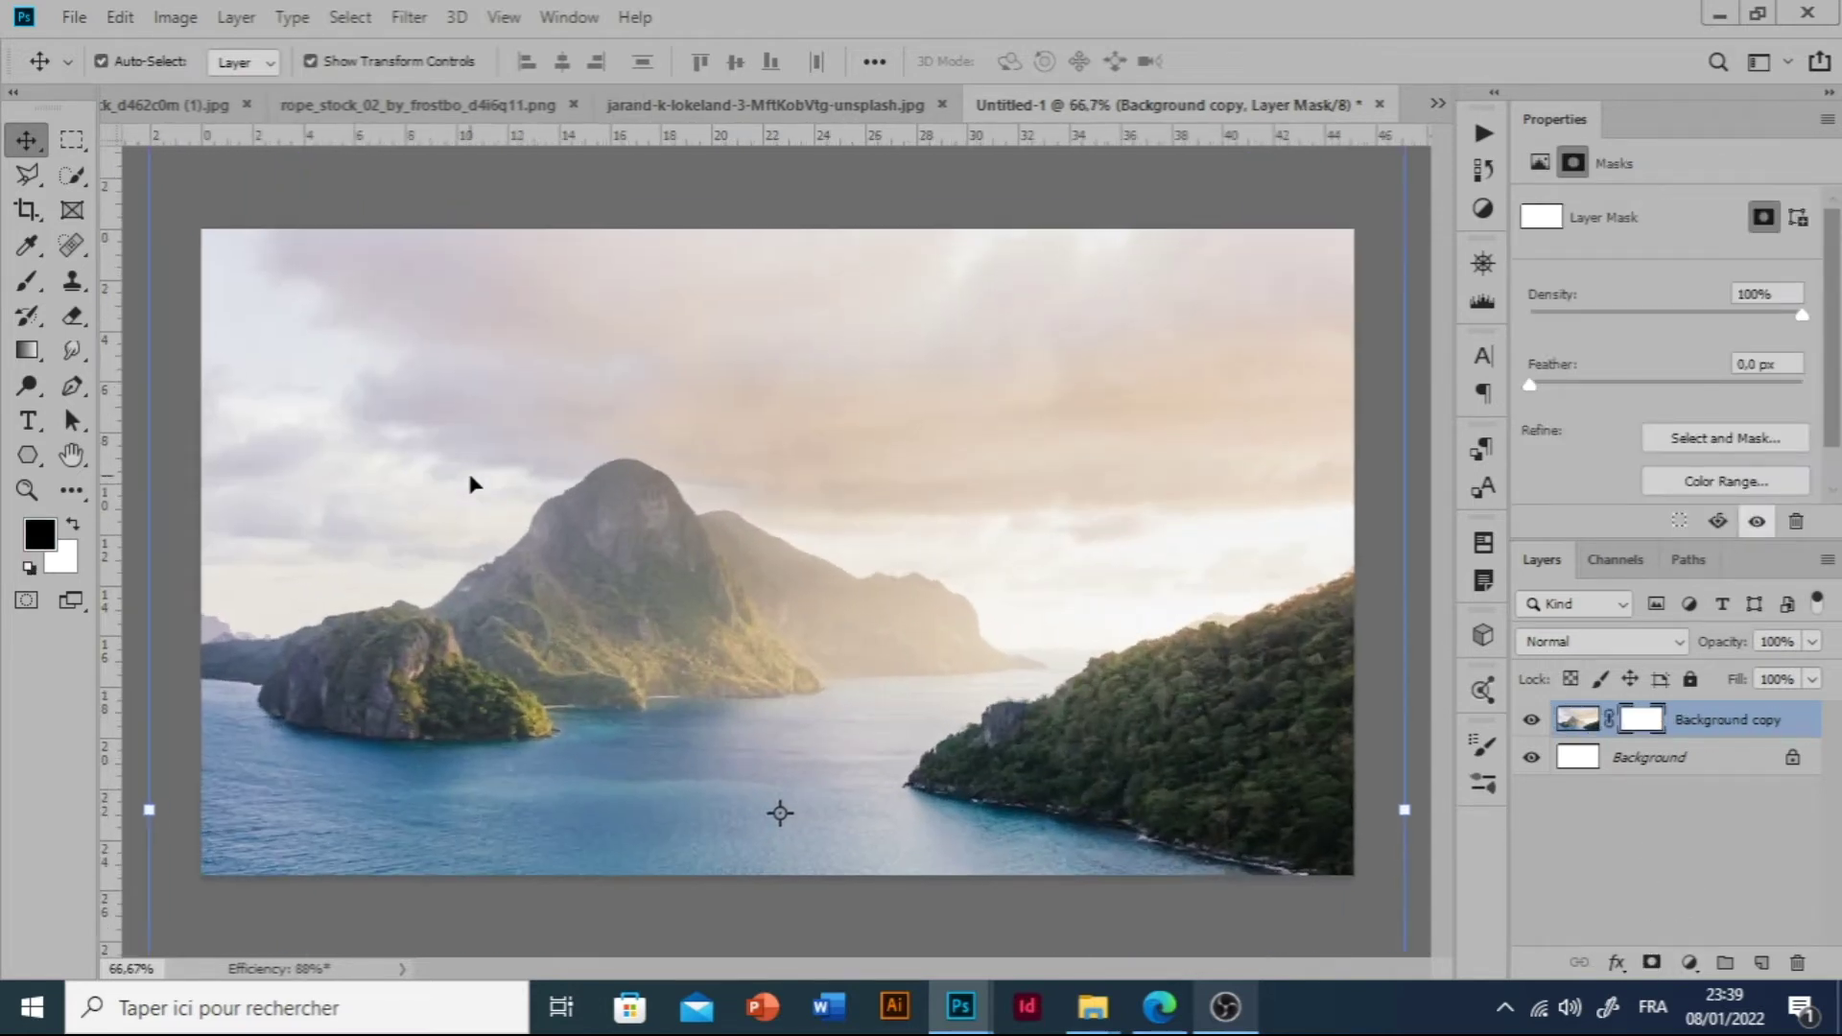
{"action": "left_click", "coordinate": [27, 351]}
{"action": "left_click", "coordinate": [251, 62]}
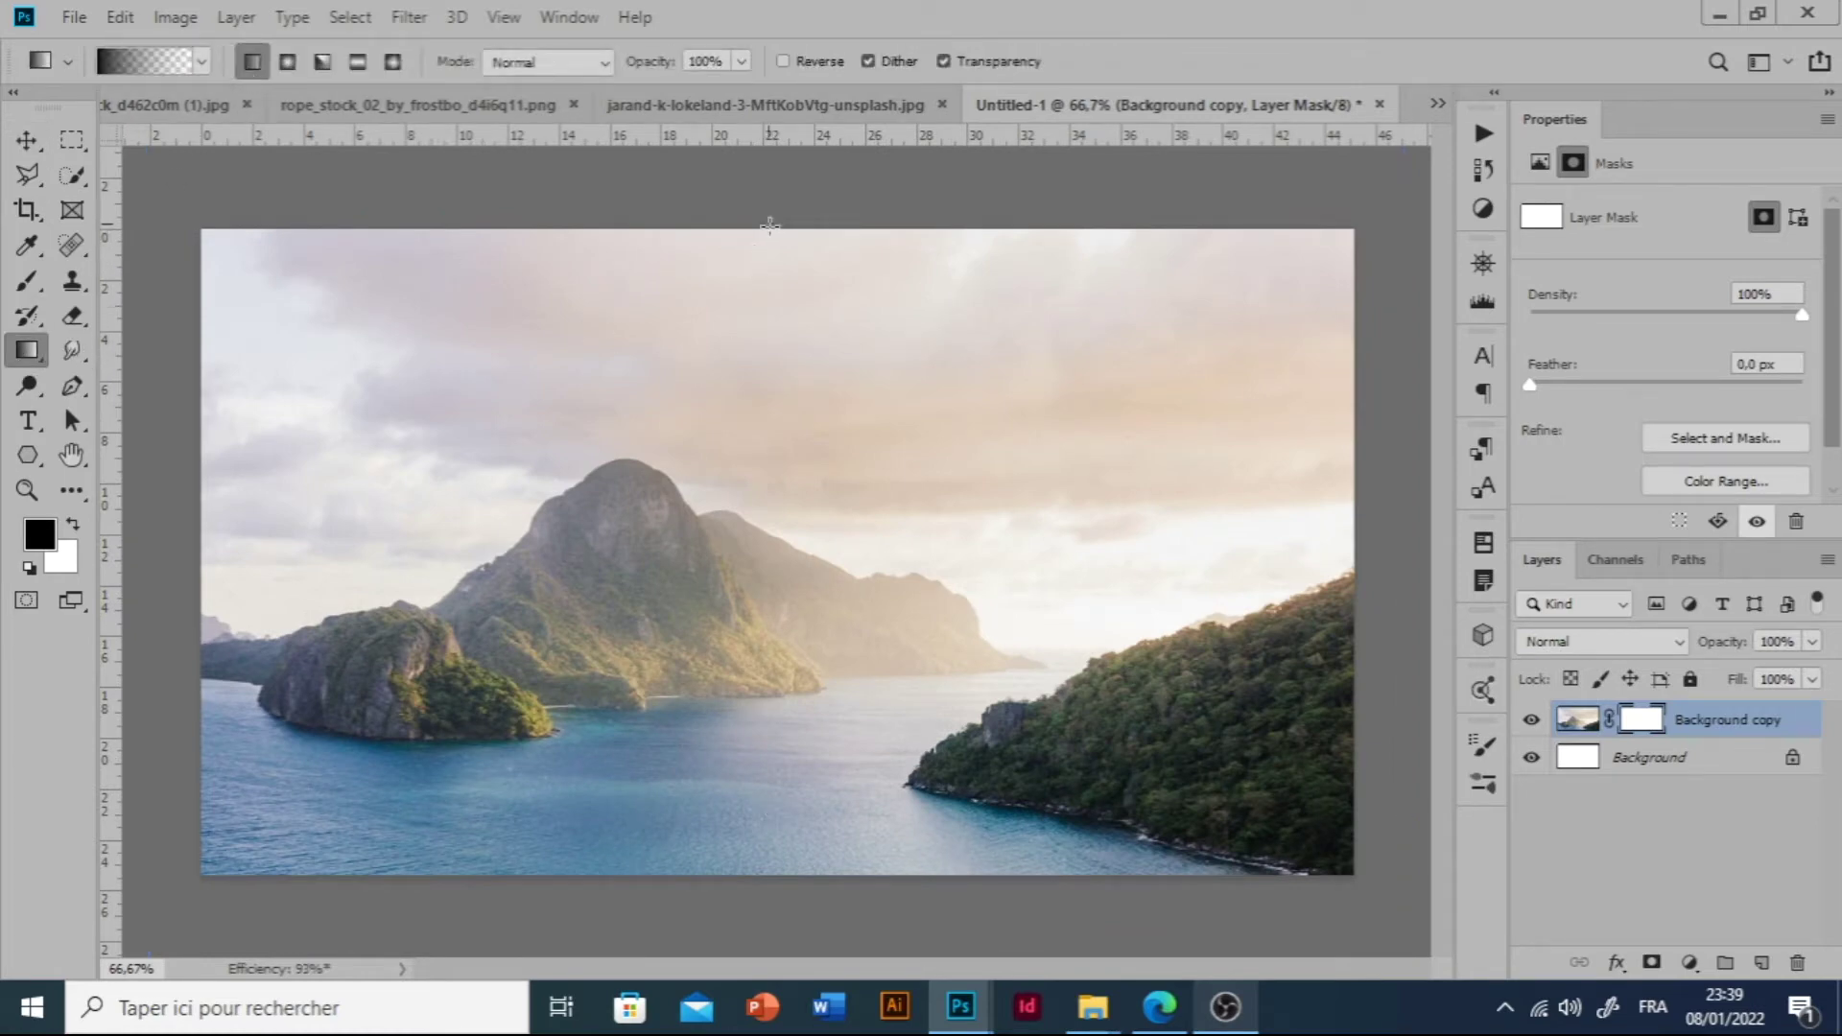
{"action": "left_click_drag", "start_coordinate": [761, 425], "coordinate": [762, 424]}
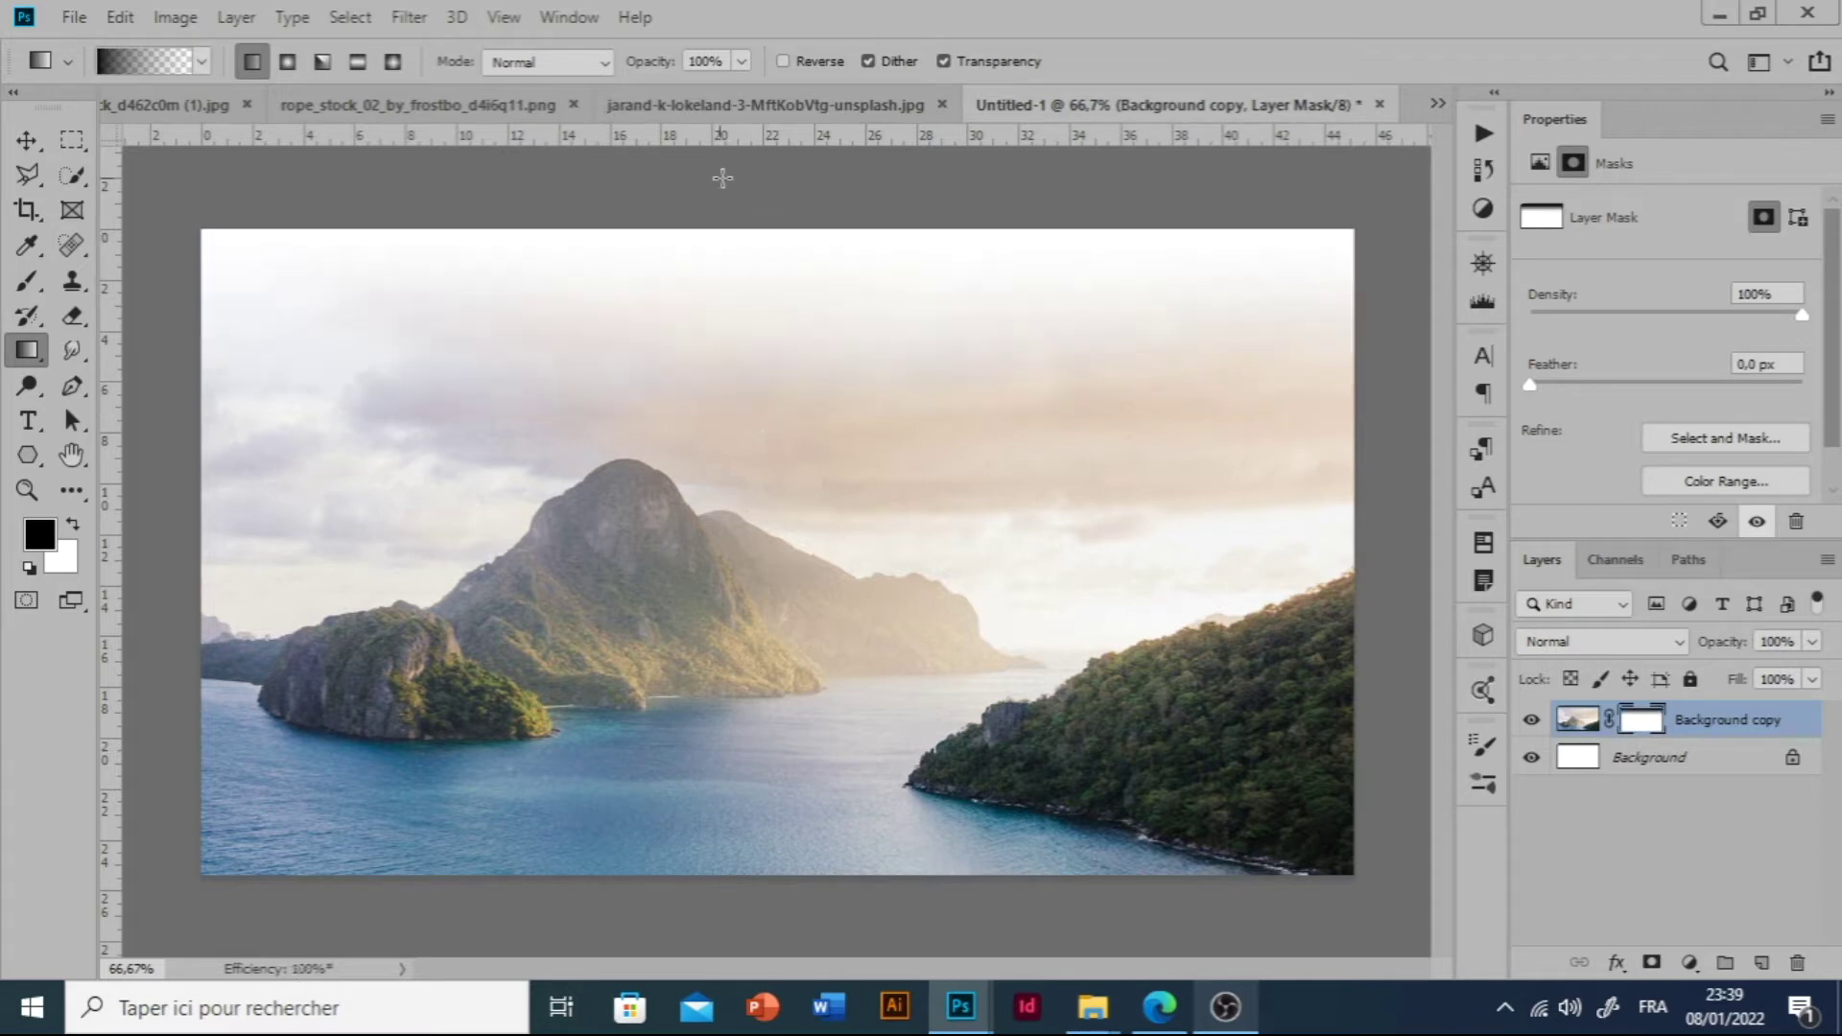
{"action": "left_click_drag", "start_coordinate": [727, 228], "coordinate": [727, 515]}
{"action": "left_click_drag", "start_coordinate": [777, 273], "coordinate": [775, 555]}
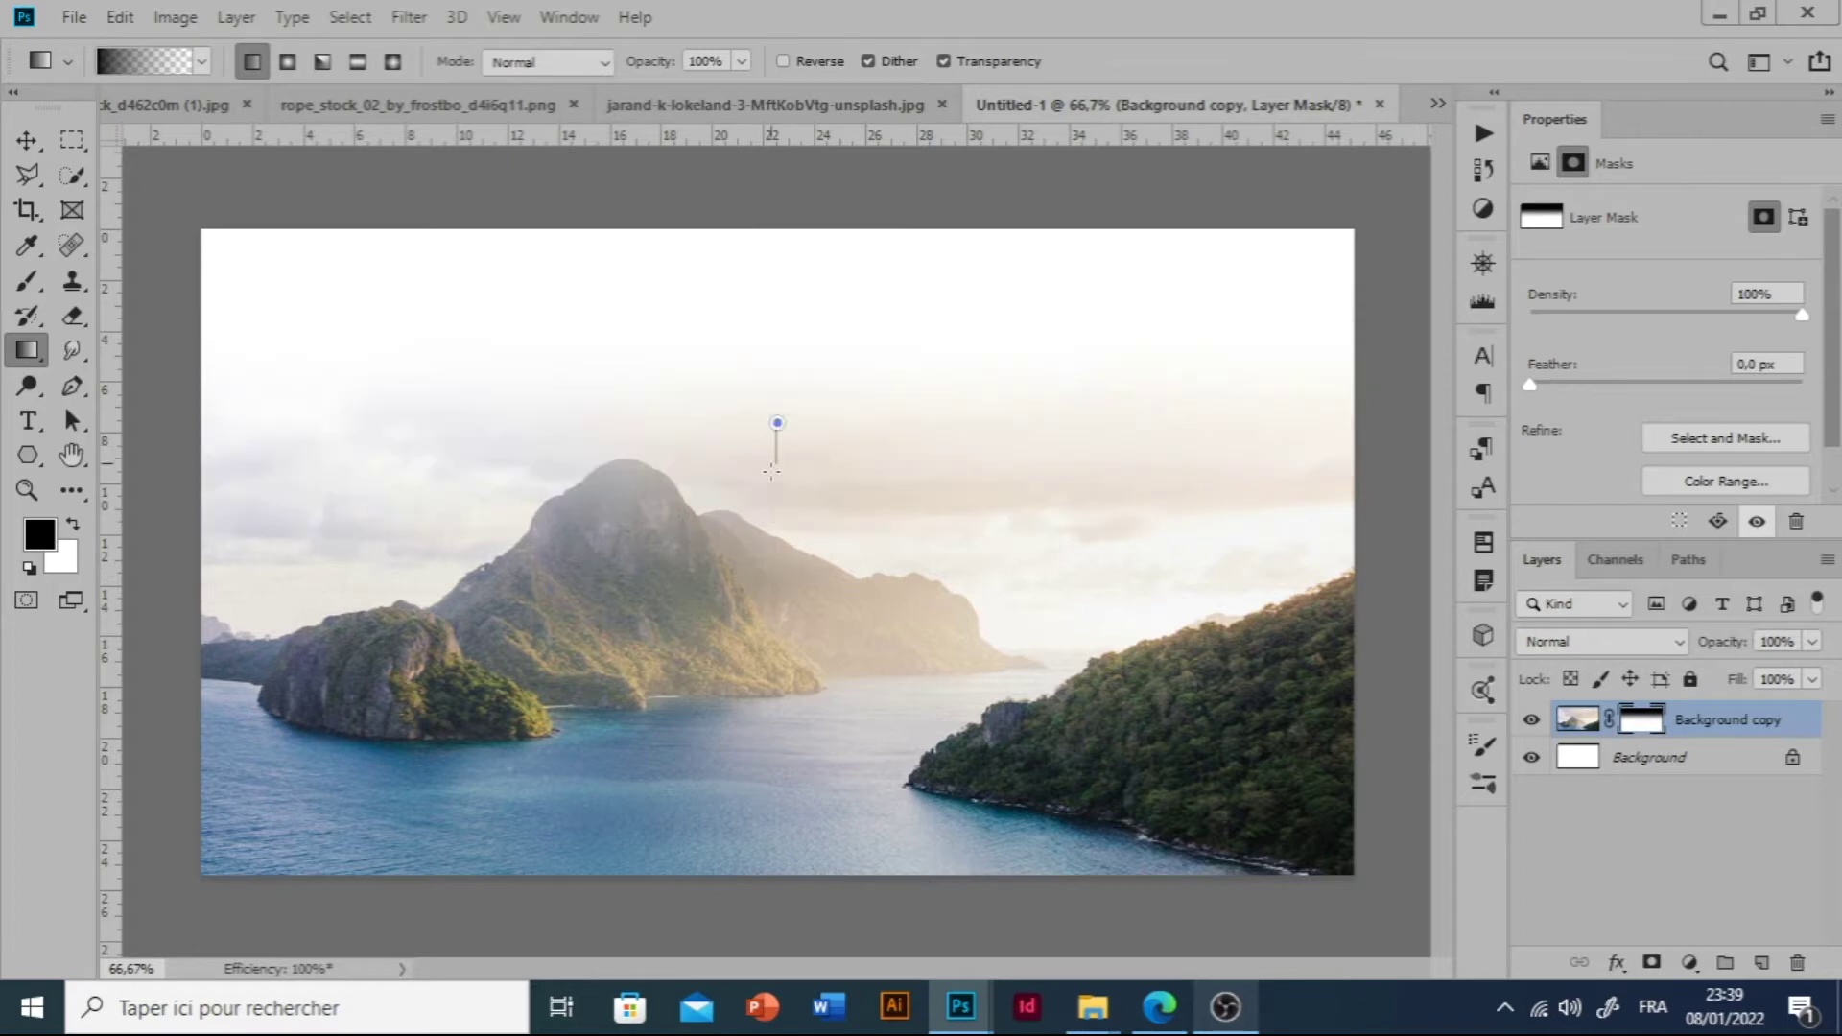
{"action": "left_click_drag", "start_coordinate": [772, 465], "coordinate": [771, 492]}
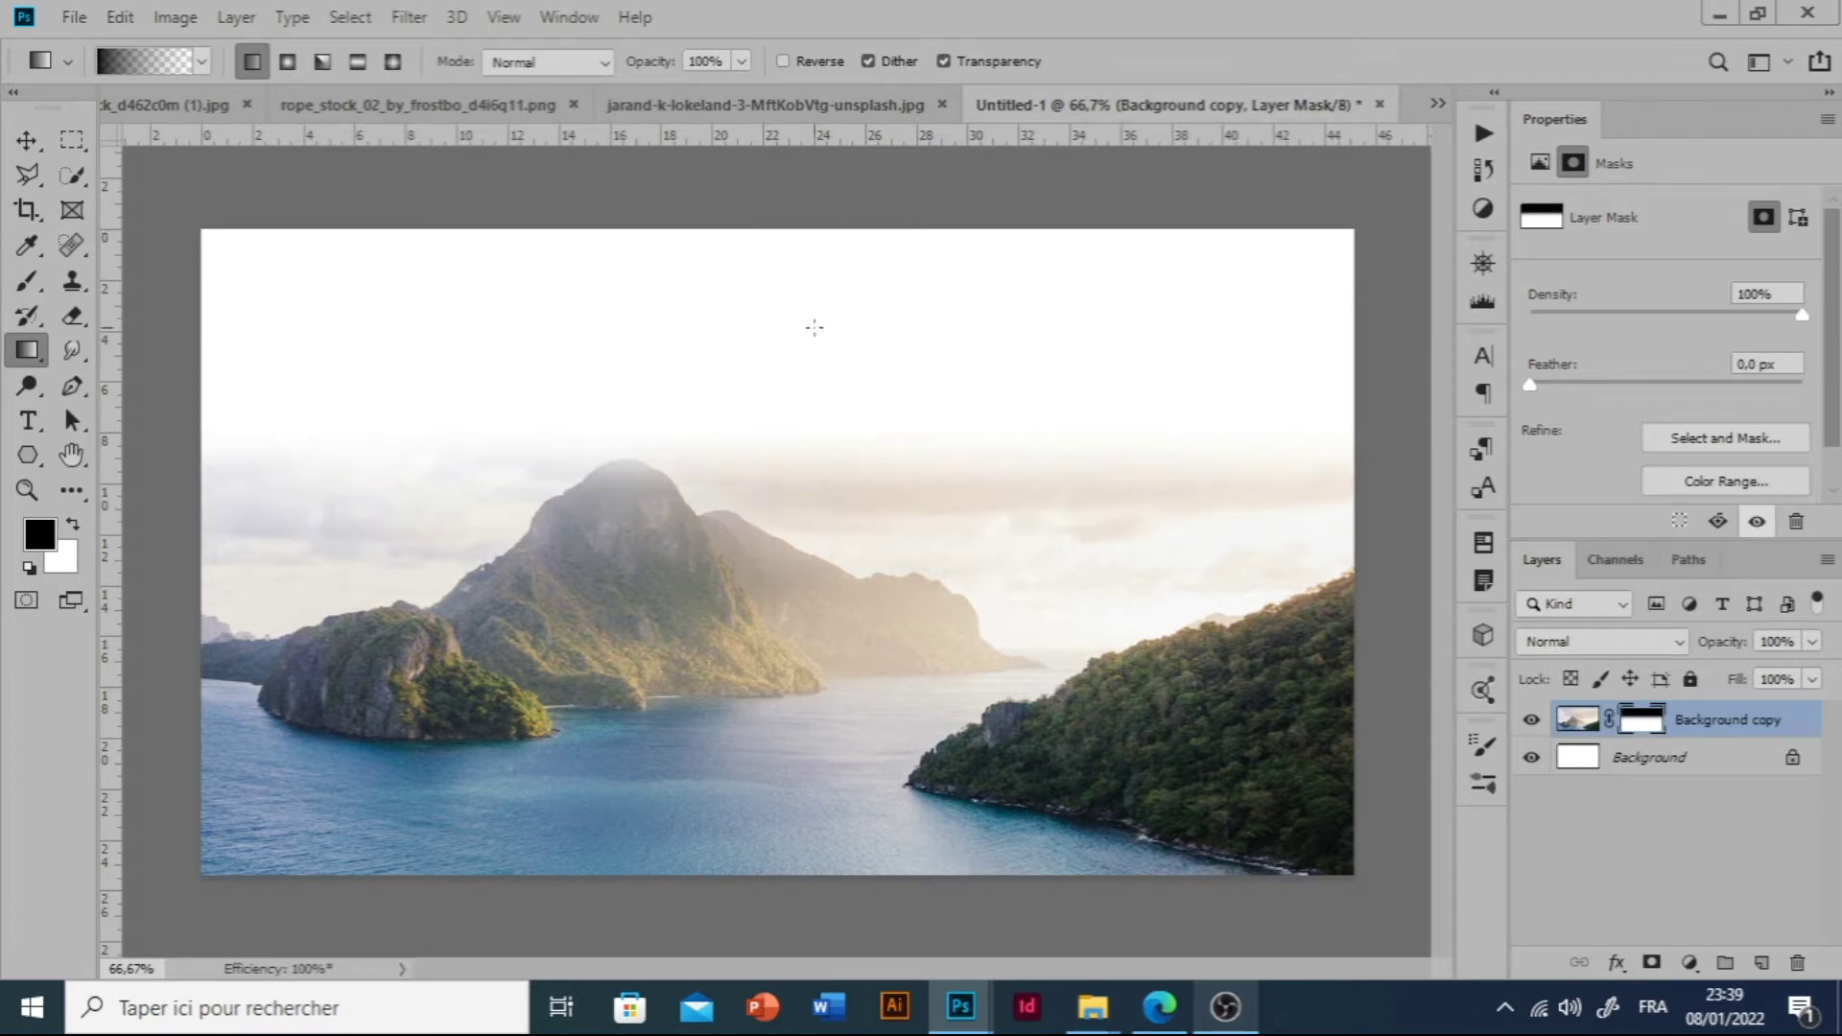
Add a Brightness/Contrast adjustment layer above the island layer with brightness -50 and contrast 19.
{"action": "left_click", "coordinate": [1691, 963]}
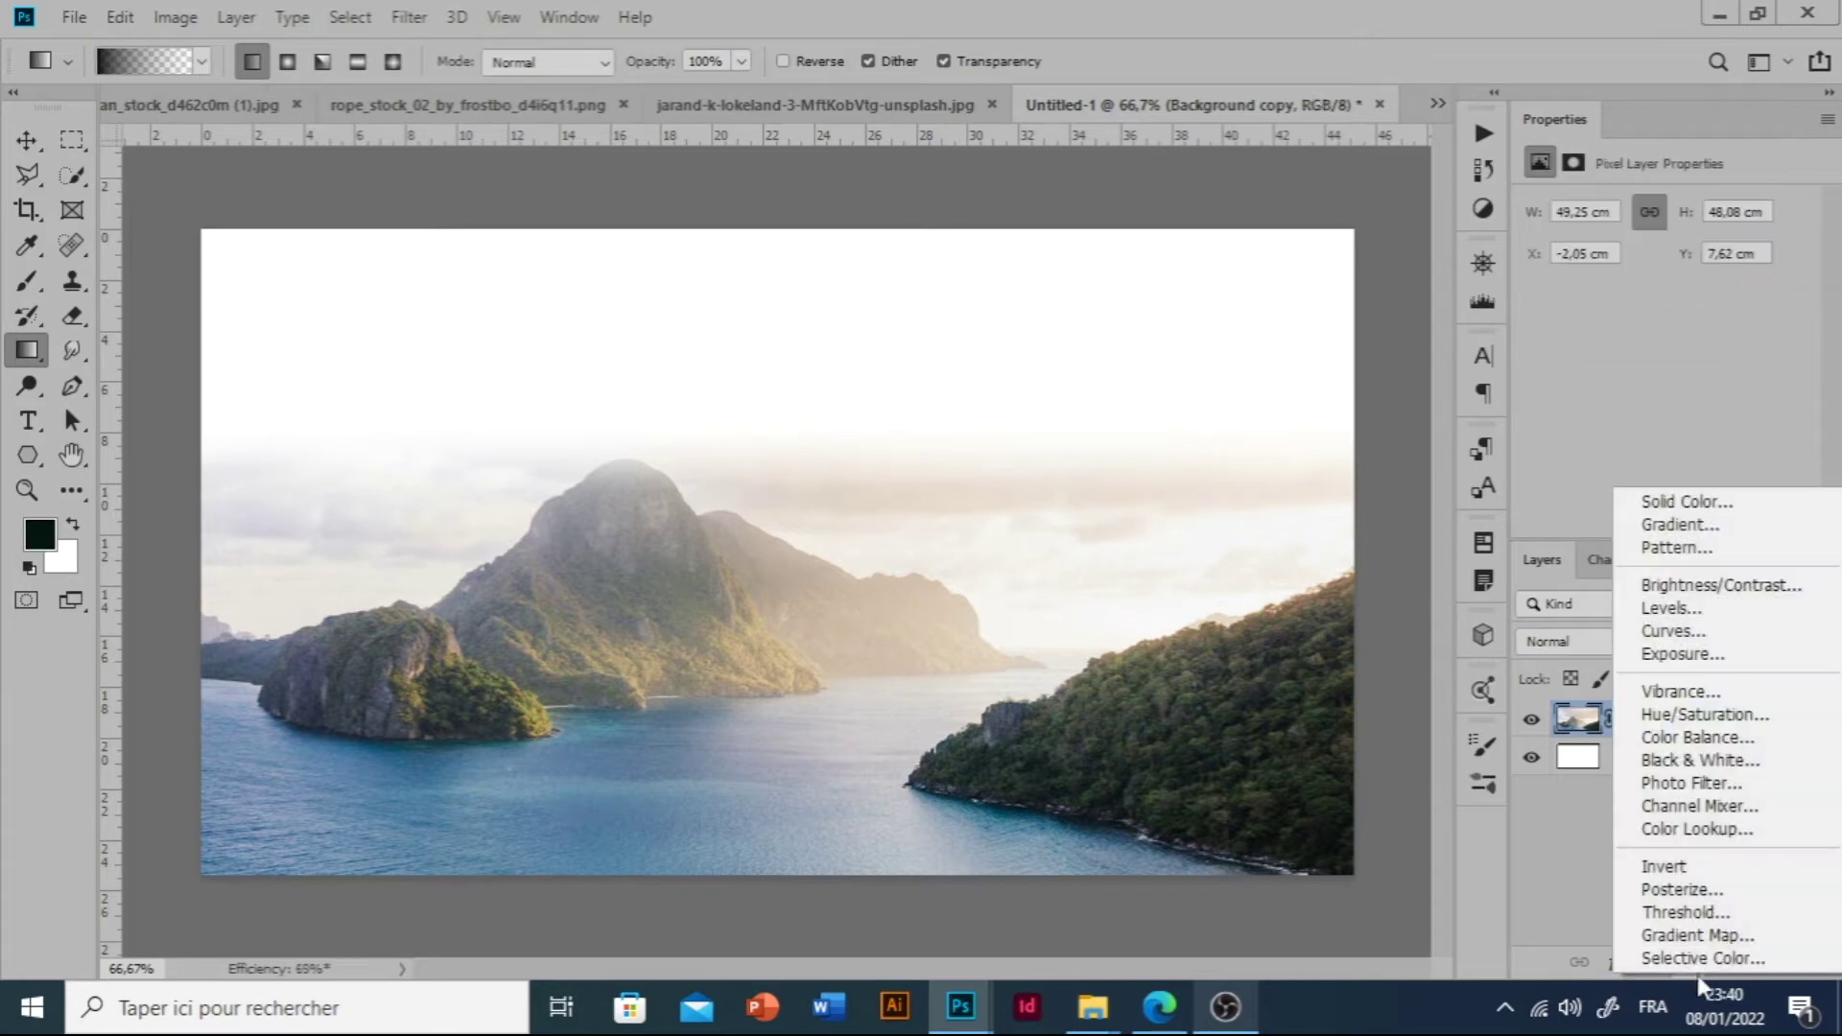
{"action": "left_click", "coordinate": [1742, 586]}
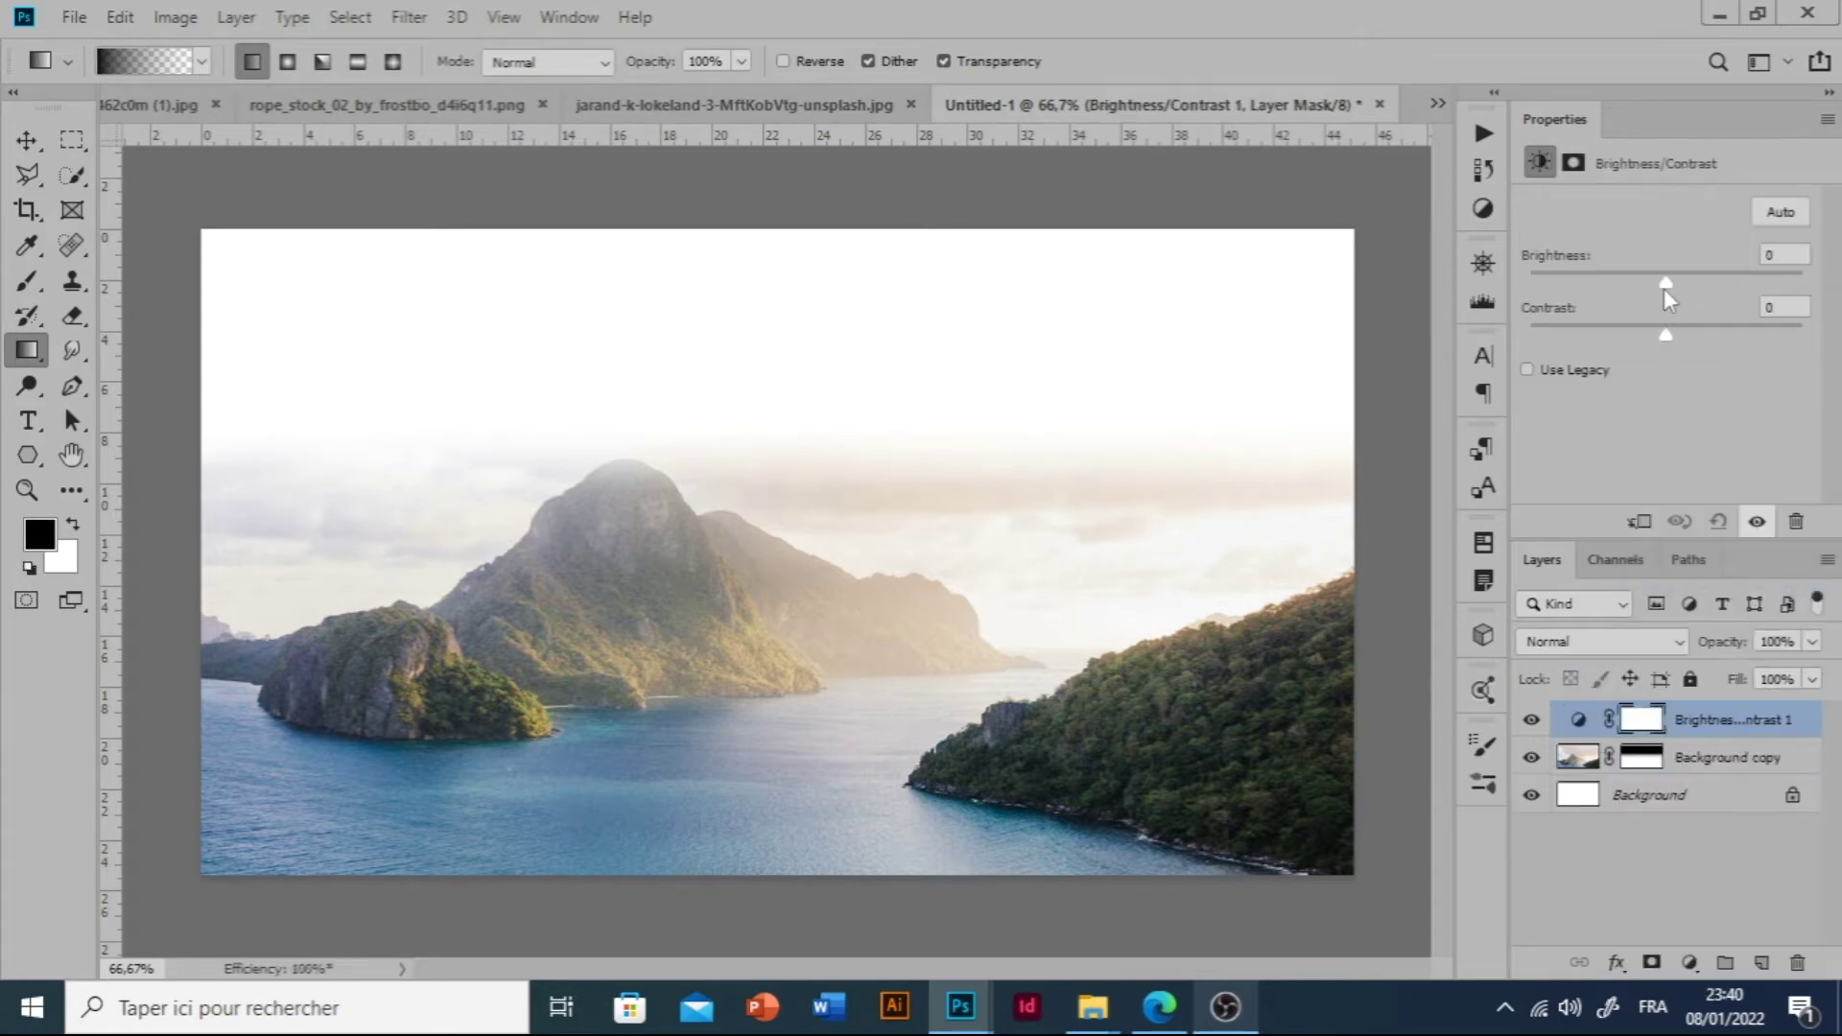
{"action": "left_click_drag", "start_coordinate": [1660, 284], "coordinate": [1620, 289]}
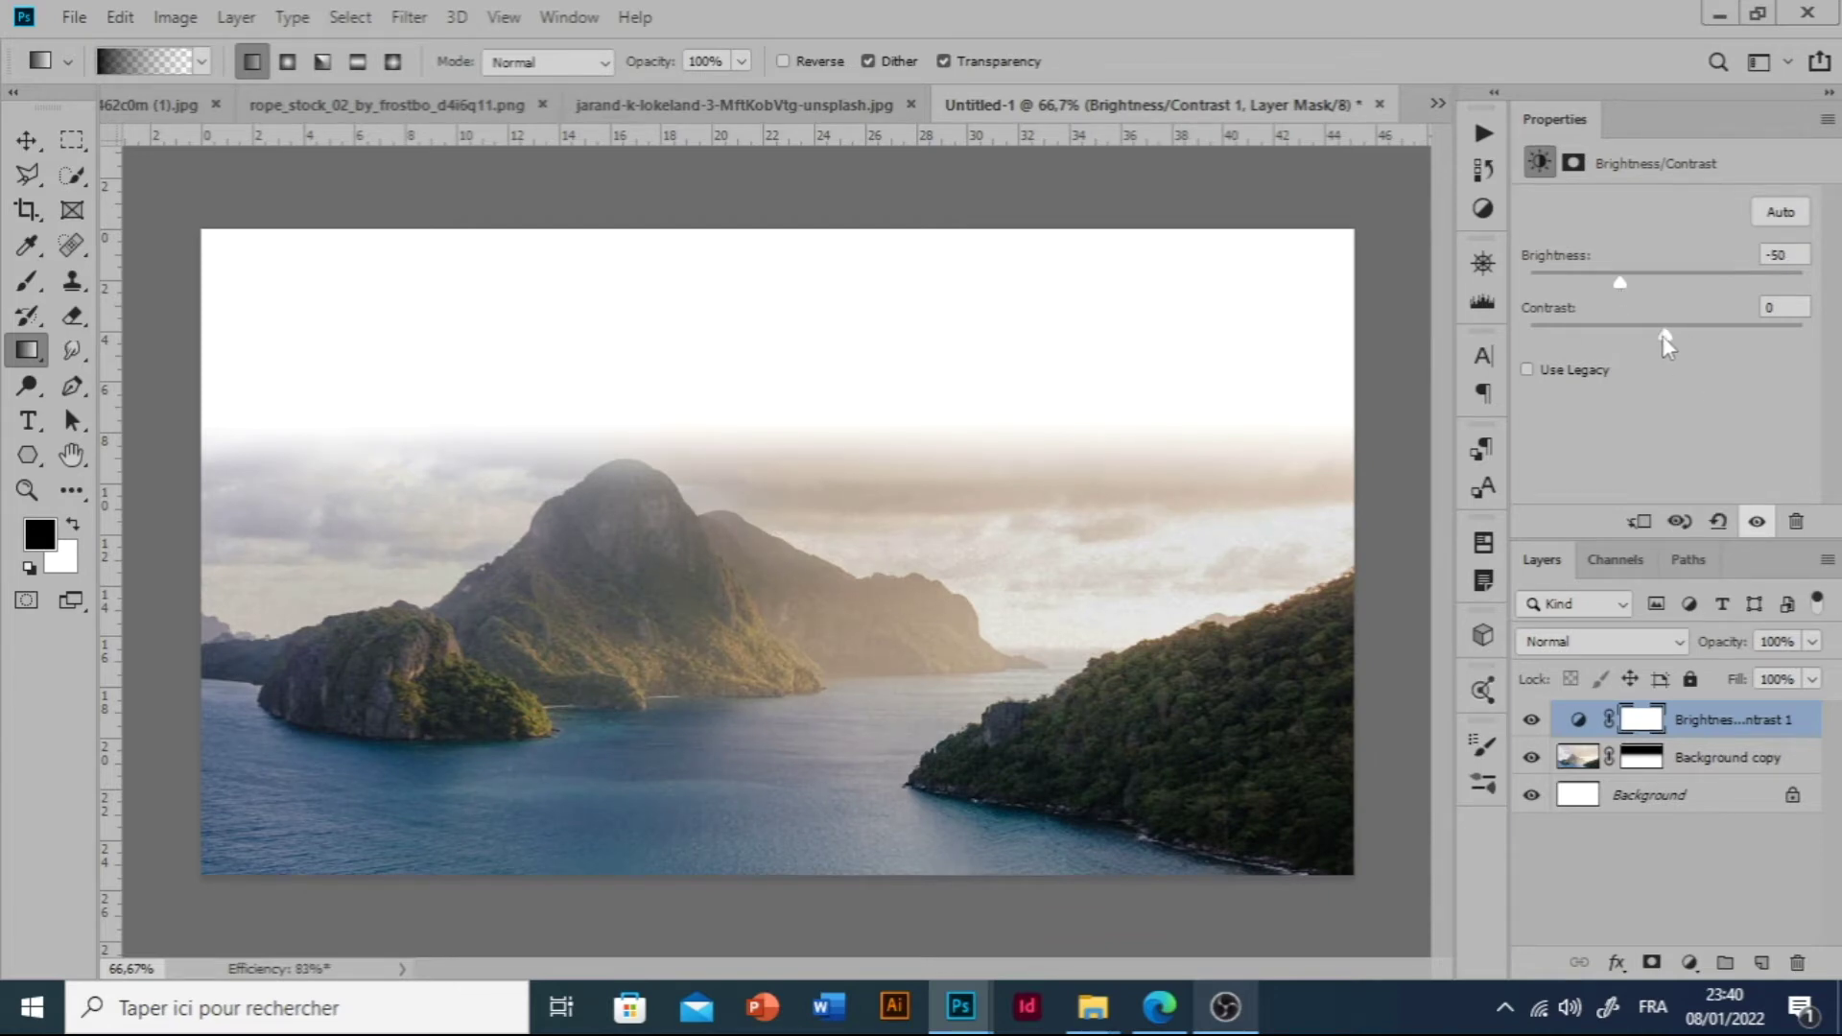
{"action": "left_click_drag", "start_coordinate": [1675, 342], "coordinate": [1692, 350]}
{"action": "left_click_drag", "start_coordinate": [1691, 337], "coordinate": [1691, 340]}
Duplicate the Background layer in jarand-k-lokeland-3-MftKobVtg-unsplash.jpg and copy the duplicate.
{"action": "left_click", "coordinate": [725, 101]}
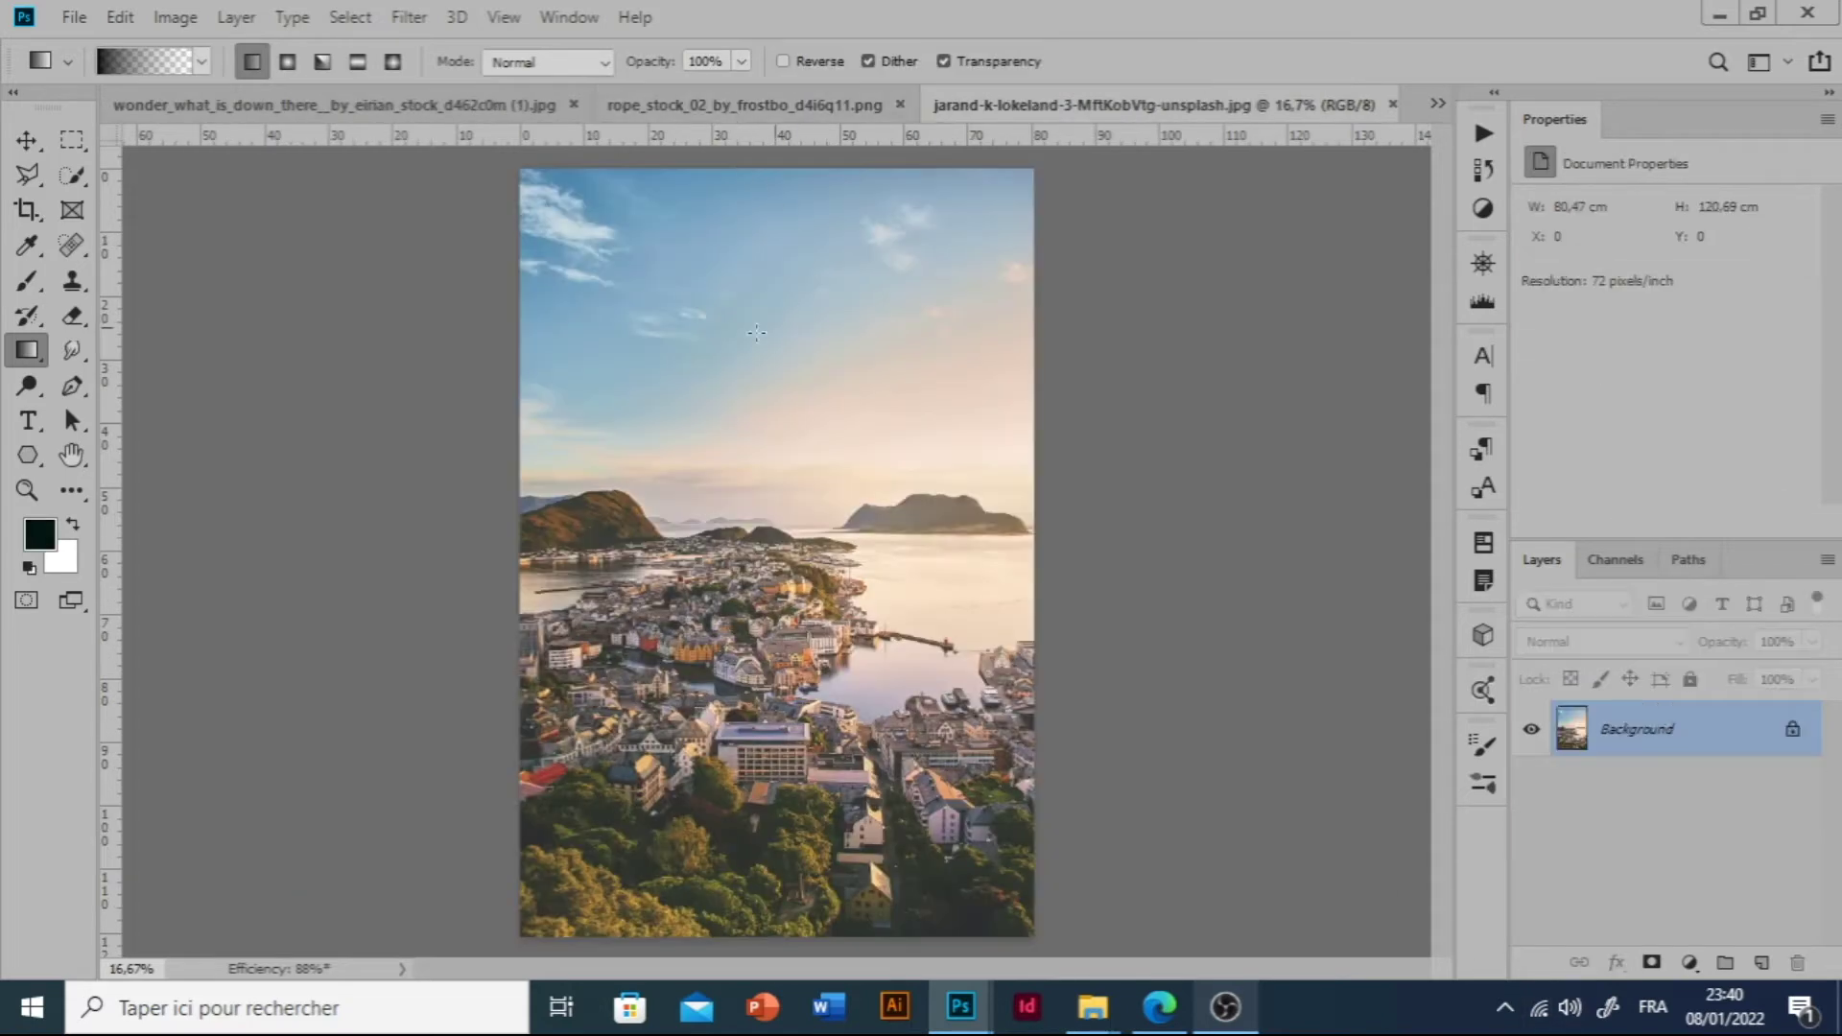
{"action": "left_click_drag", "start_coordinate": [1657, 741], "coordinate": [1758, 950]}
{"action": "left_click", "coordinate": [119, 18]}
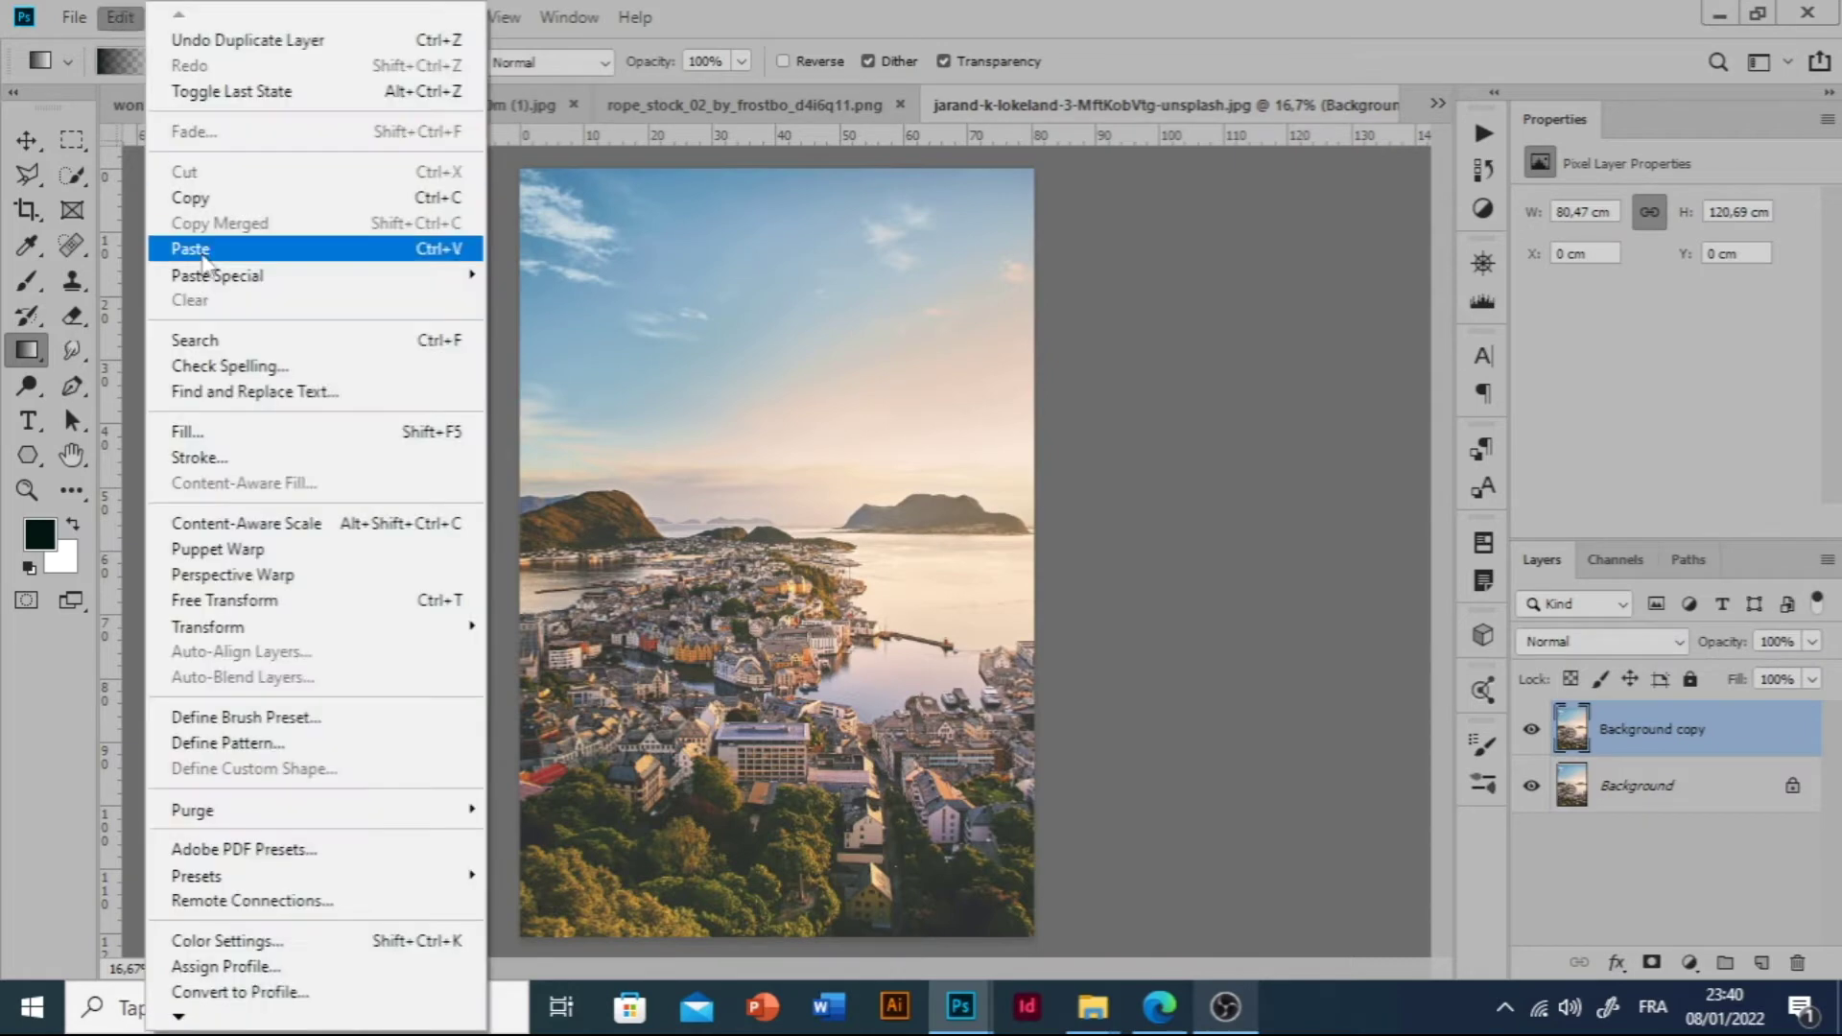
{"action": "left_click", "coordinate": [240, 196]}
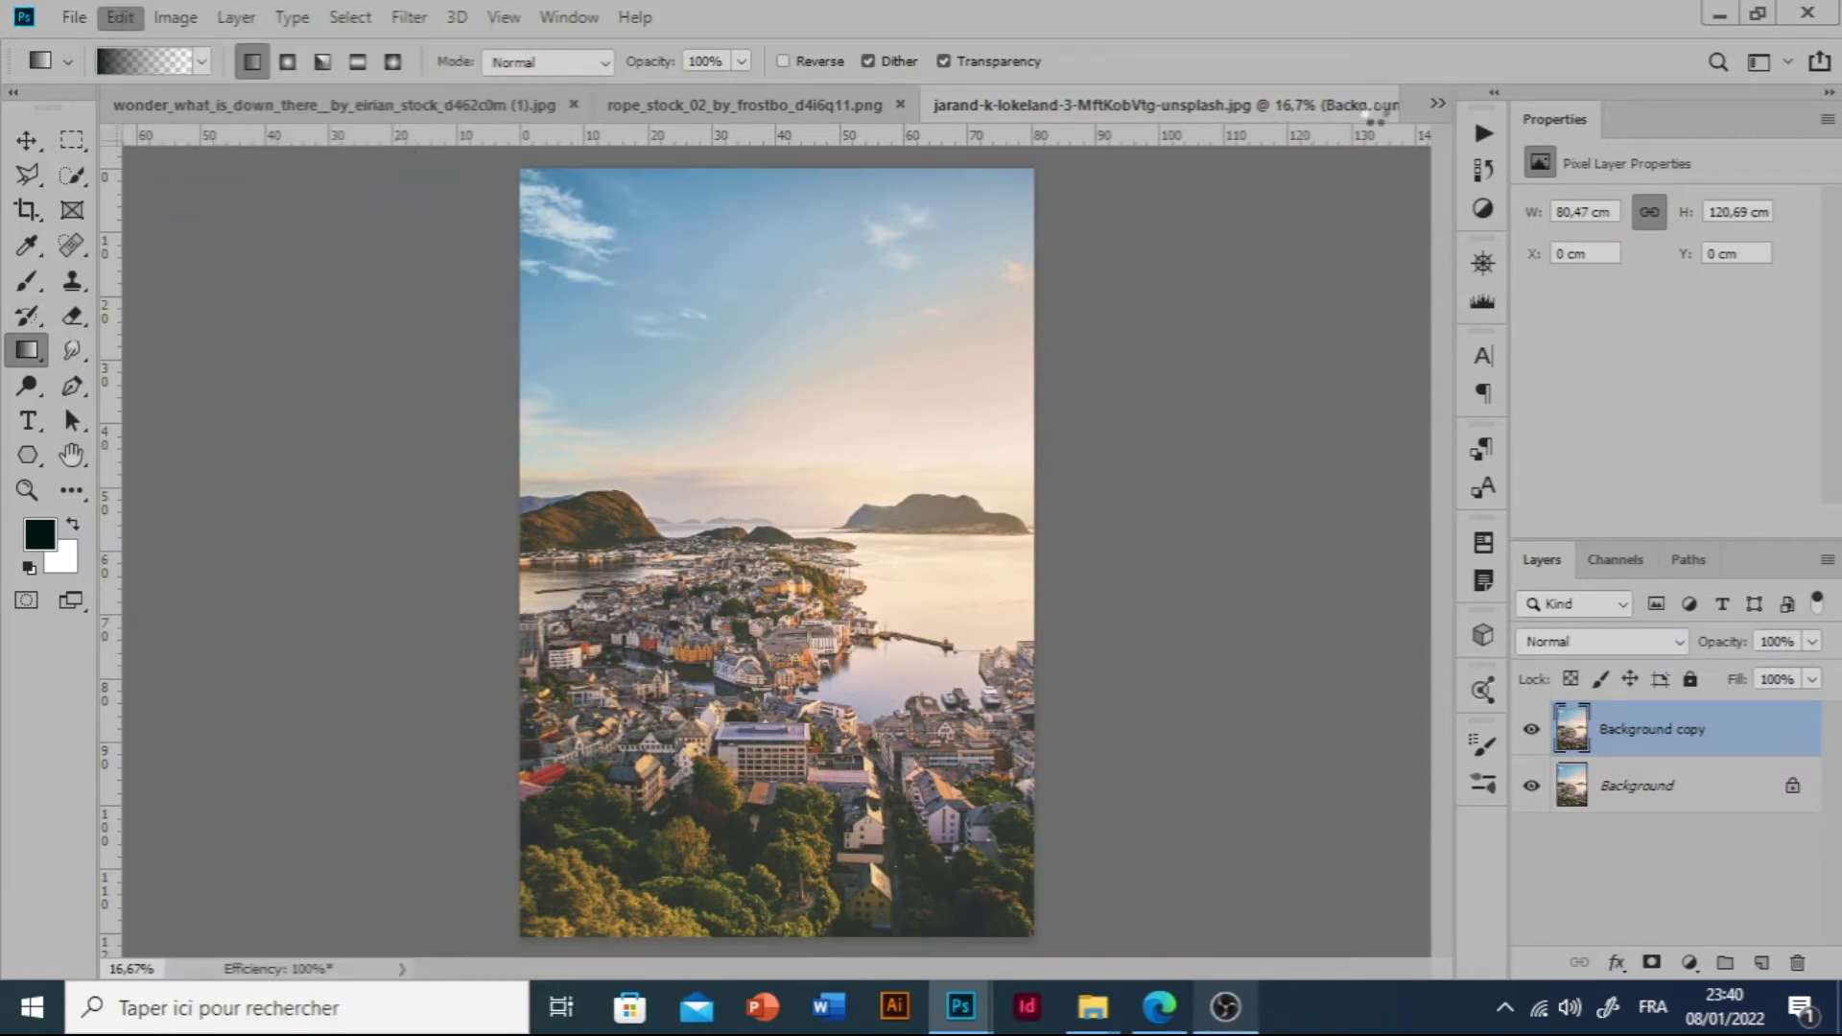
Paste the copied sky photo layer into the Untitled-1 document above the adjustment layer.
{"action": "left_click", "coordinate": [1435, 105]}
{"action": "left_click", "coordinate": [1267, 194]}
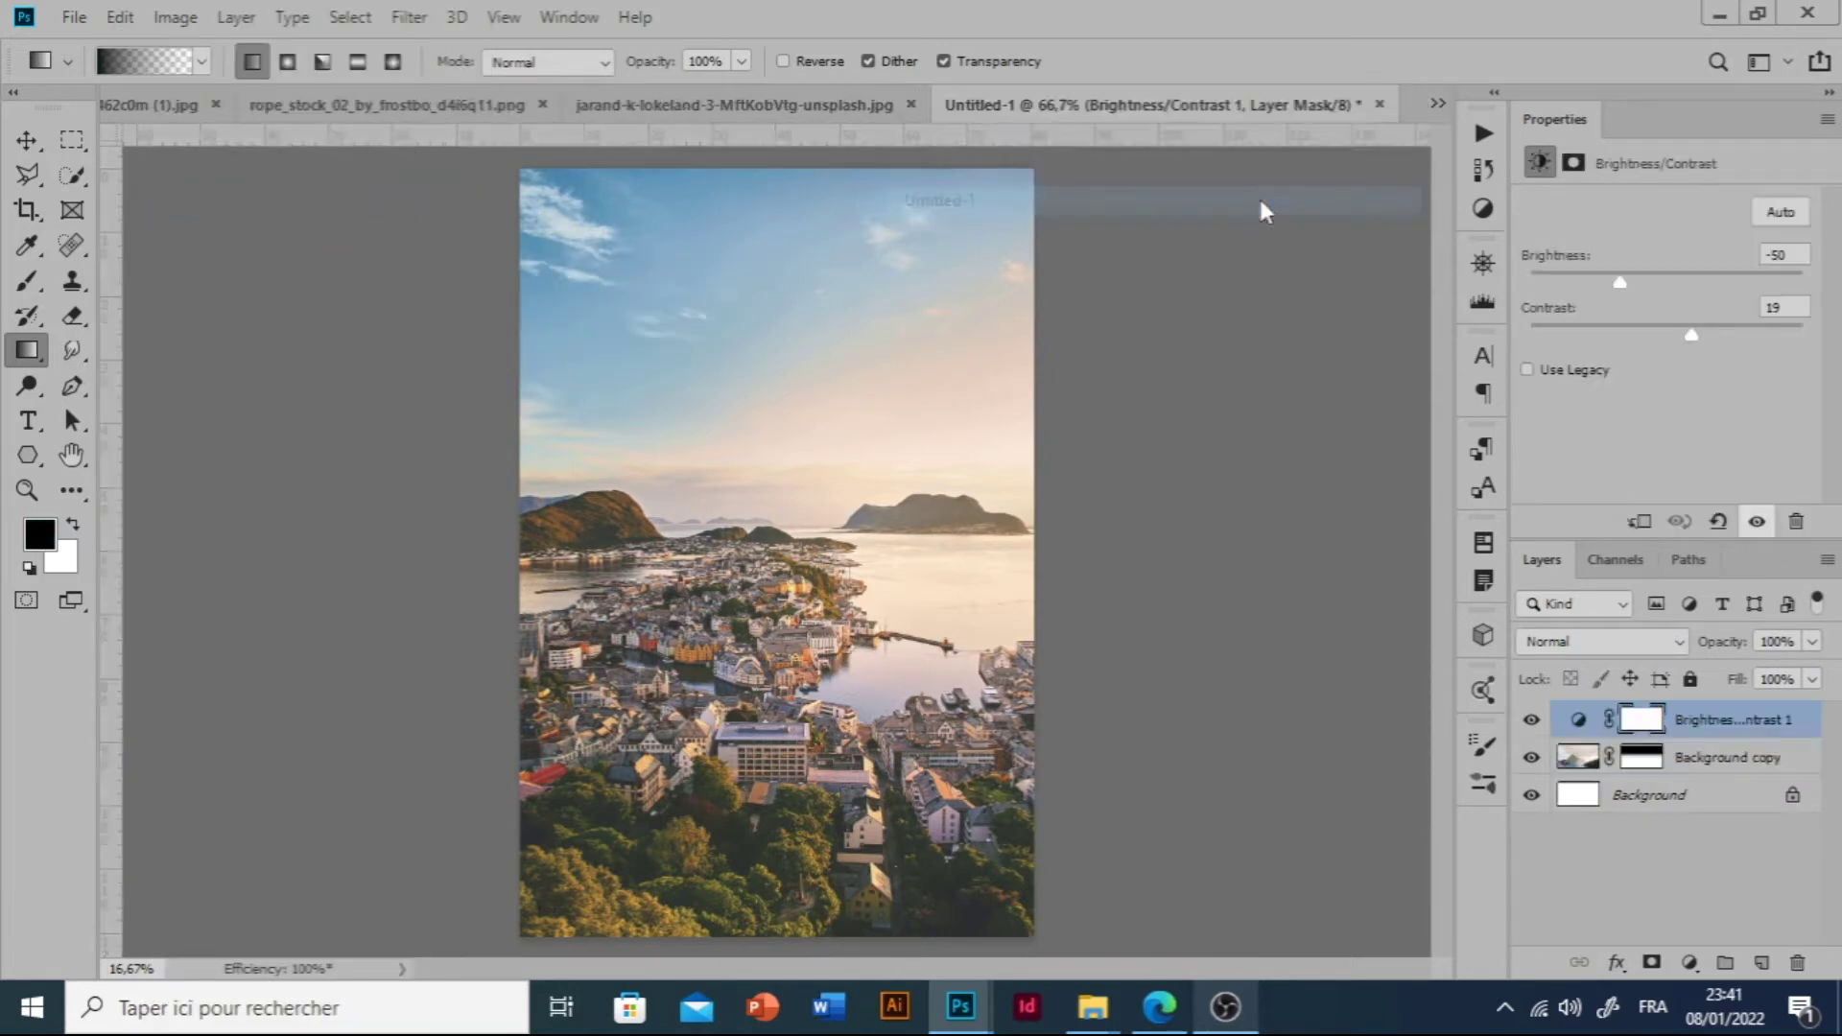
{"action": "left_click", "coordinate": [119, 18]}
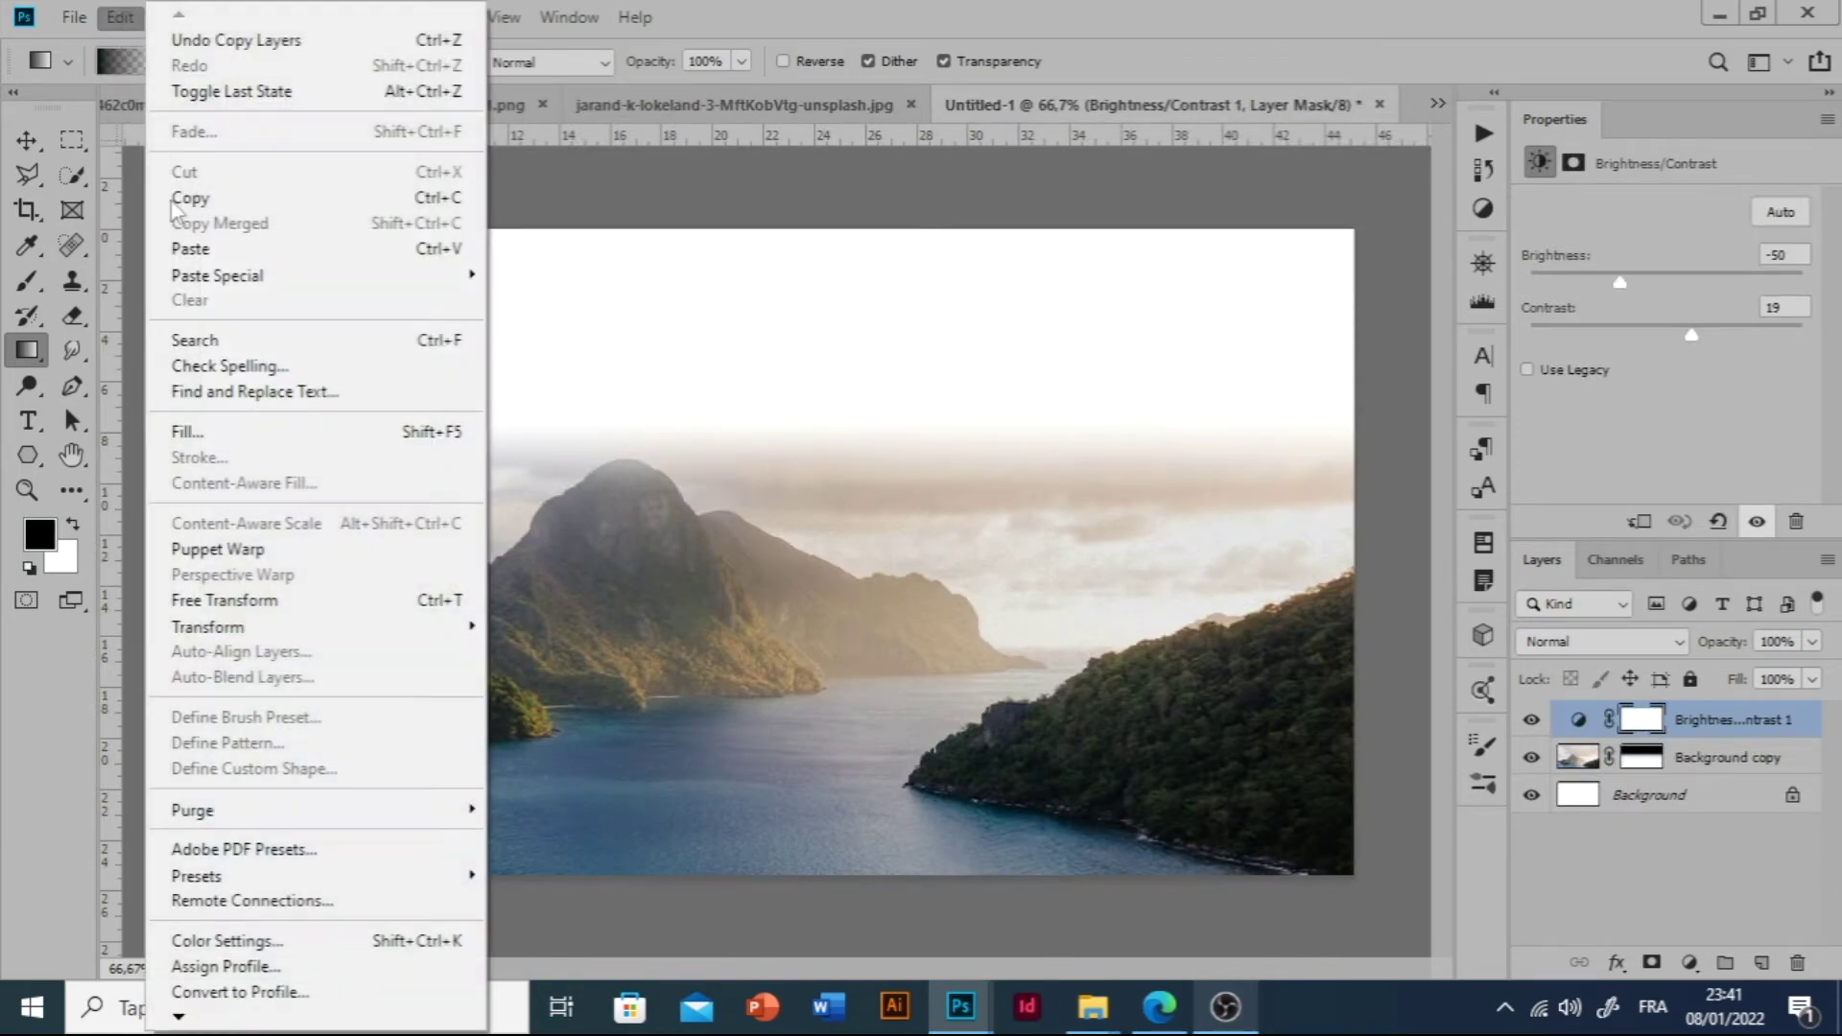
{"action": "left_click", "coordinate": [236, 252]}
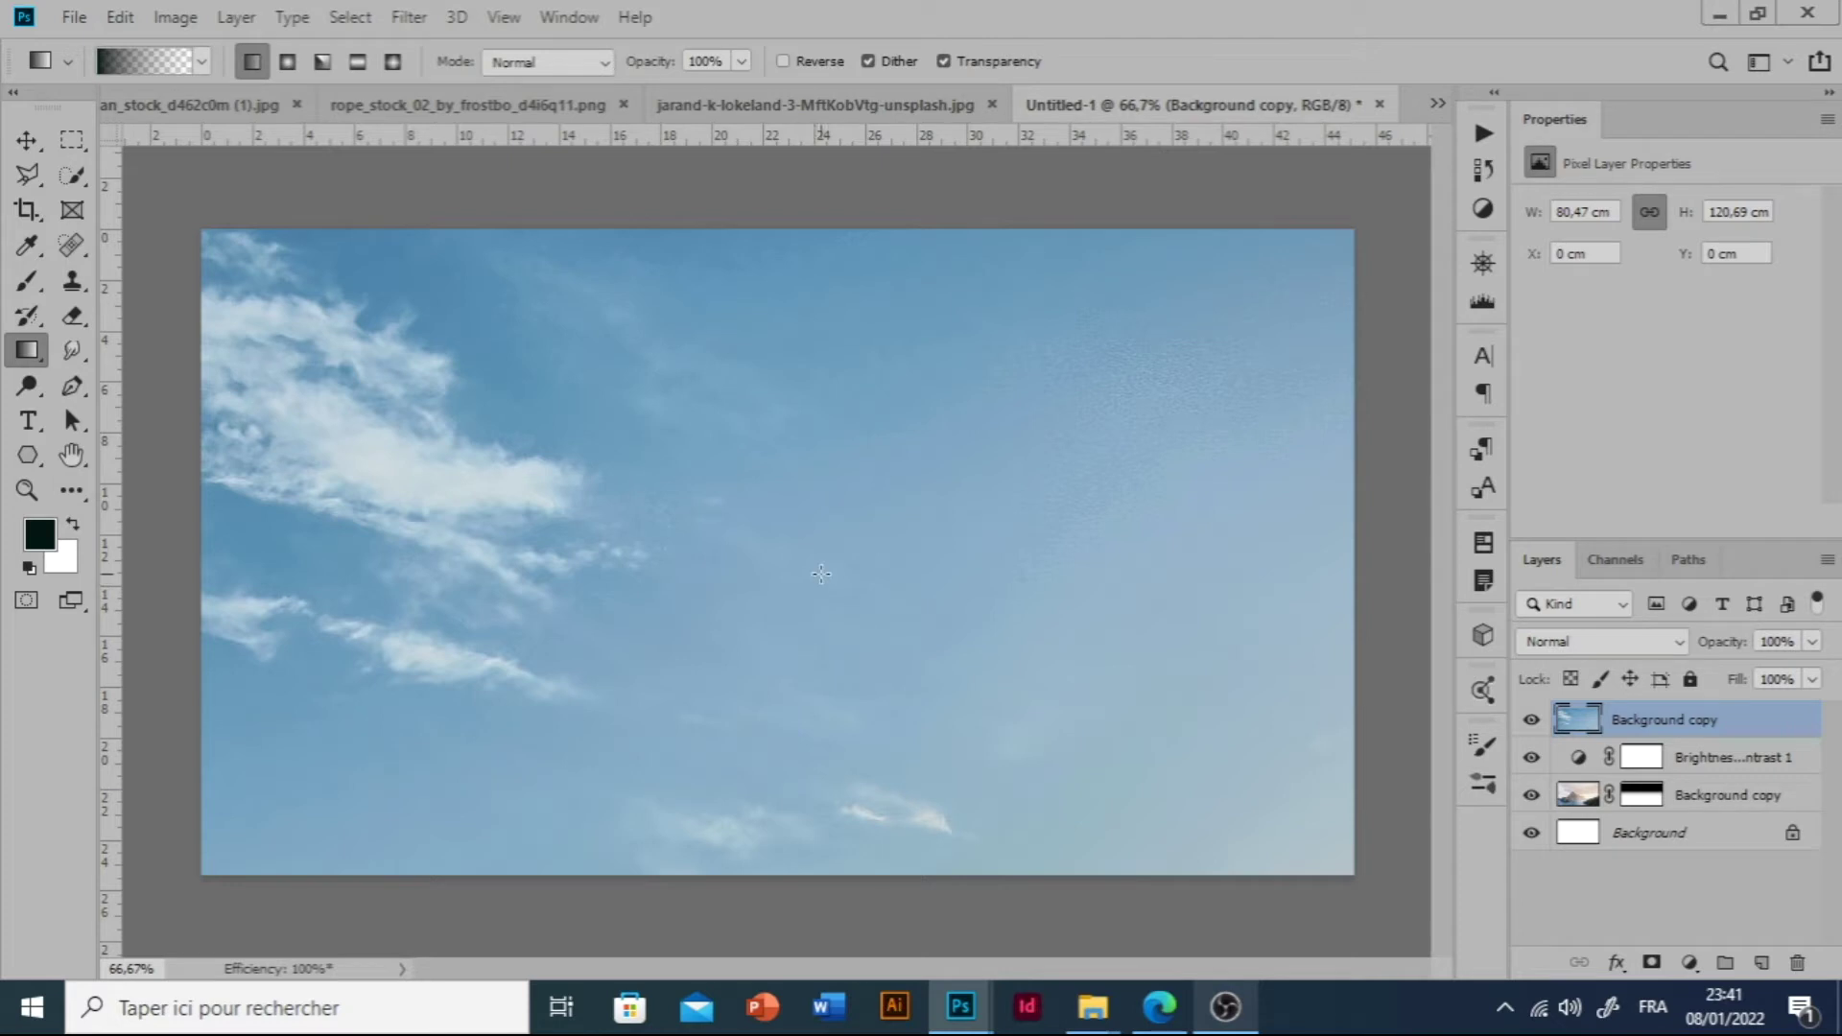
Scale the pasted sky layer down proportionally to 70.14% and move it back over the canvas.
{"action": "left_click", "coordinate": [29, 143]}
{"action": "left_click_drag", "start_coordinate": [267, 301], "coordinate": [633, 607]}
{"action": "left_click_drag", "start_coordinate": [681, 700], "coordinate": [526, 414]}
{"action": "left_click_drag", "start_coordinate": [754, 654], "coordinate": [602, 550]}
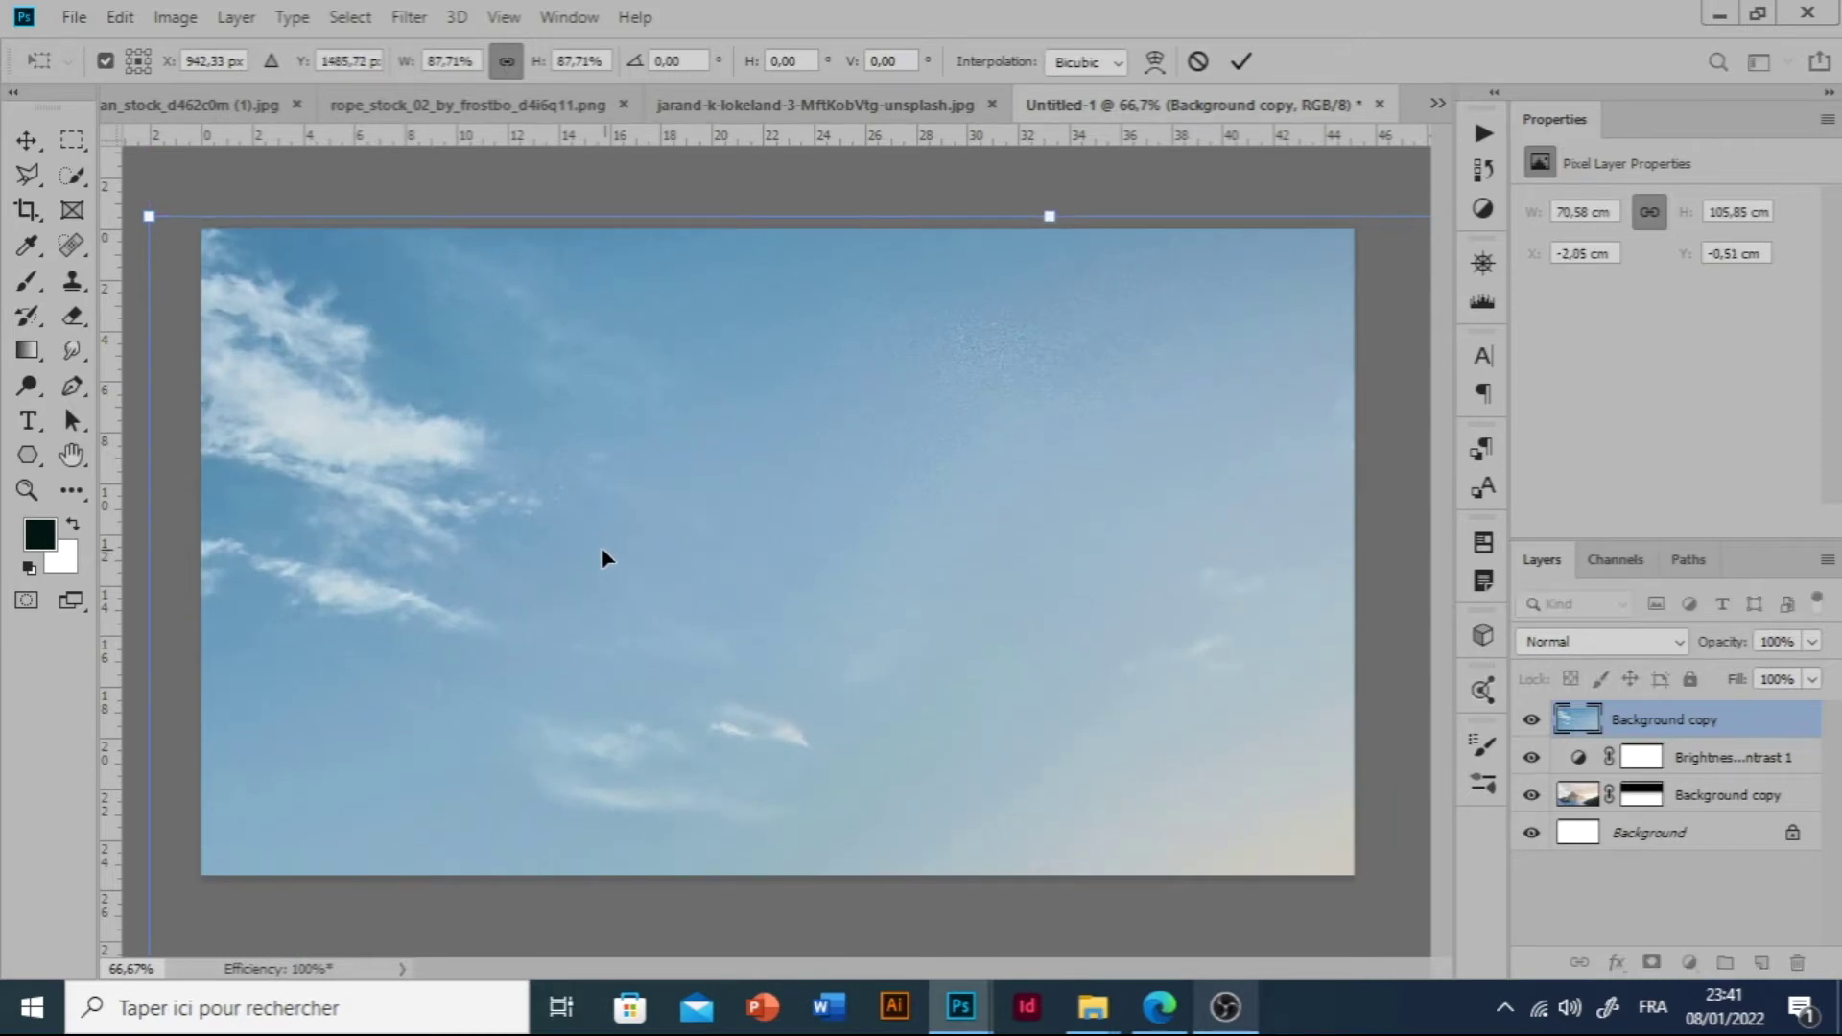
{"action": "left_click_drag", "start_coordinate": [149, 217], "coordinate": [507, 506]}
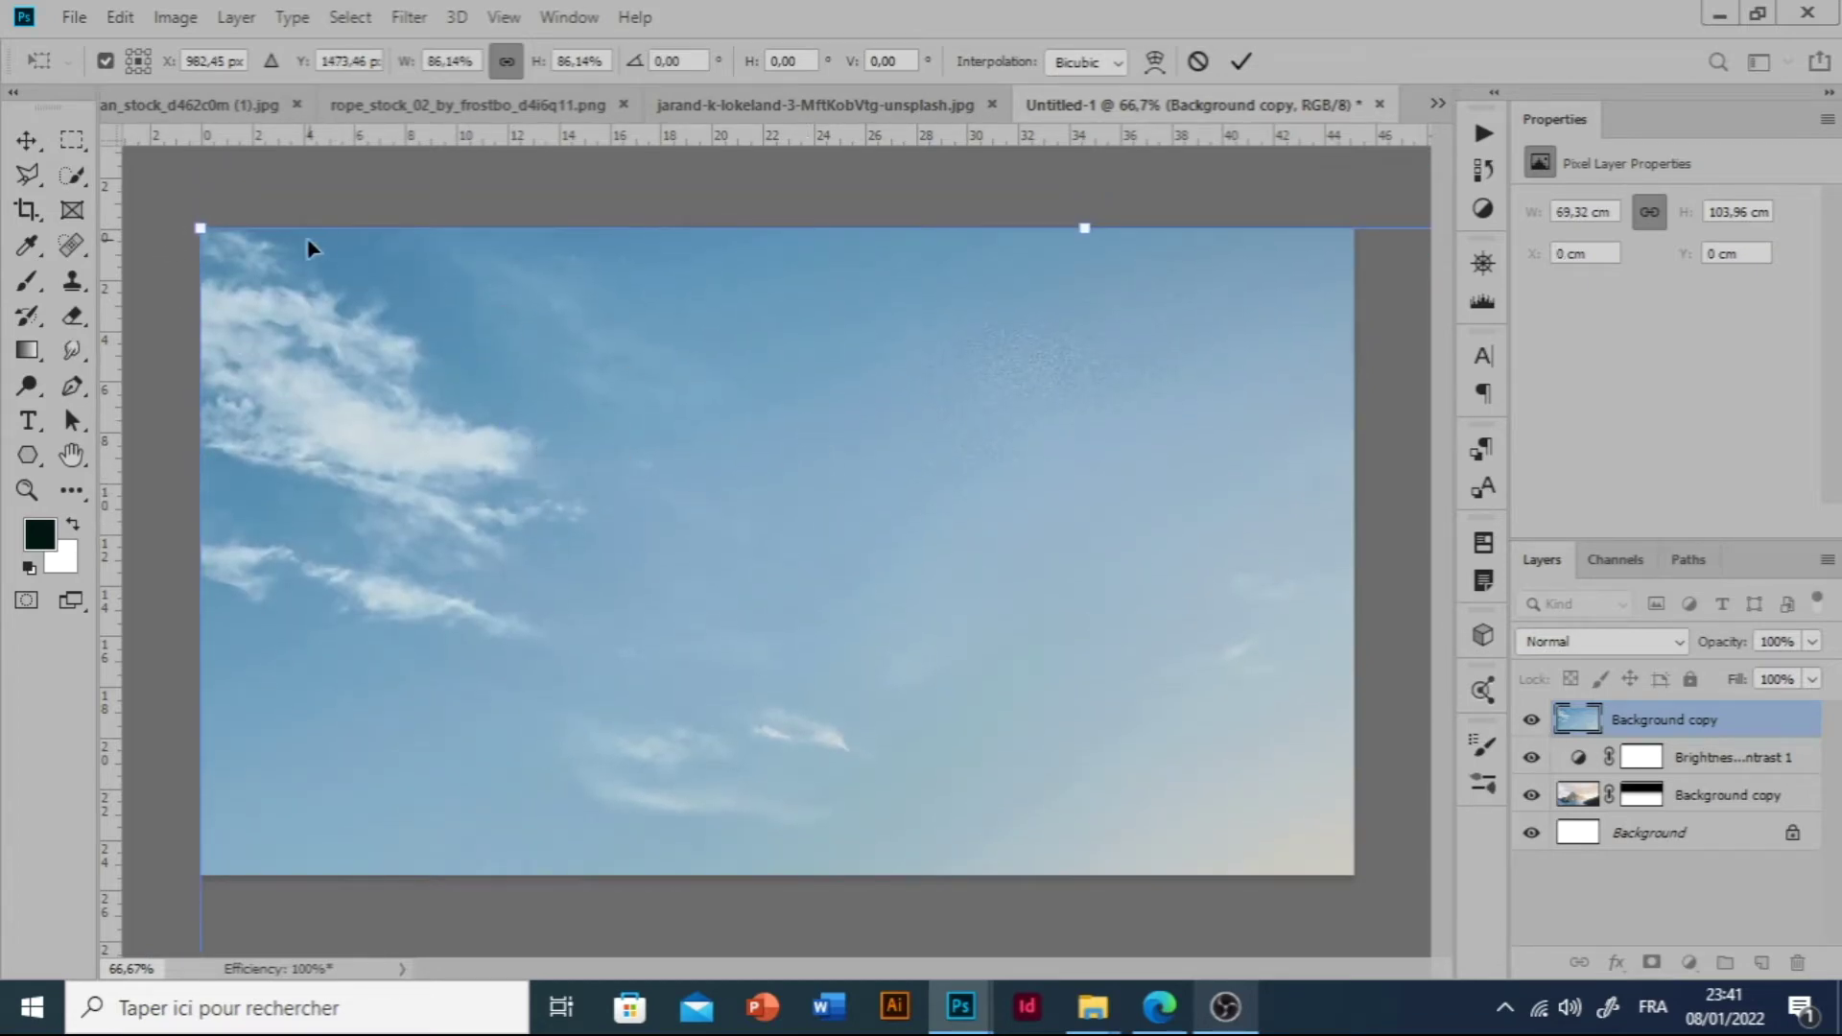
{"action": "left_click_drag", "start_coordinate": [200, 228], "coordinate": [741, 761]}
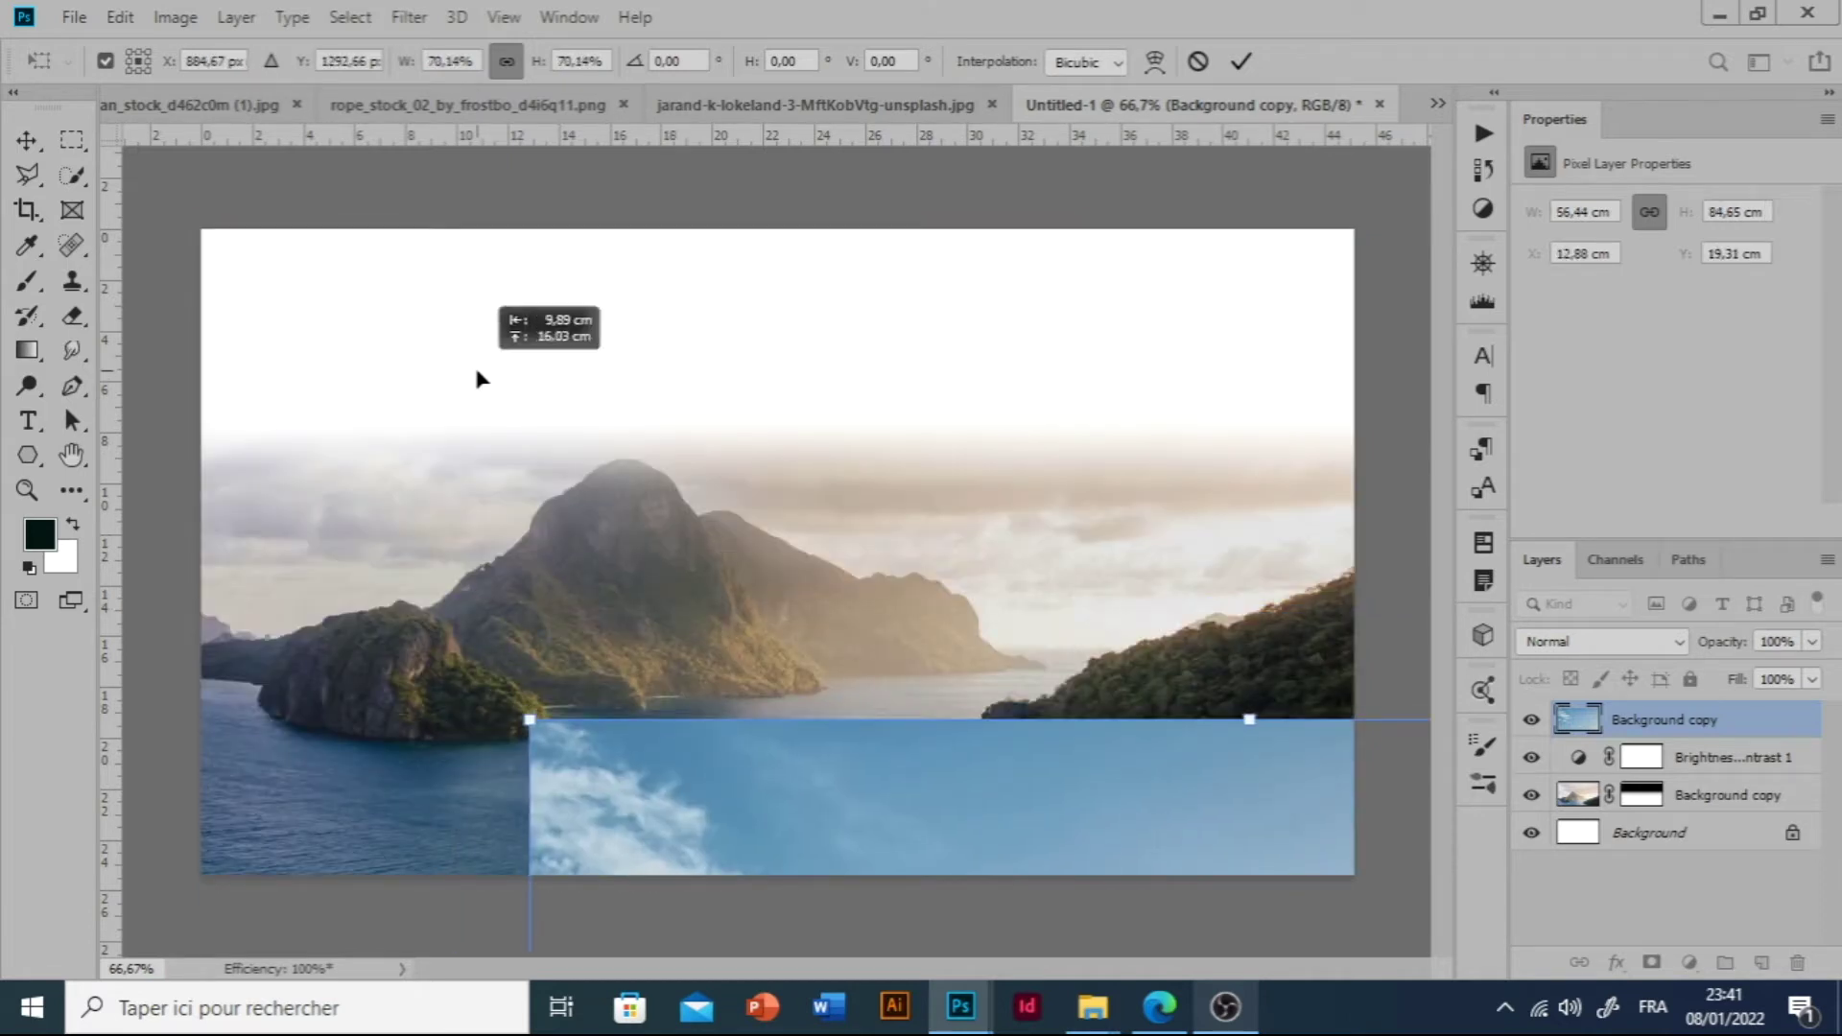
{"action": "key", "text": "Left"}
{"action": "key", "text": "Left"}
{"action": "key", "text": "Left"}
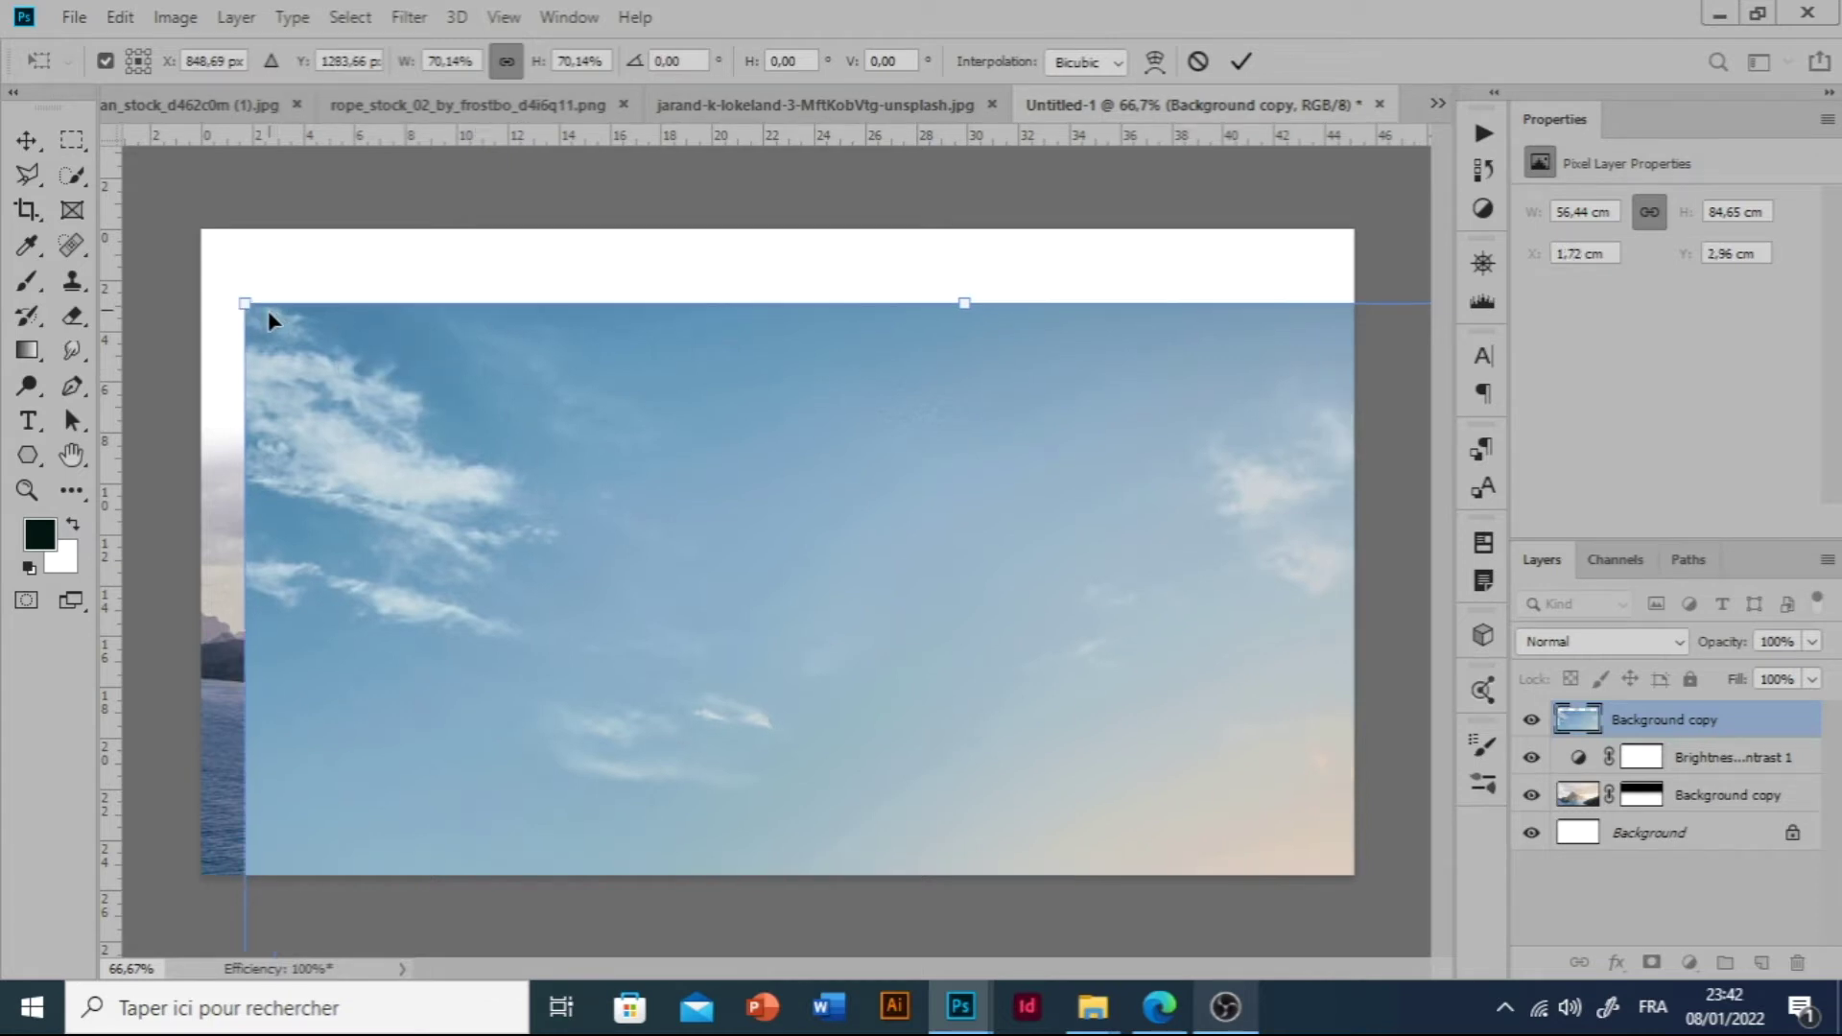
Fit the sky layer to the canvas's upper-left corner at 60.63% scale and move it beneath the masked island layer.
{"action": "left_click_drag", "start_coordinate": [246, 308], "coordinate": [515, 547]}
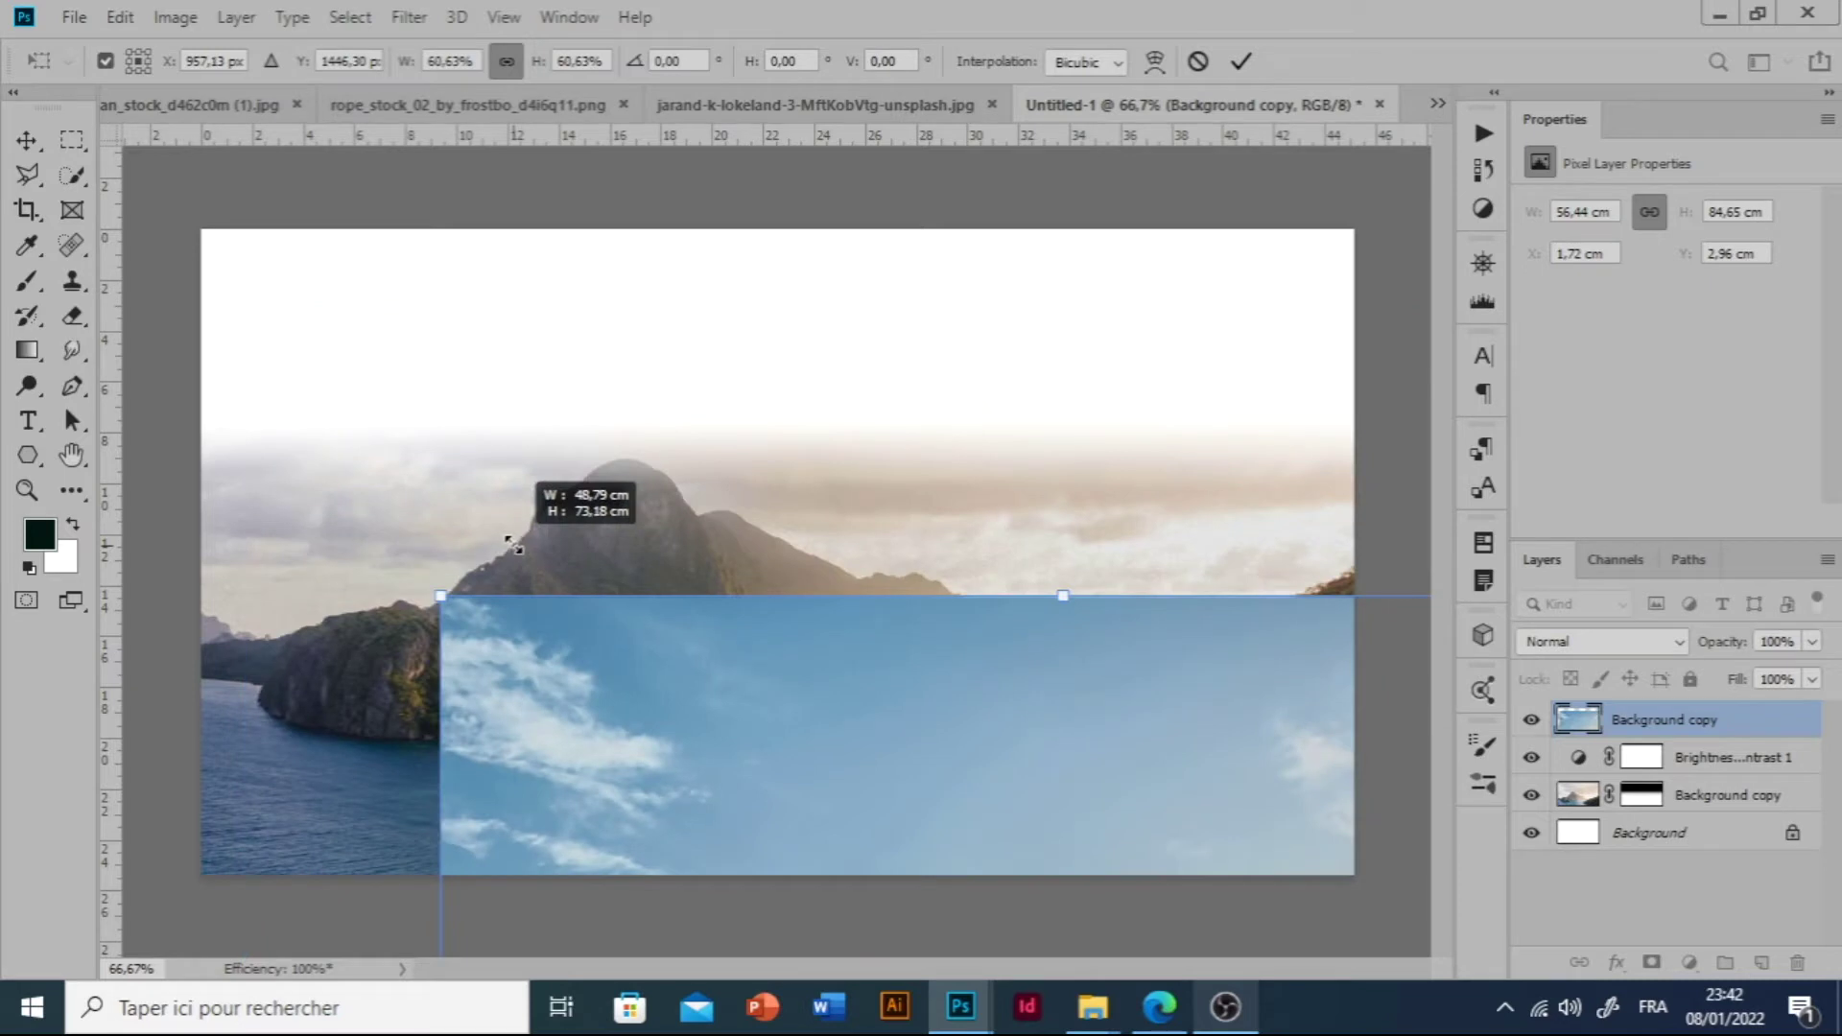
{"action": "left_click_drag", "start_coordinate": [622, 694], "coordinate": [372, 339]}
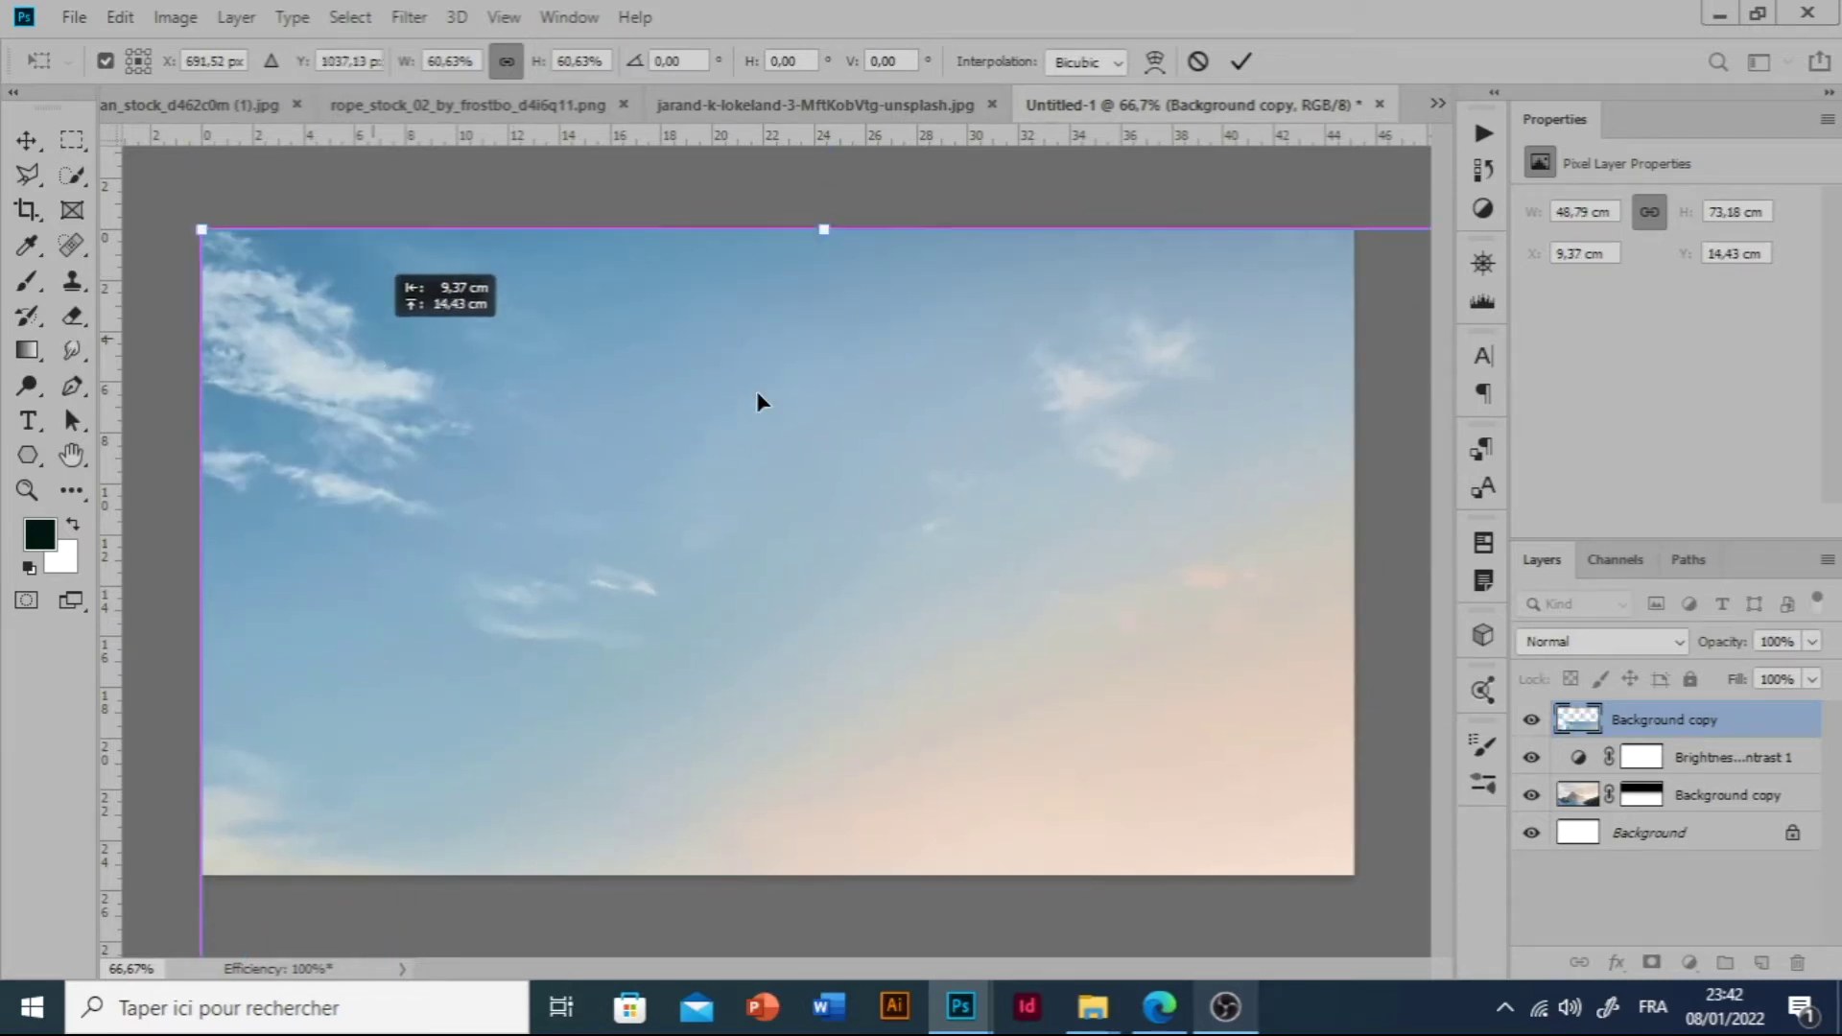
{"action": "left_click_drag", "start_coordinate": [758, 398], "coordinate": [758, 399]}
{"action": "left_click", "coordinate": [1250, 71]}
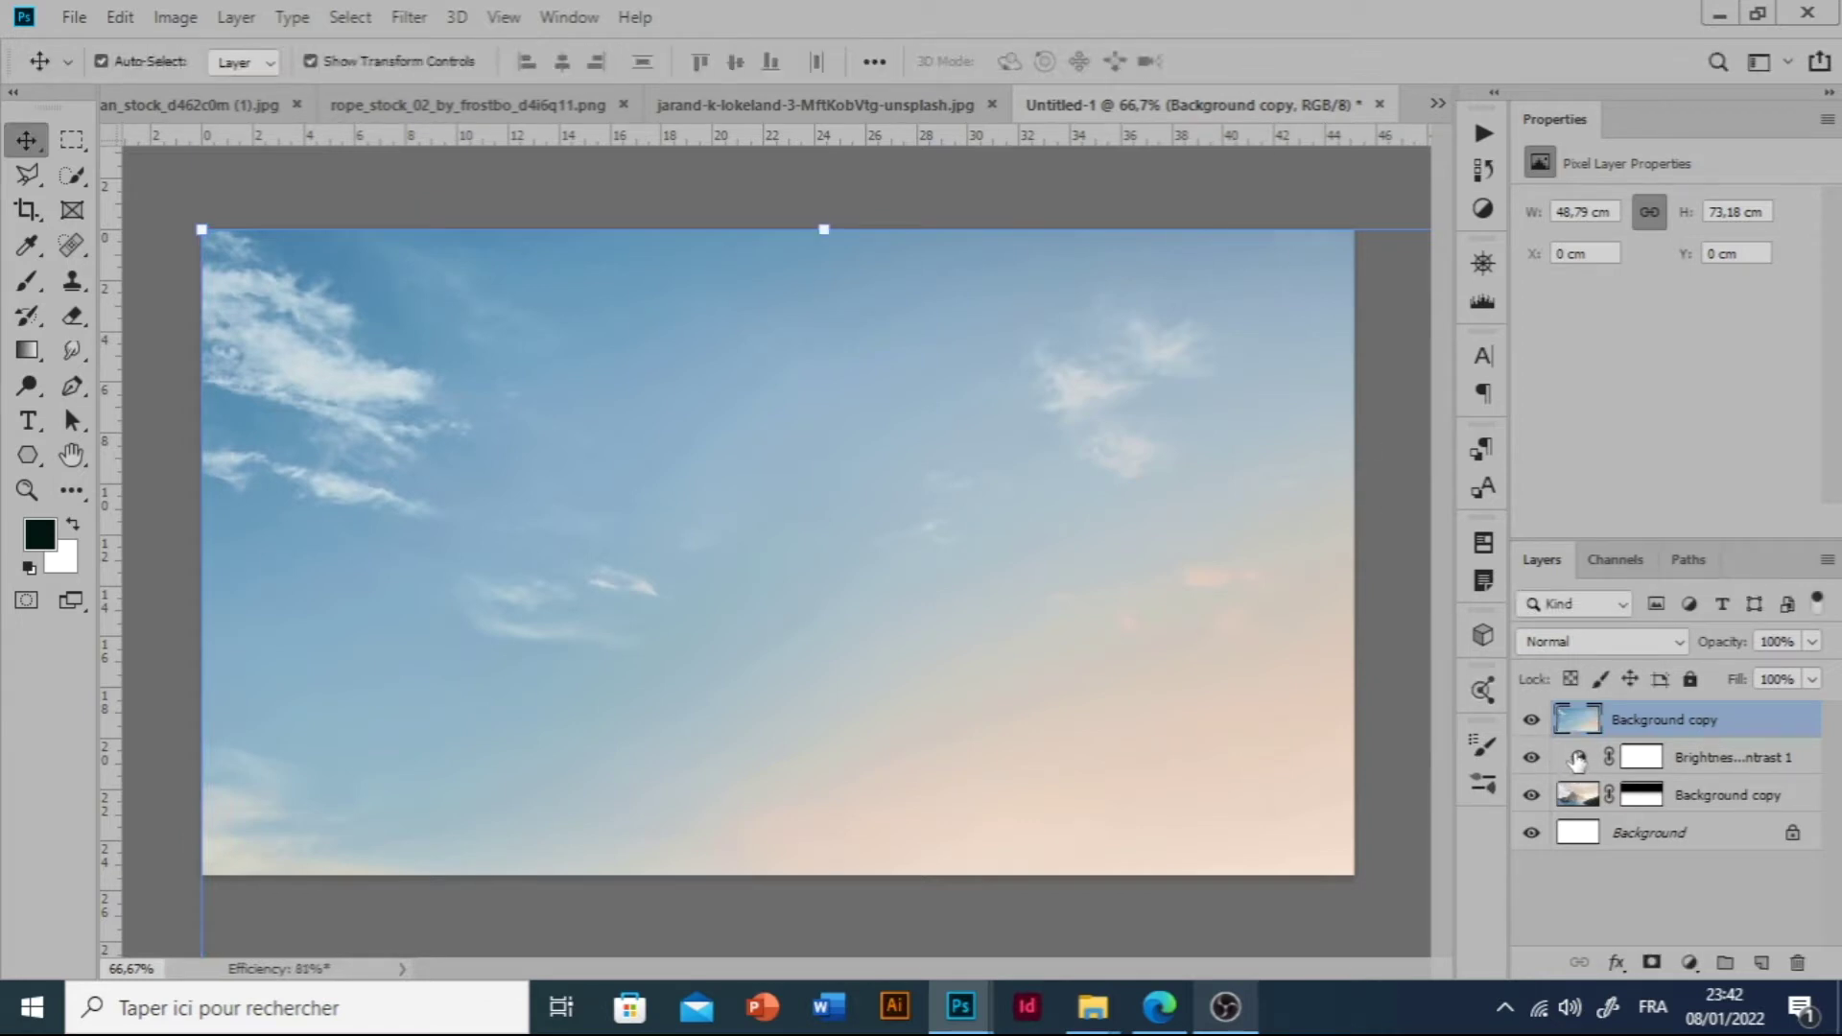
{"action": "left_click_drag", "start_coordinate": [1583, 731], "coordinate": [1586, 806]}
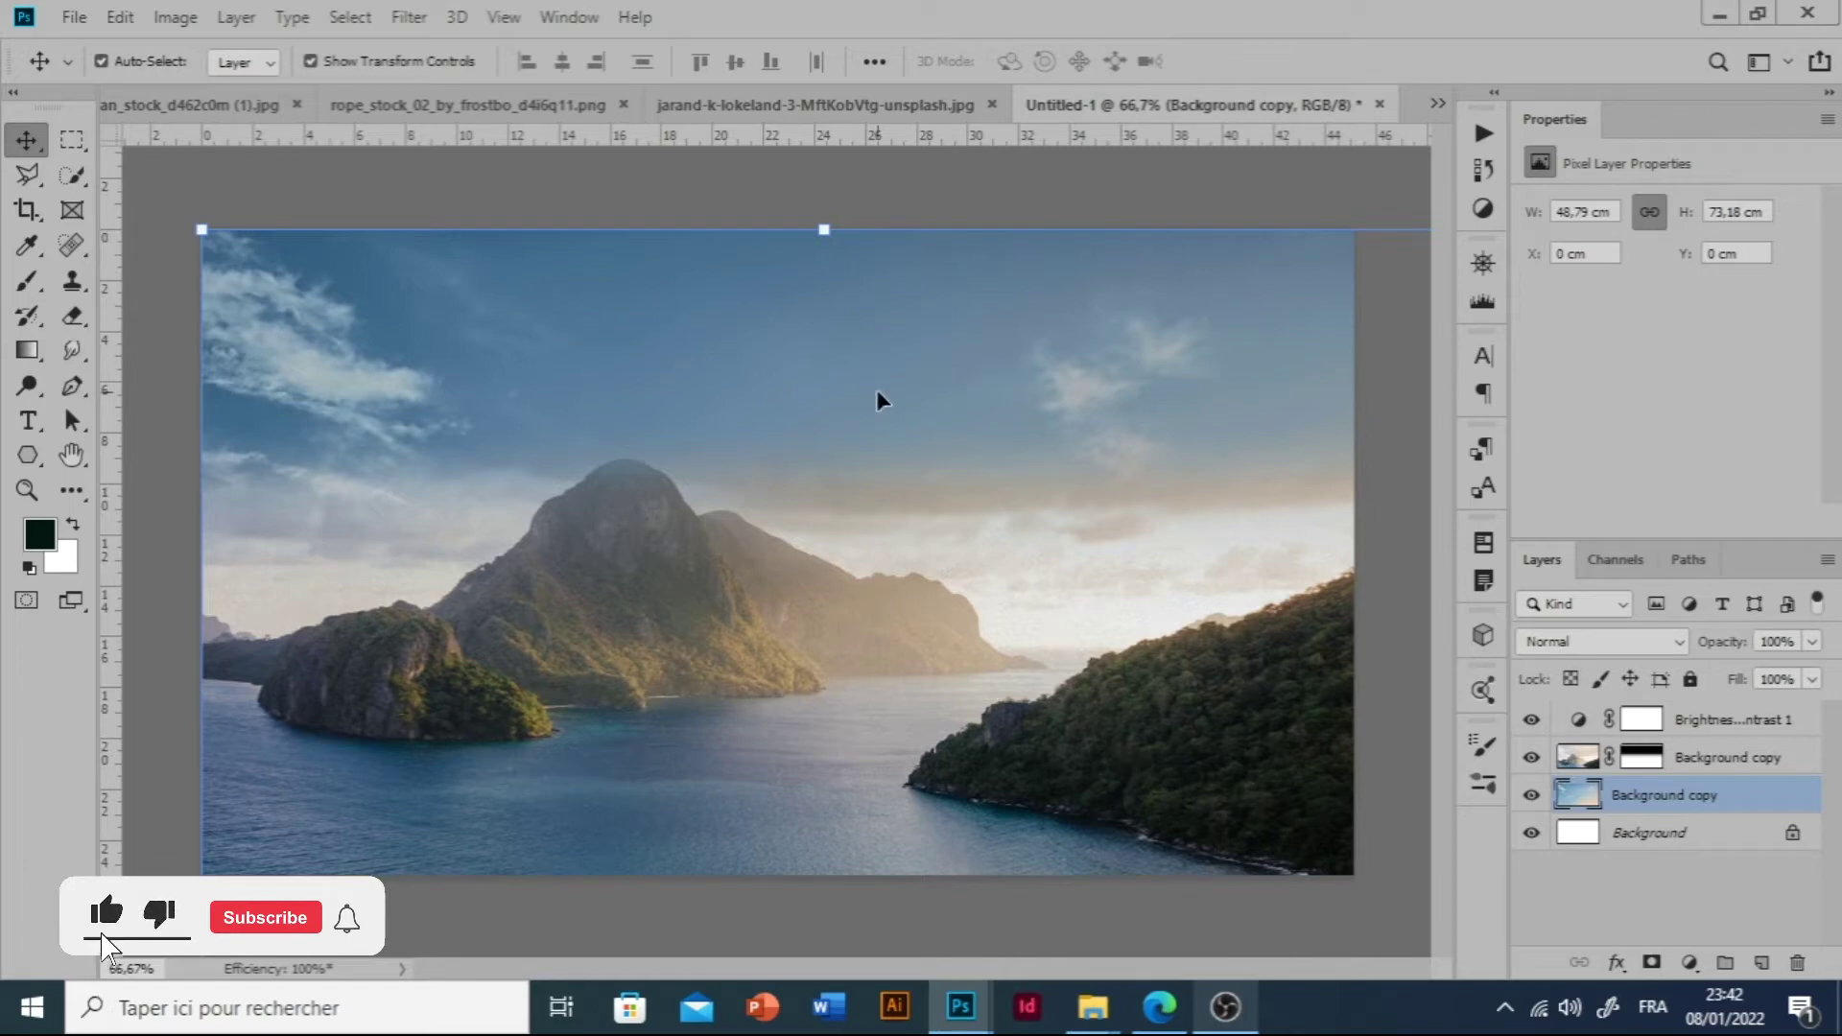
Convert the masked island layer to a smart object.
{"action": "left_click", "coordinate": [940, 626]}
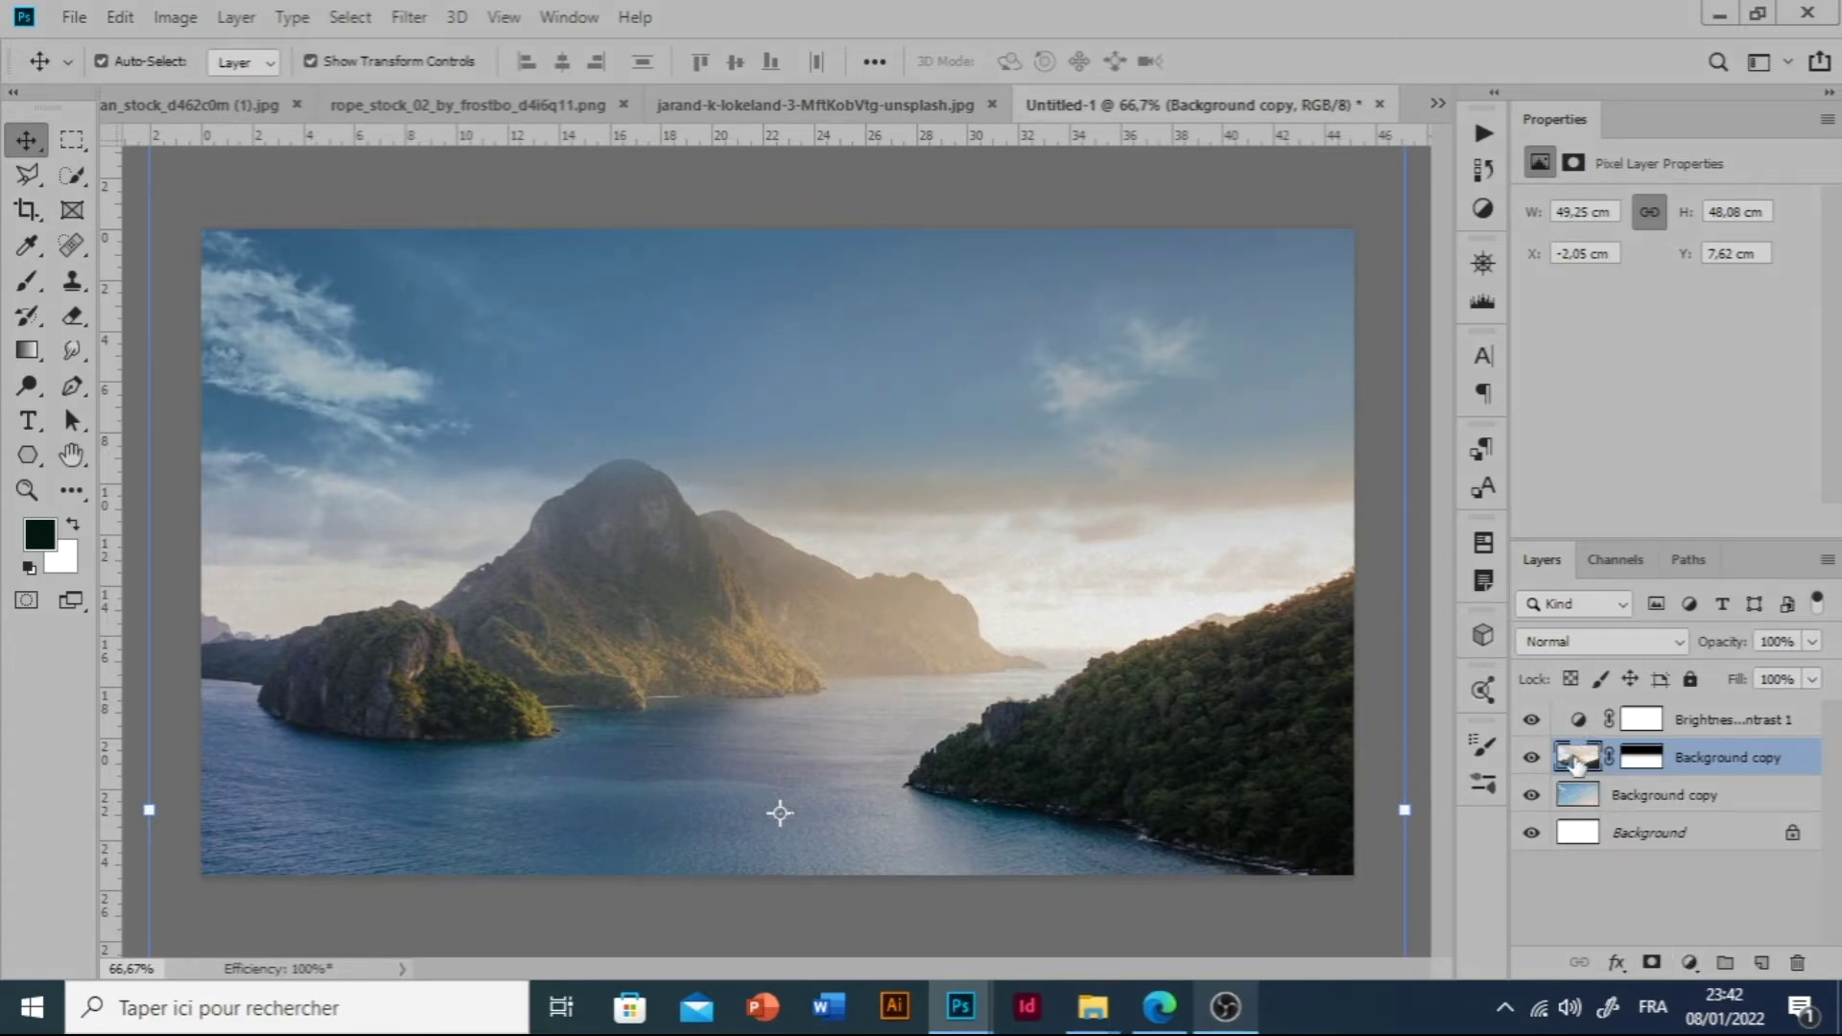
{"action": "right_click", "coordinate": [1788, 767]}
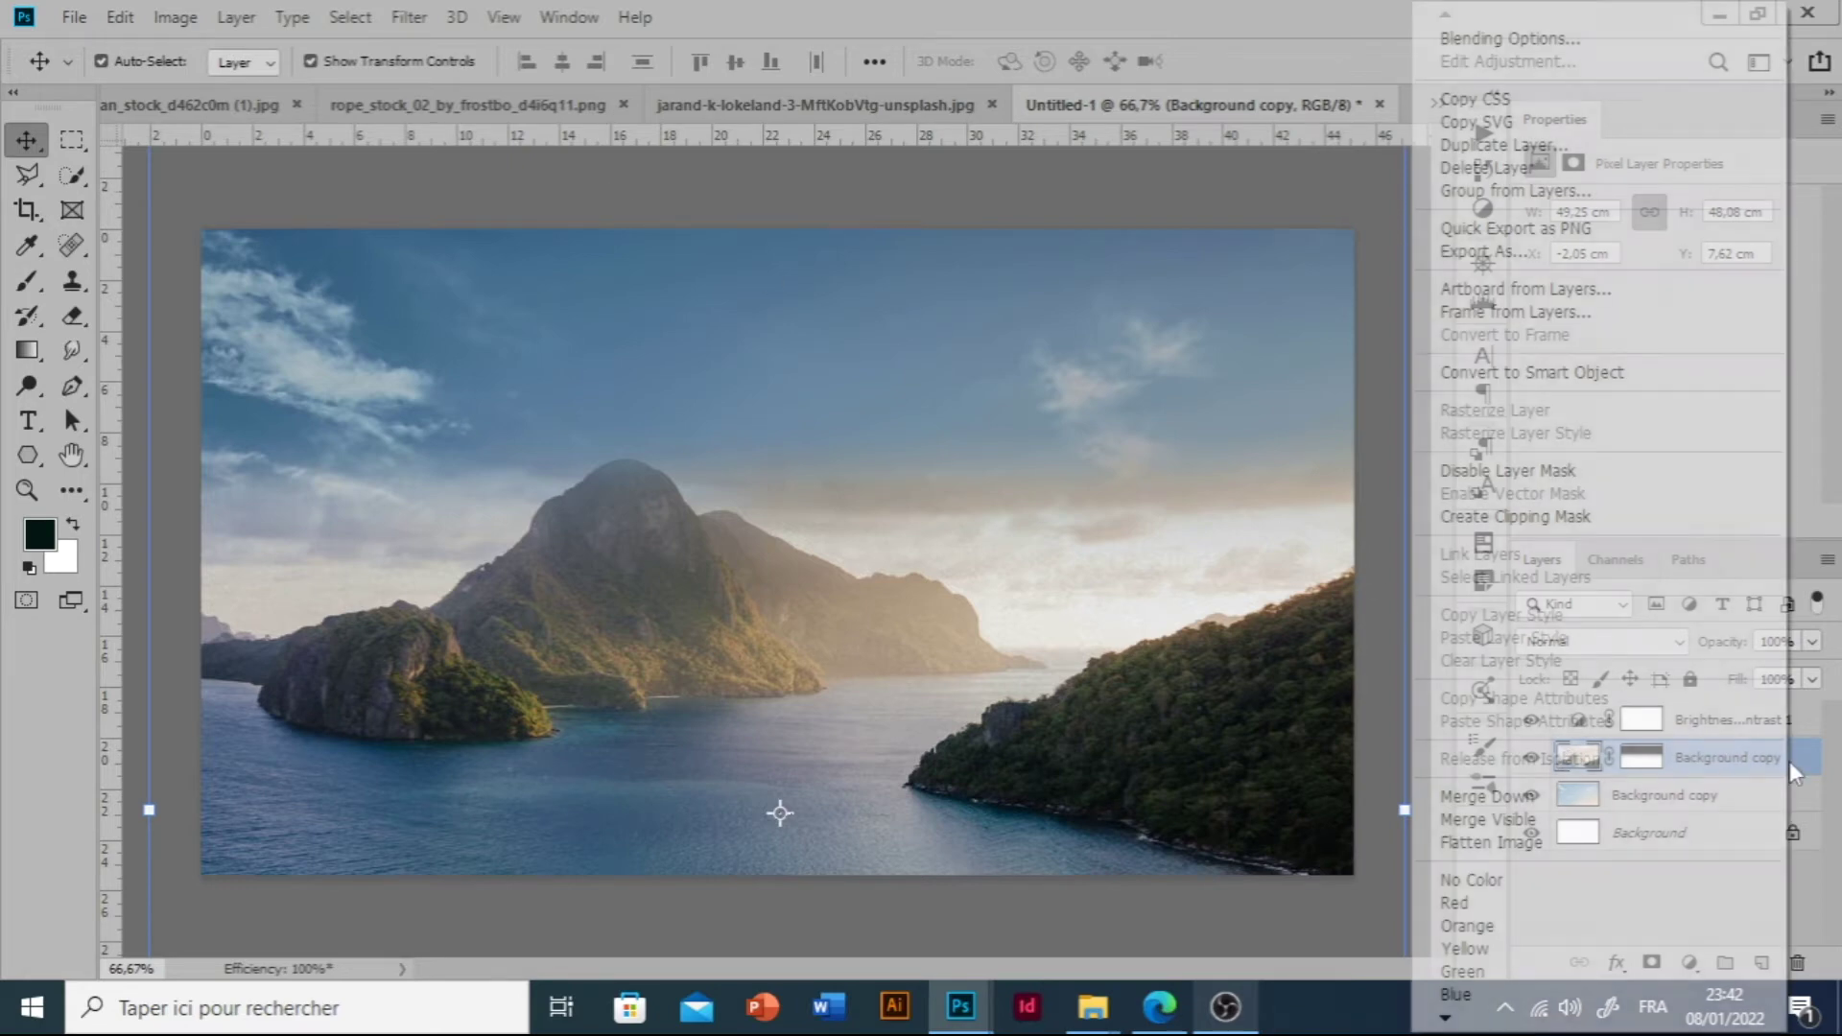
{"action": "left_click", "coordinate": [1578, 372]}
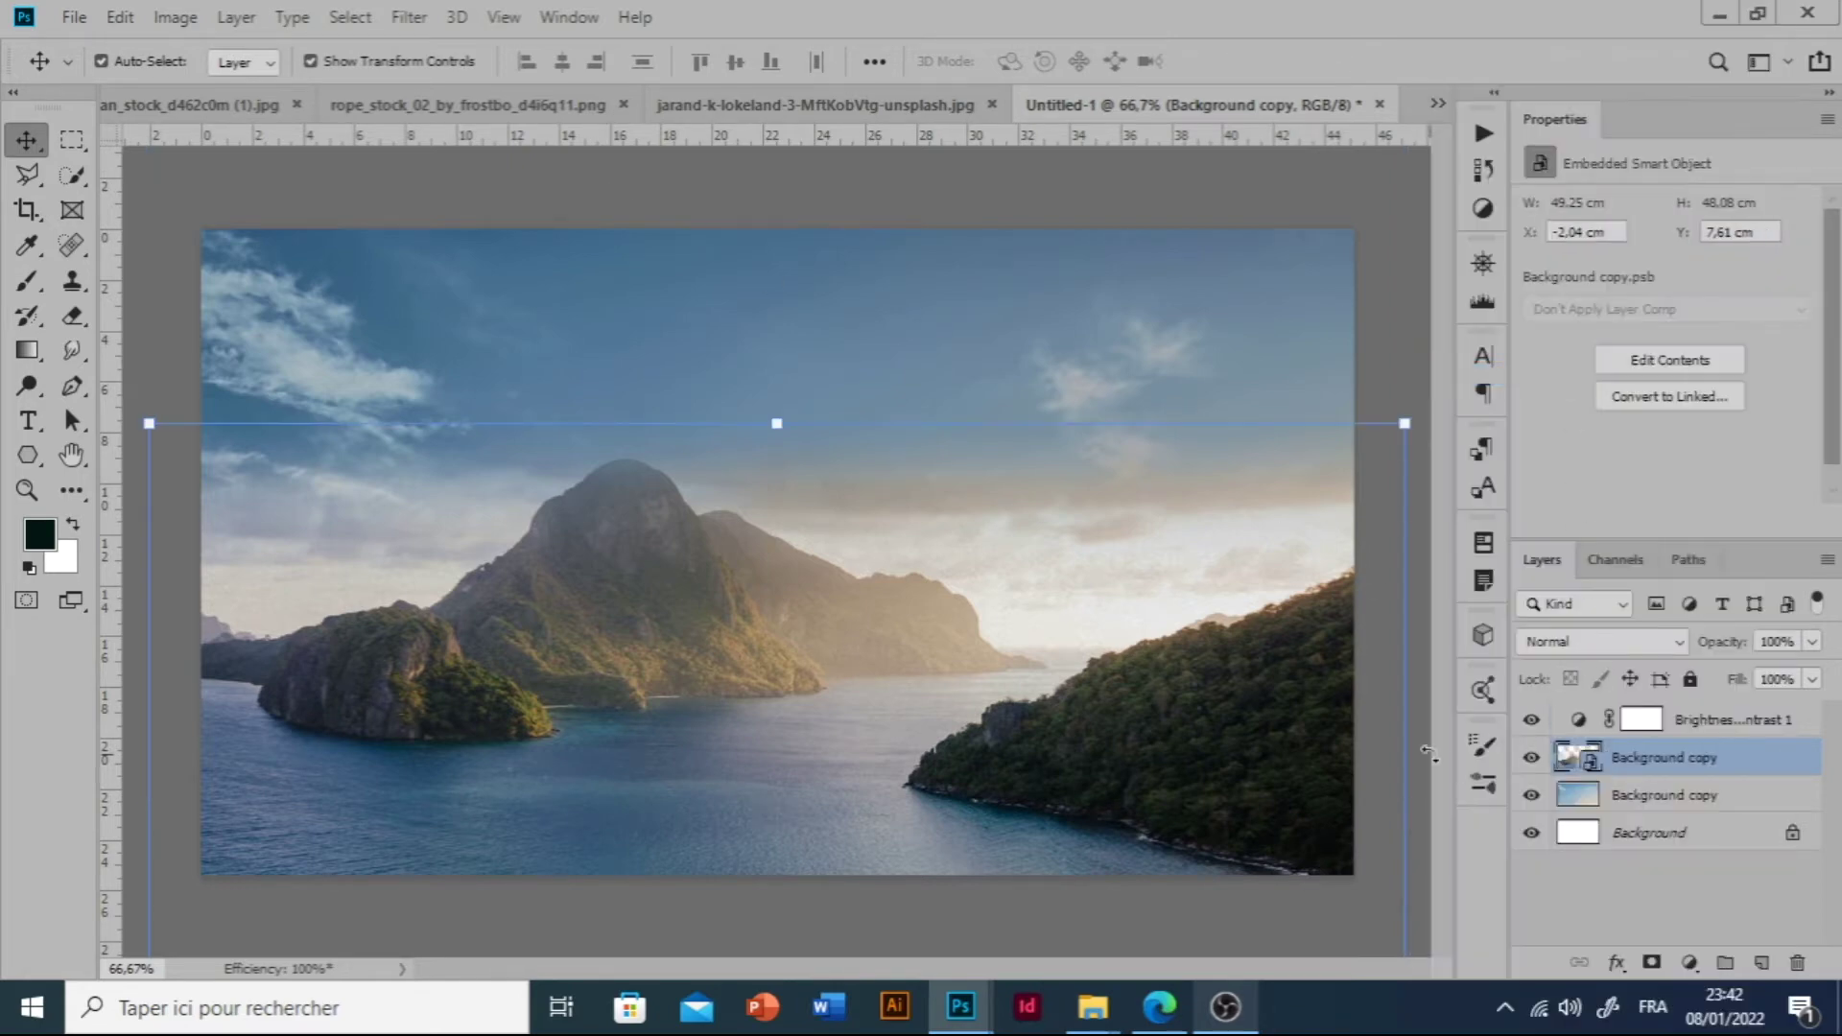
Apply a Gaussian Blur to the island smart object with a radius slightly above 1.1 pixels.
{"action": "left_click", "coordinate": [409, 17]}
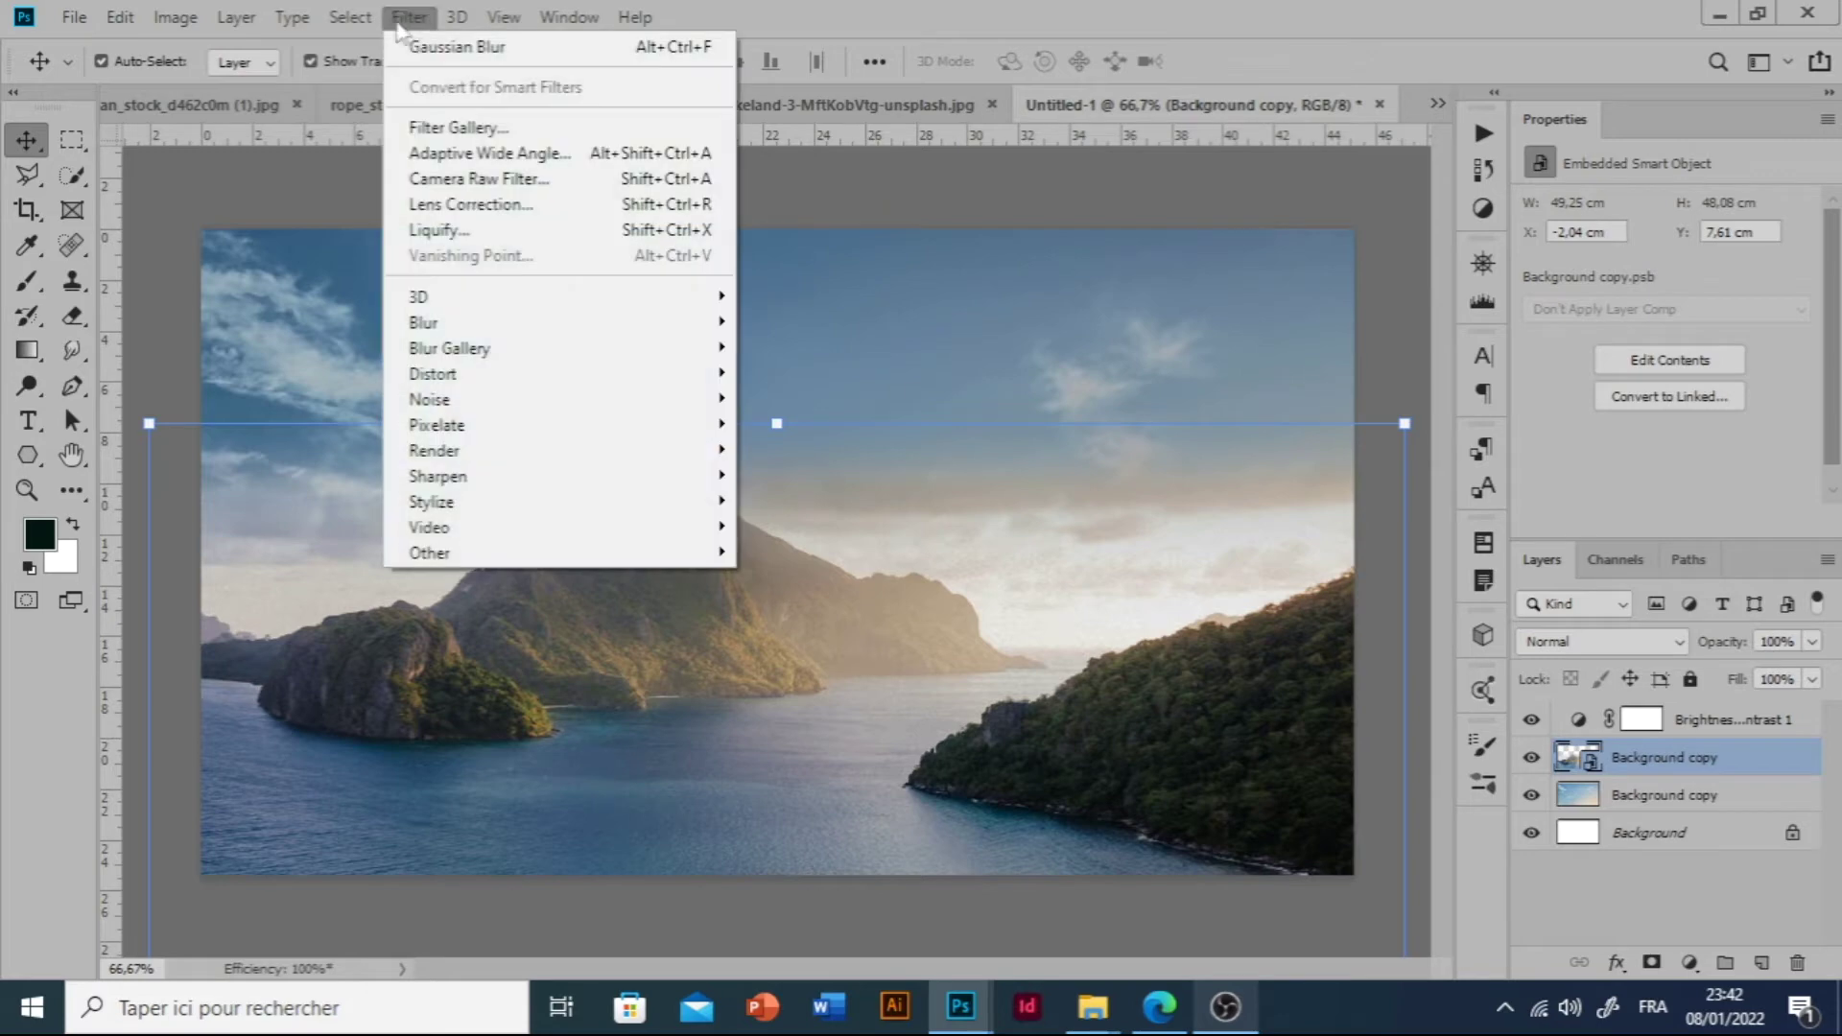
{"action": "mouse_move", "coordinate": [726, 372]}
{"action": "mouse_move", "coordinate": [710, 322]}
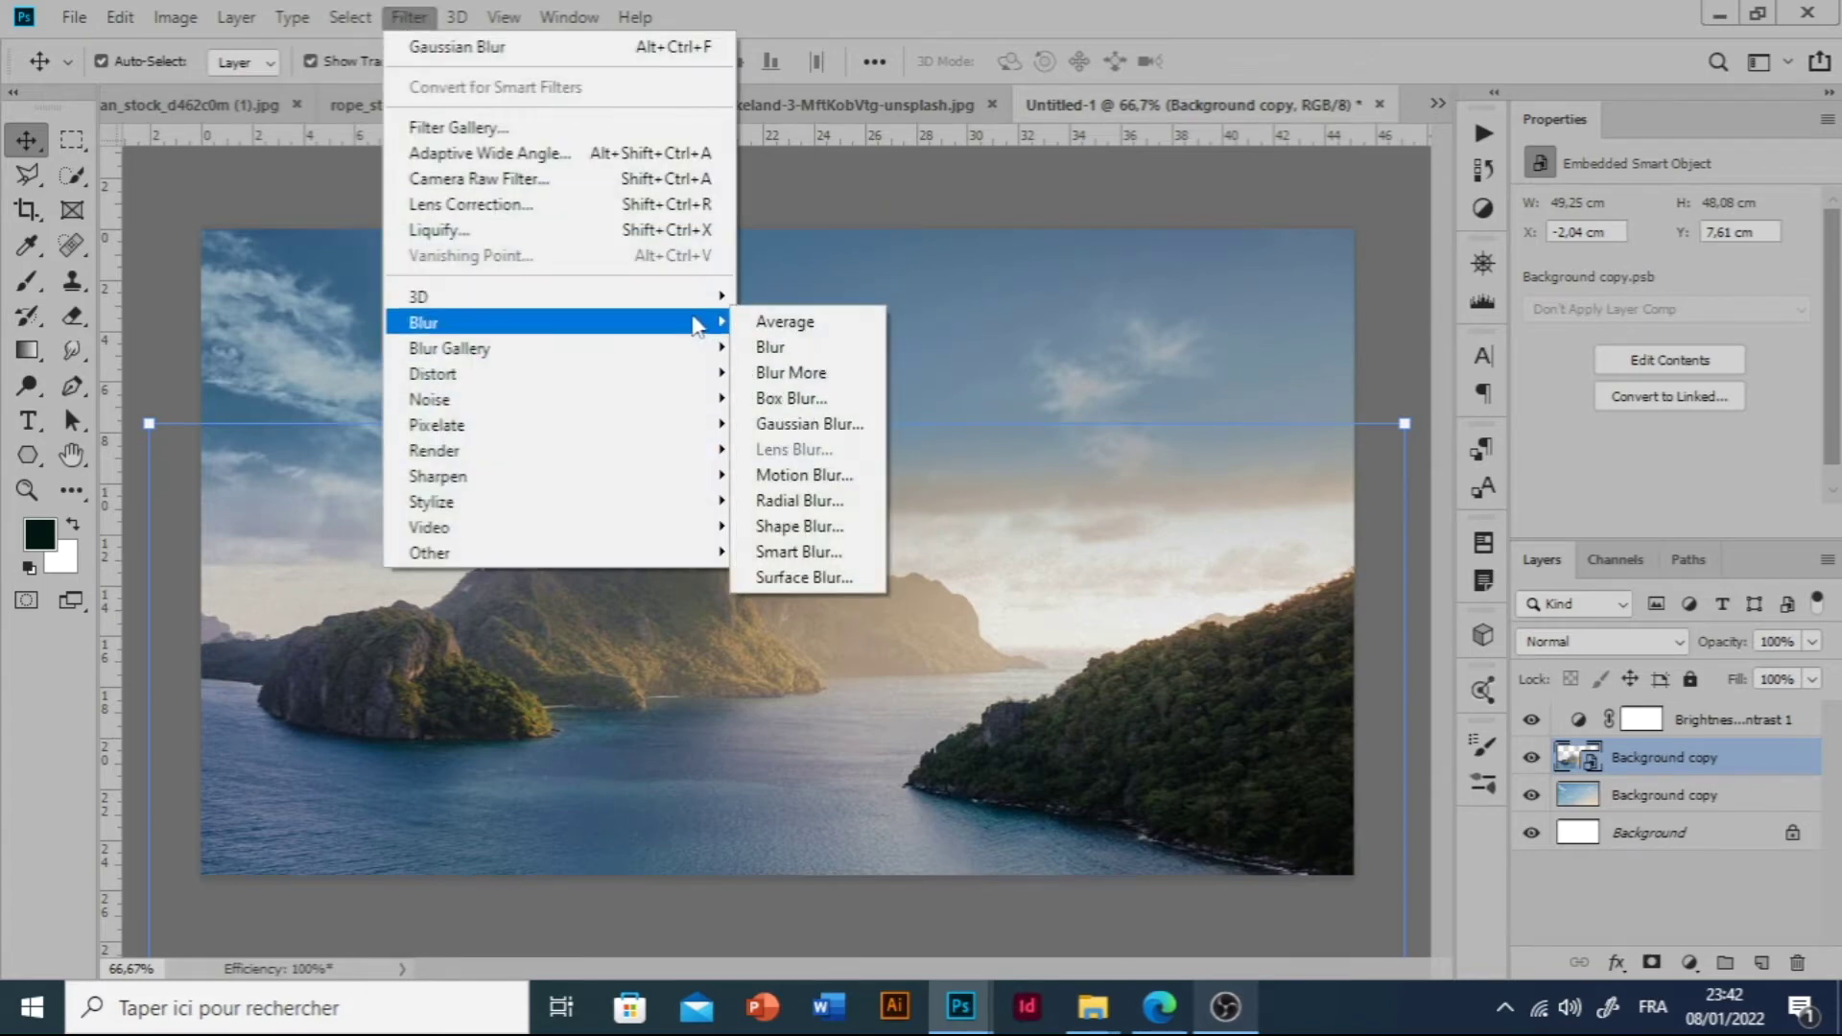
{"action": "left_click", "coordinate": [793, 423]}
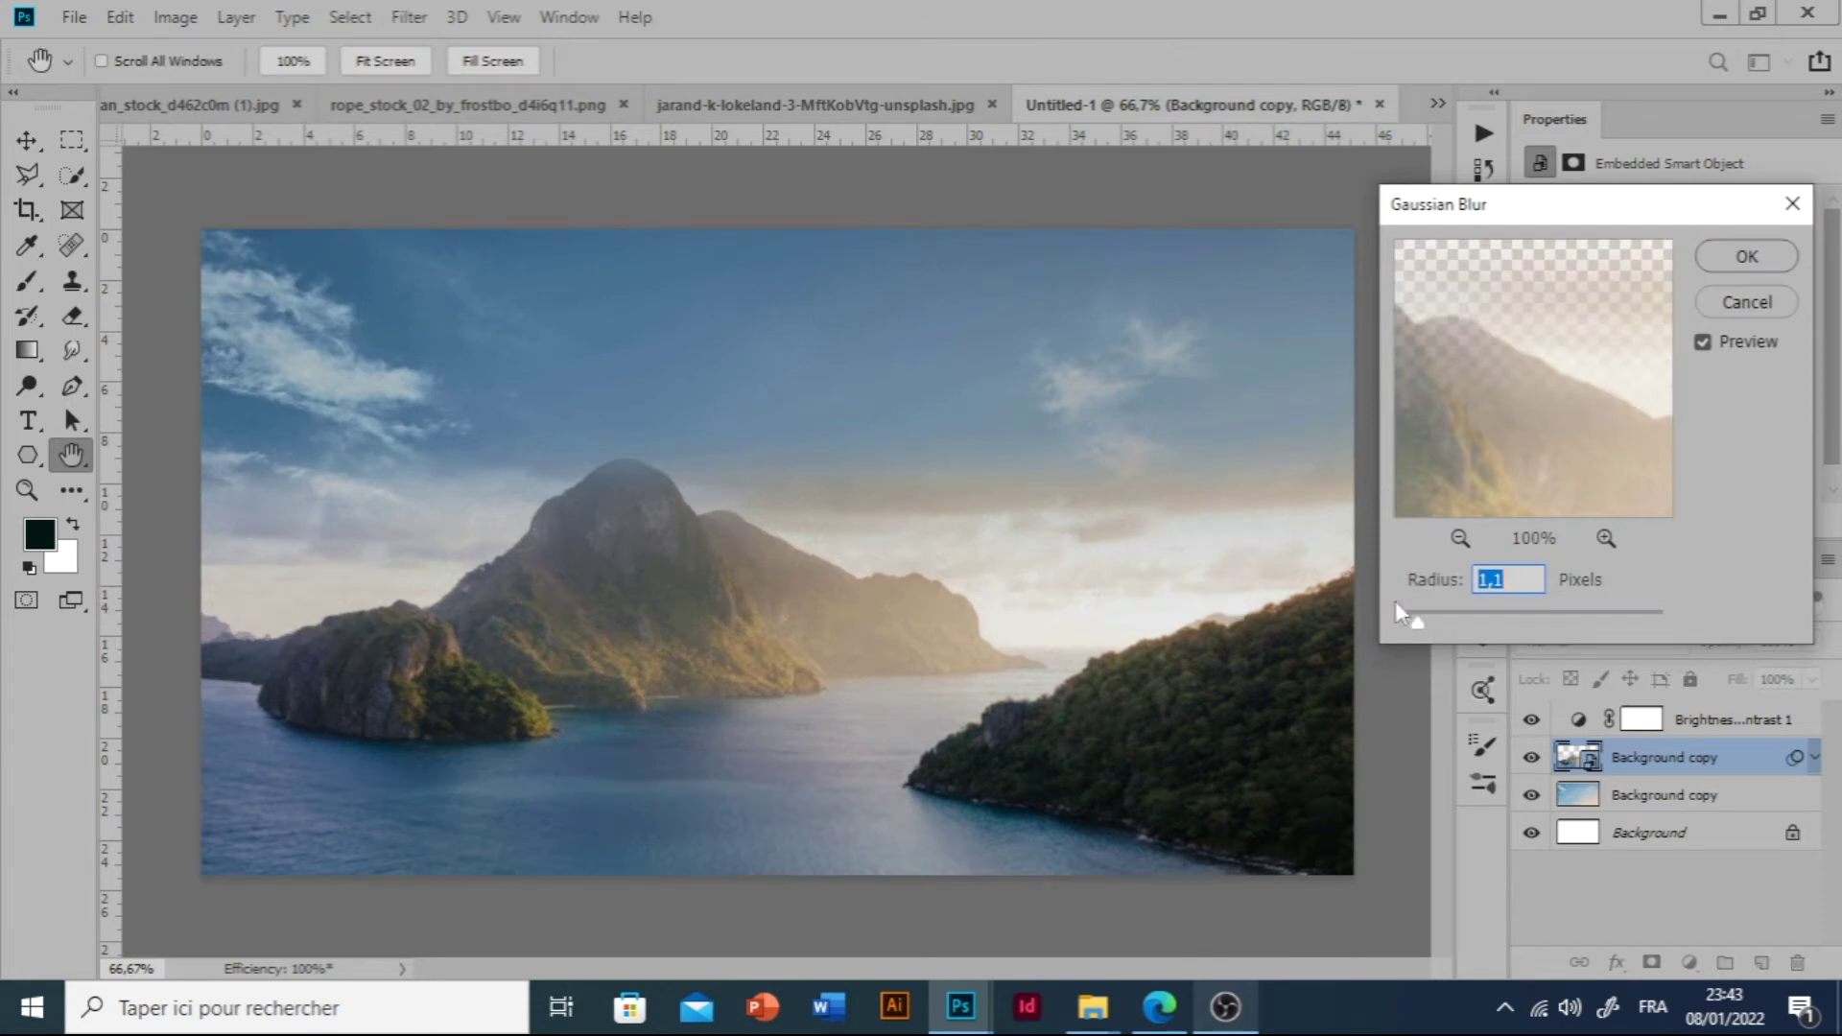
{"action": "left_click_drag", "start_coordinate": [1417, 624], "coordinate": [1427, 630]}
{"action": "left_click_drag", "start_coordinate": [1426, 626], "coordinate": [1430, 633]}
{"action": "left_click_drag", "start_coordinate": [1430, 633], "coordinate": [1435, 635]}
{"action": "left_click", "coordinate": [1722, 256]}
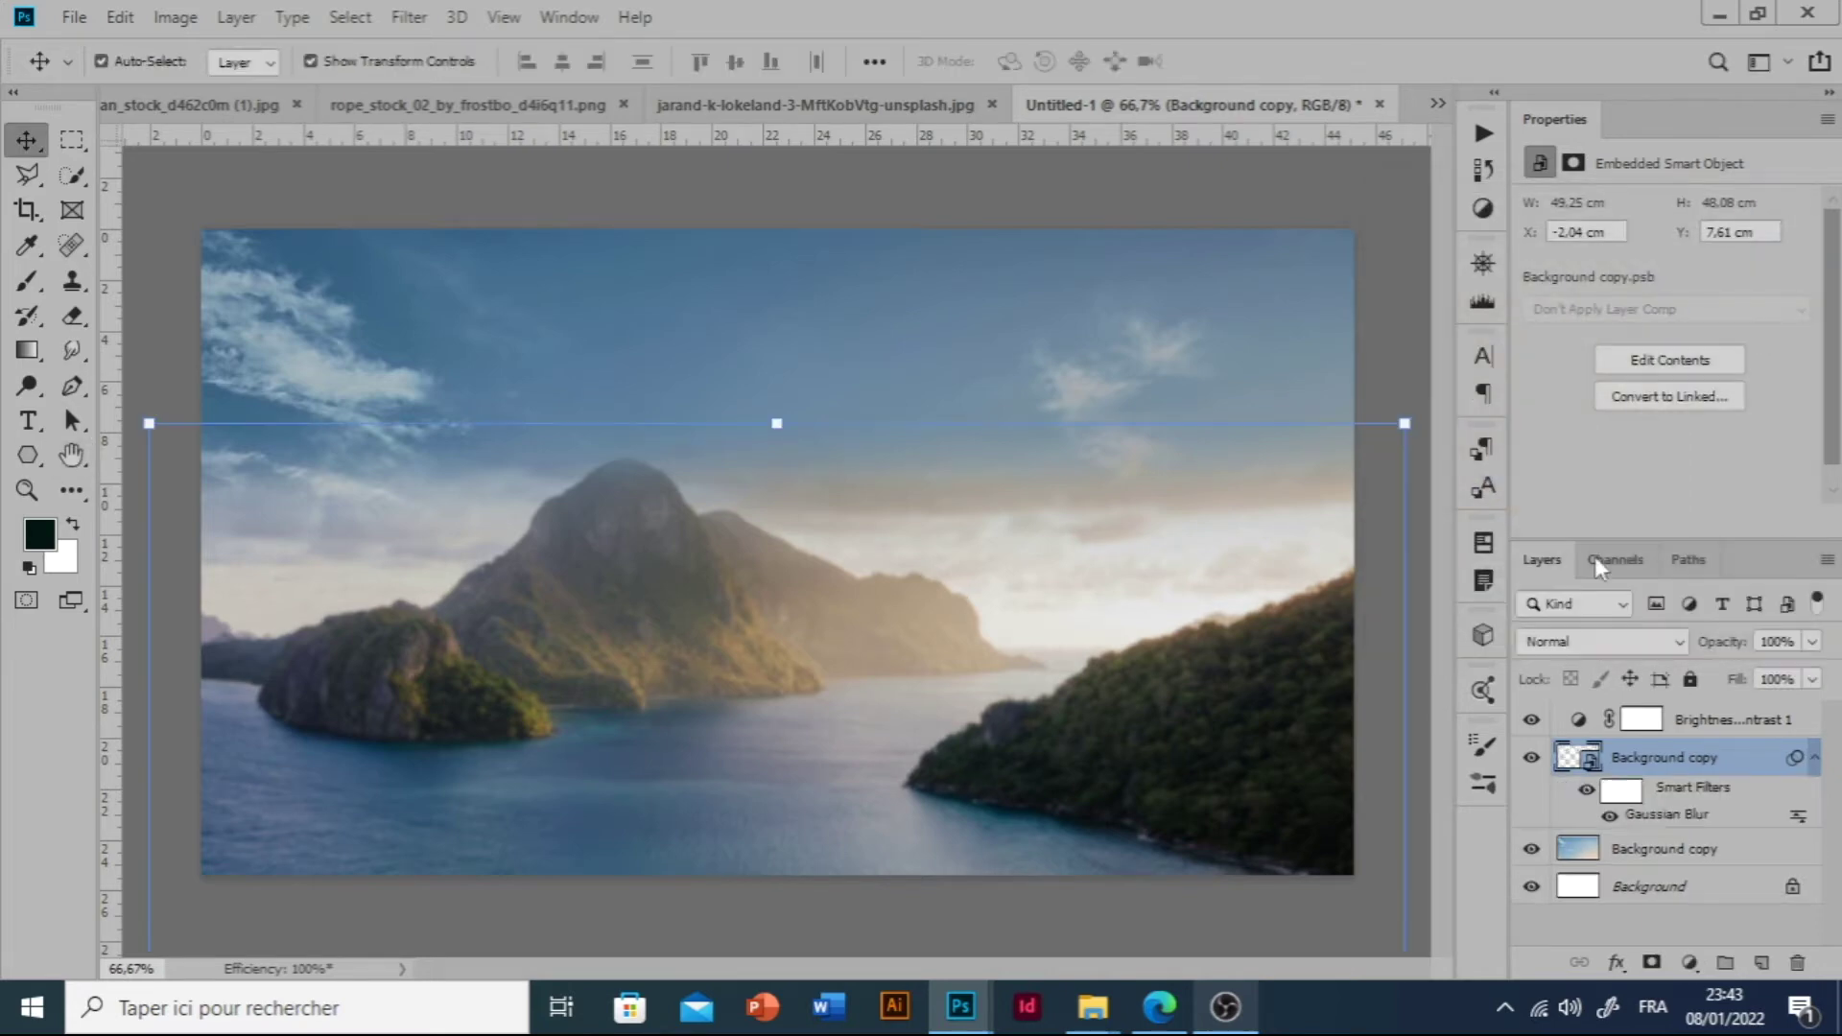
Apply a Gaussian Blur with a 2.4-pixel radius to the sky layer beneath the island smart object.
{"action": "left_click", "coordinate": [1576, 859]}
{"action": "left_click", "coordinate": [409, 17]}
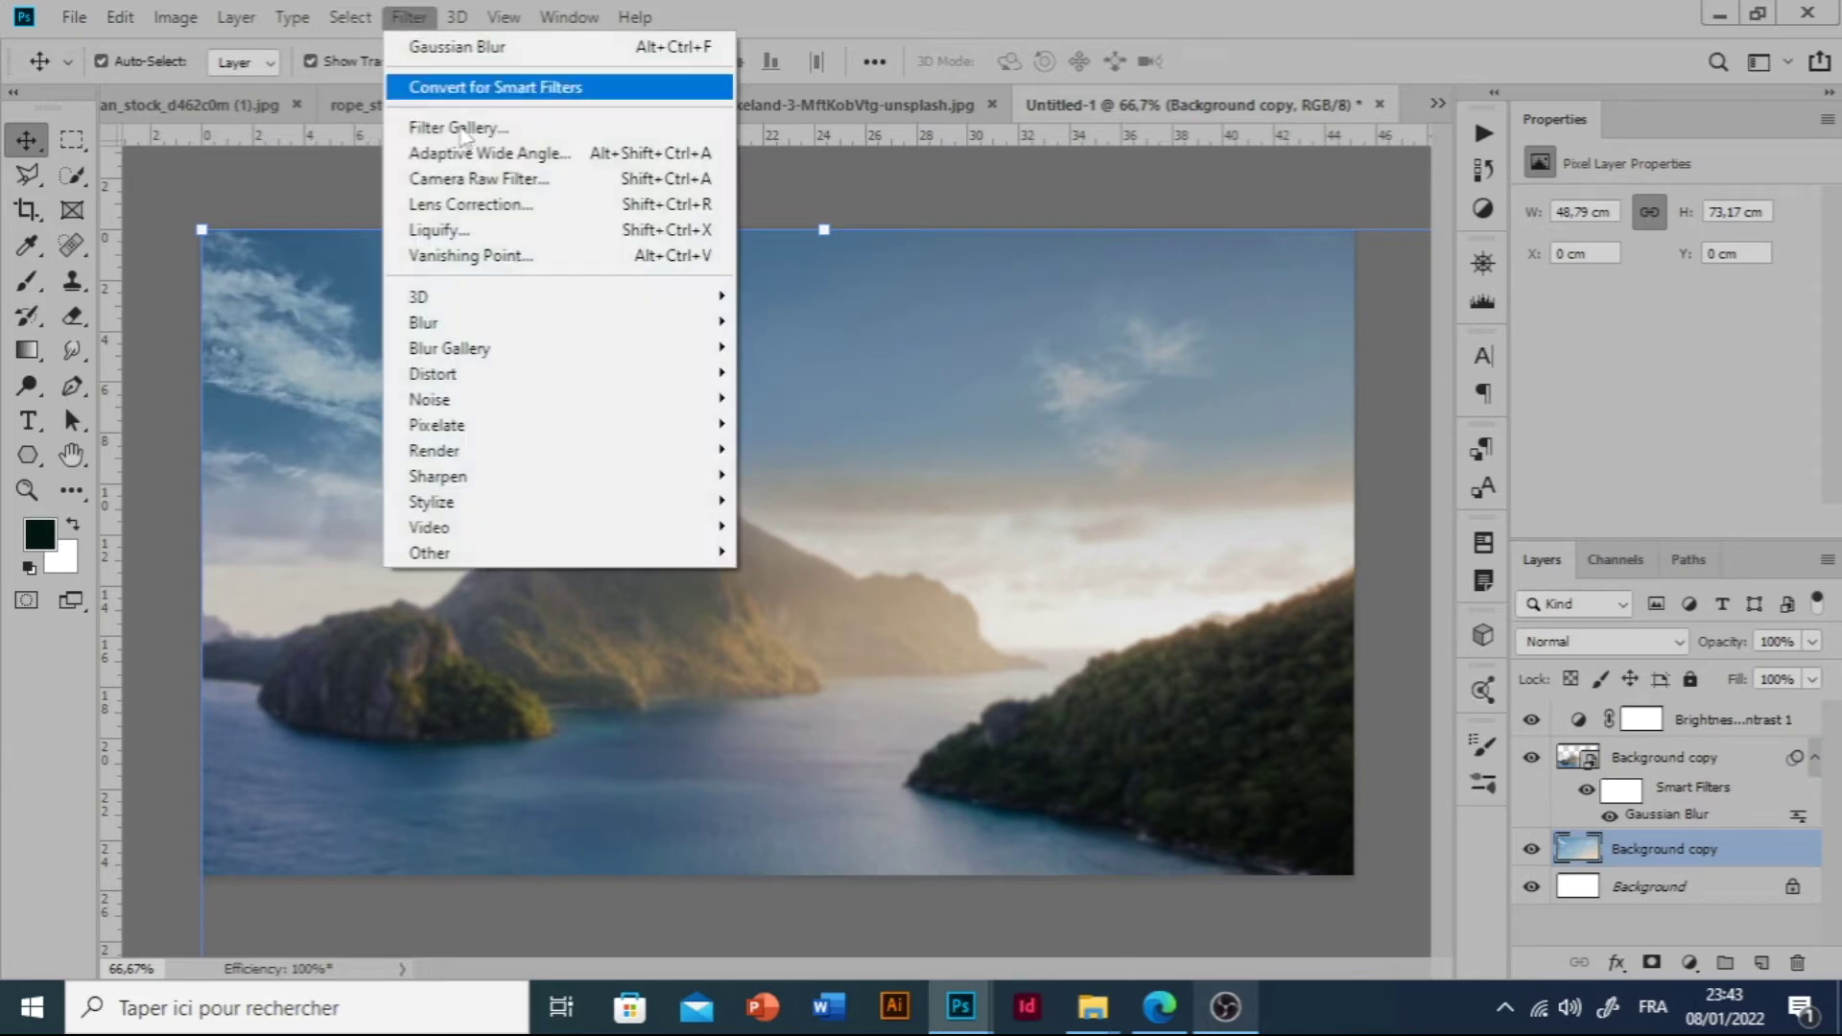
{"action": "mouse_move", "coordinate": [721, 376]}
{"action": "mouse_move", "coordinate": [672, 322]}
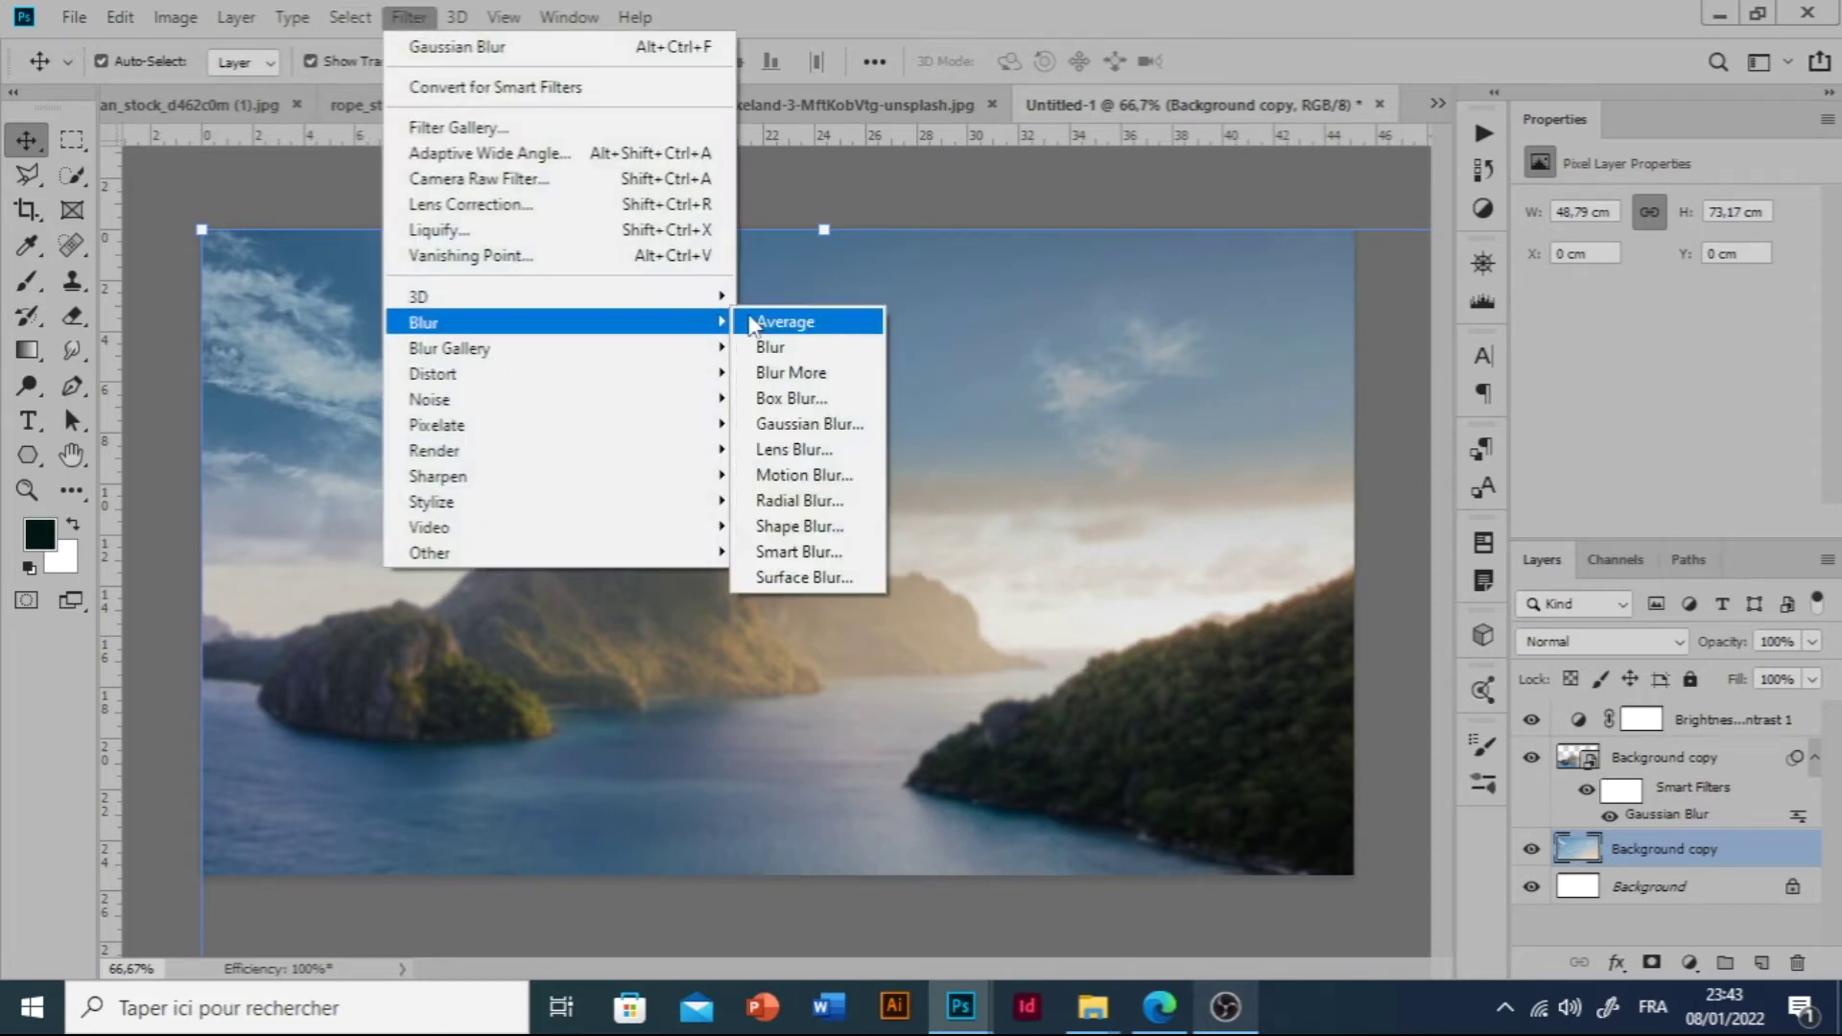
{"action": "left_click", "coordinate": [796, 424]}
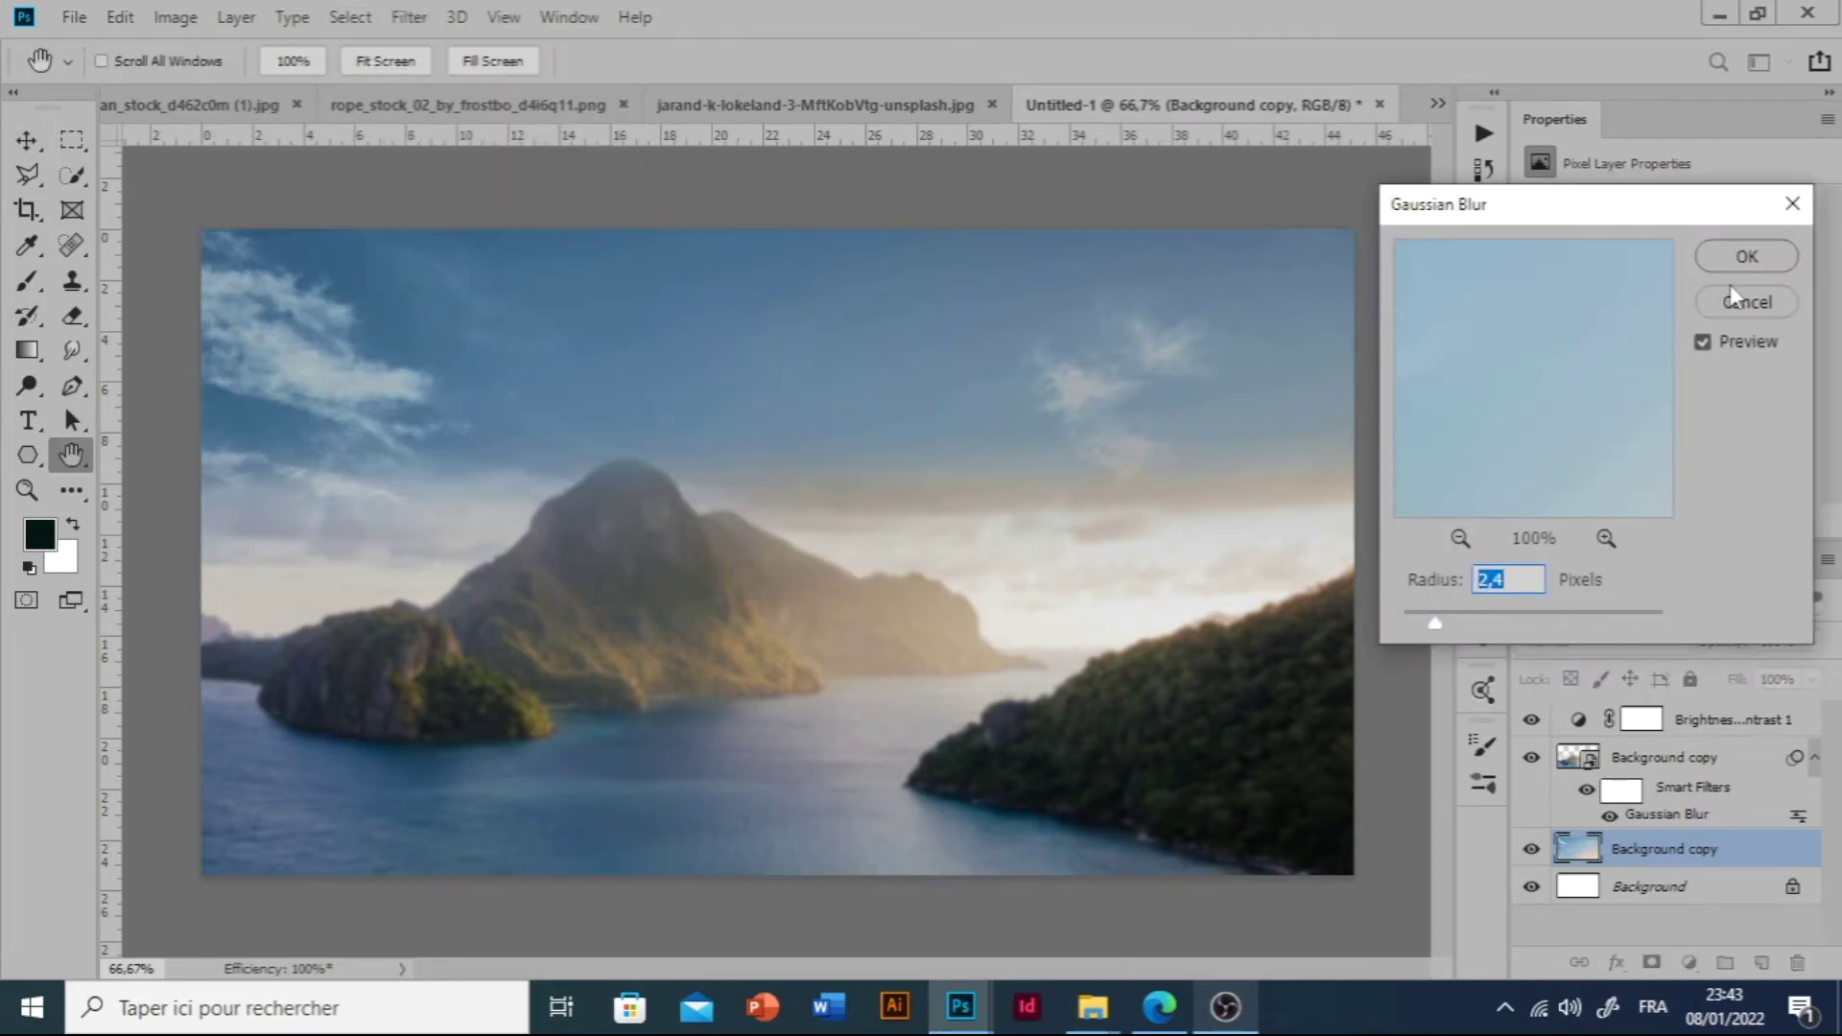
{"action": "left_click", "coordinate": [1746, 259]}
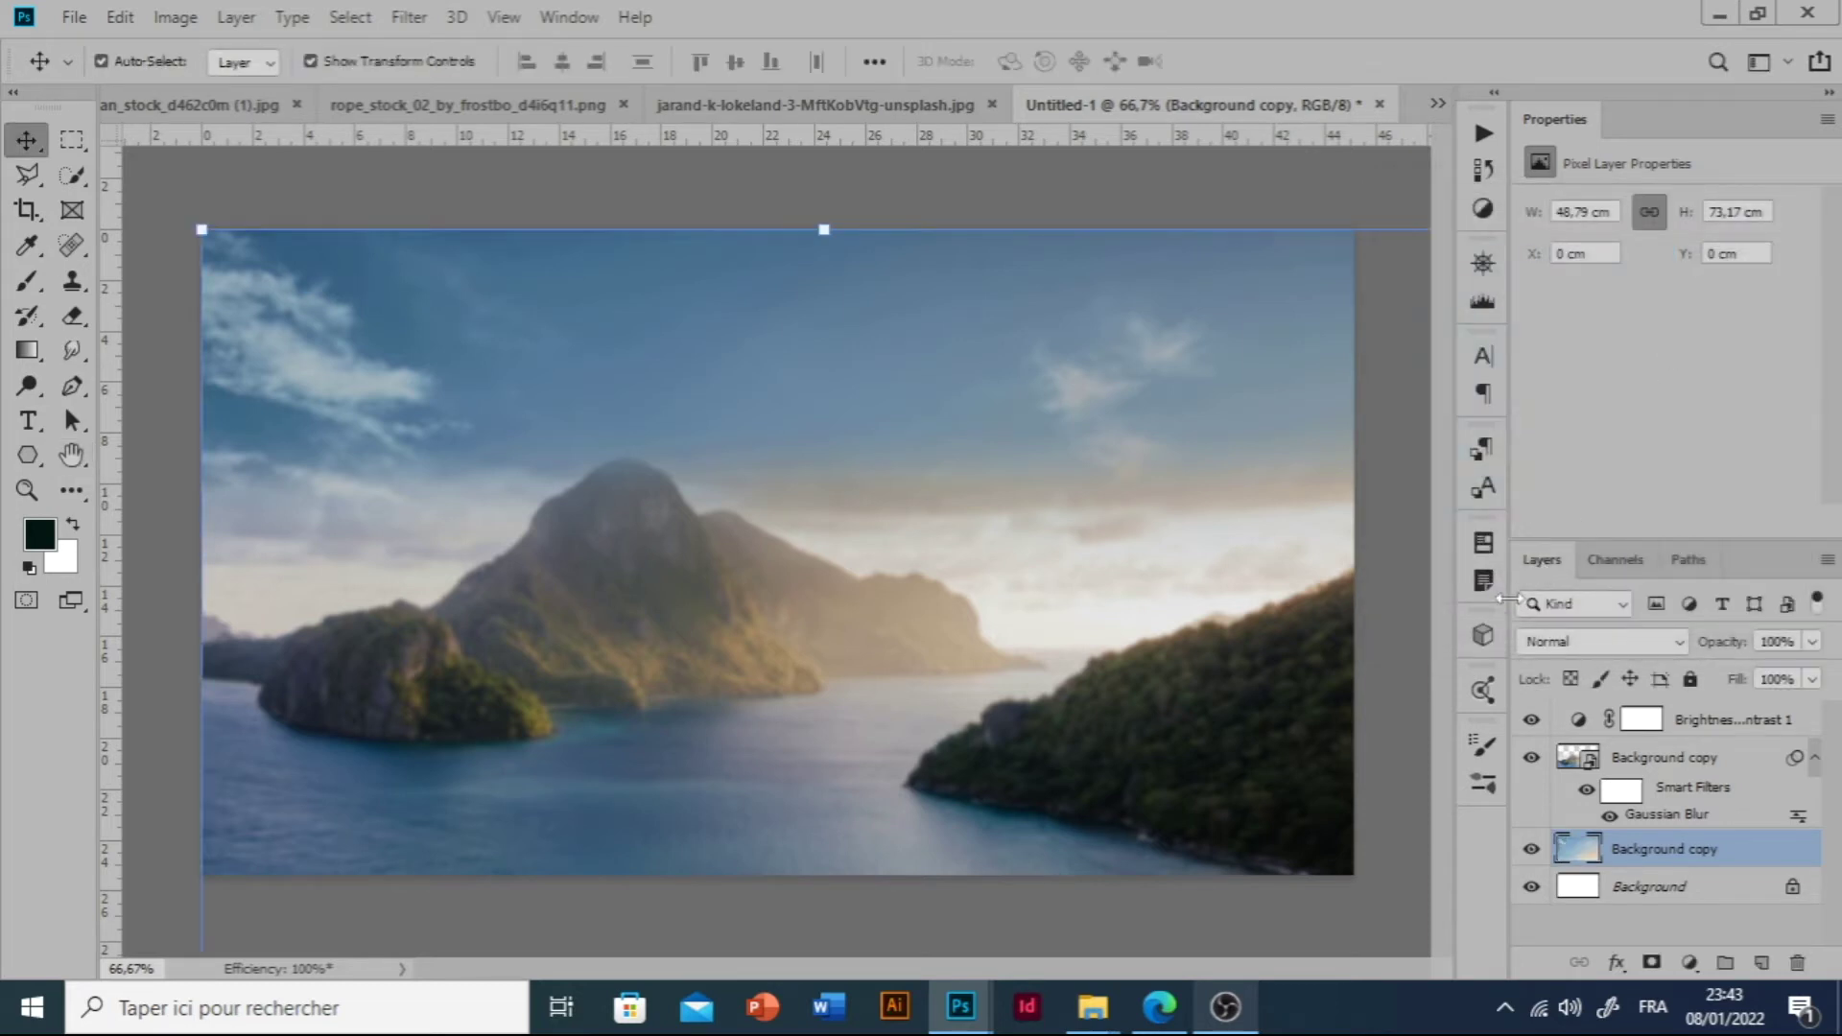
Add a Color Balance adjustment above the sky layer with midtones at Magenta-Green +58 and Yellow-Blue -41.
{"action": "left_click", "coordinate": [1690, 962]}
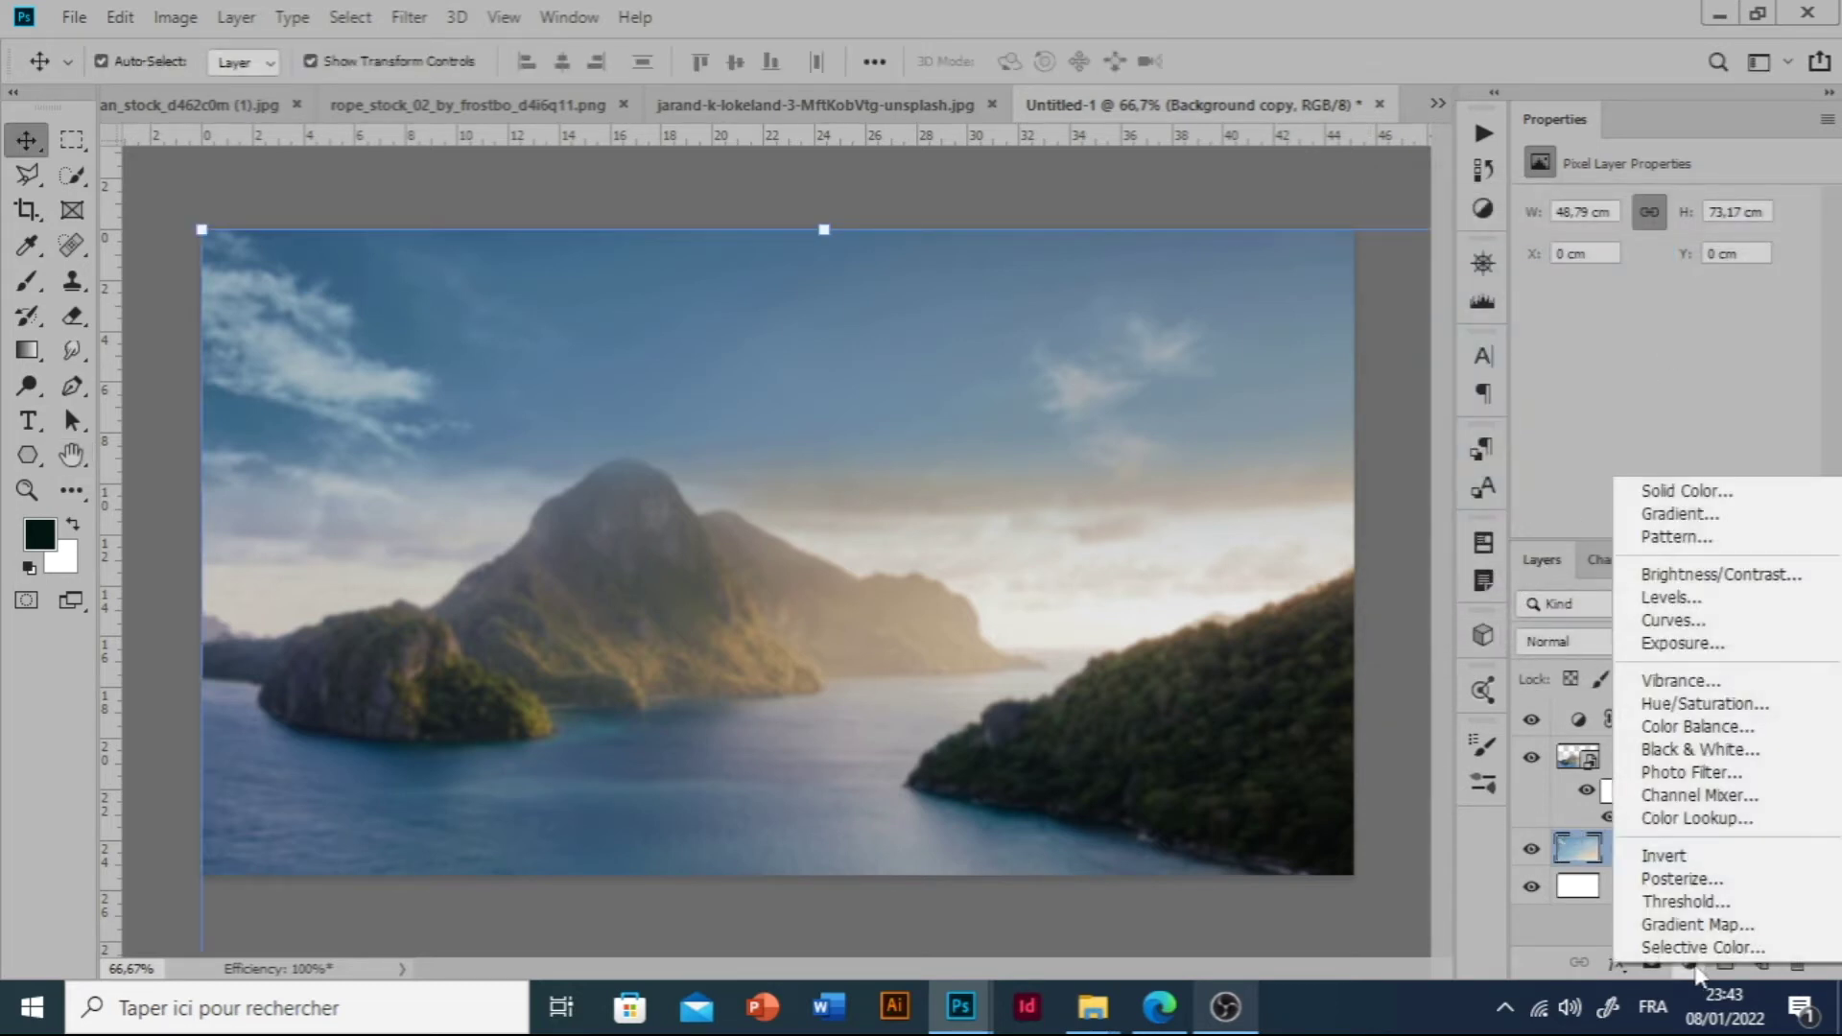
{"action": "left_click", "coordinate": [1727, 739]}
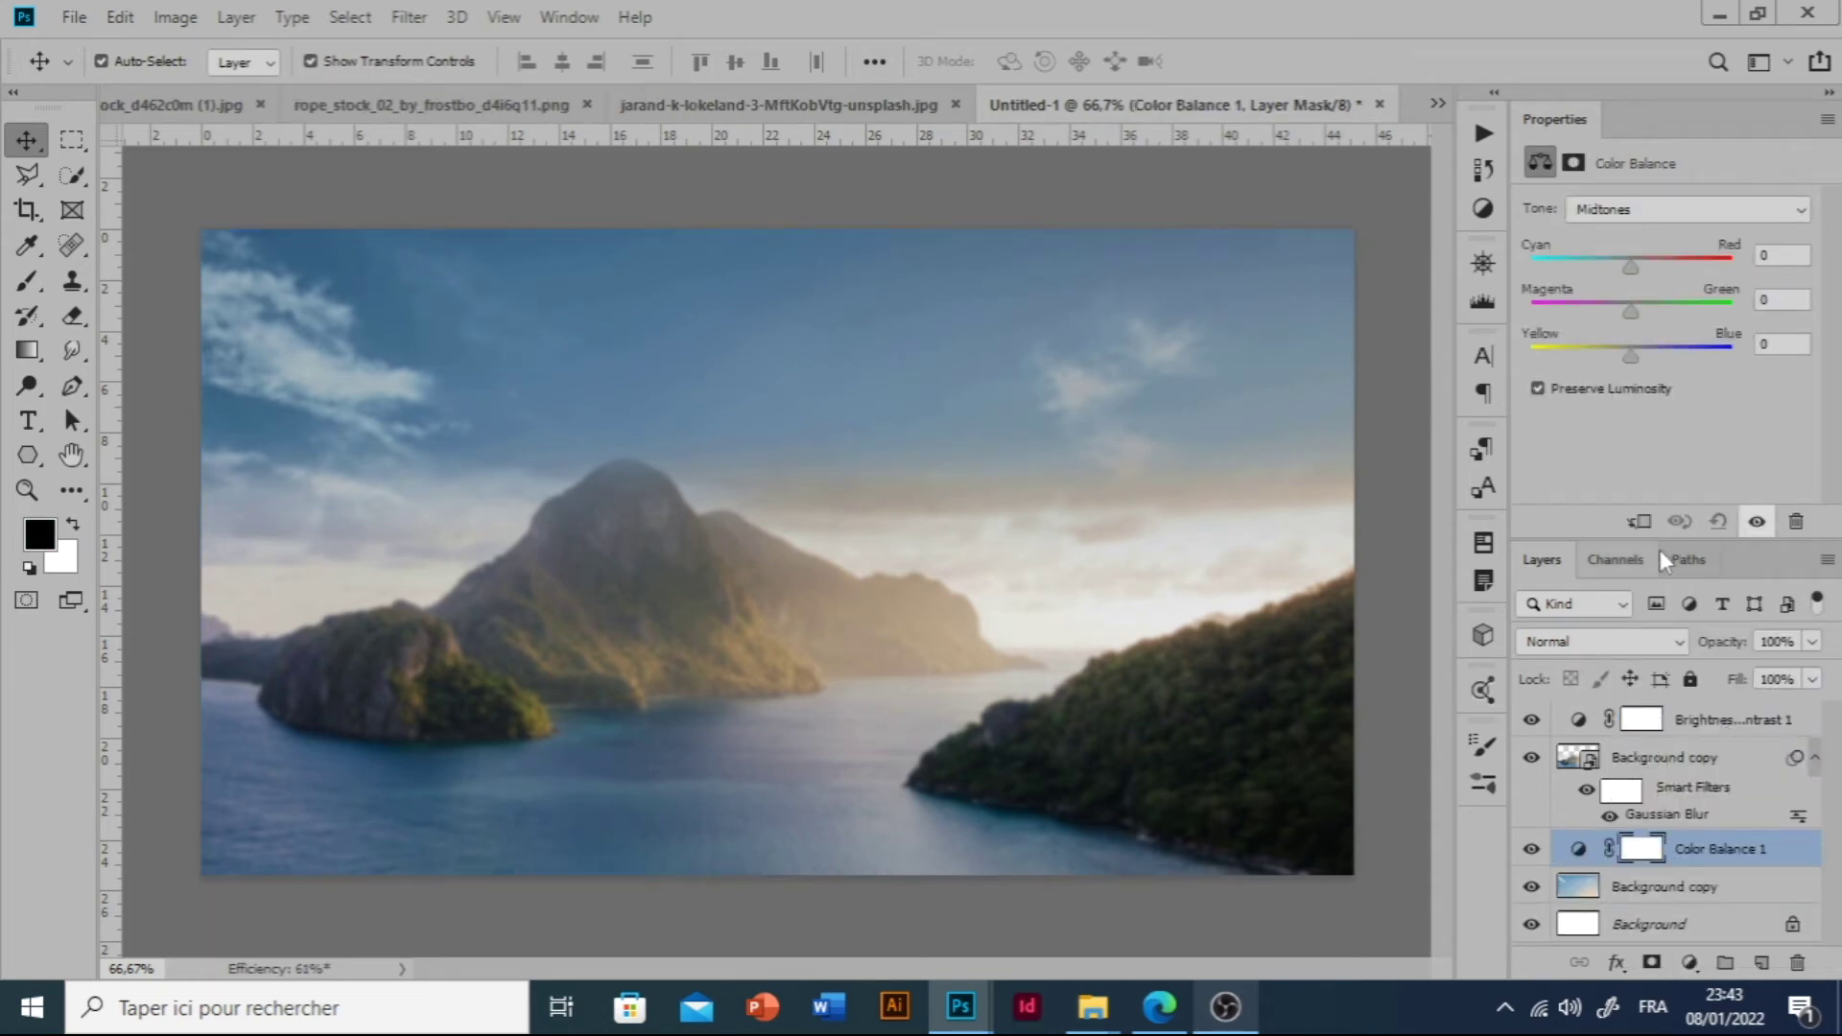
{"action": "left_click_drag", "start_coordinate": [1634, 308], "coordinate": [1681, 314]}
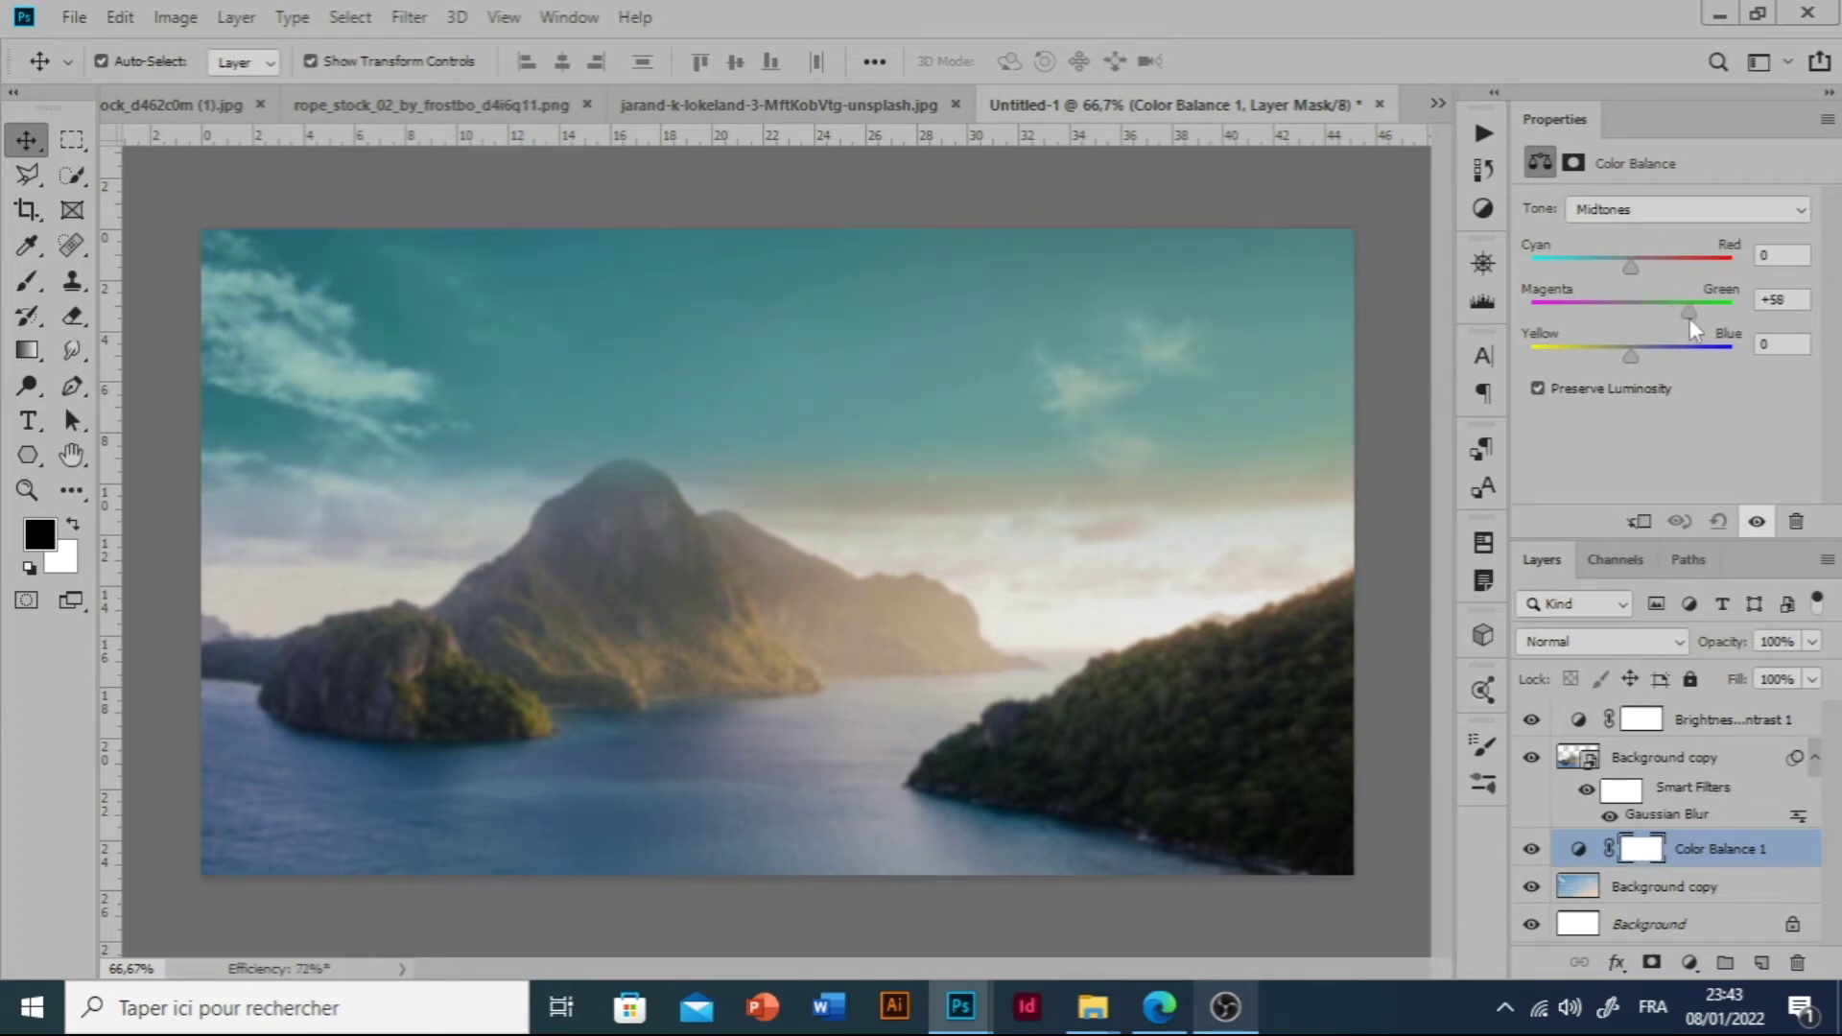
{"action": "left_click_drag", "start_coordinate": [1691, 322], "coordinate": [1575, 388]}
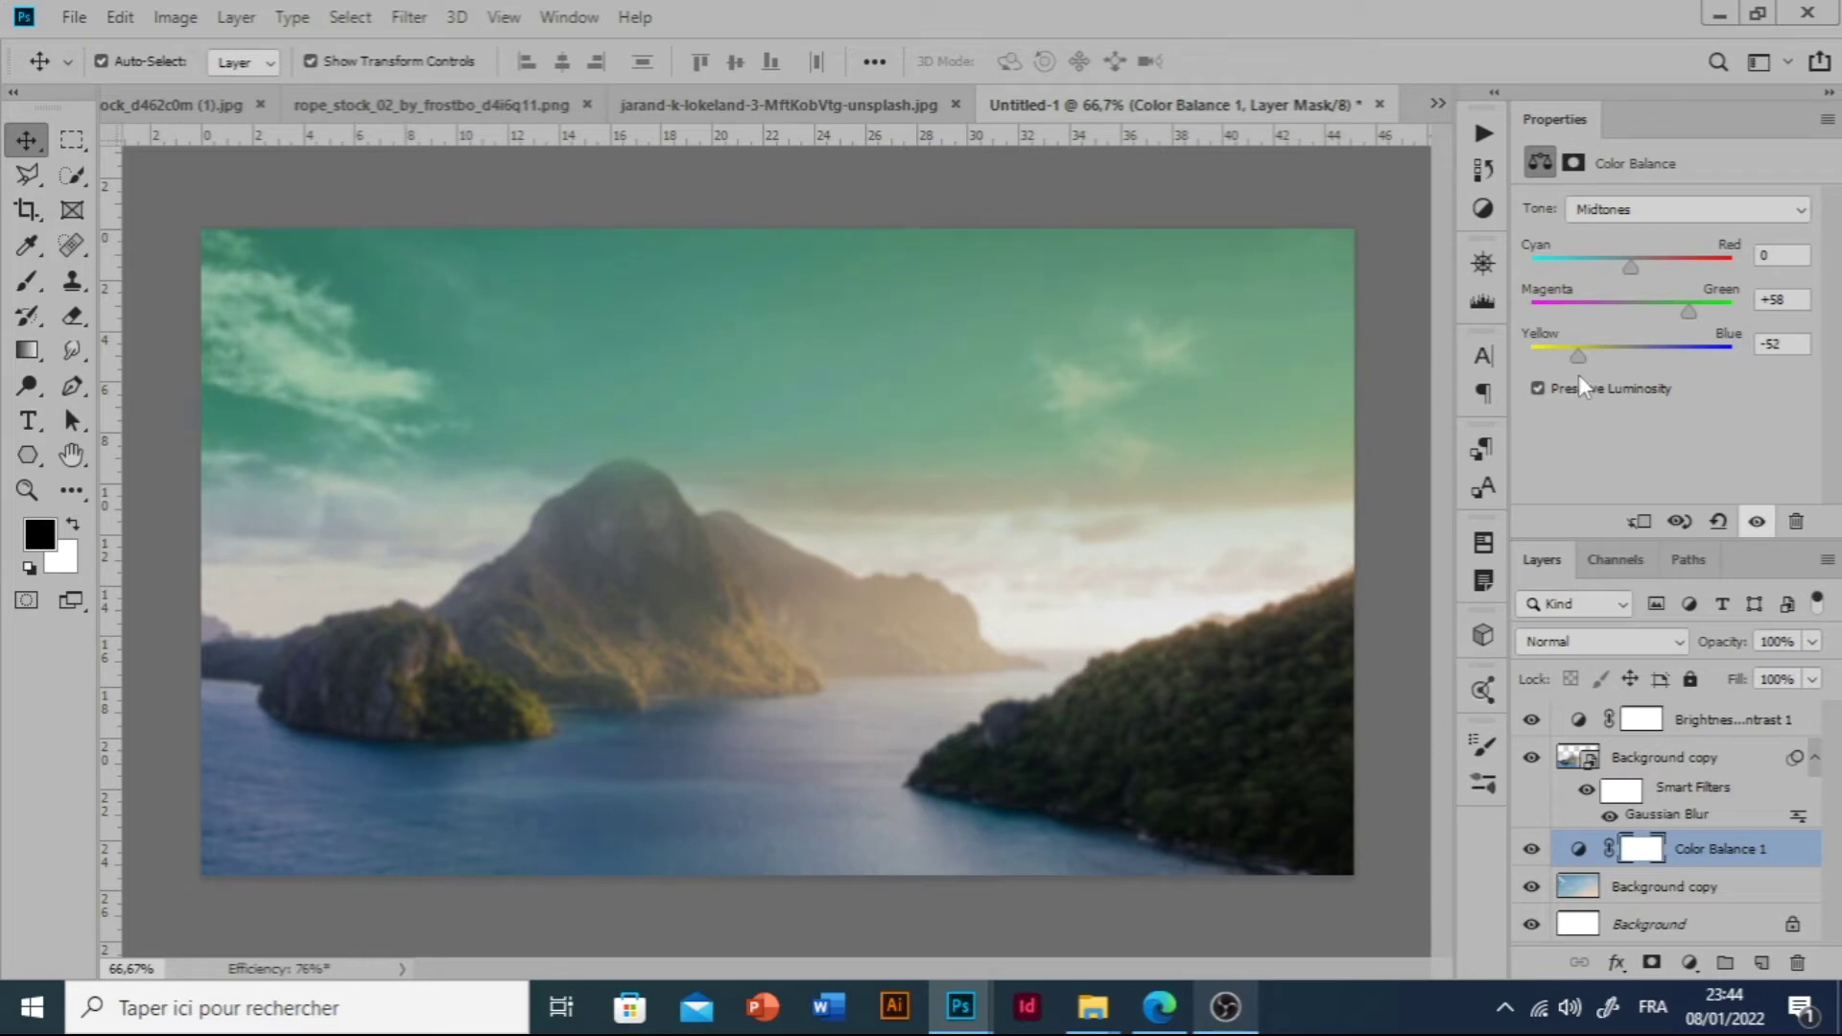
{"action": "key", "text": "Down"}
{"action": "key", "text": "Down"}
{"action": "key", "text": "Up"}
{"action": "key", "text": "Up"}
{"action": "key", "text": "Up"}
{"action": "key", "text": "Up"}
Clip the Brightness/Contrast adjustment to the island smart object and the Color Balance adjustment to the sky layer.
{"action": "left_click", "coordinate": [1631, 760]}
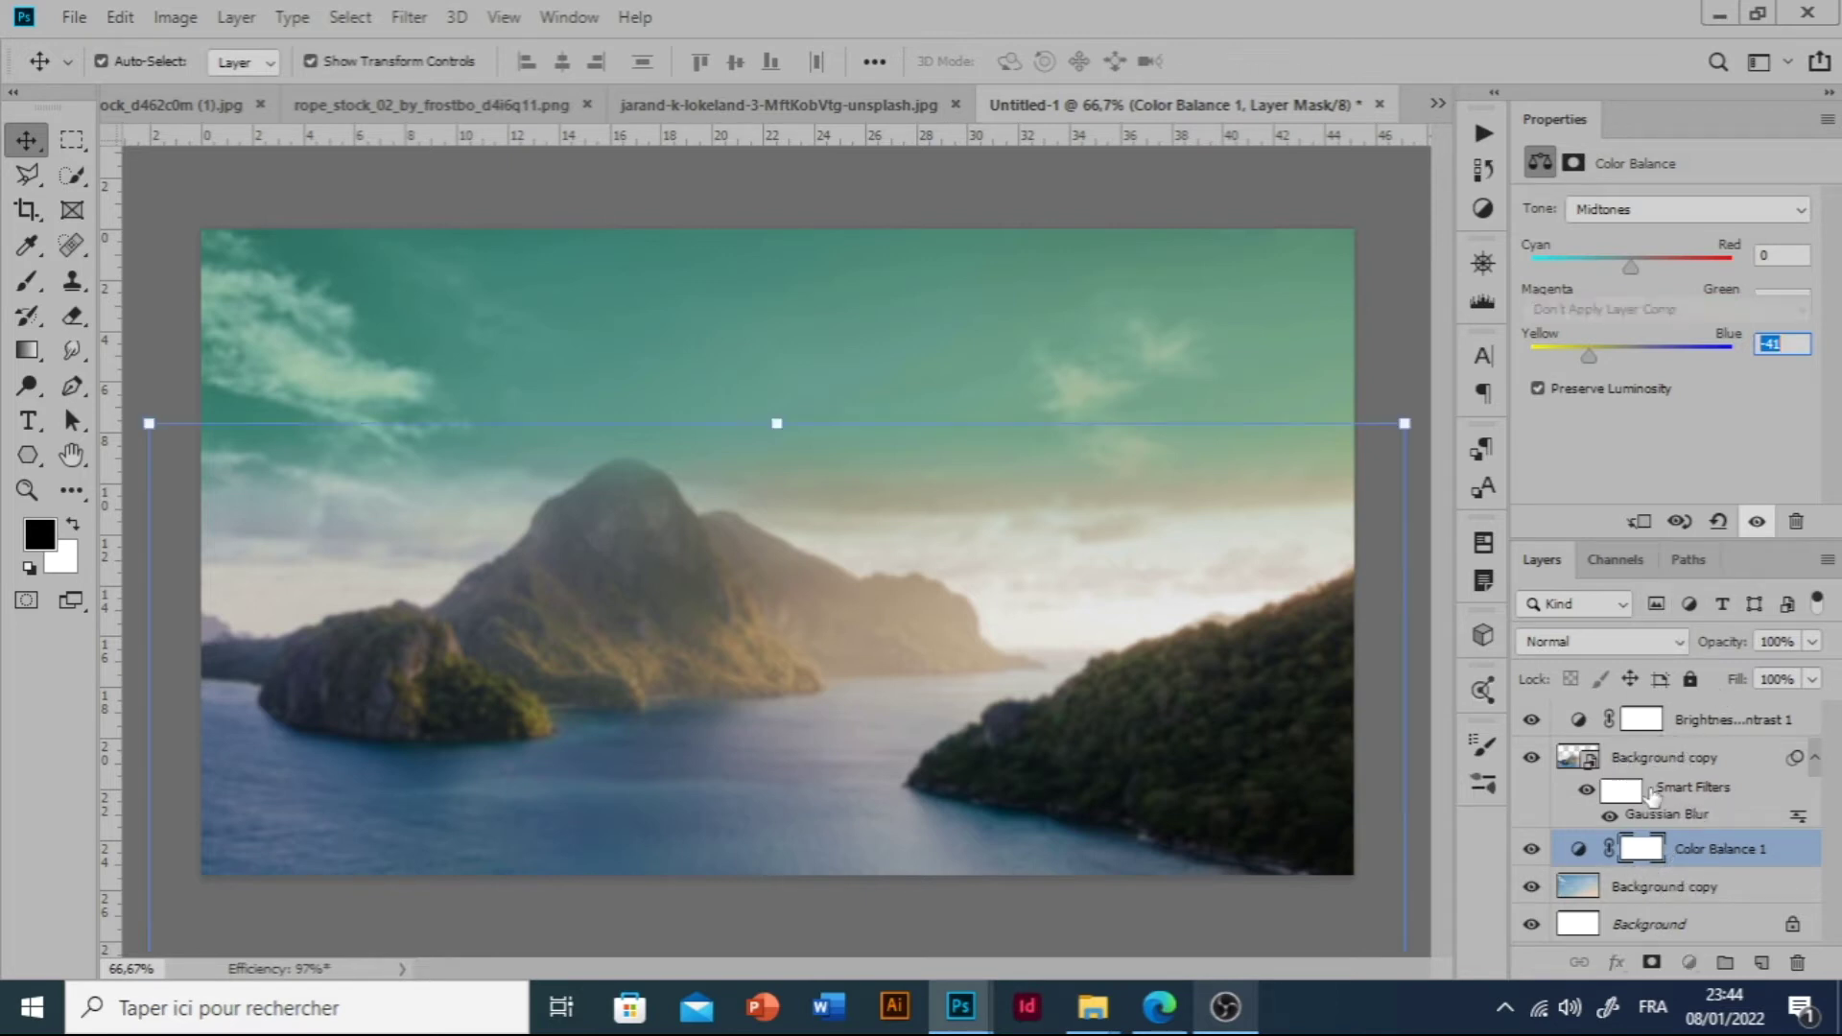
{"action": "left_click", "coordinate": [1584, 719]}
{"action": "left_click", "coordinate": [1639, 522]}
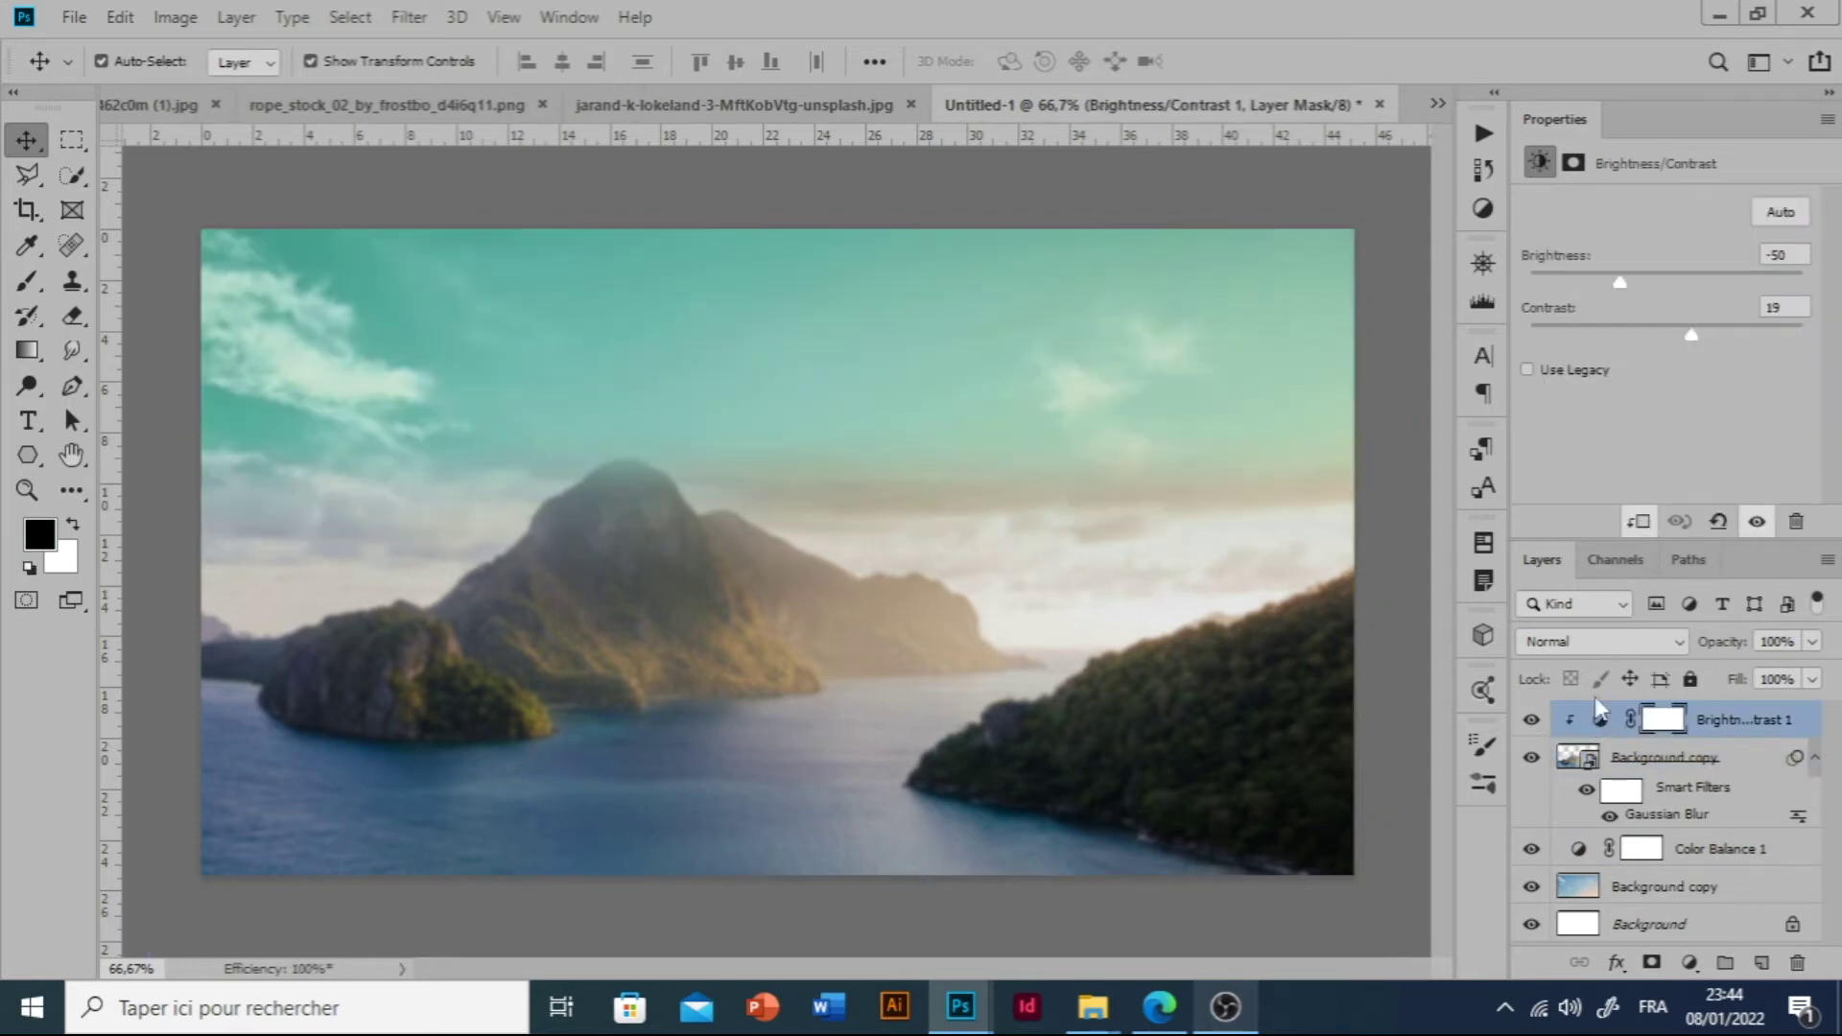
{"action": "left_click", "coordinate": [1581, 849]}
{"action": "left_click", "coordinate": [1641, 522]}
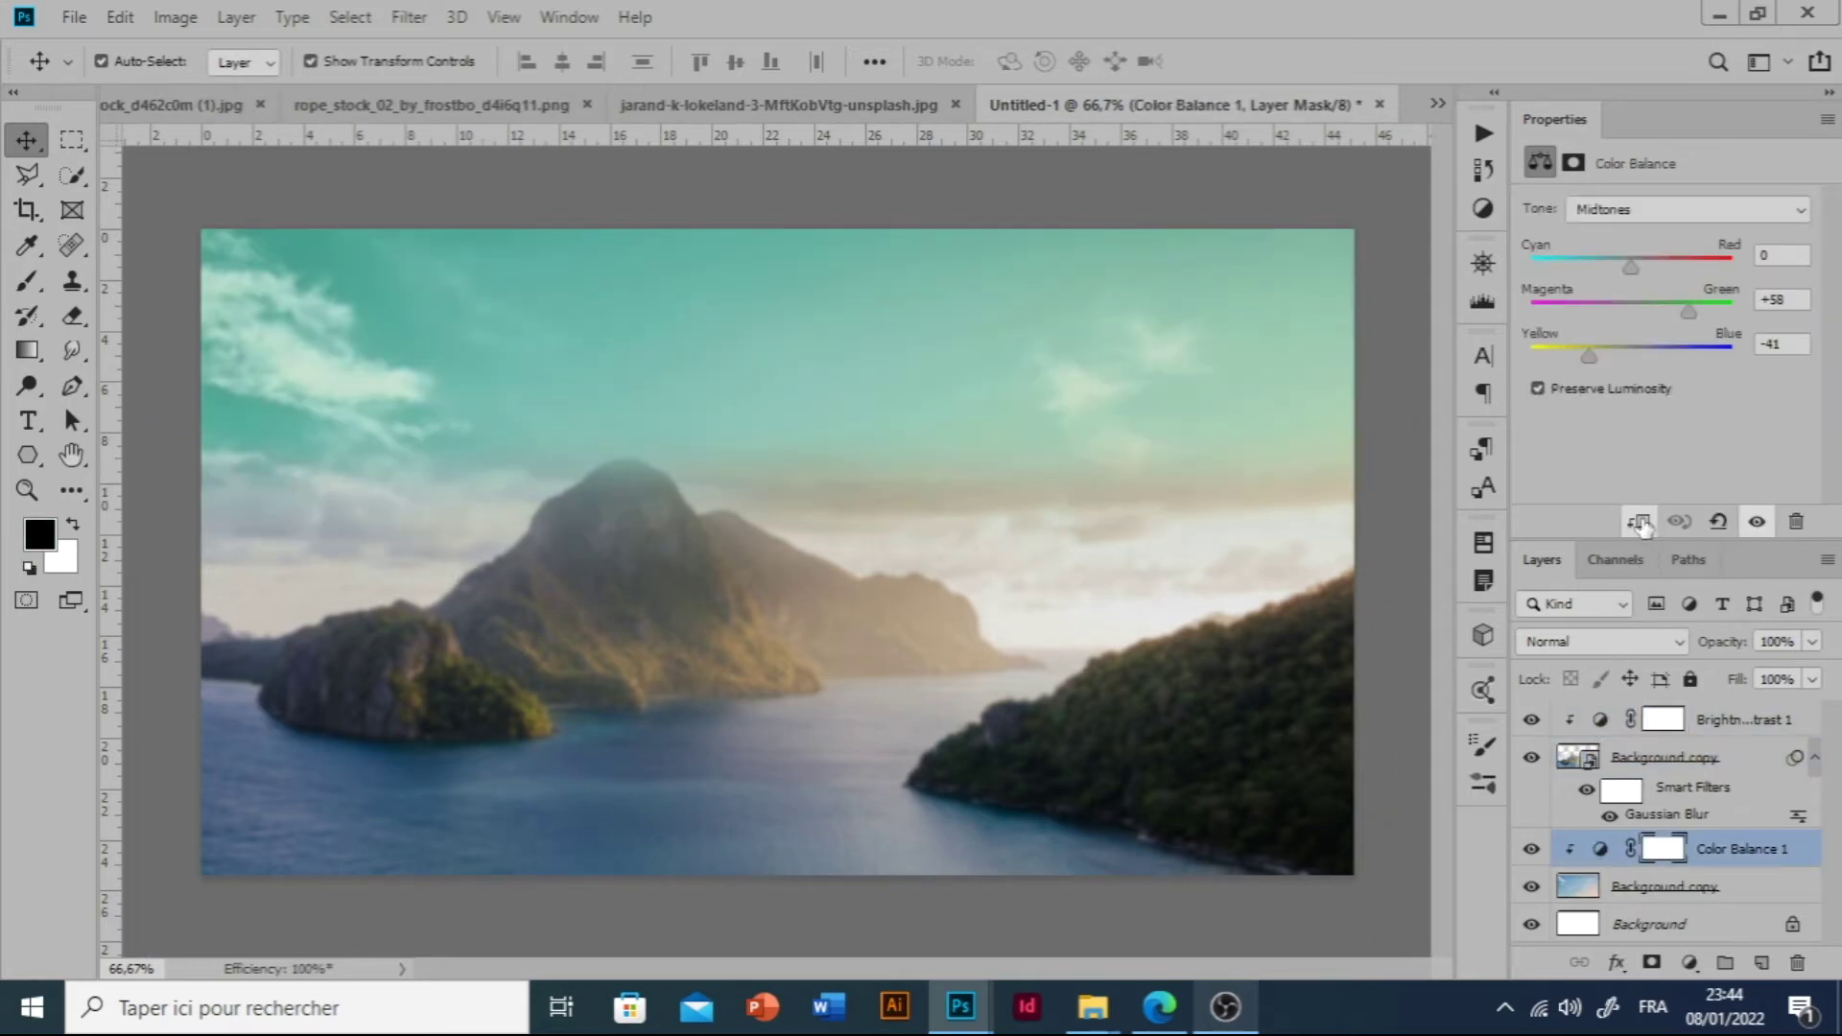
Add a Color Balance adjustment above Brightness/Contrast with midtones Cyan-Red -23, Magenta-Green +52 and Yellow-Blue -6.
{"action": "left_click", "coordinate": [1600, 727]}
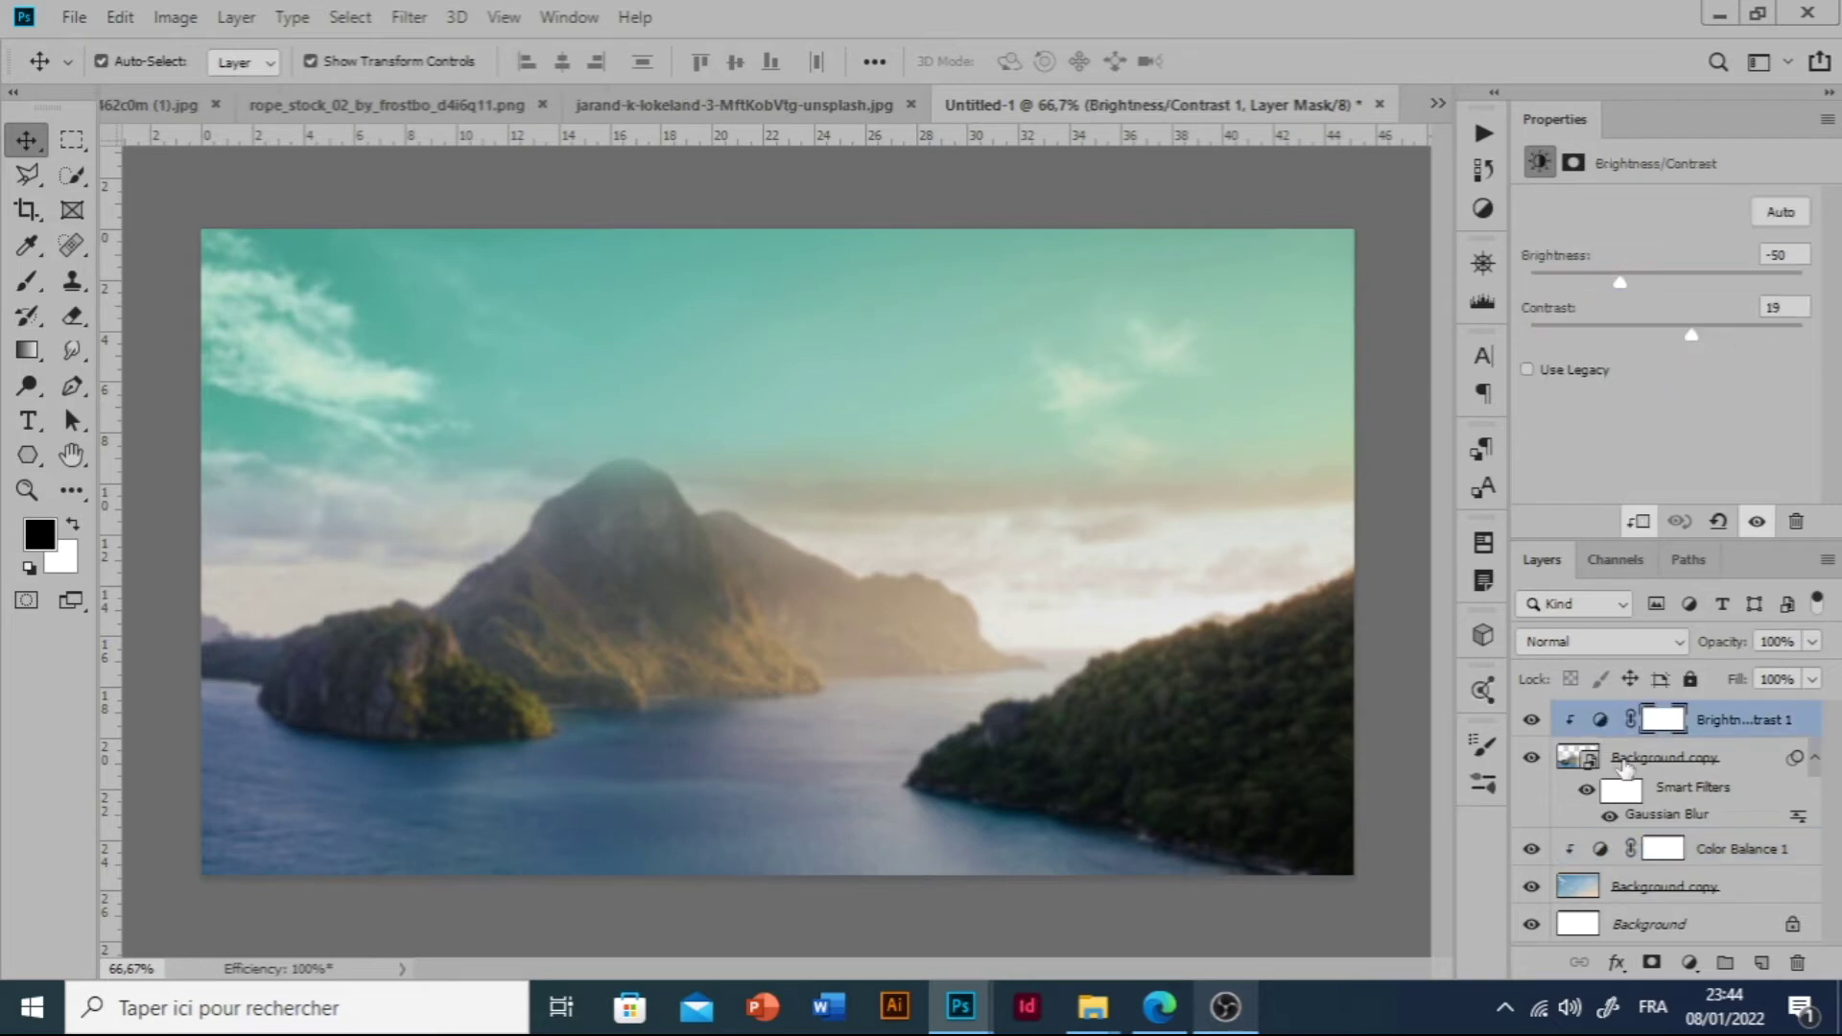
{"action": "left_click", "coordinate": [1692, 965]}
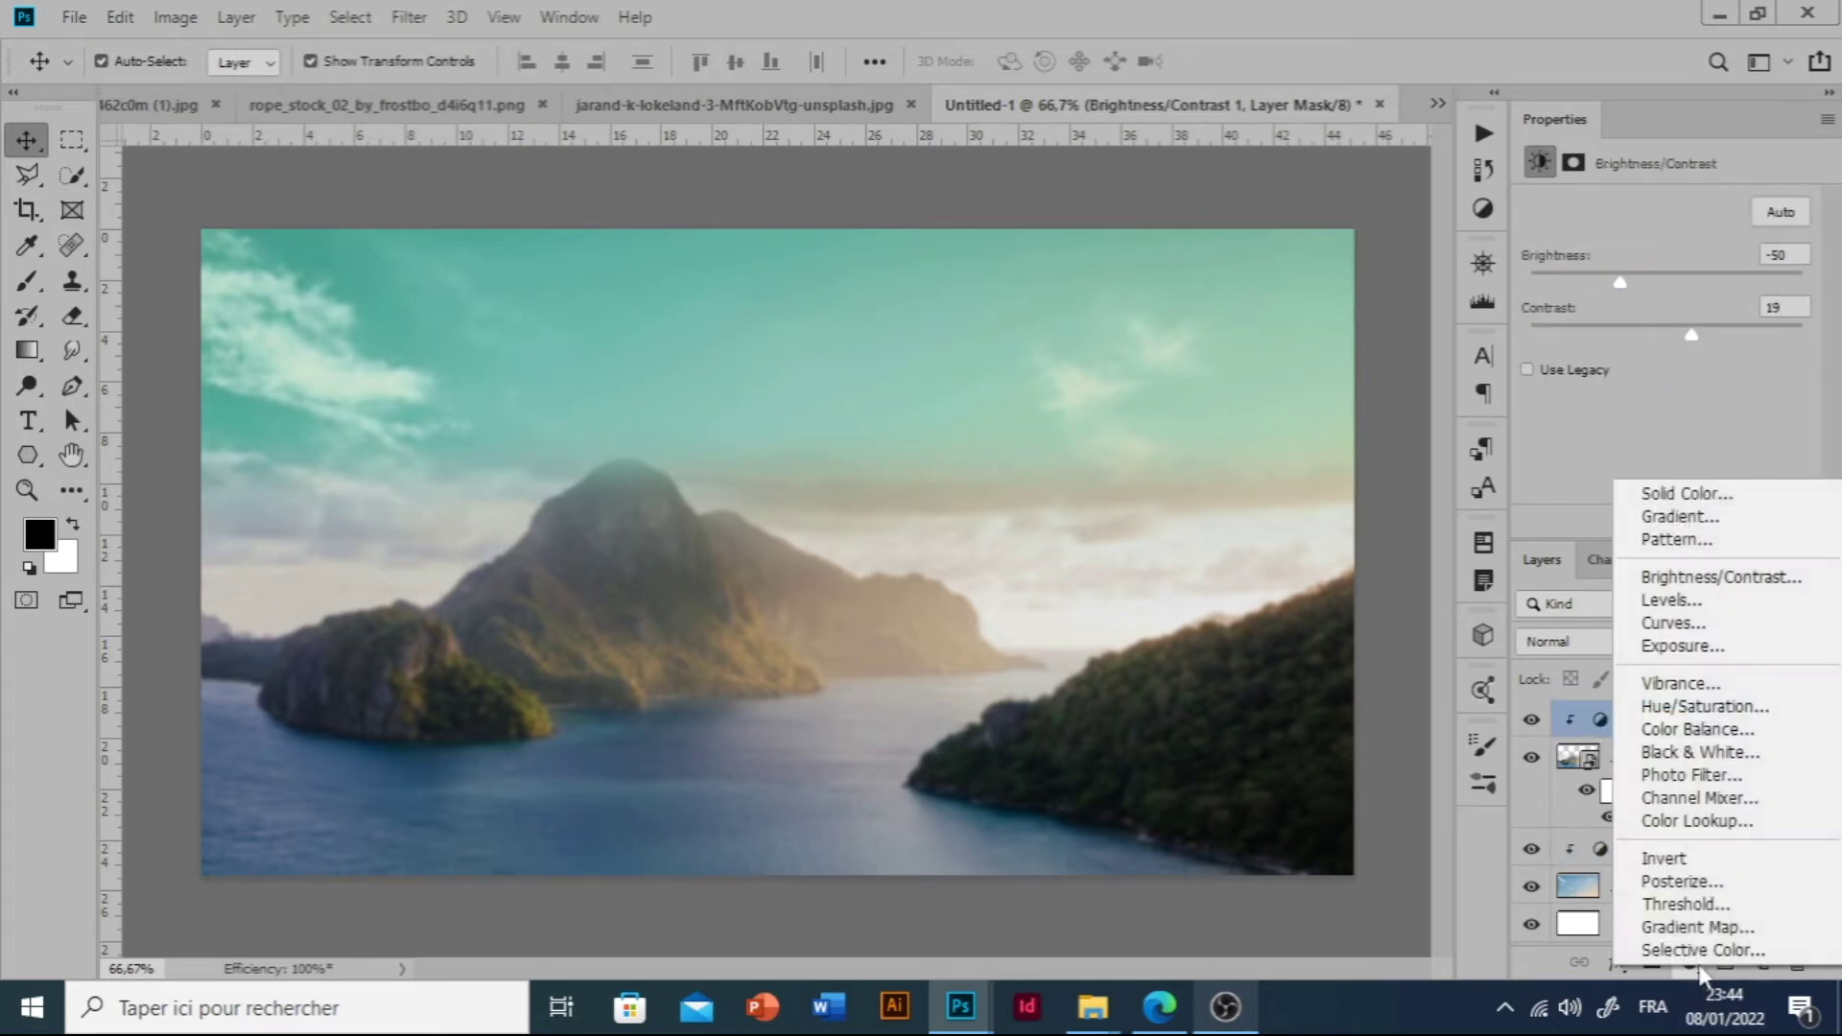
{"action": "left_click", "coordinate": [1711, 731]}
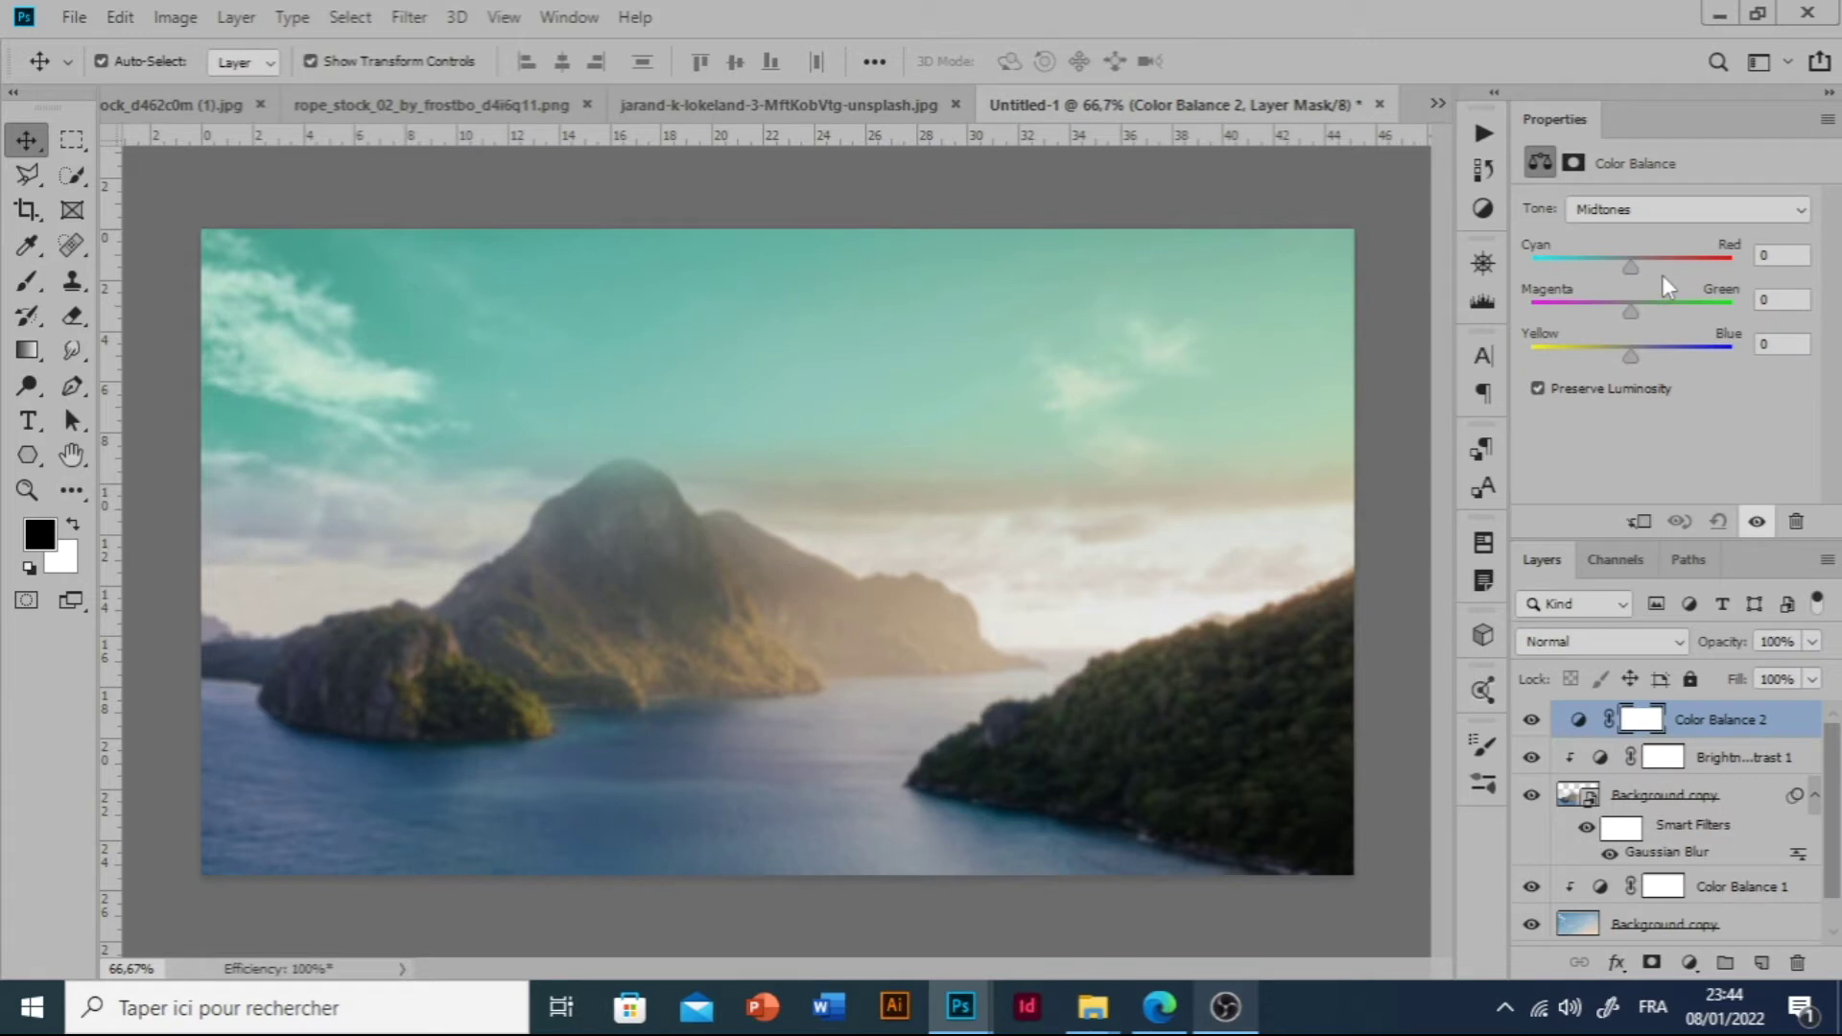
{"action": "left_click_drag", "start_coordinate": [1631, 309], "coordinate": [1677, 315]}
{"action": "mouse_move", "coordinate": [1631, 357]}
{"action": "left_mouse_down"}
{"action": "mouse_move", "coordinate": [1609, 366]}
{"action": "mouse_move", "coordinate": [1644, 371]}
{"action": "left_mouse_up"}
{"action": "left_click_drag", "start_coordinate": [1631, 267], "coordinate": [1609, 268]}
{"action": "left_click", "coordinate": [1775, 254]}
{"action": "key", "text": "Up"}
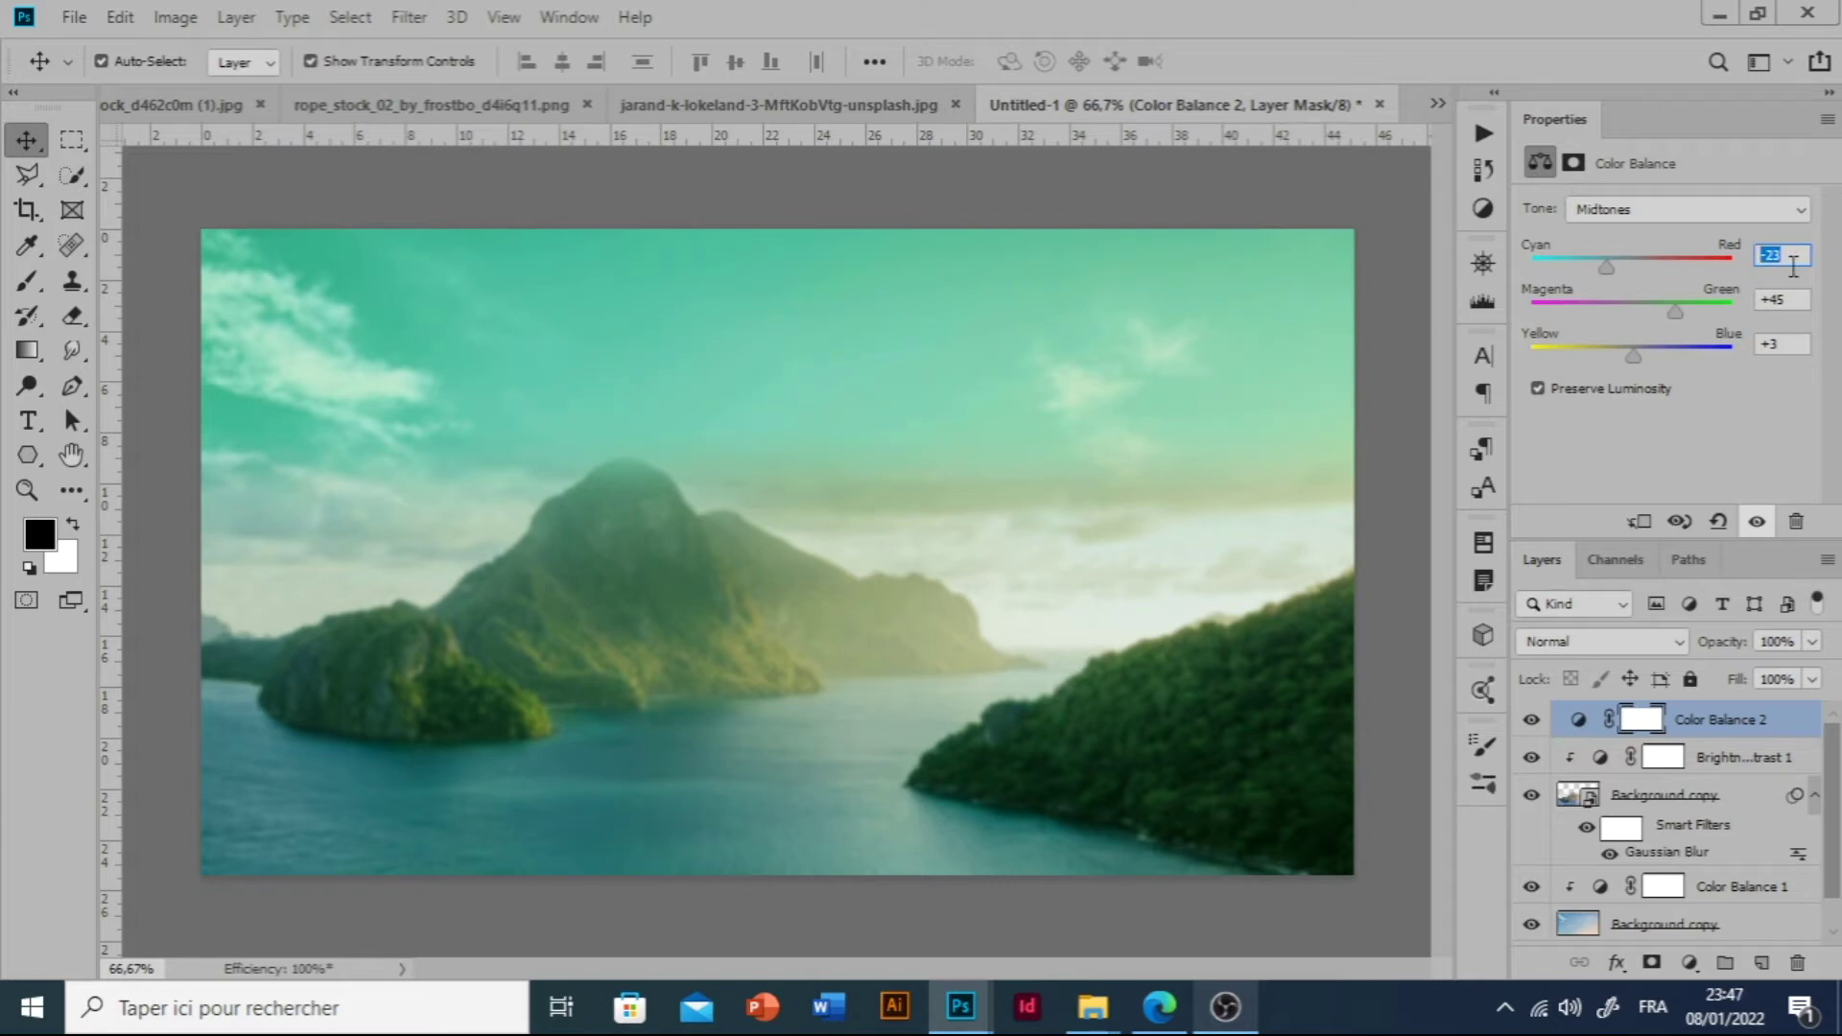
{"action": "left_click", "coordinate": [1782, 303]}
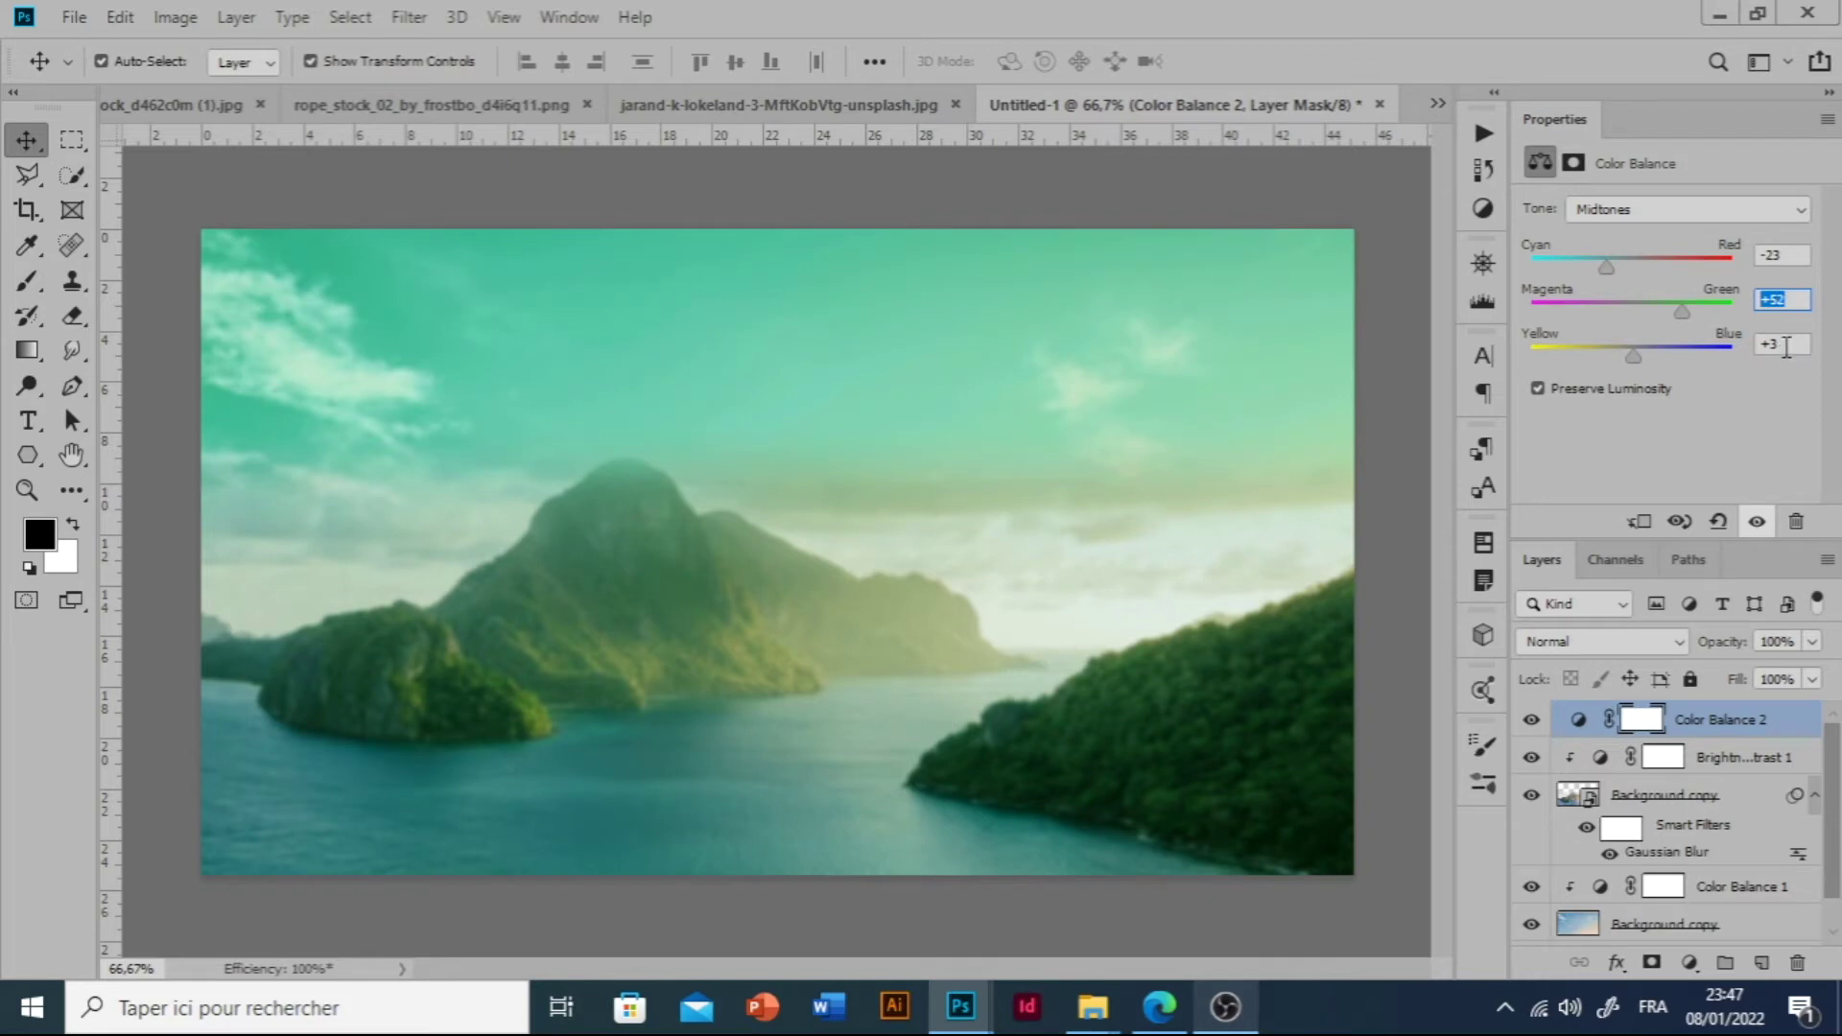
{"action": "left_click", "coordinate": [1786, 347]}
{"action": "key", "text": "Down"}
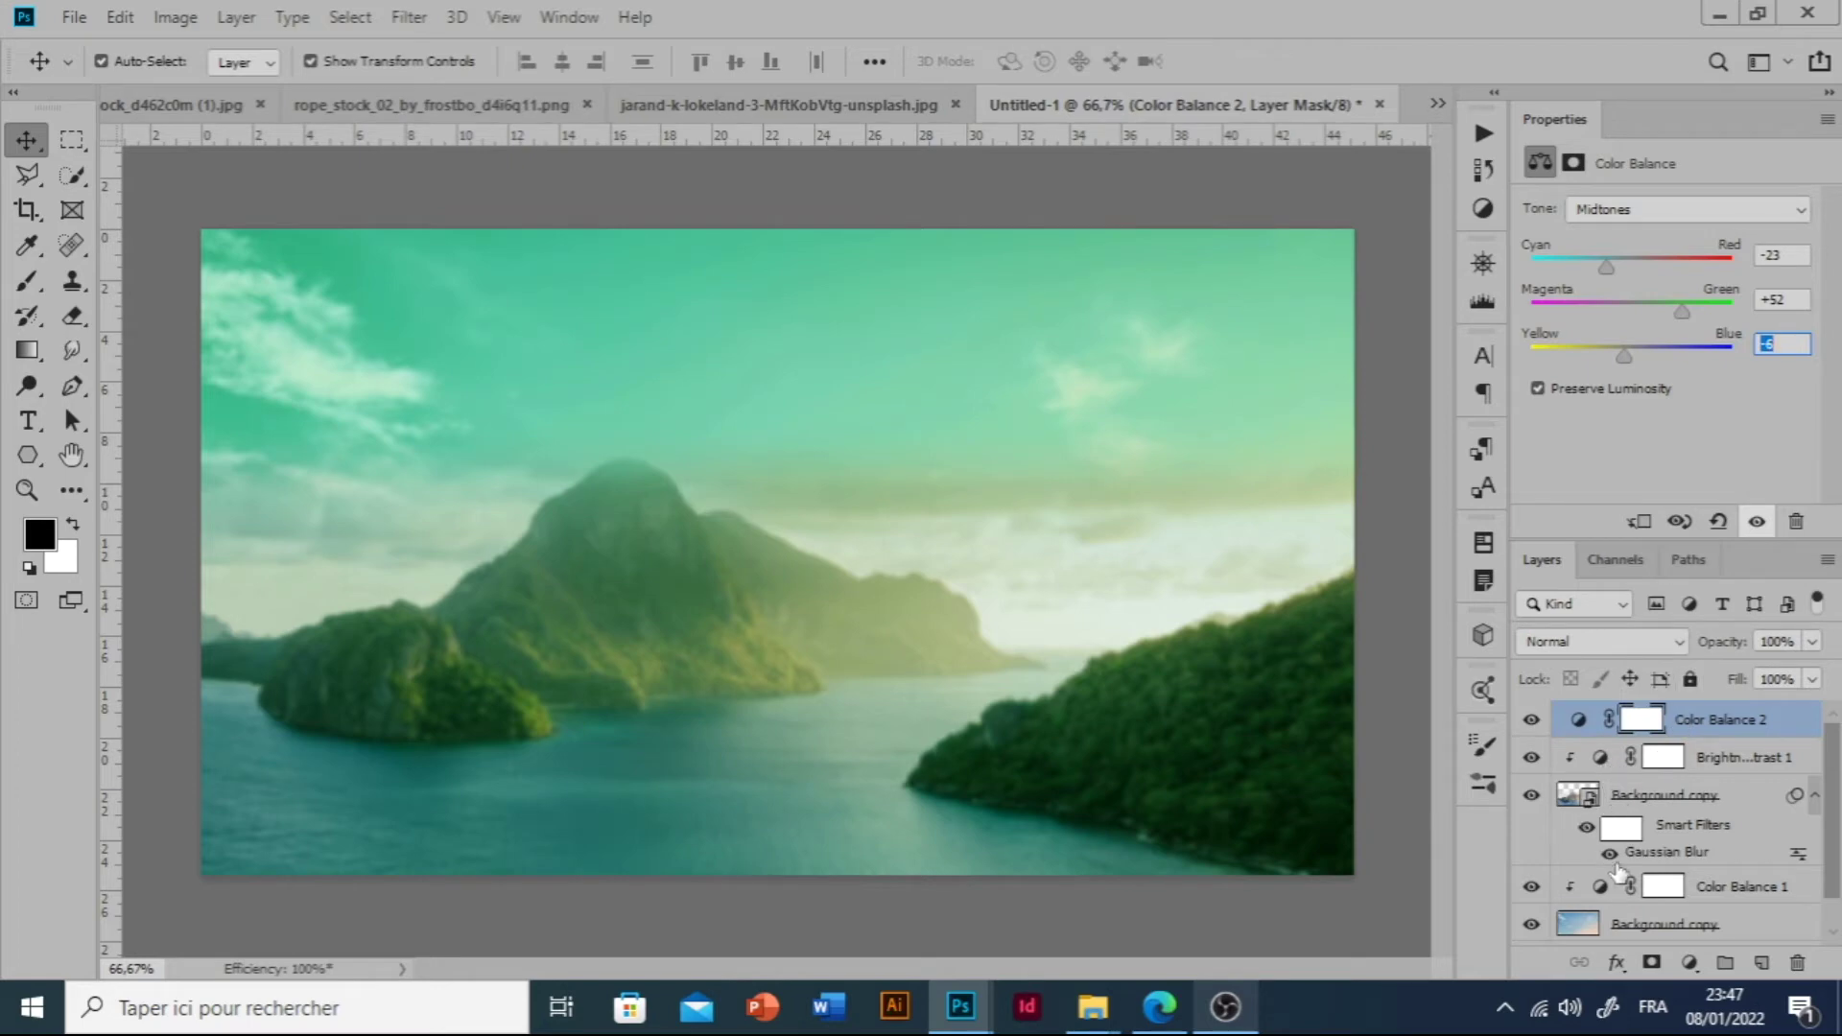
Apply another Gaussian Blur to the sky layer, with the radius lowered below 2.4 pixels.
{"action": "left_click", "coordinate": [1602, 929]}
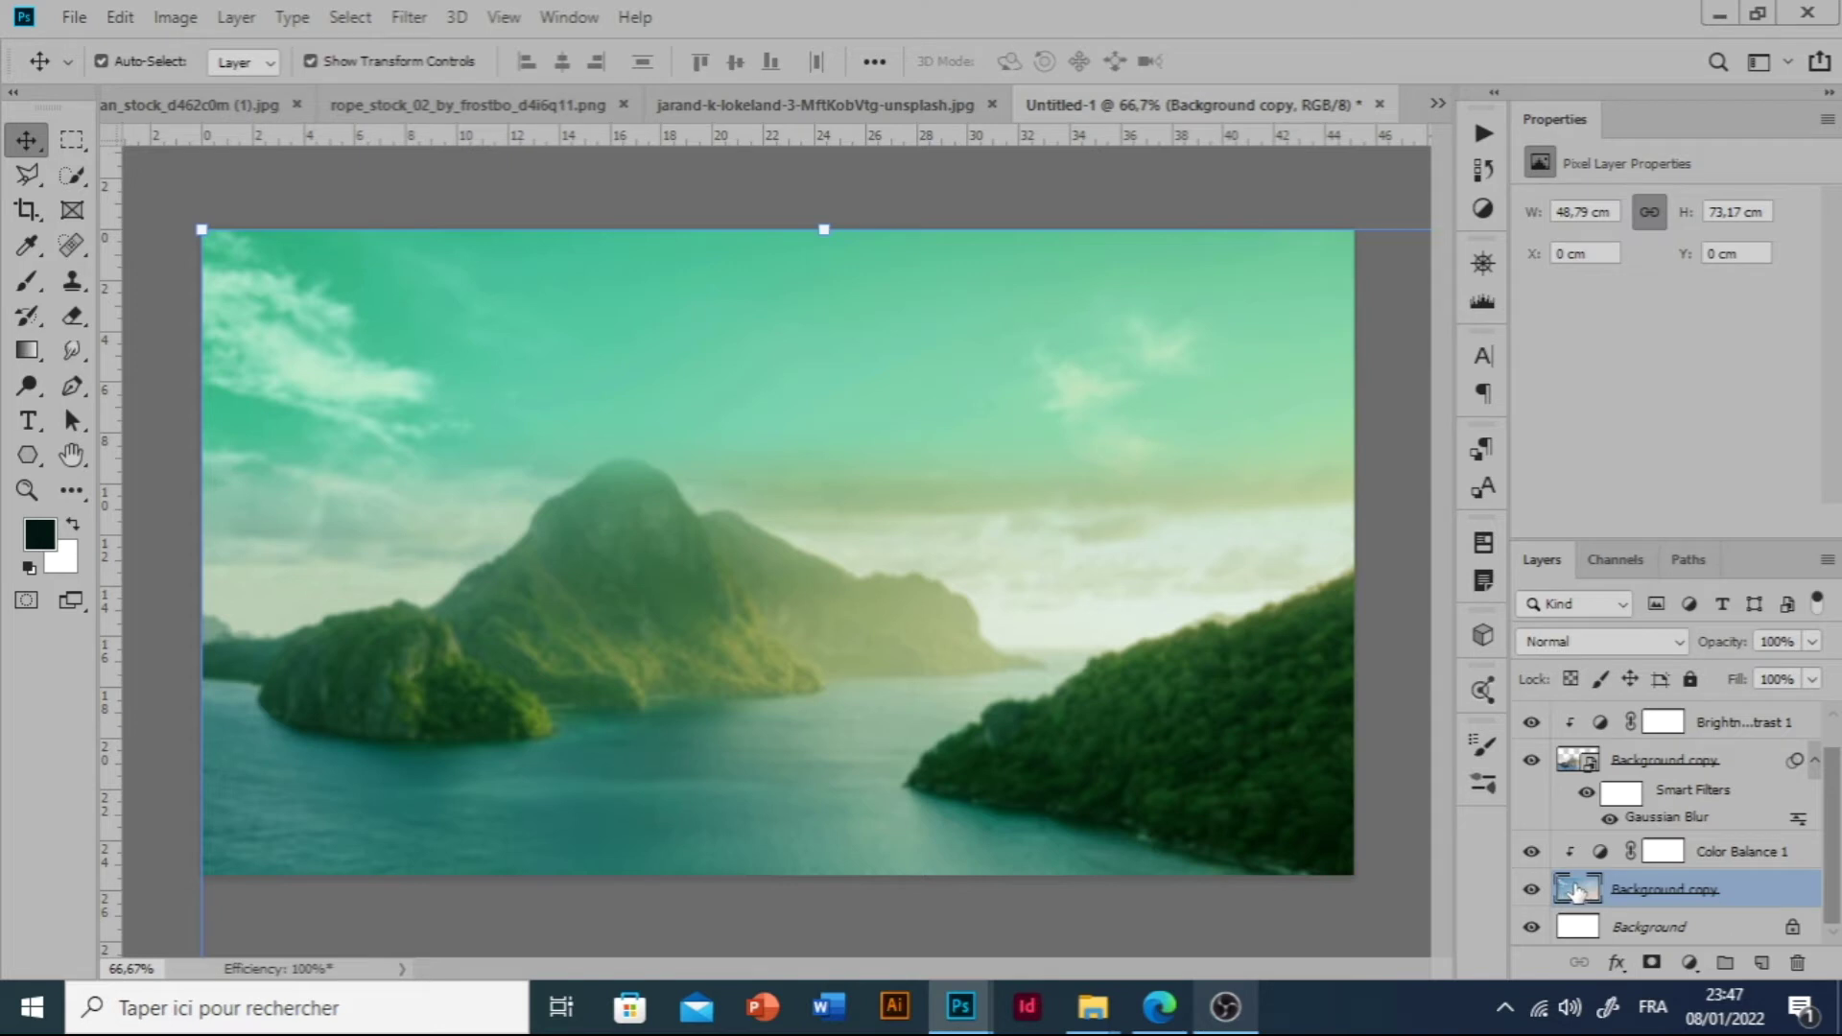
{"action": "left_click", "coordinate": [408, 16]}
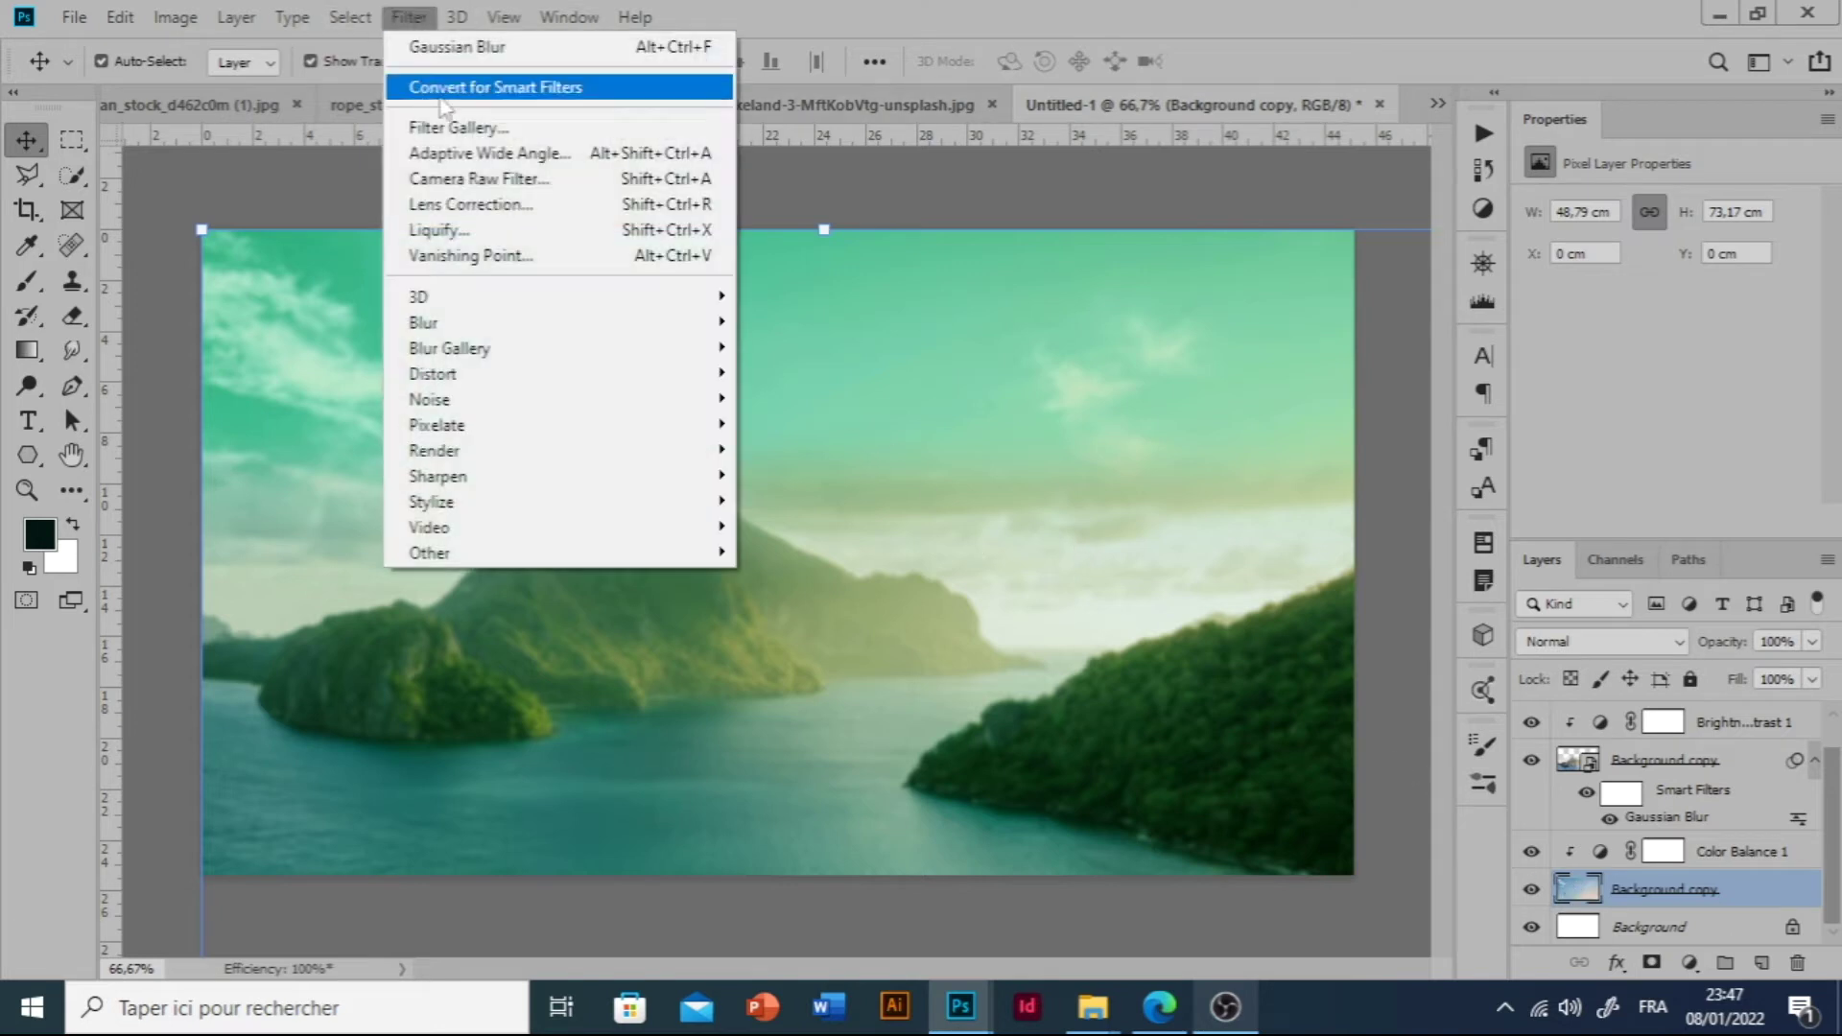
{"action": "mouse_move", "coordinate": [513, 348]}
{"action": "mouse_move", "coordinate": [688, 323]}
{"action": "left_click", "coordinate": [799, 423]}
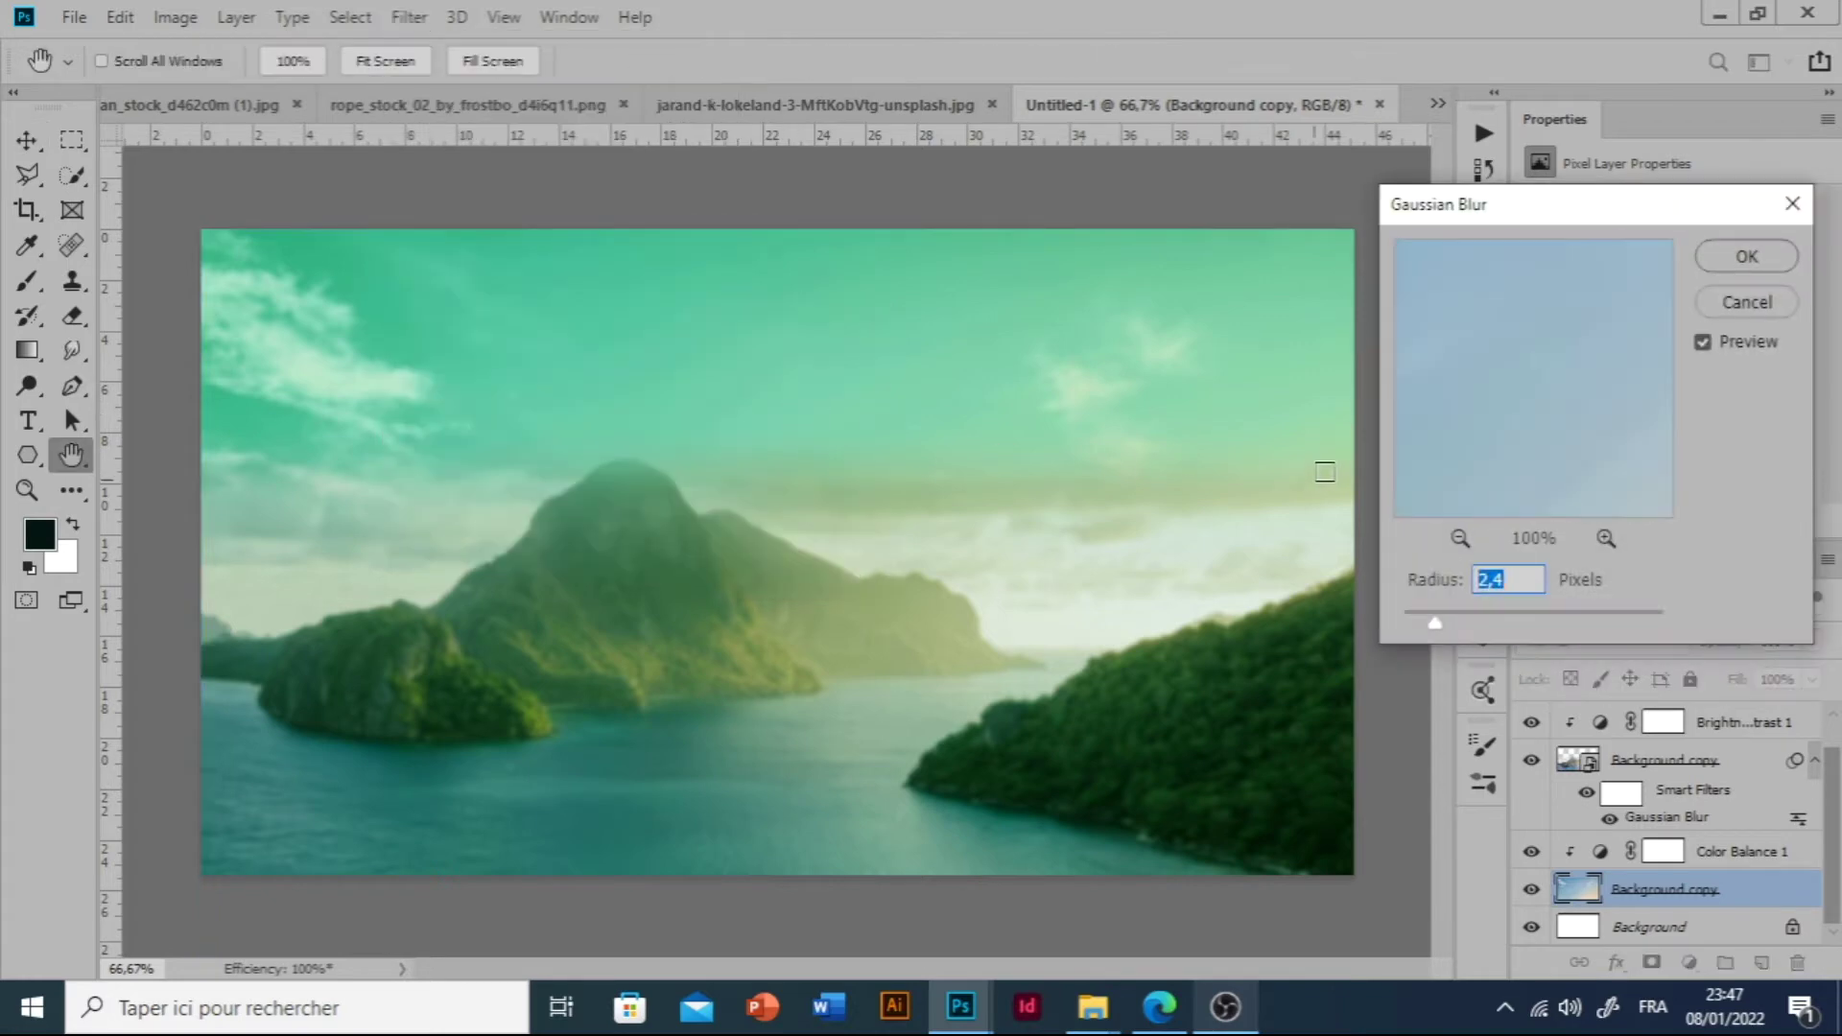
{"action": "key", "text": "Down"}
{"action": "left_click", "coordinate": [1736, 257]}
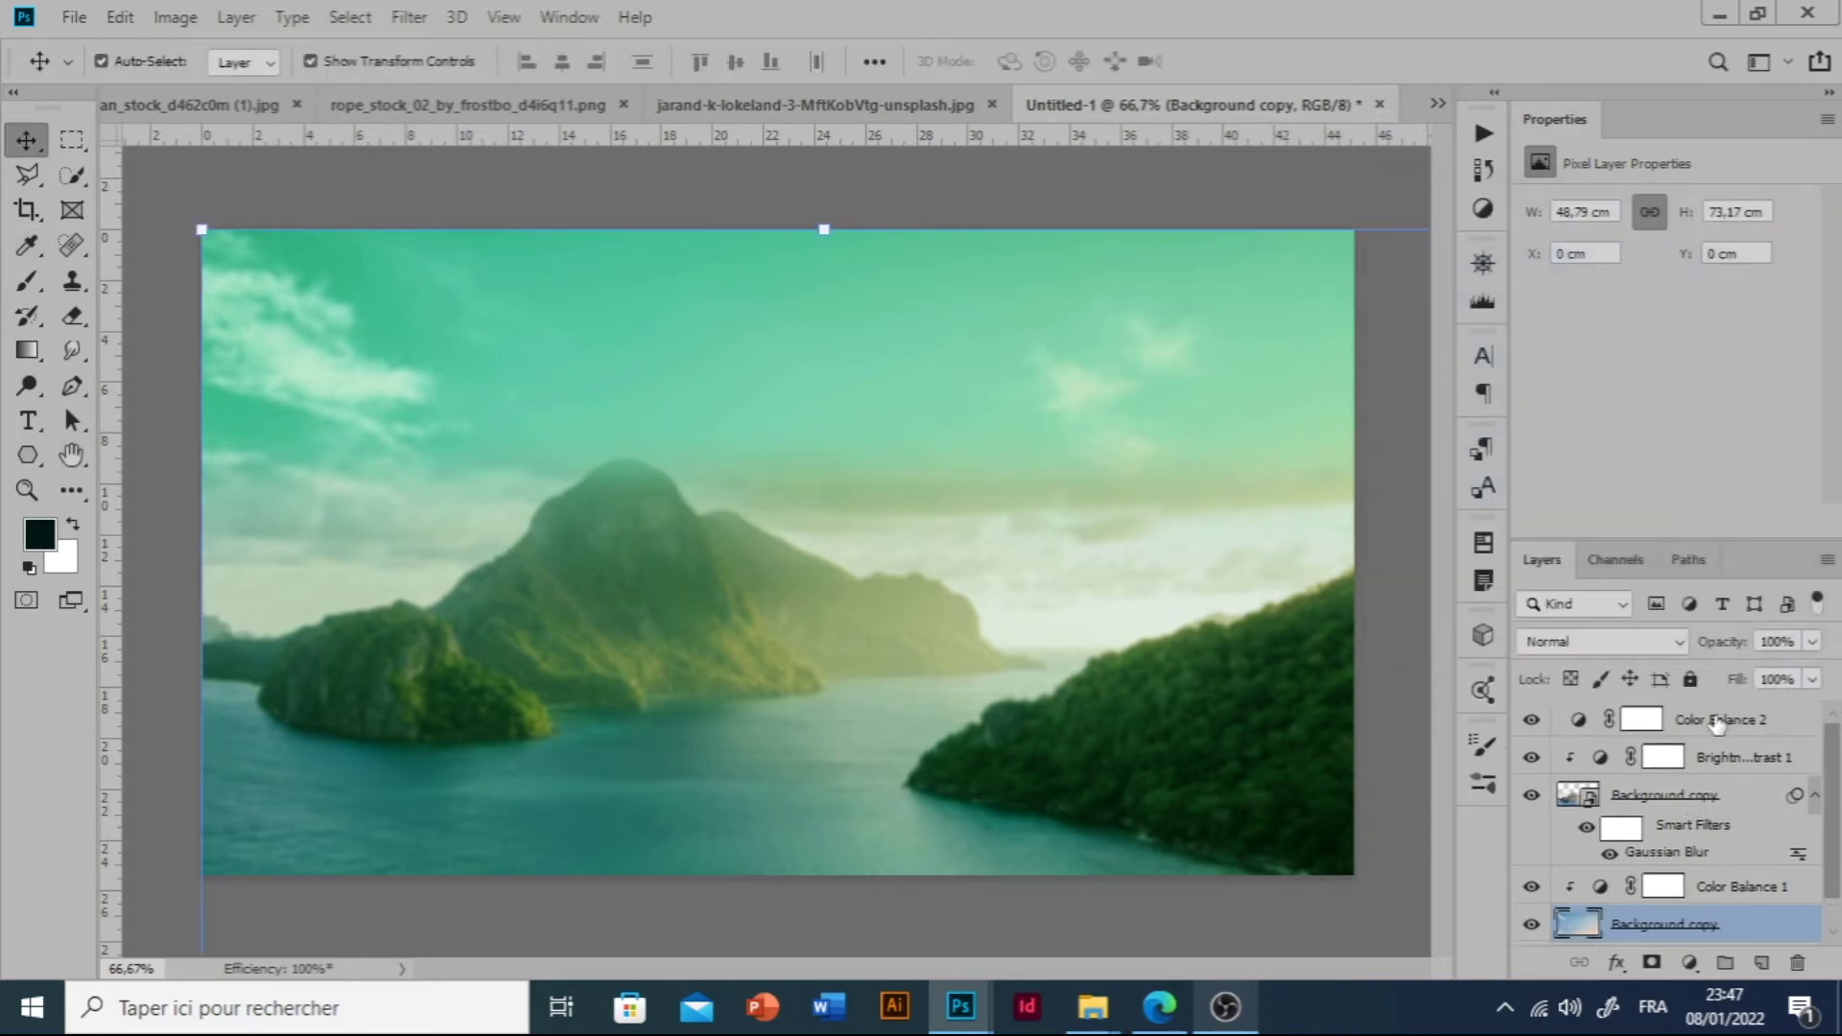
Clip the topmost Color Balance adjustment to the island smart object.
{"action": "left_click", "coordinate": [1717, 721]}
{"action": "left_click", "coordinate": [1578, 719]}
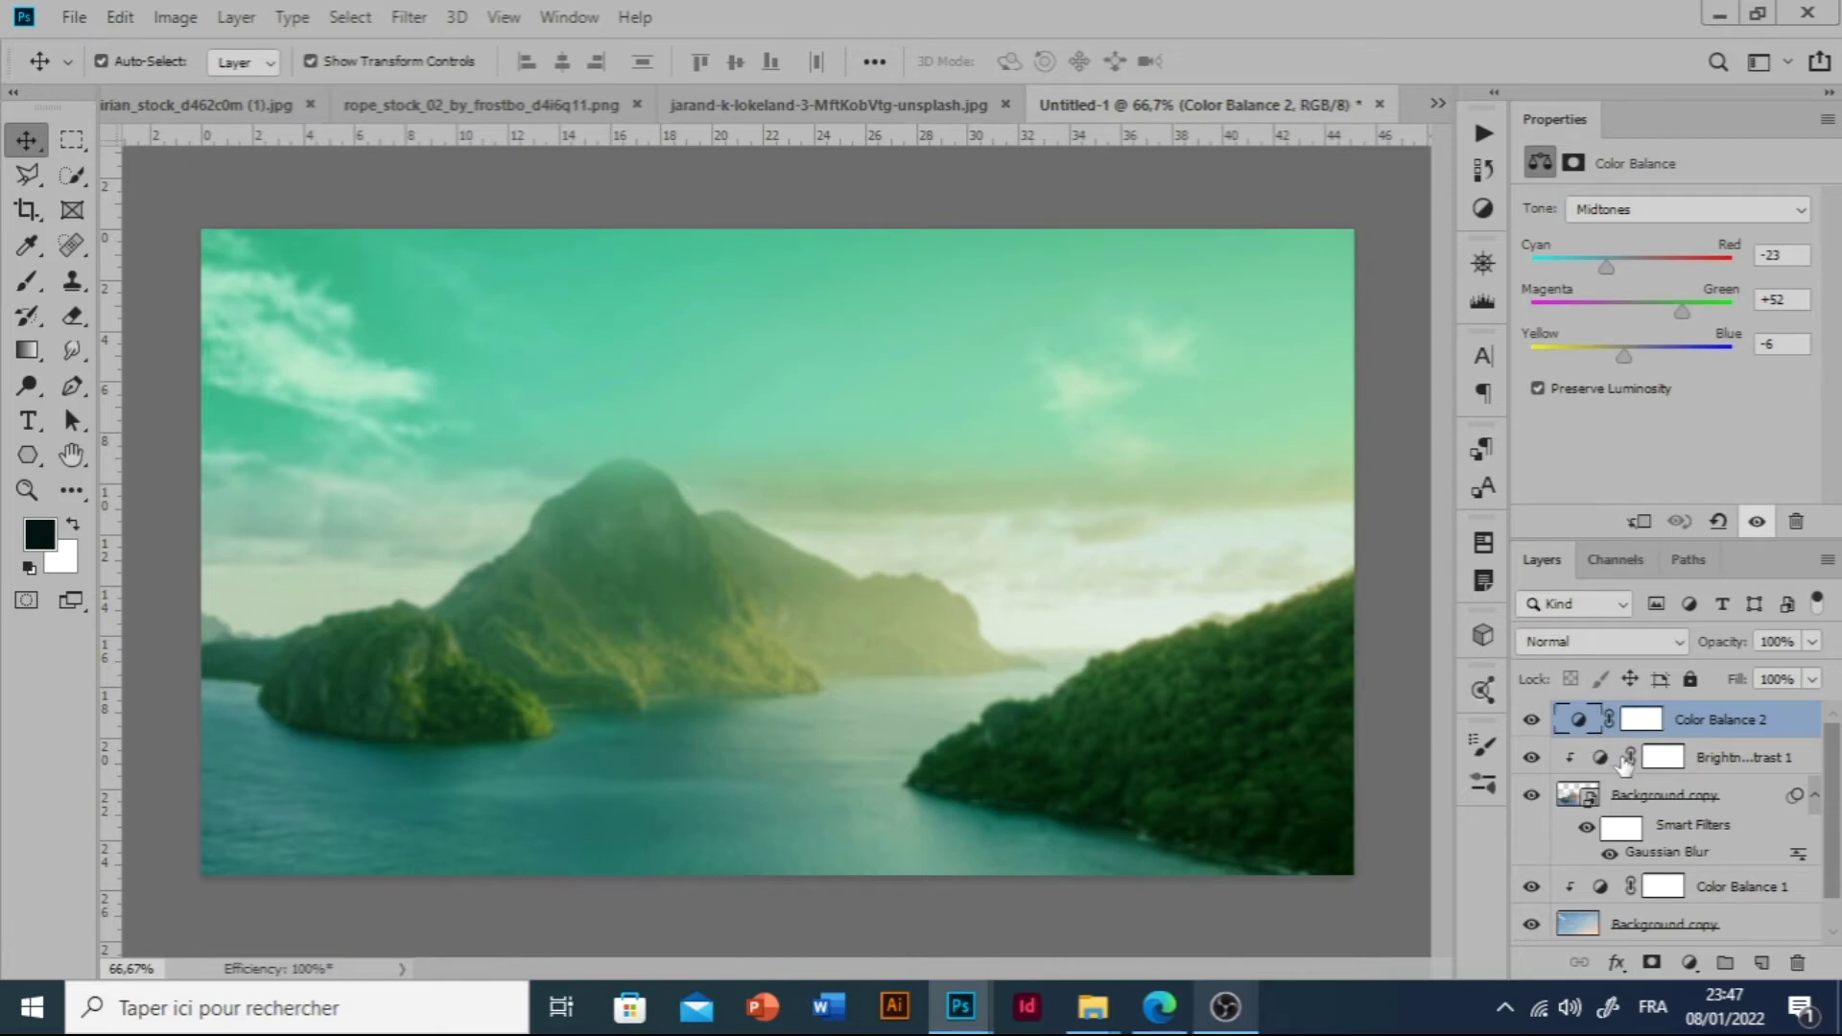
{"action": "left_click", "coordinate": [1637, 524]}
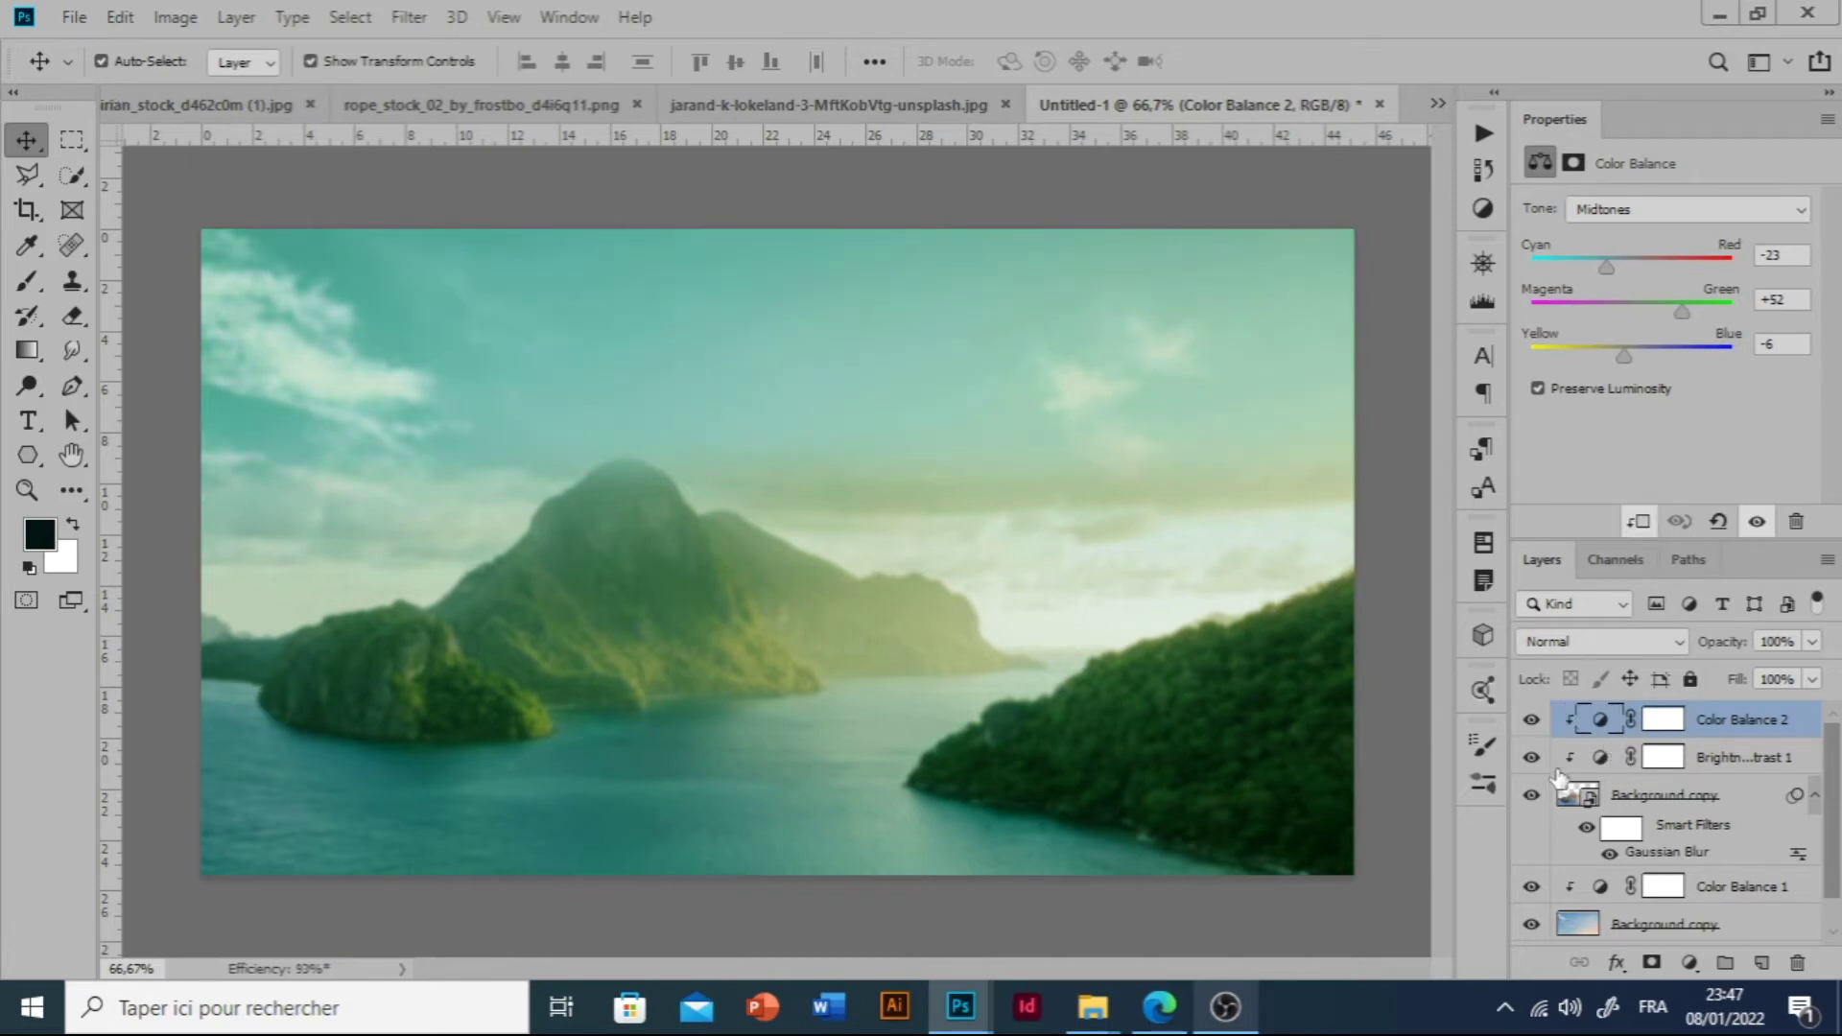
Add a linear dark-to-transparent Gradient Fill layer above all layers at an angle of -29.06° and 100% scale.
{"action": "left_click", "coordinate": [1691, 964]}
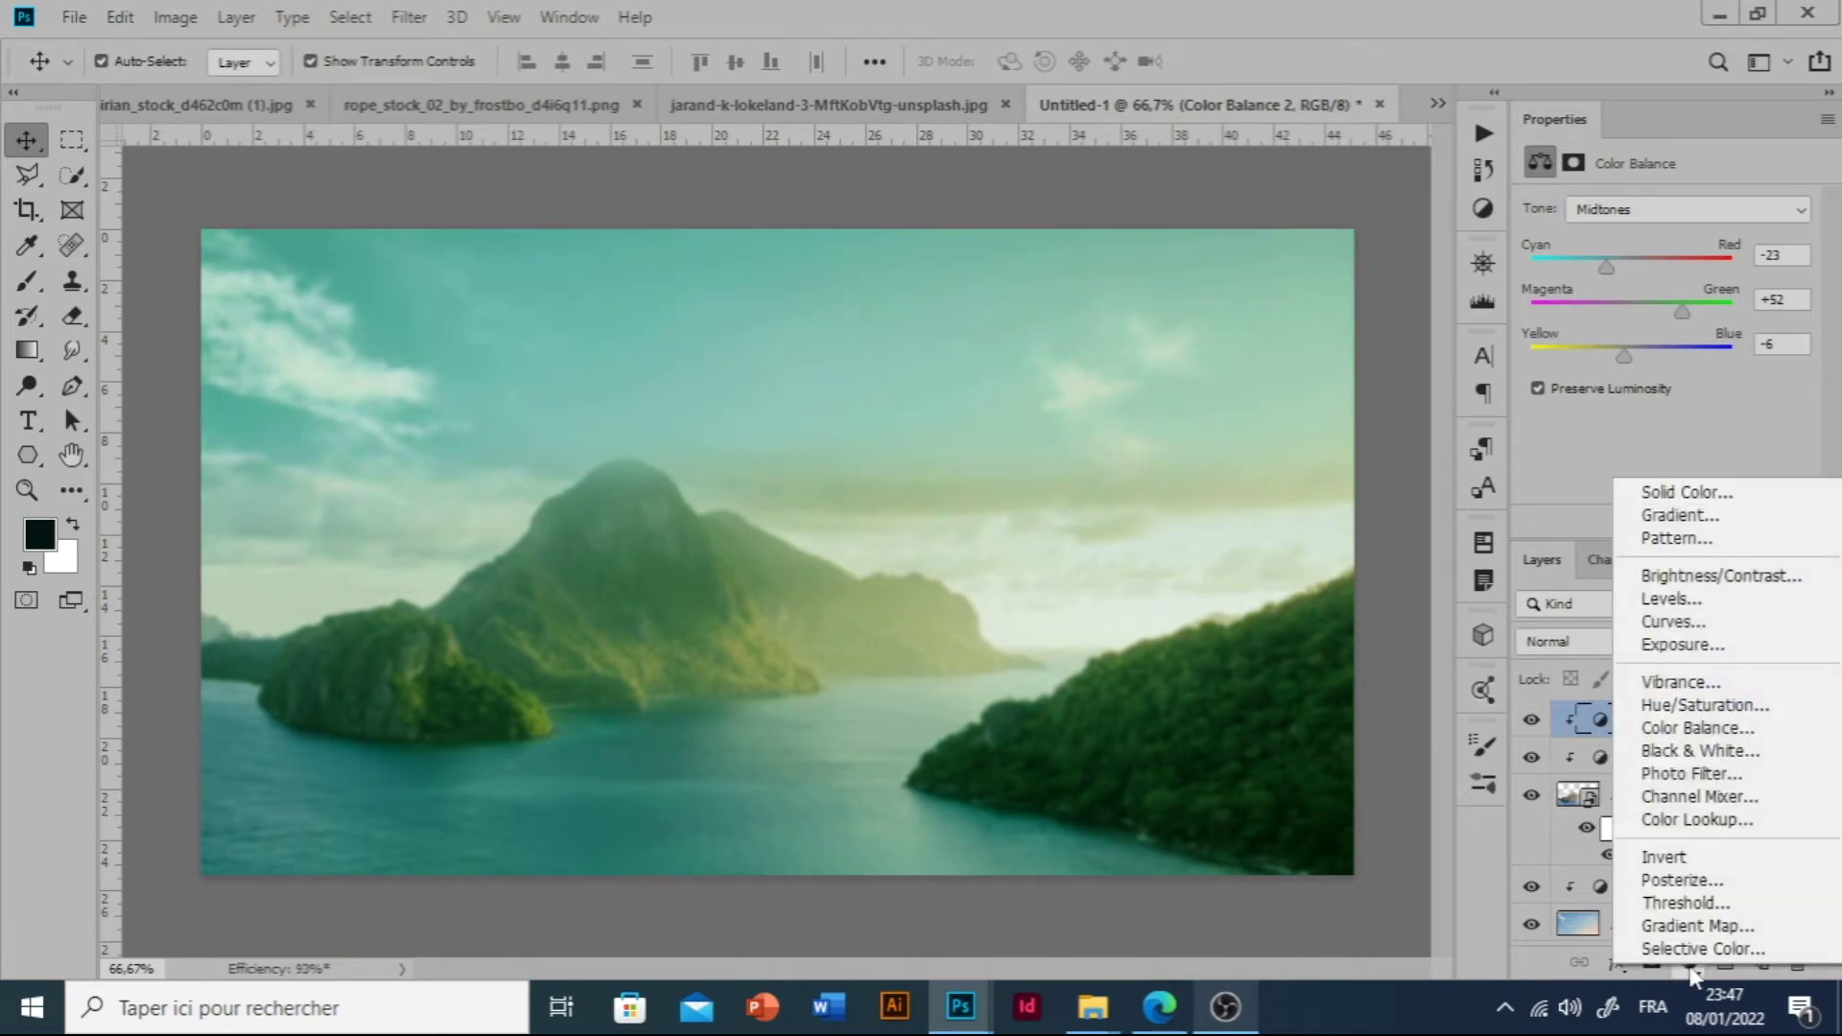
{"action": "left_click", "coordinate": [1722, 519]}
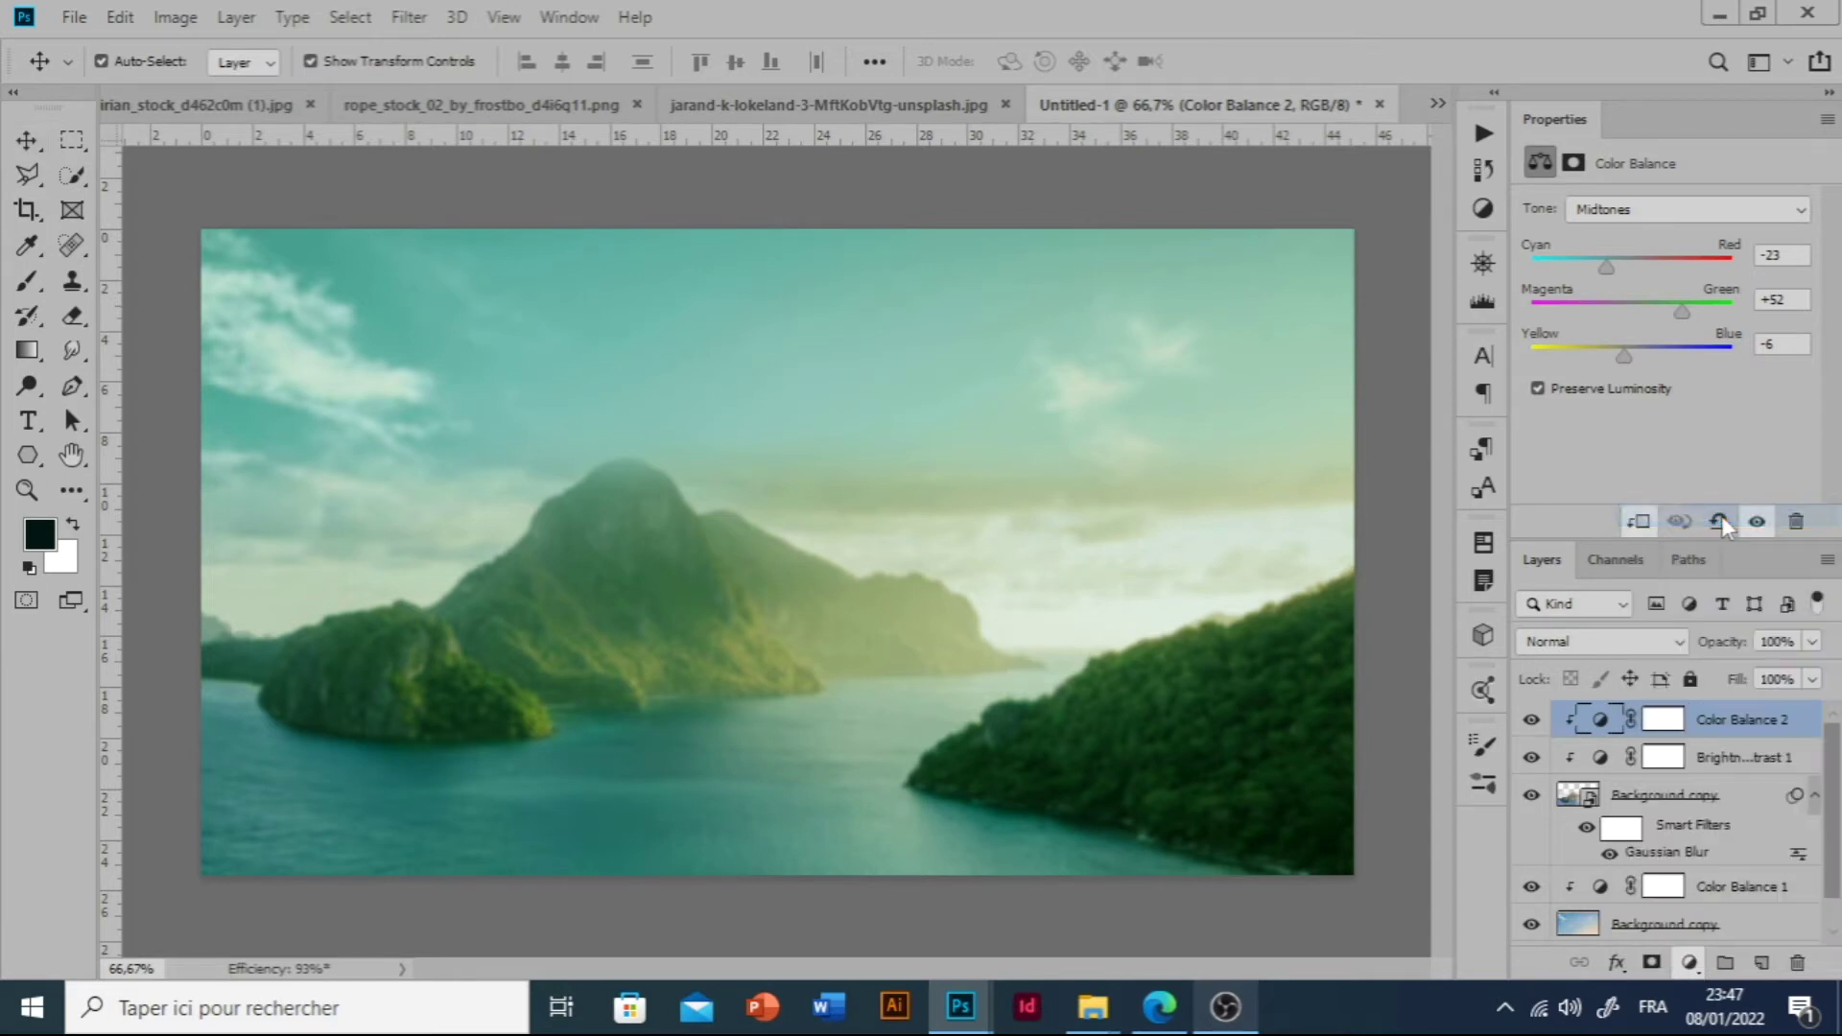
{"action": "double_click", "coordinate": [1341, 384]}
{"action": "left_click_drag", "start_coordinate": [1273, 363], "coordinate": [1298, 405]}
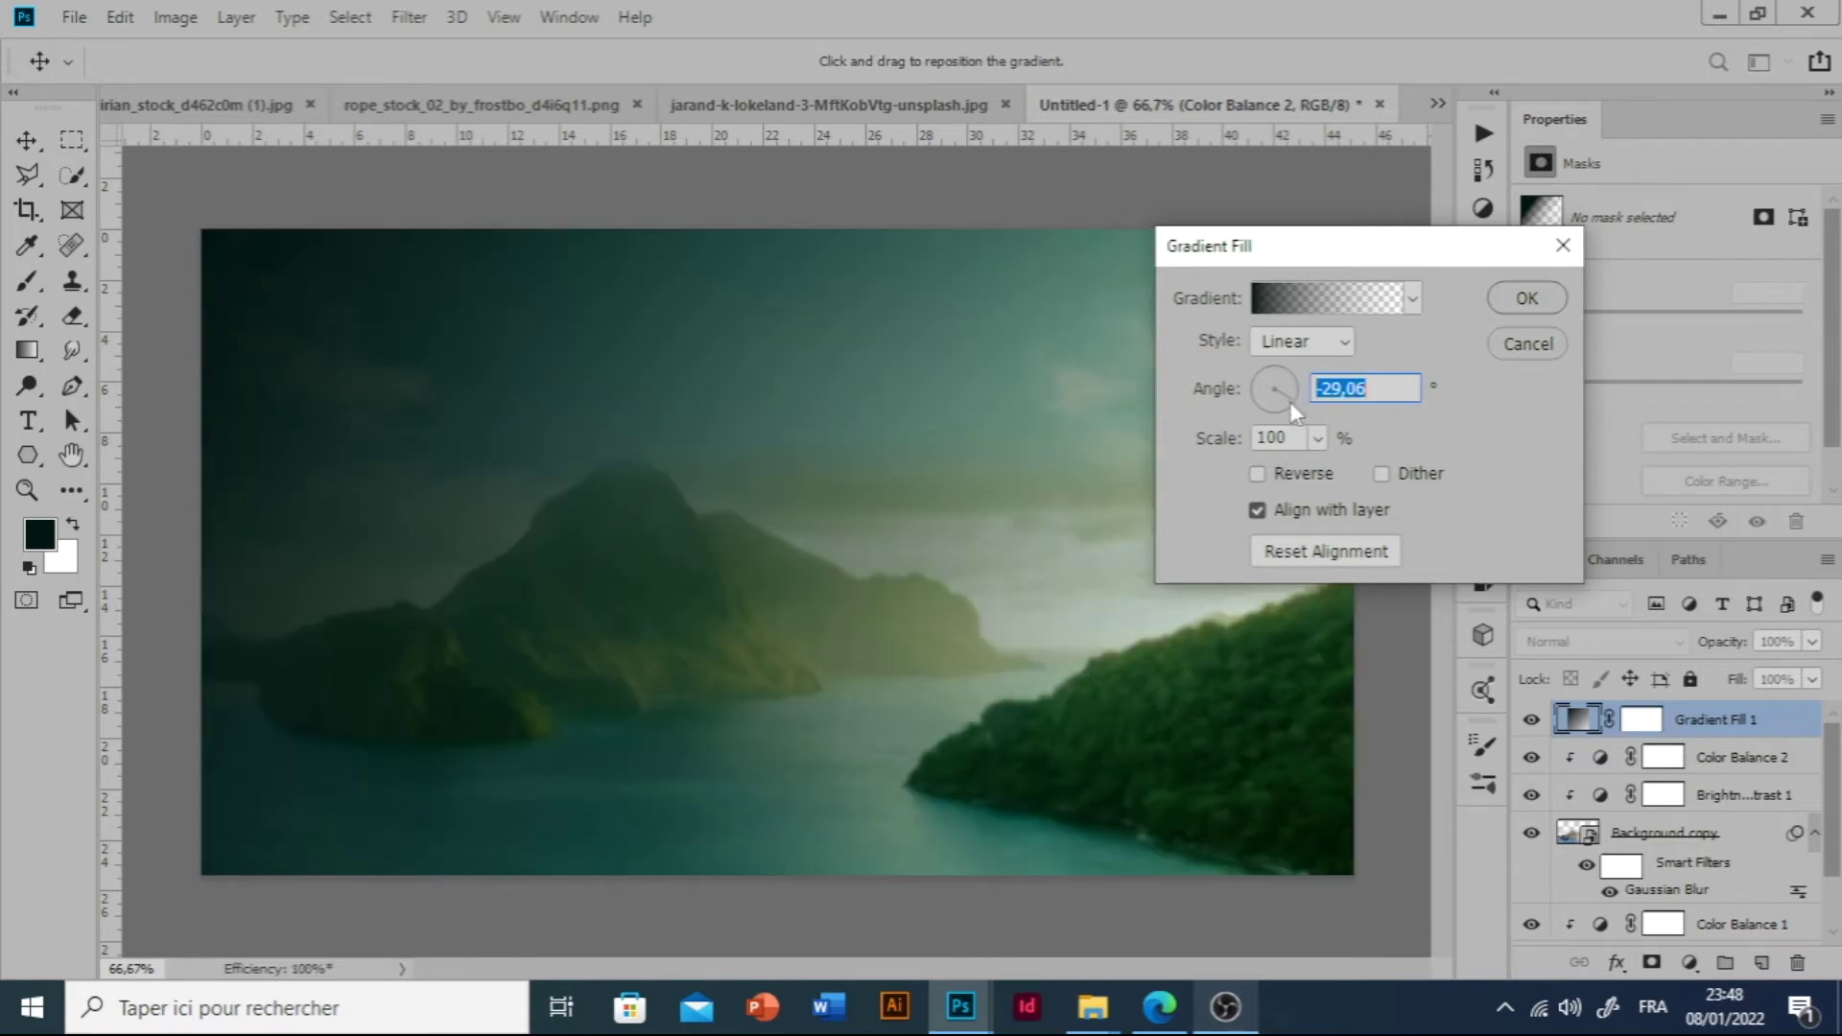
{"action": "left_click", "coordinate": [1504, 302]}
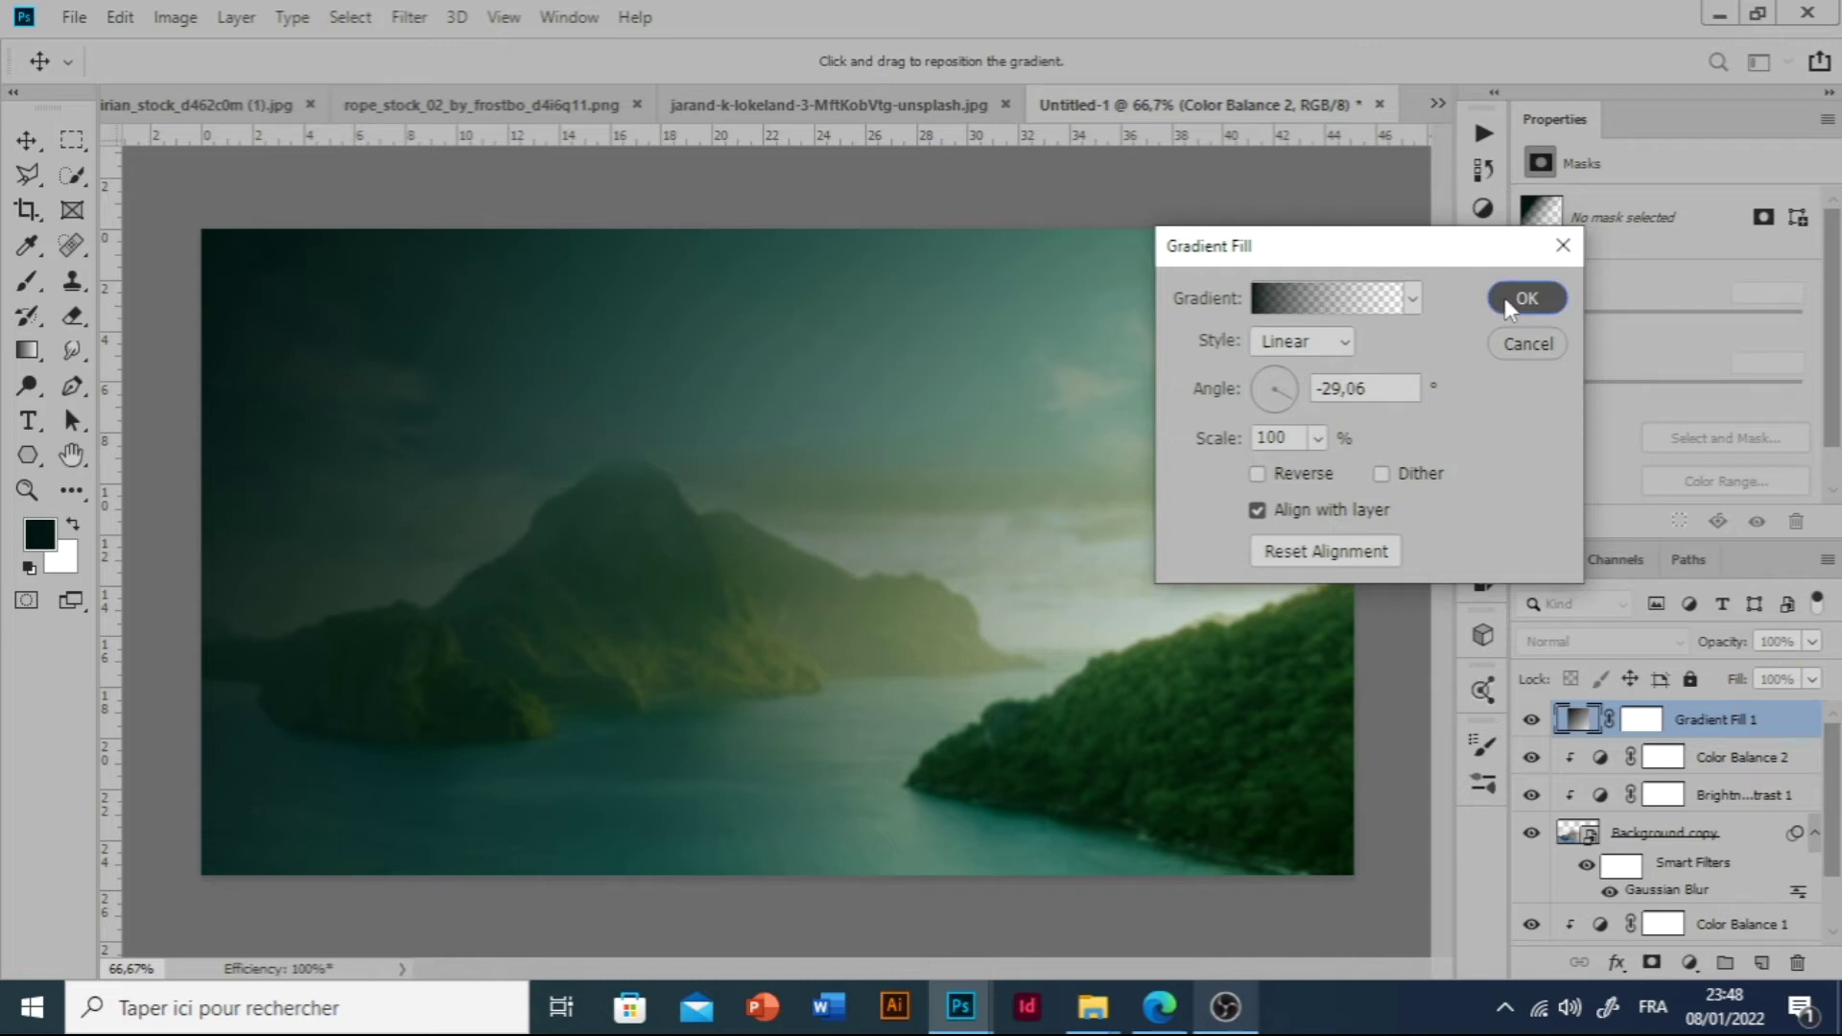
{"action": "left_click", "coordinate": [1504, 297]}
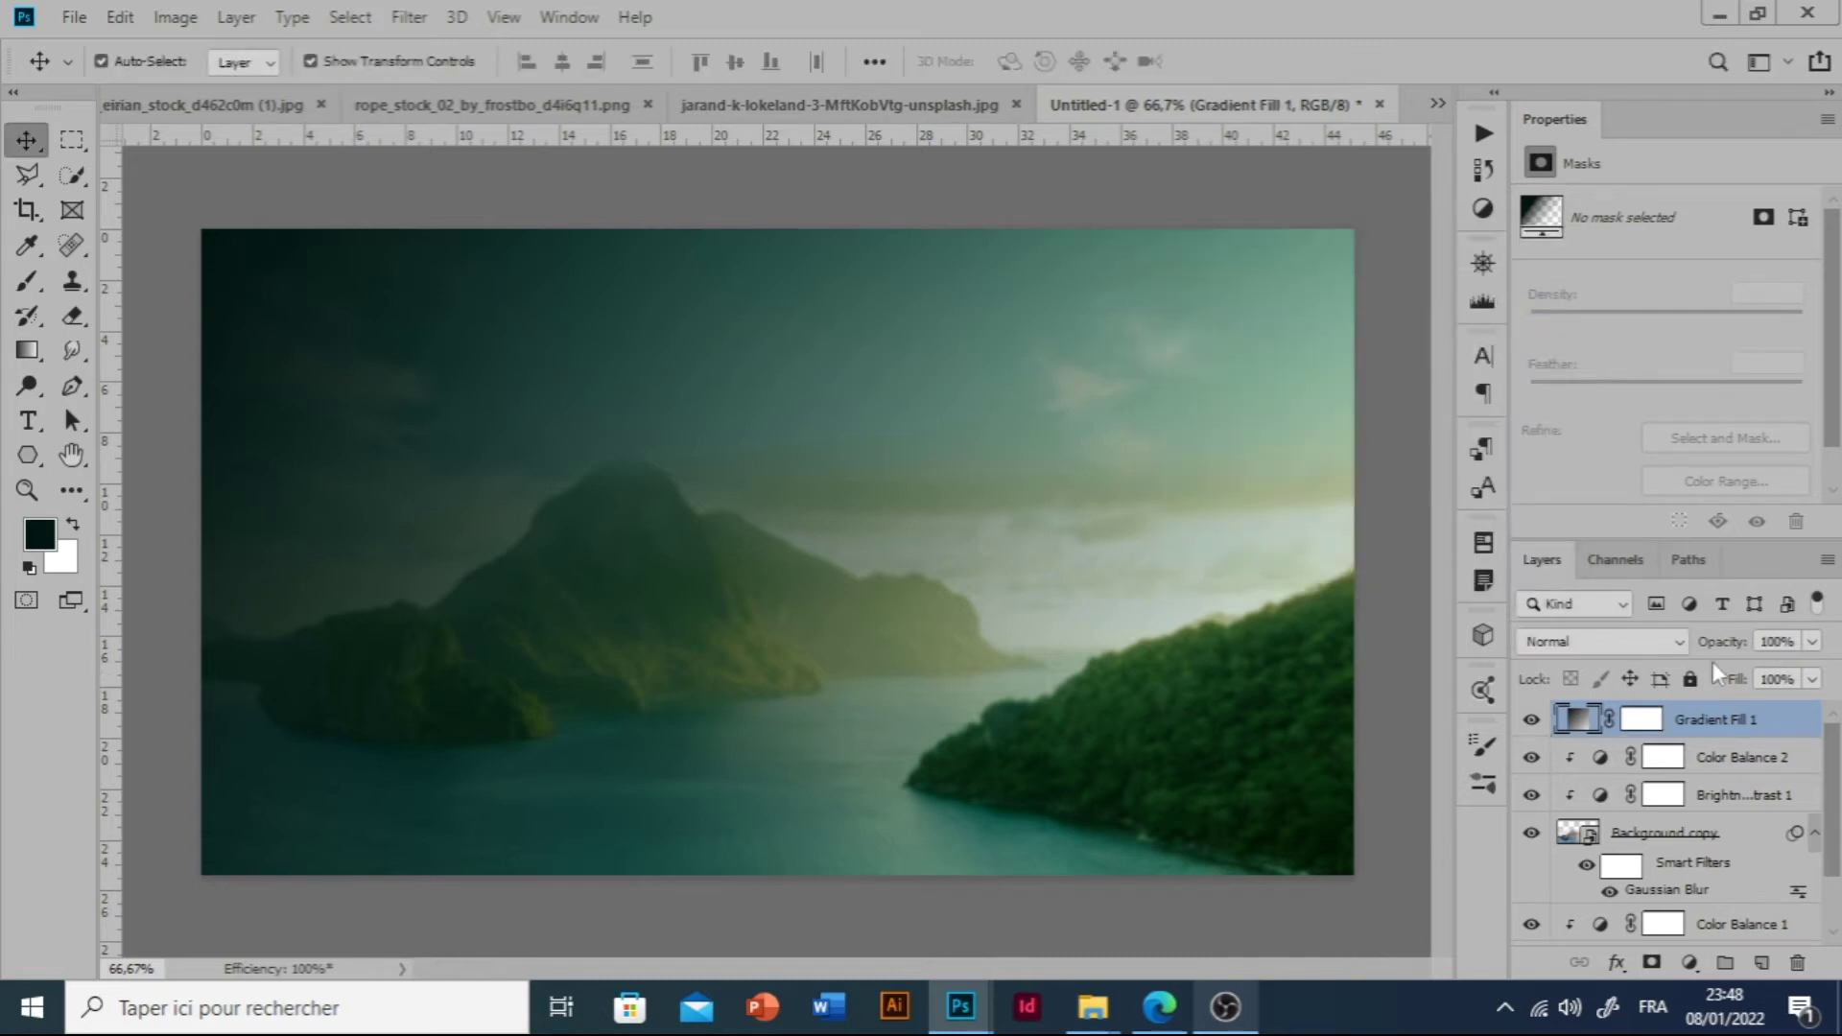
Set the gradient fill layer's blend mode to Soft Light and its opacity to 61%.
{"action": "left_click", "coordinate": [1650, 648]}
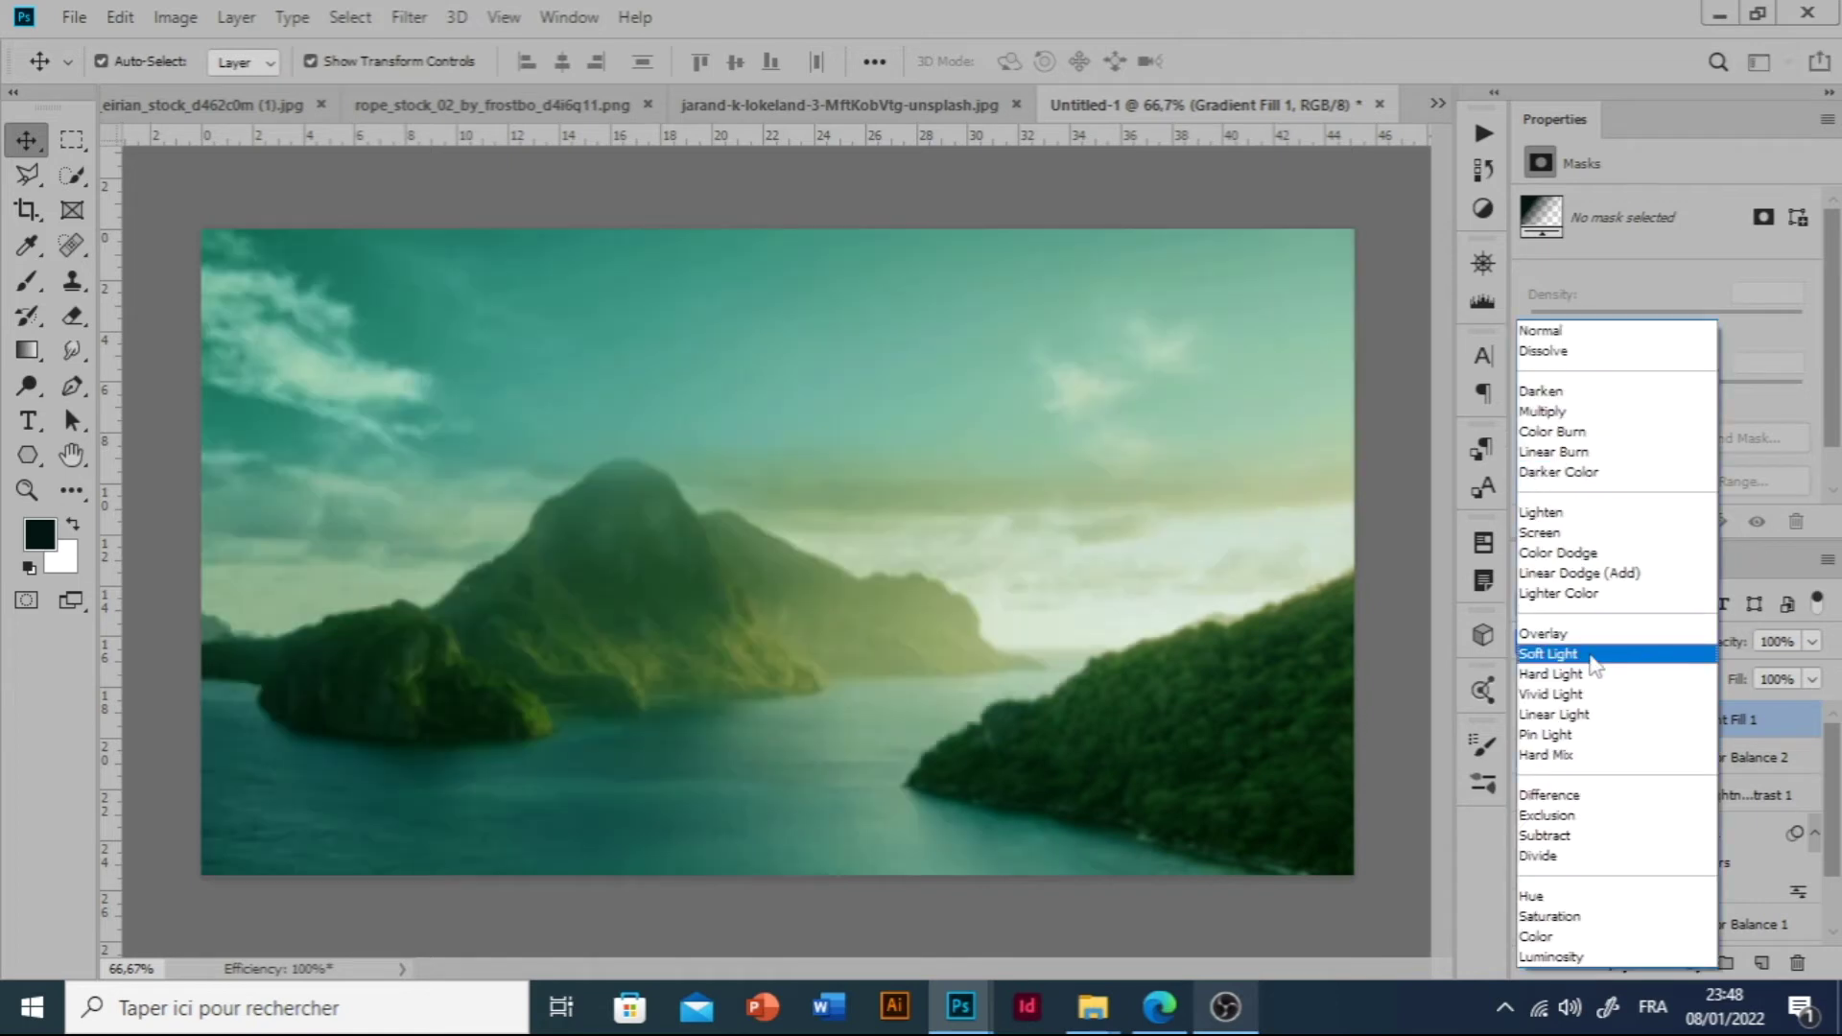
{"action": "left_click", "coordinate": [1650, 646]}
{"action": "mouse_move", "coordinate": [1689, 643]}
{"action": "left_mouse_down"}
{"action": "mouse_move", "coordinate": [1707, 650]}
{"action": "mouse_move", "coordinate": [1664, 654]}
{"action": "left_mouse_up"}
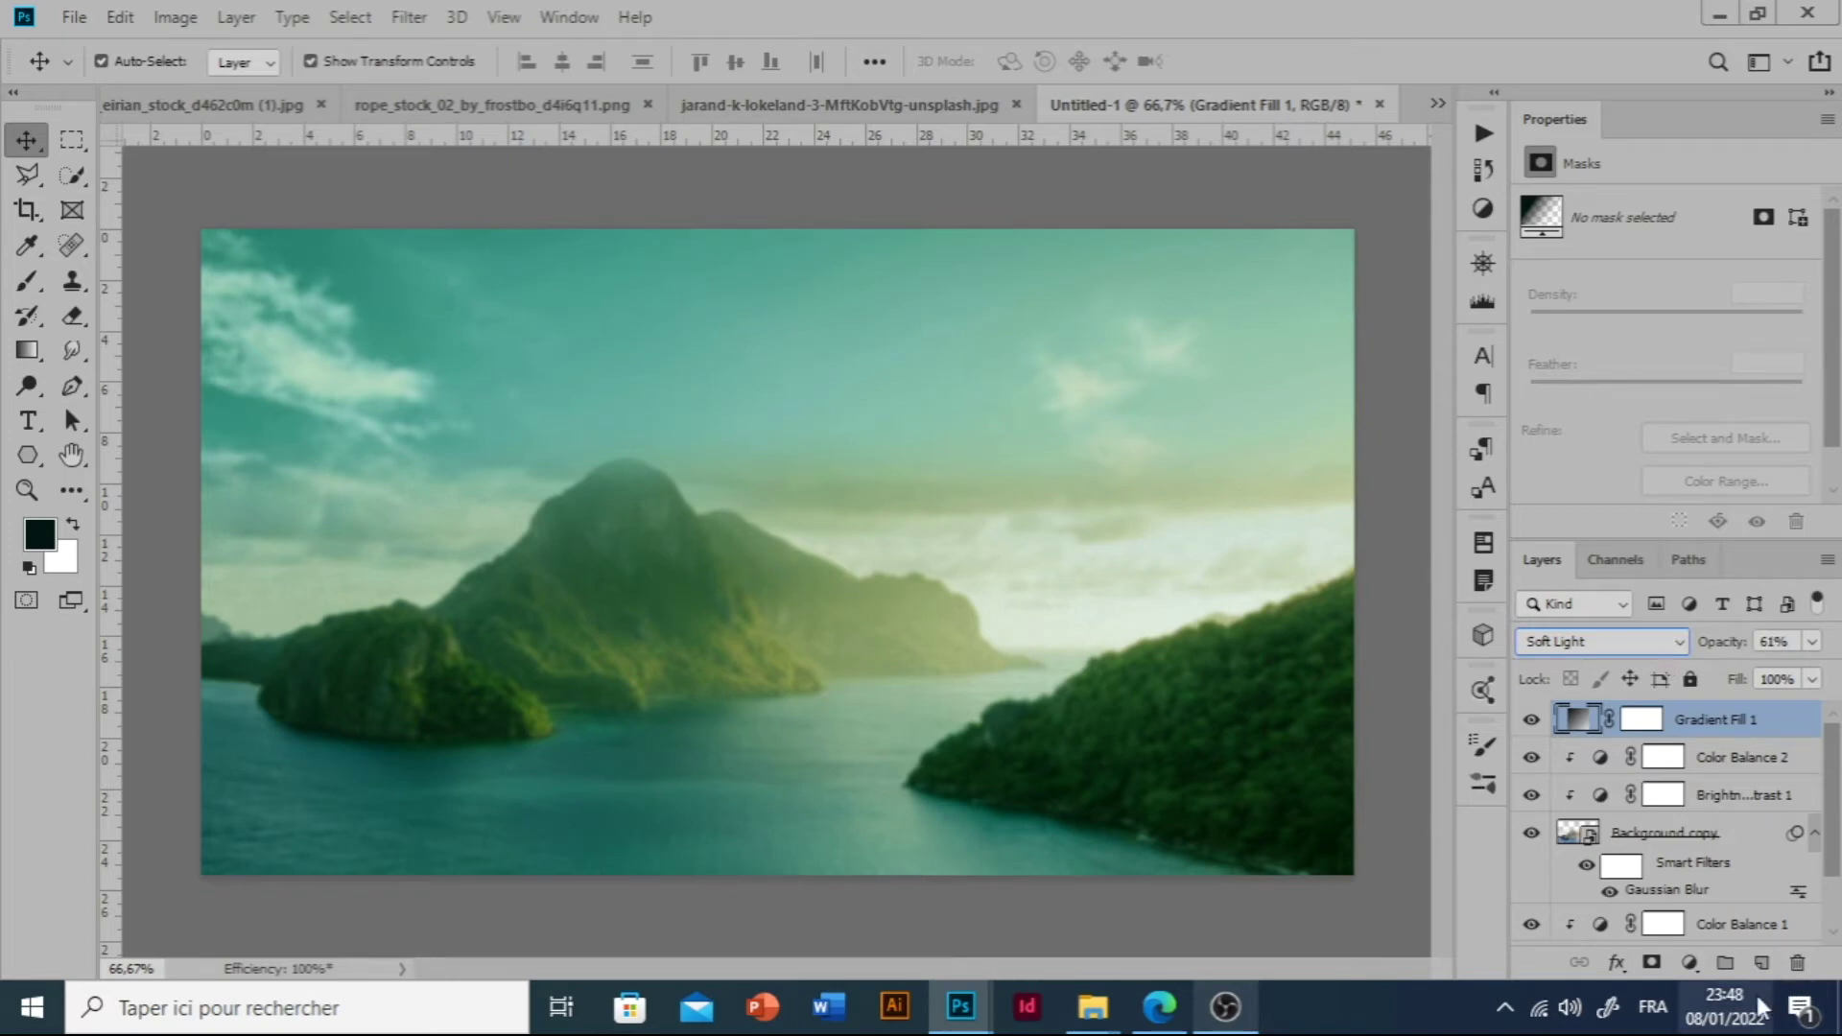
Add a second linear Gradient Fill layer at a 0° angle using the dark foreground-to-white background gradient.
{"action": "left_click", "coordinate": [1689, 962]}
{"action": "left_click", "coordinate": [1698, 519]}
{"action": "double_click", "coordinate": [1341, 388]}
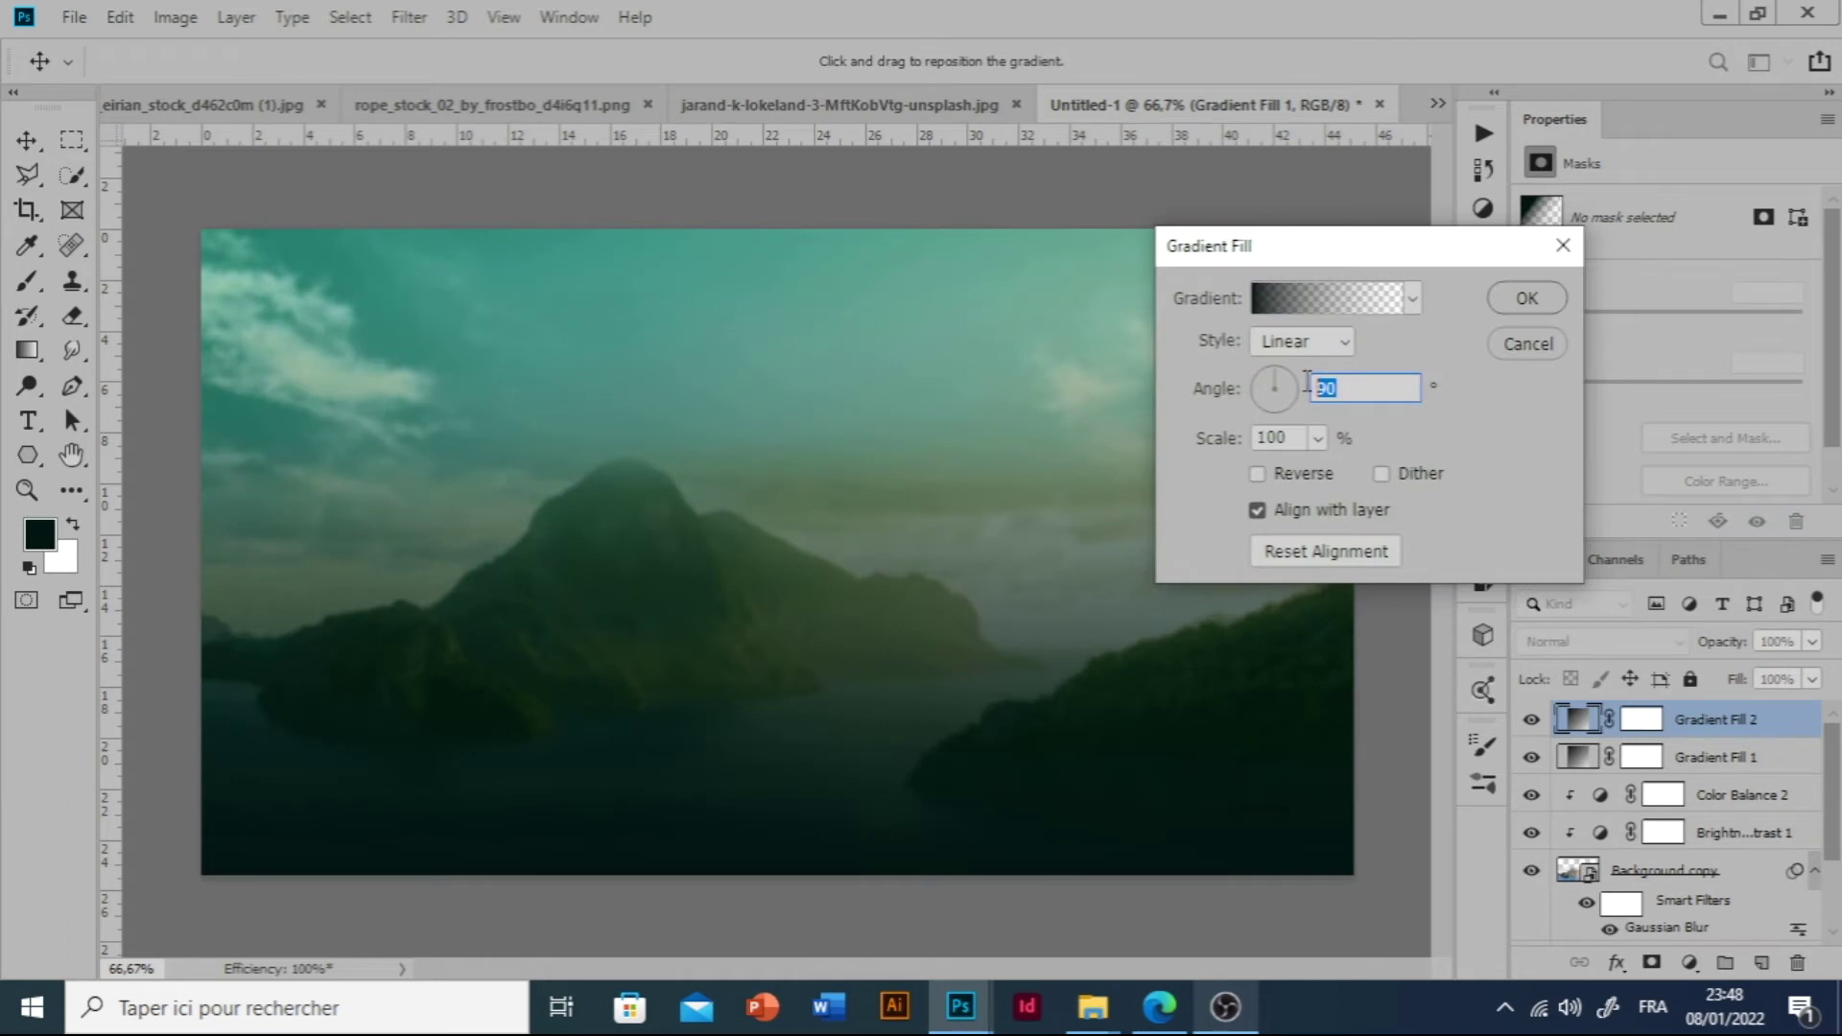
{"action": "type", "text": "0"}
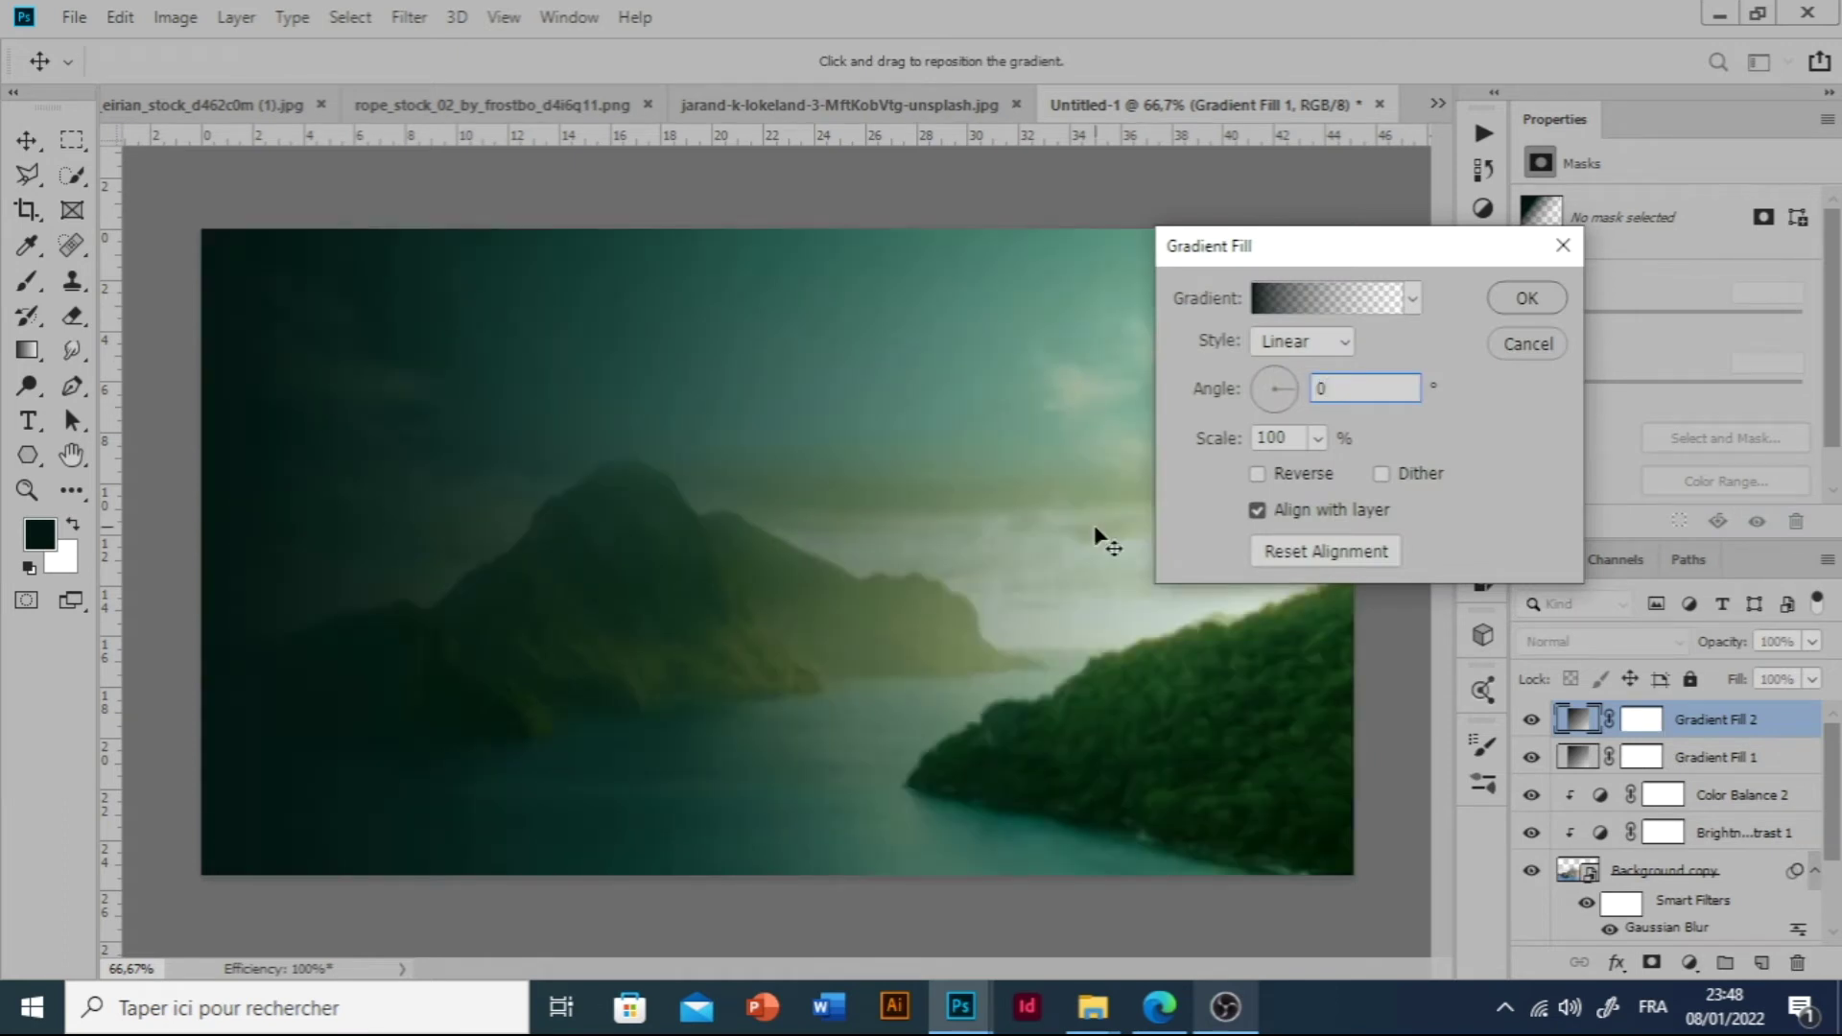
{"action": "left_click", "coordinate": [1419, 300]}
{"action": "left_click", "coordinate": [1420, 299]}
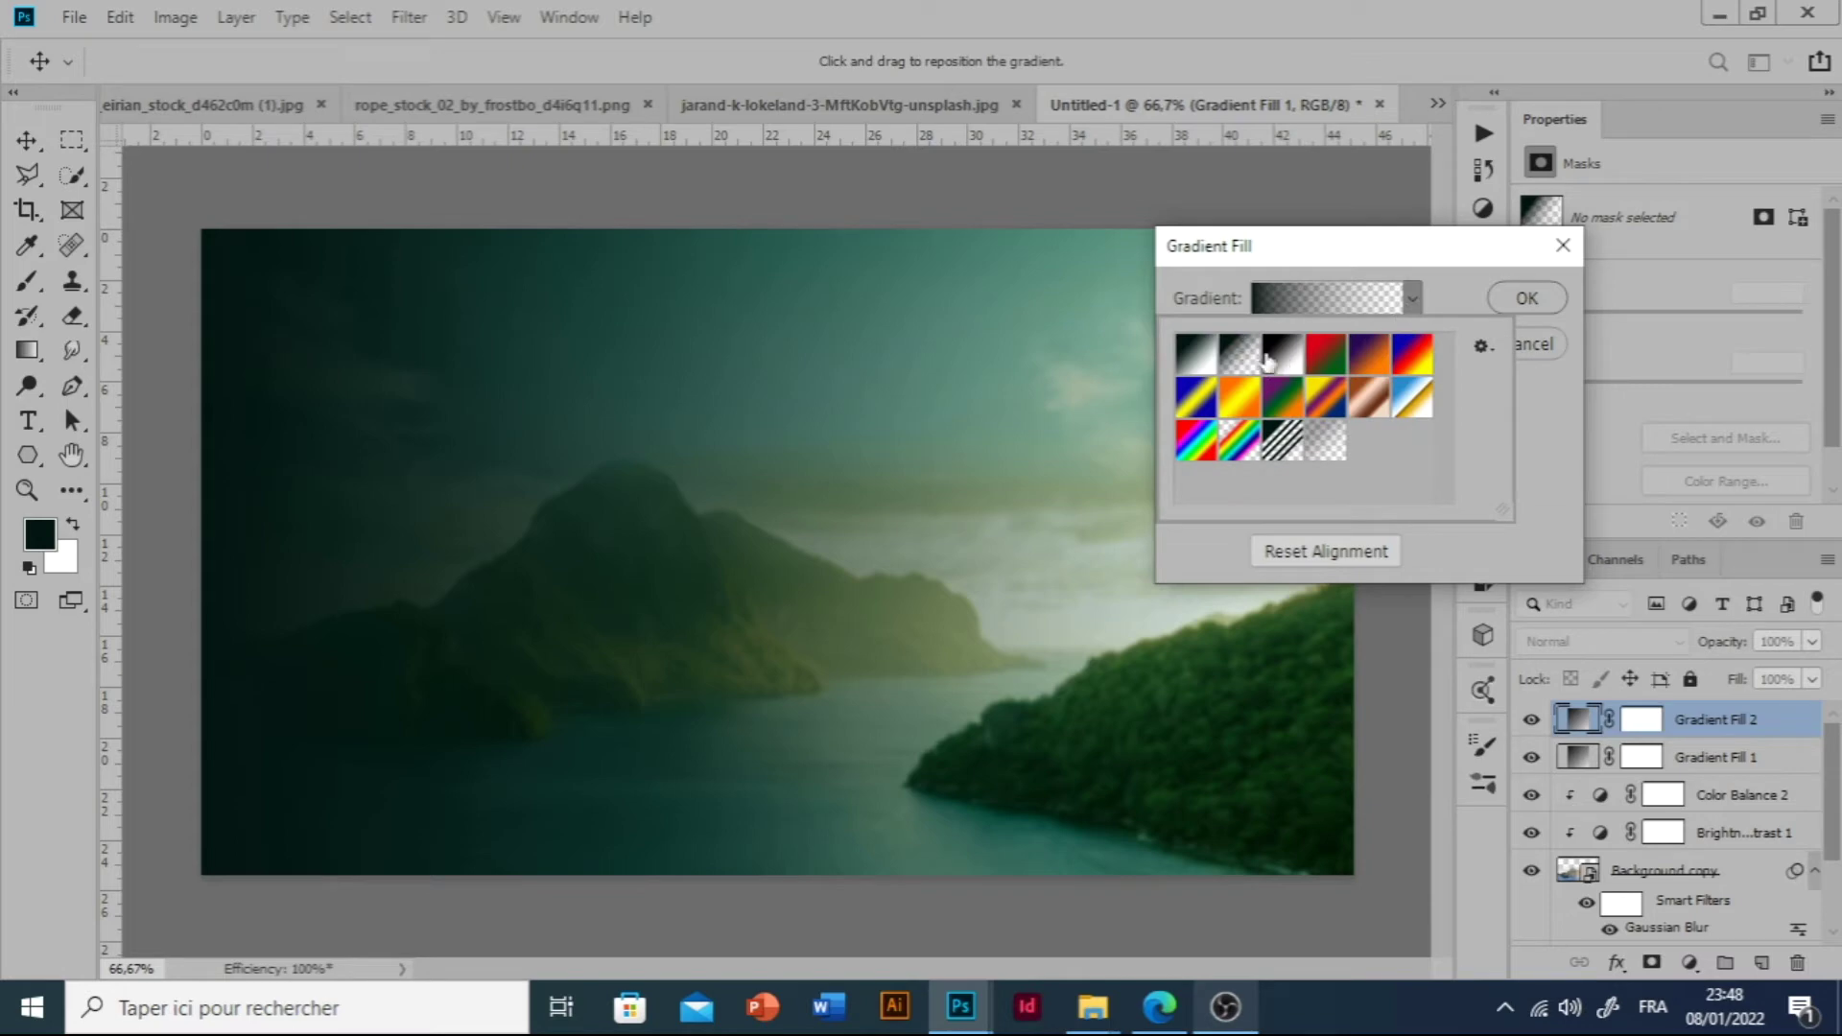
{"action": "left_click", "coordinate": [1195, 355]}
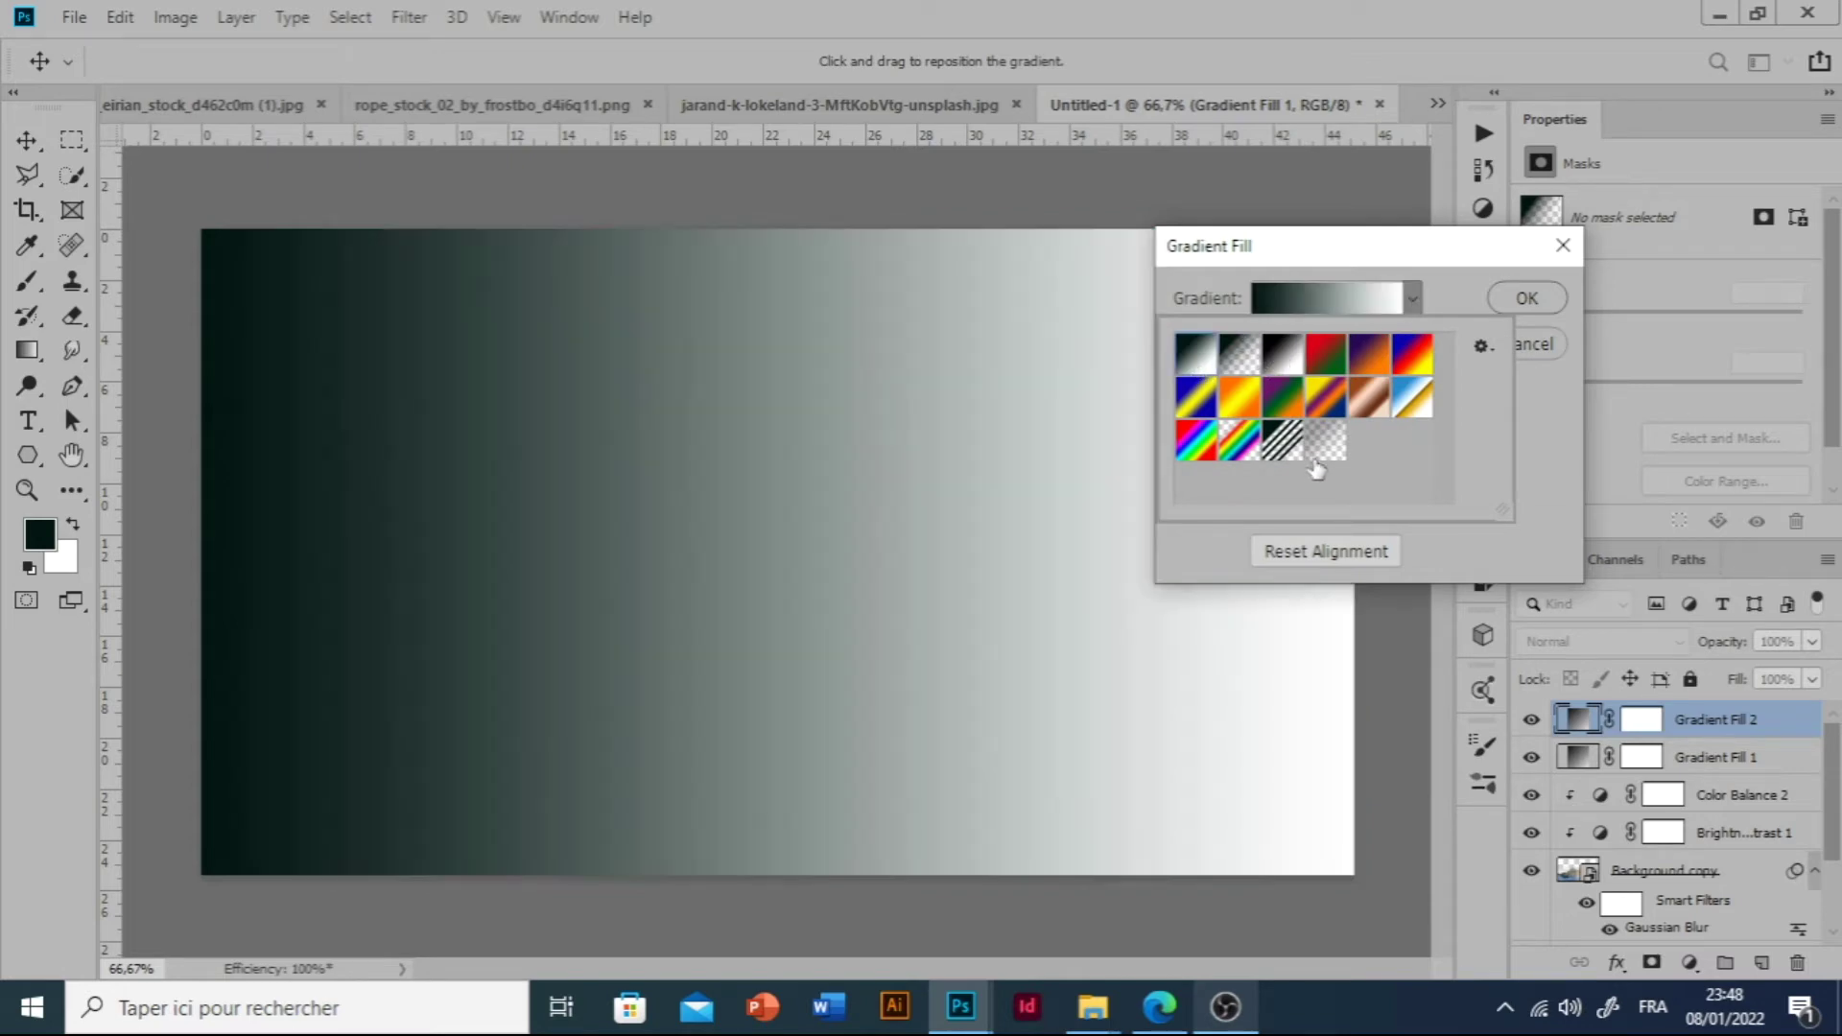
{"action": "left_click", "coordinate": [1533, 301]}
{"action": "left_click", "coordinate": [1523, 300]}
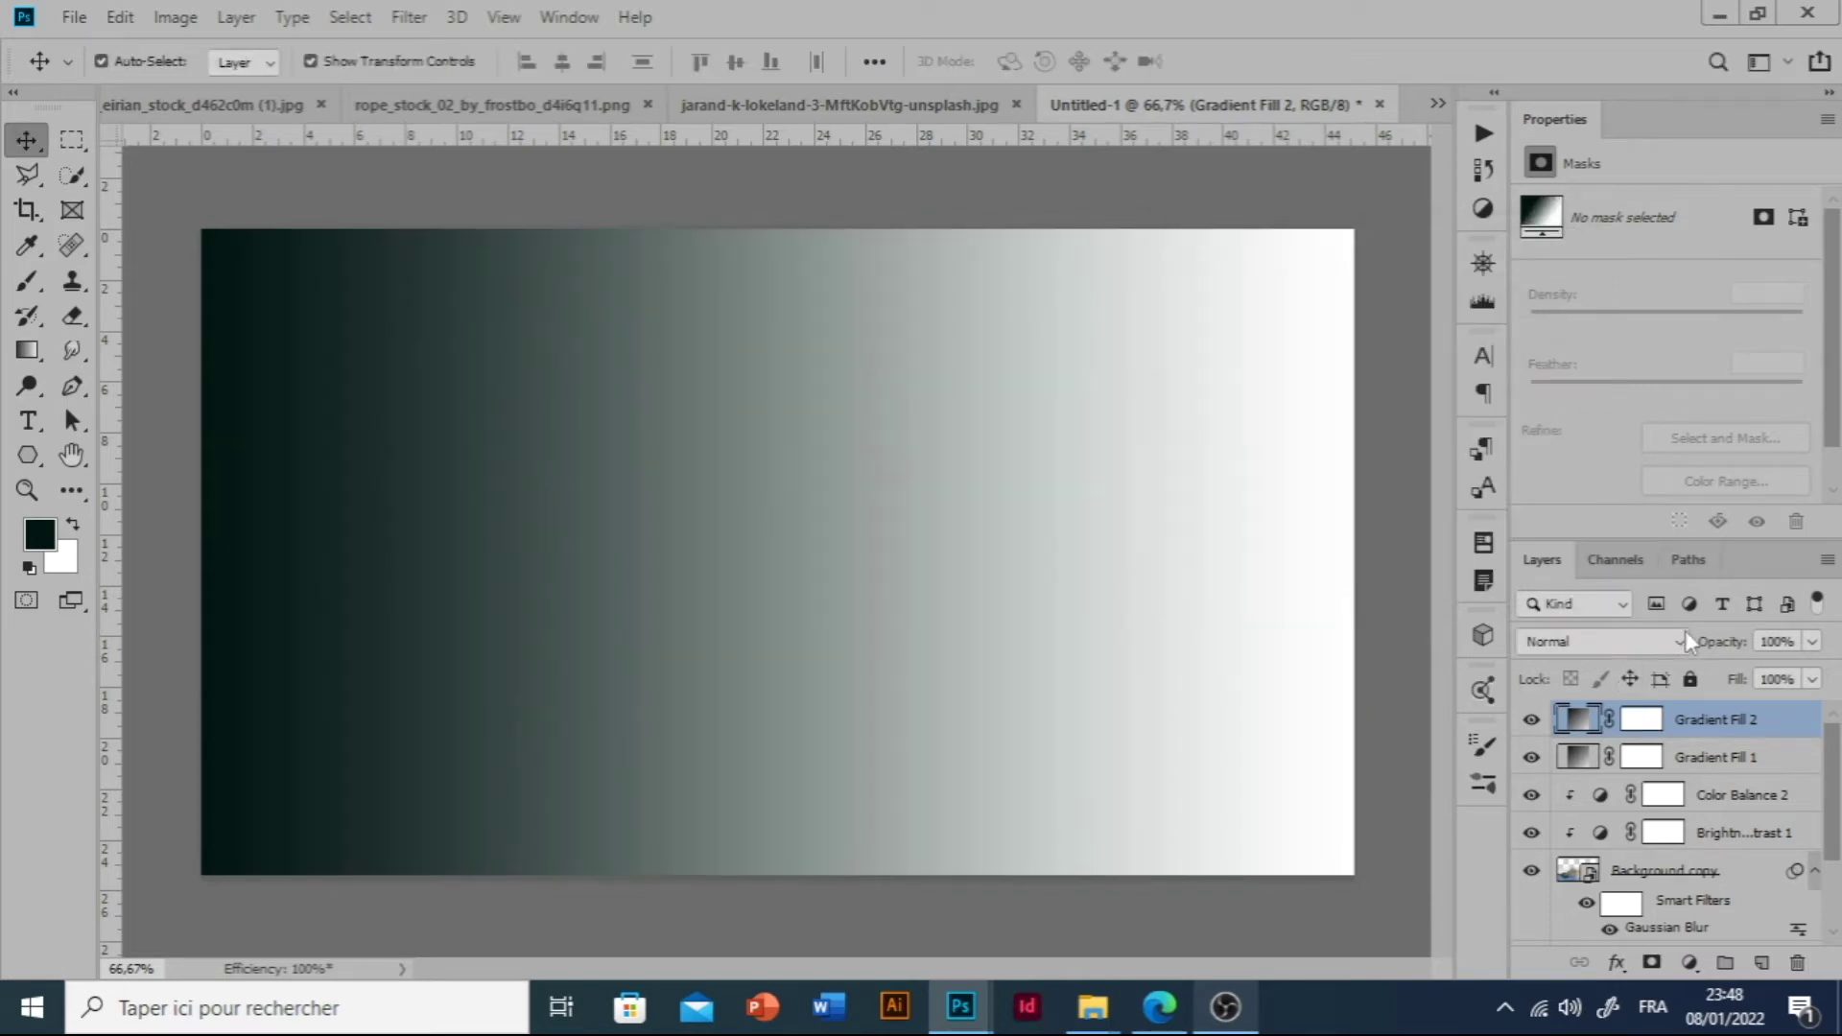
Set the second gradient fill layer's blend mode to Soft Light and its opacity to 68%.
{"action": "left_click", "coordinate": [1652, 637]}
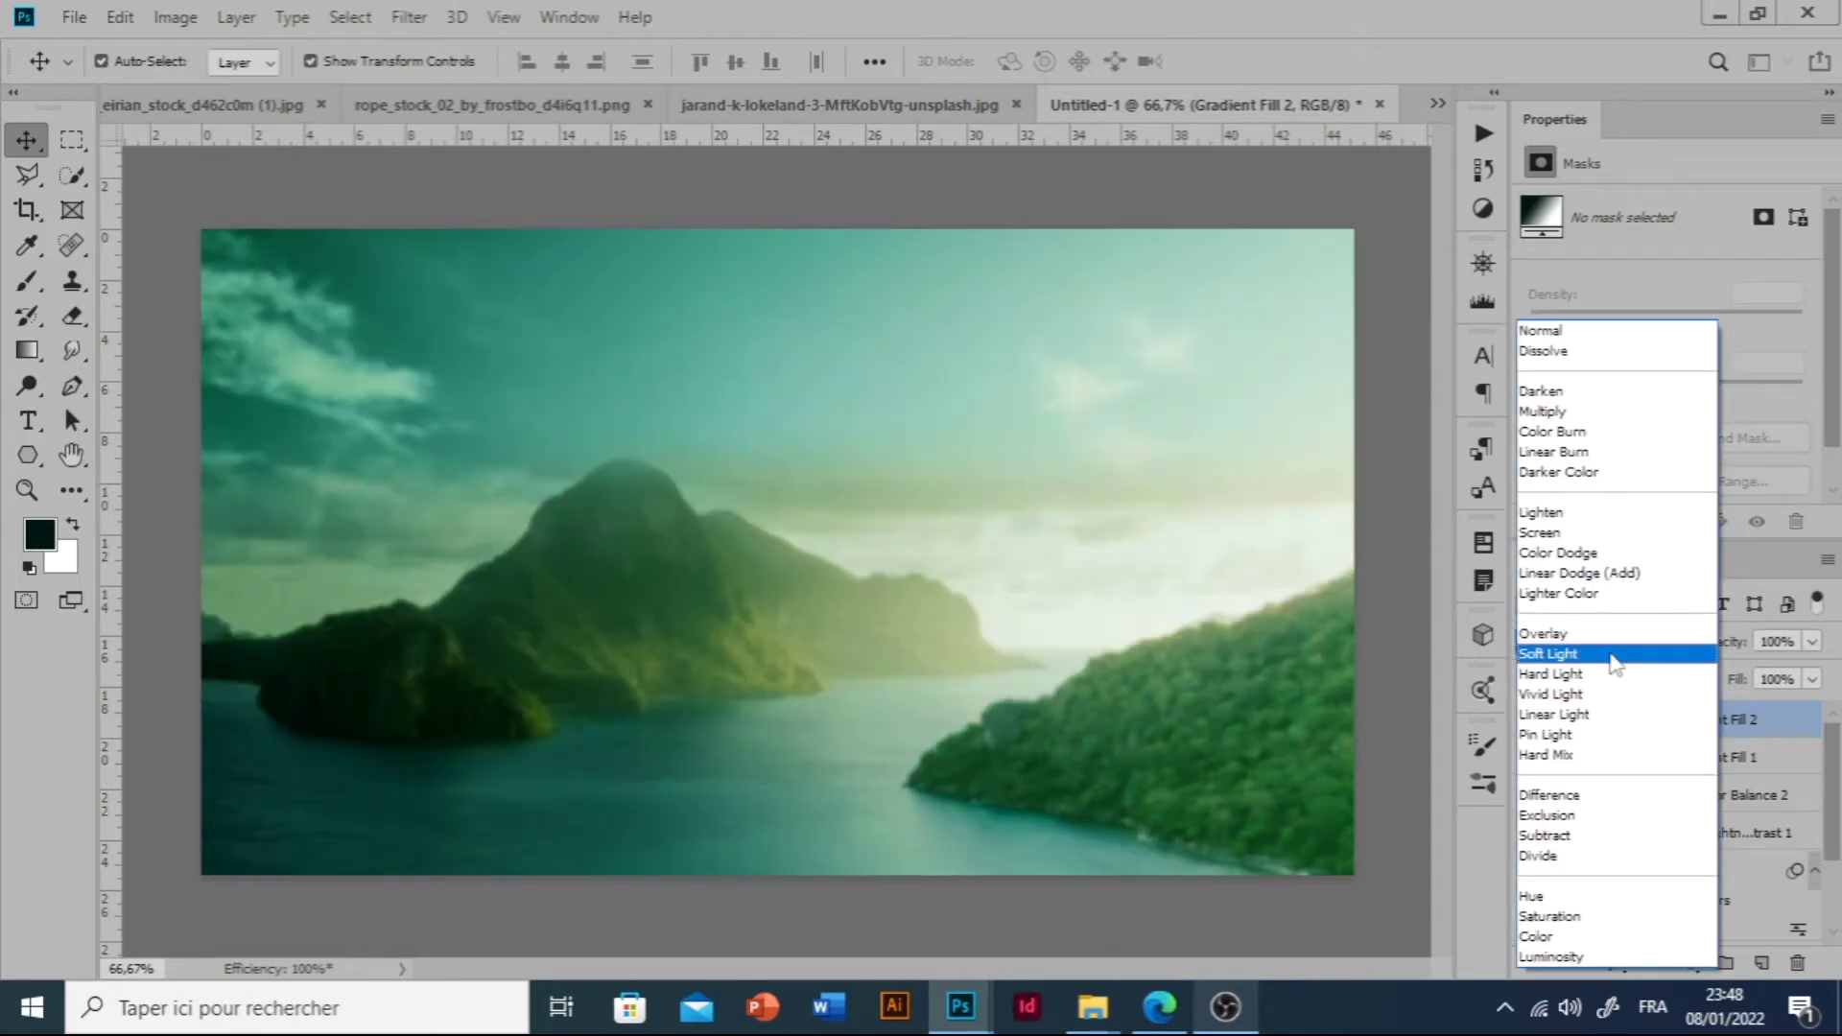
{"action": "left_click", "coordinate": [1615, 656]}
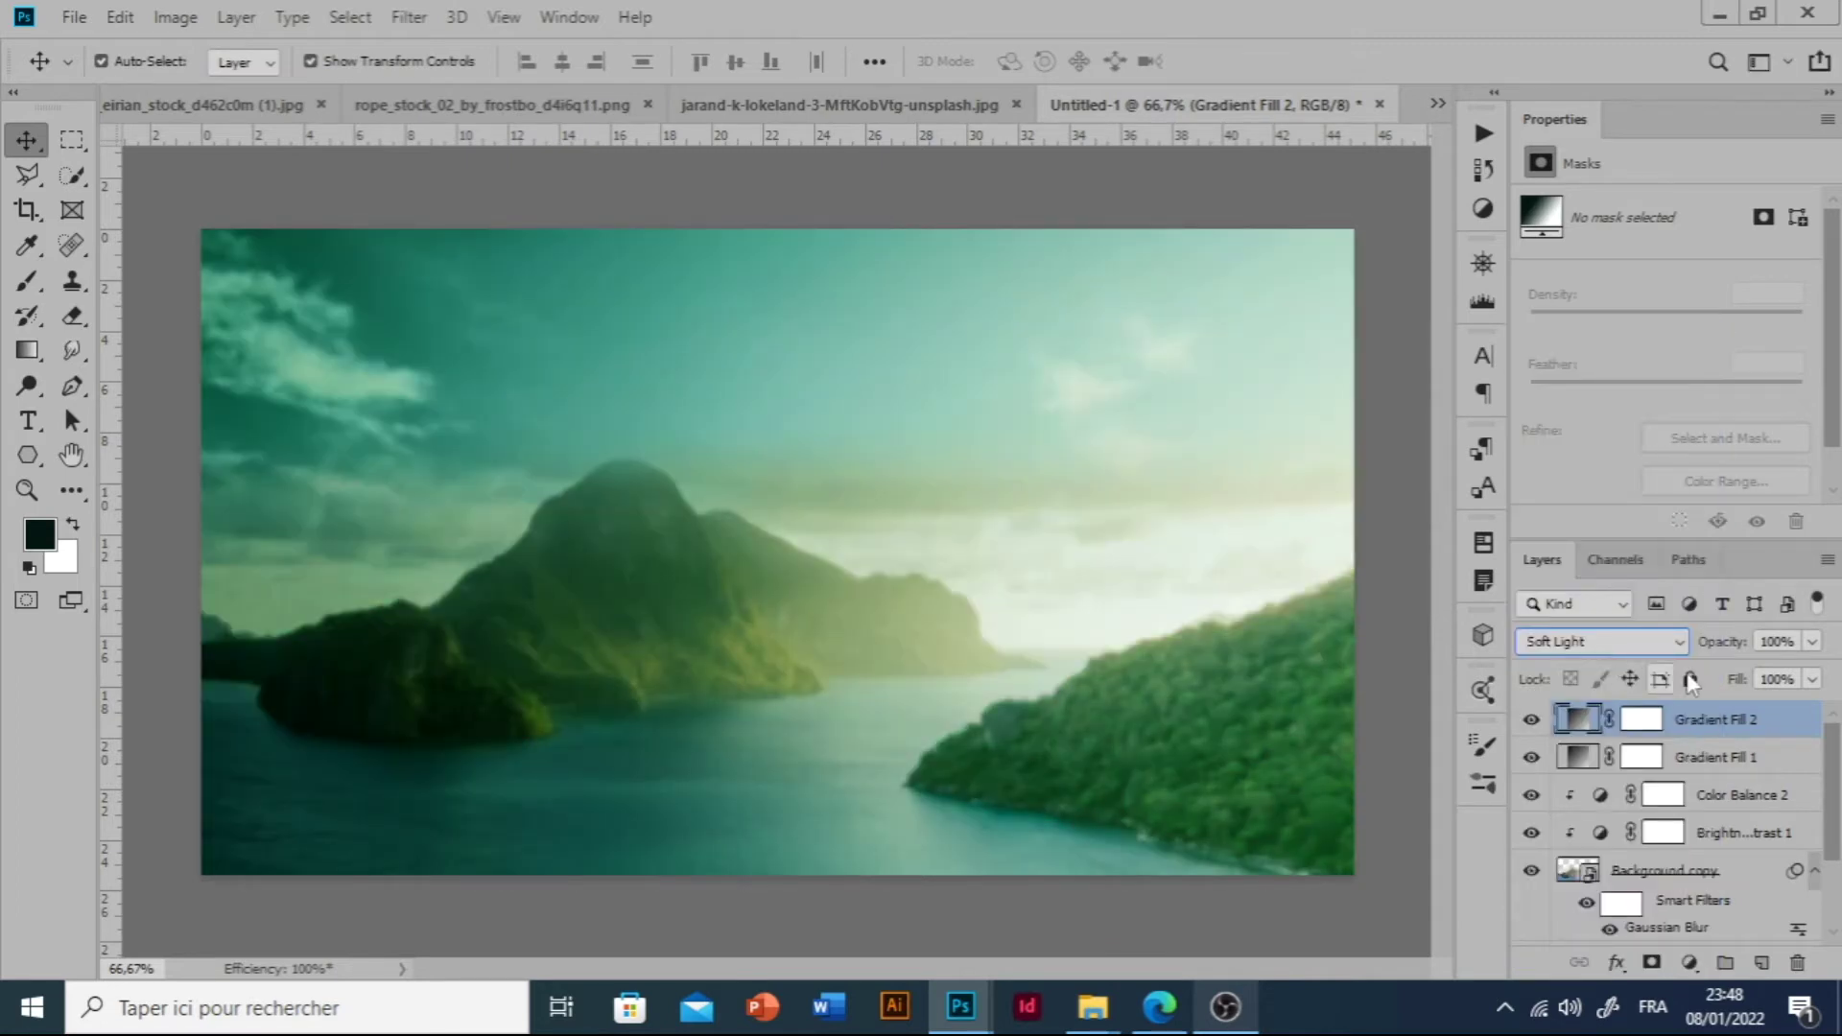
{"action": "left_click_drag", "start_coordinate": [1728, 642], "coordinate": [1689, 662]}
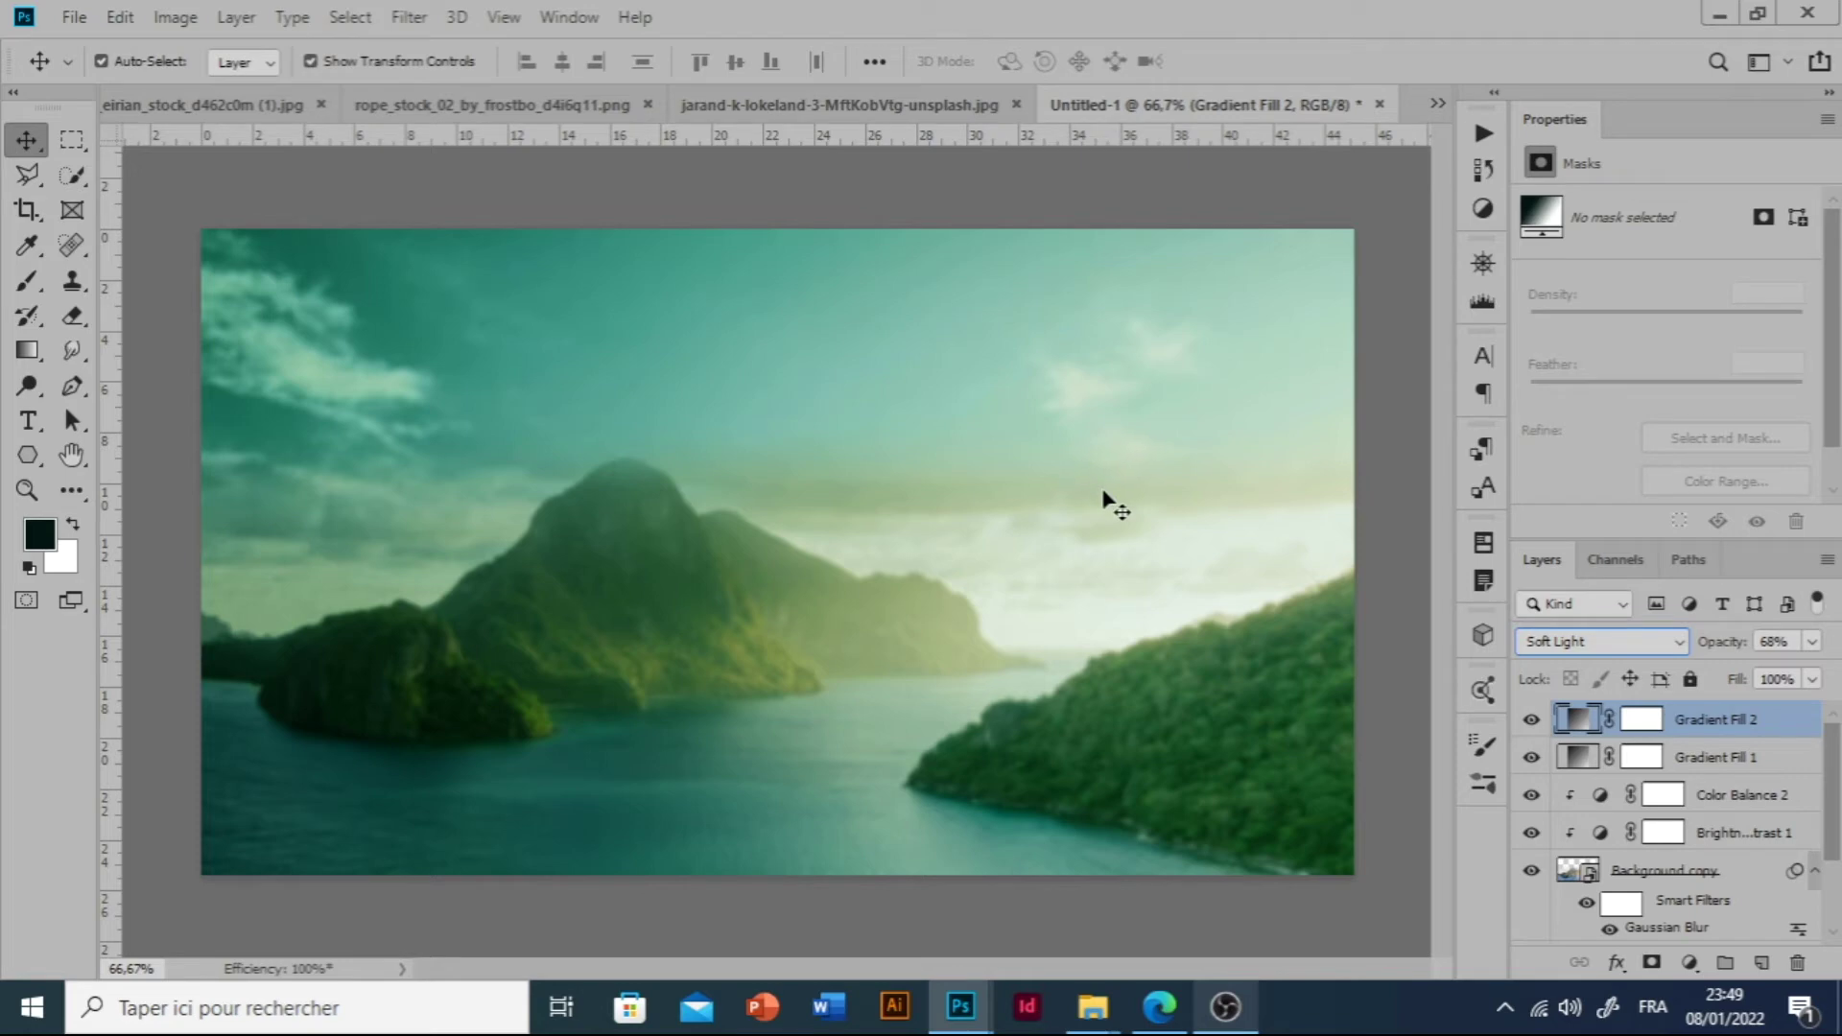
Close the rope stock image and return to the Untitled-1 composite.
{"action": "left_click", "coordinate": [867, 104]}
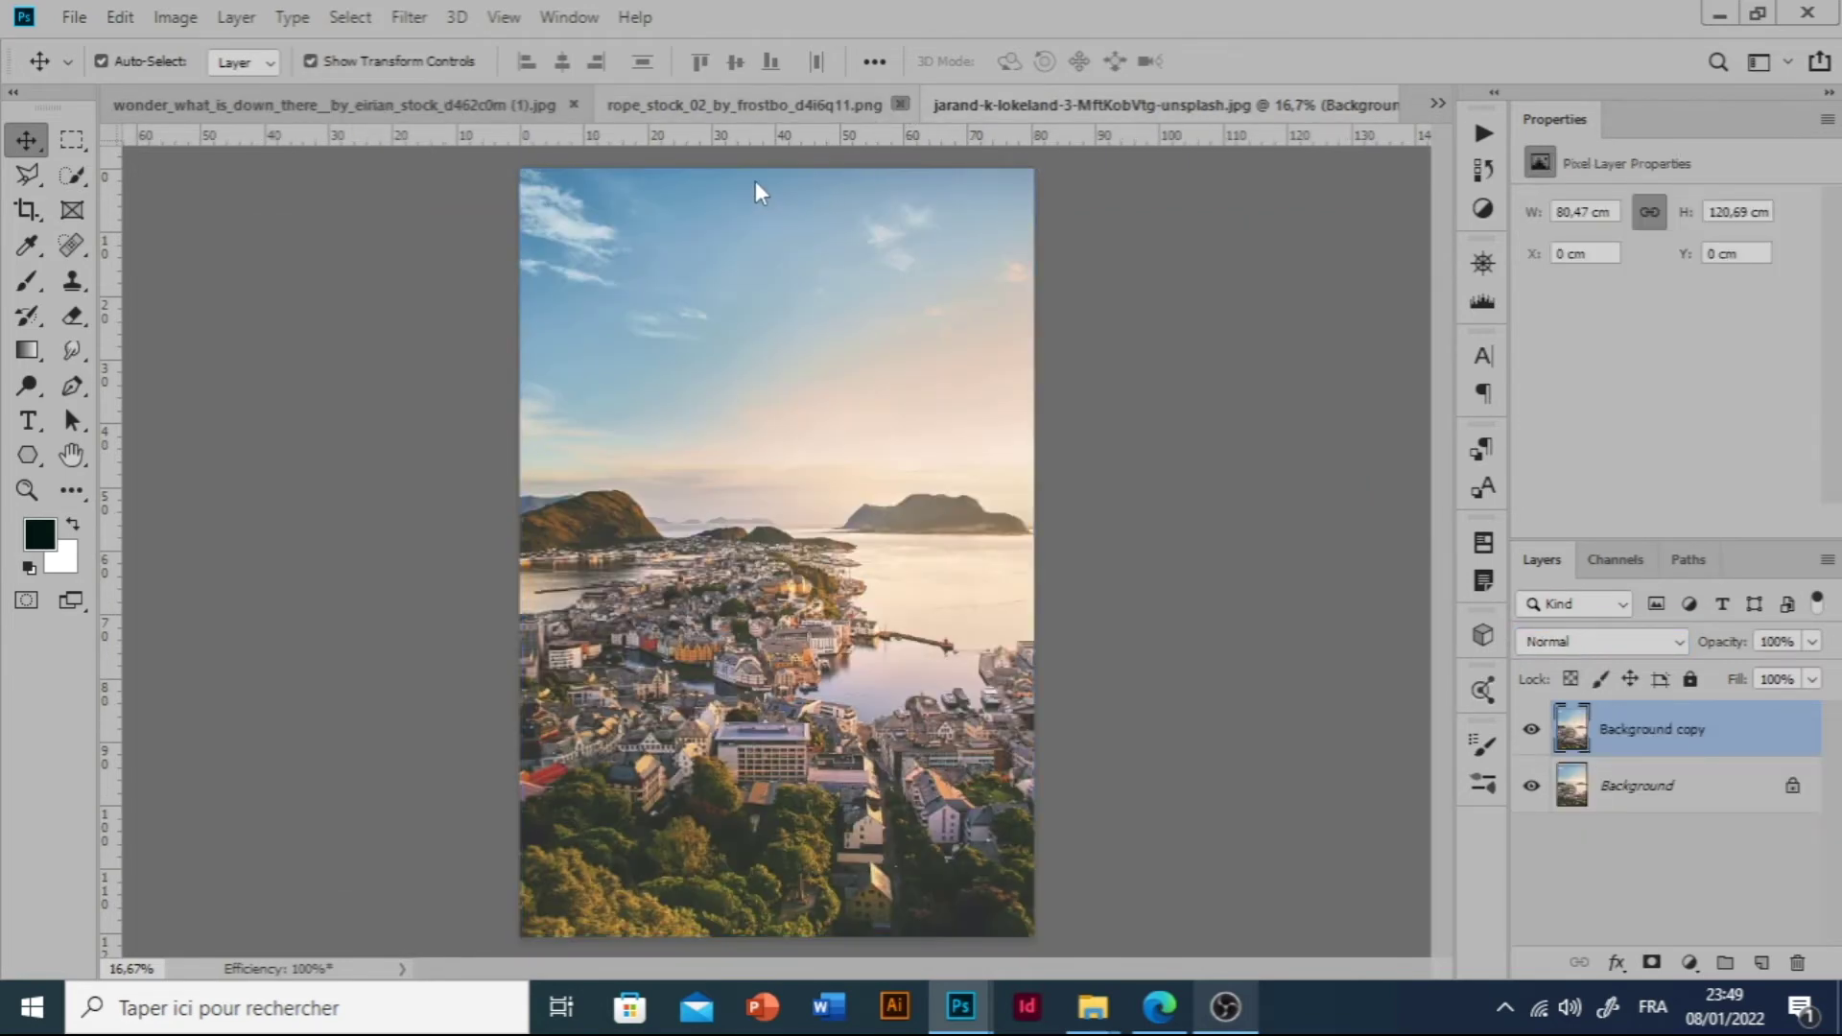
{"action": "key", "text": "ctrl+alt+w"}
{"action": "left_click", "coordinate": [1041, 400]}
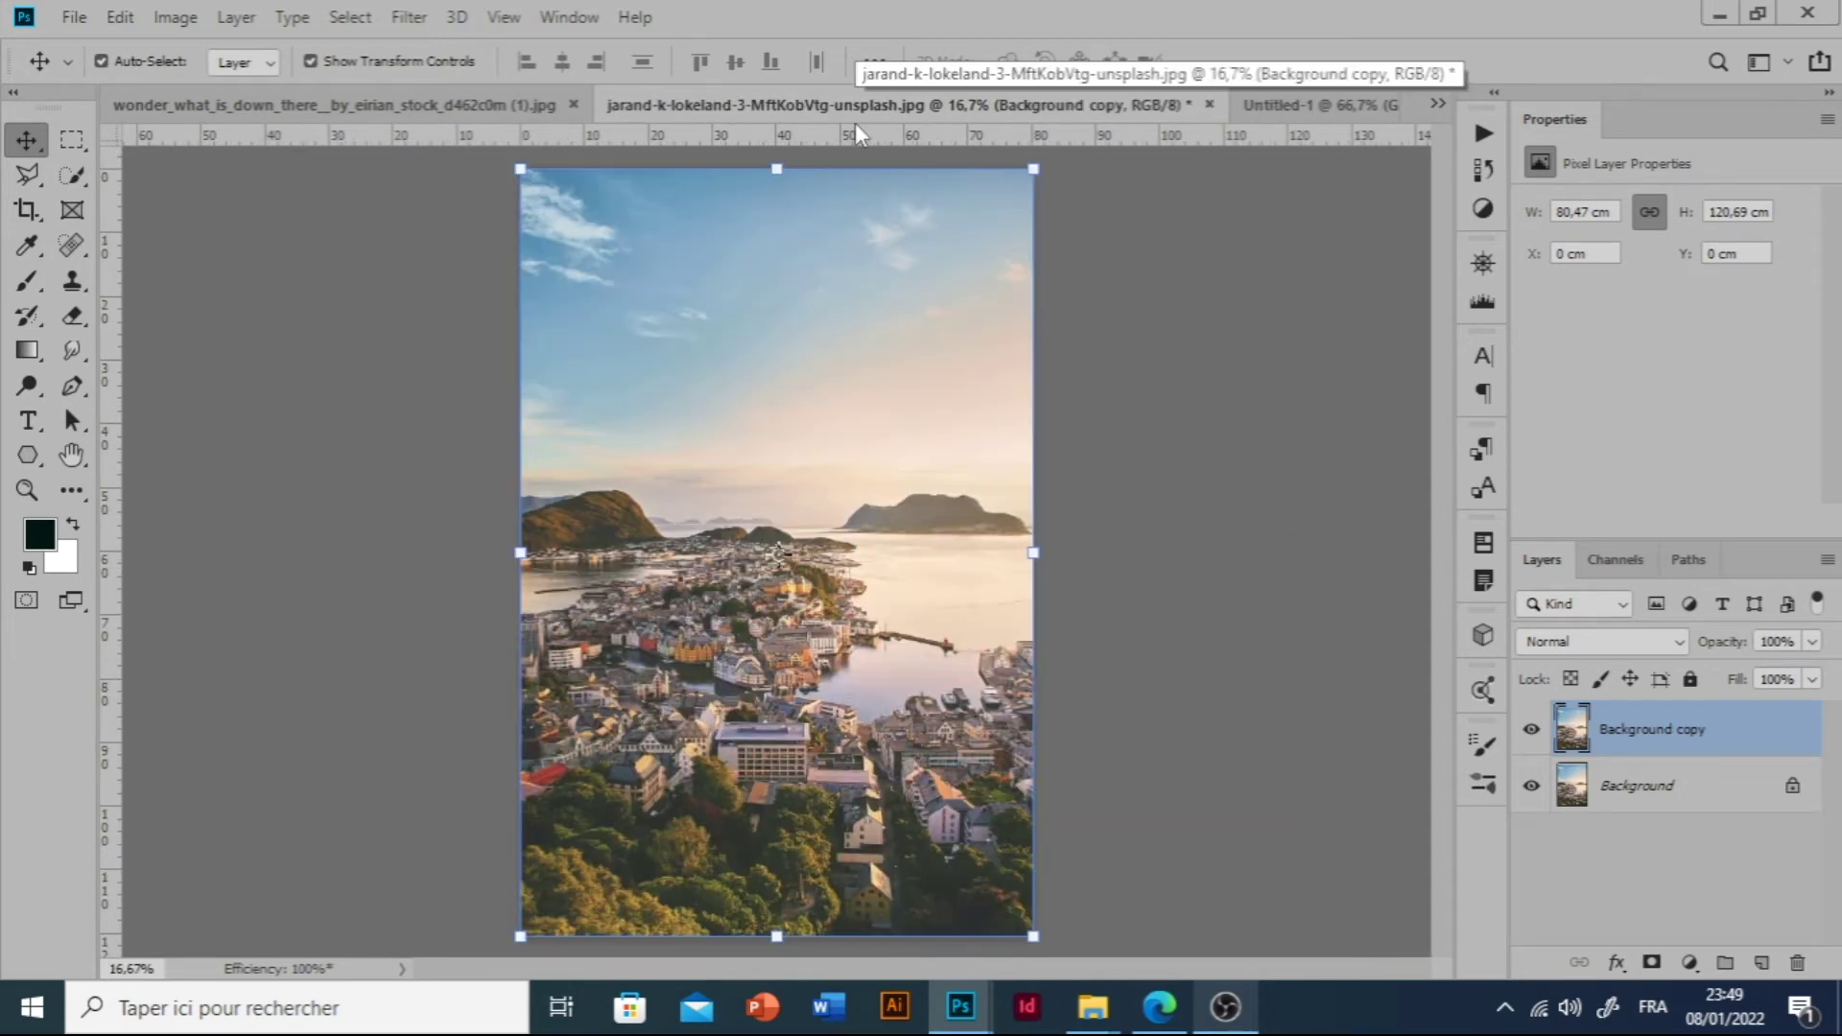
{"action": "left_click", "coordinate": [1315, 100]}
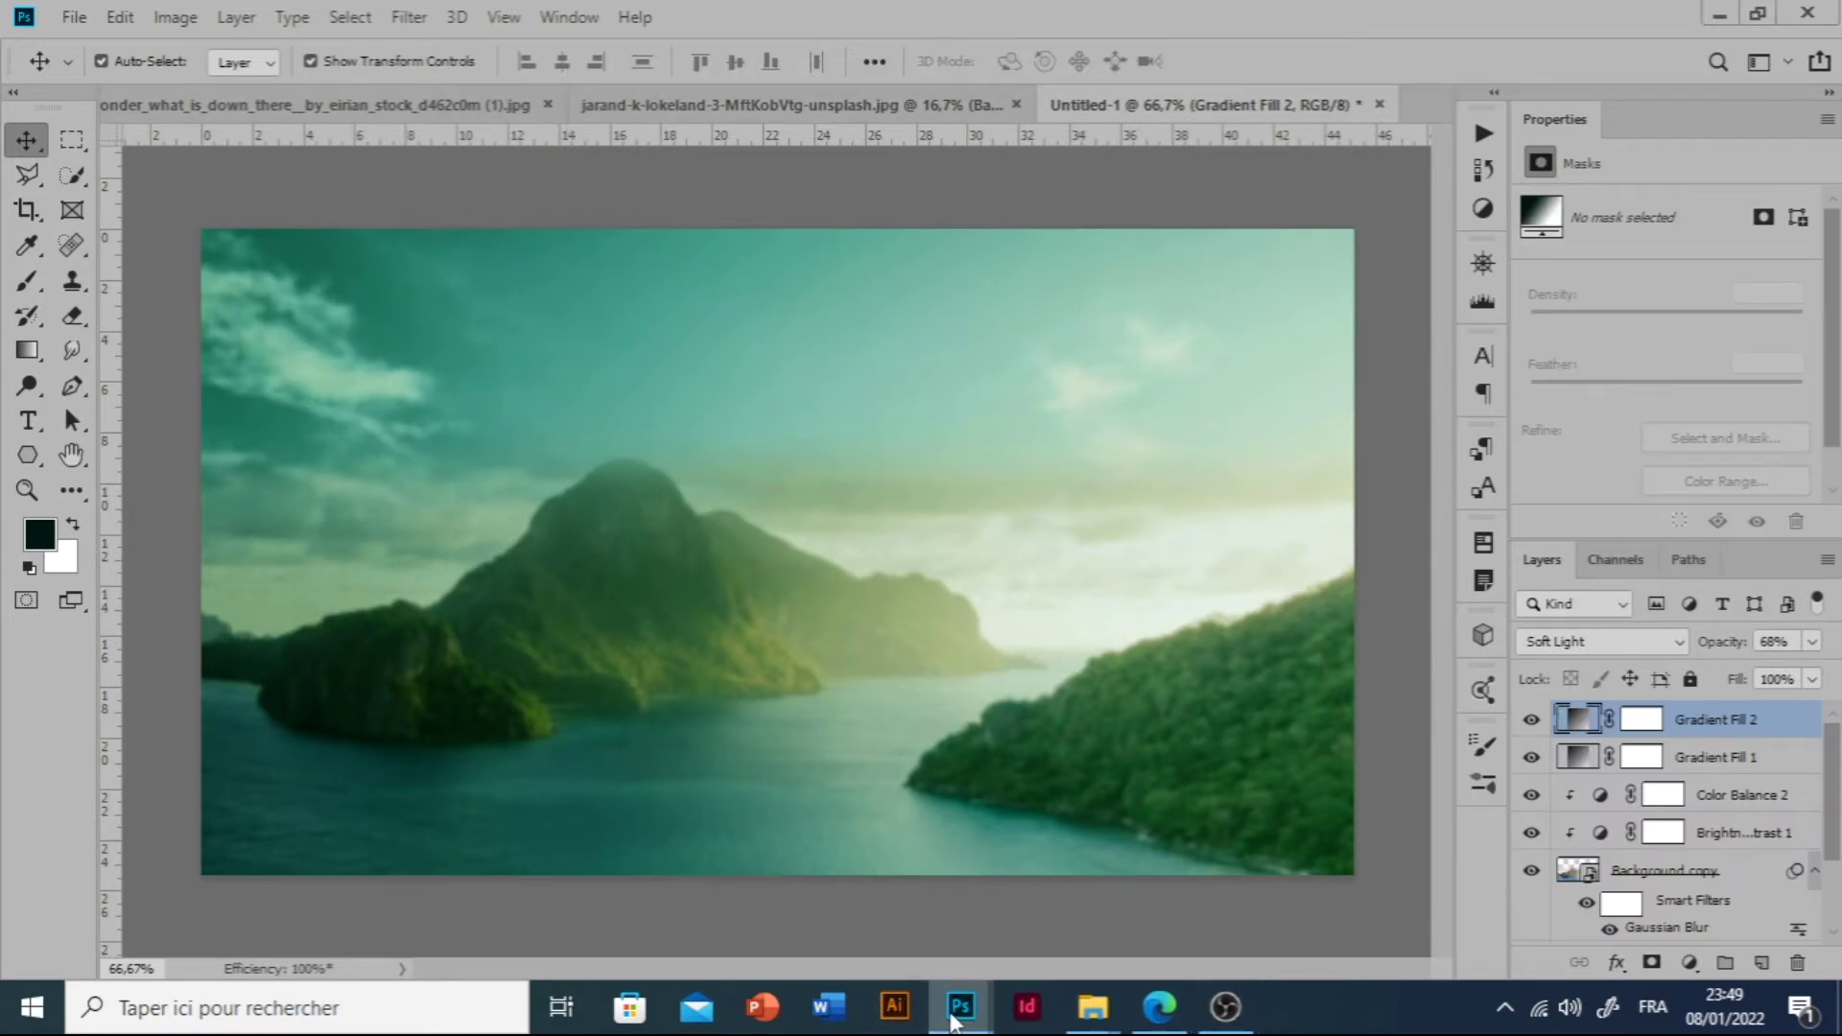
In the conor-luddy cliff image, hide the Background layer and copy the cut-out cliff from Layer 1.
{"action": "key", "text": "shift+alt+n"}
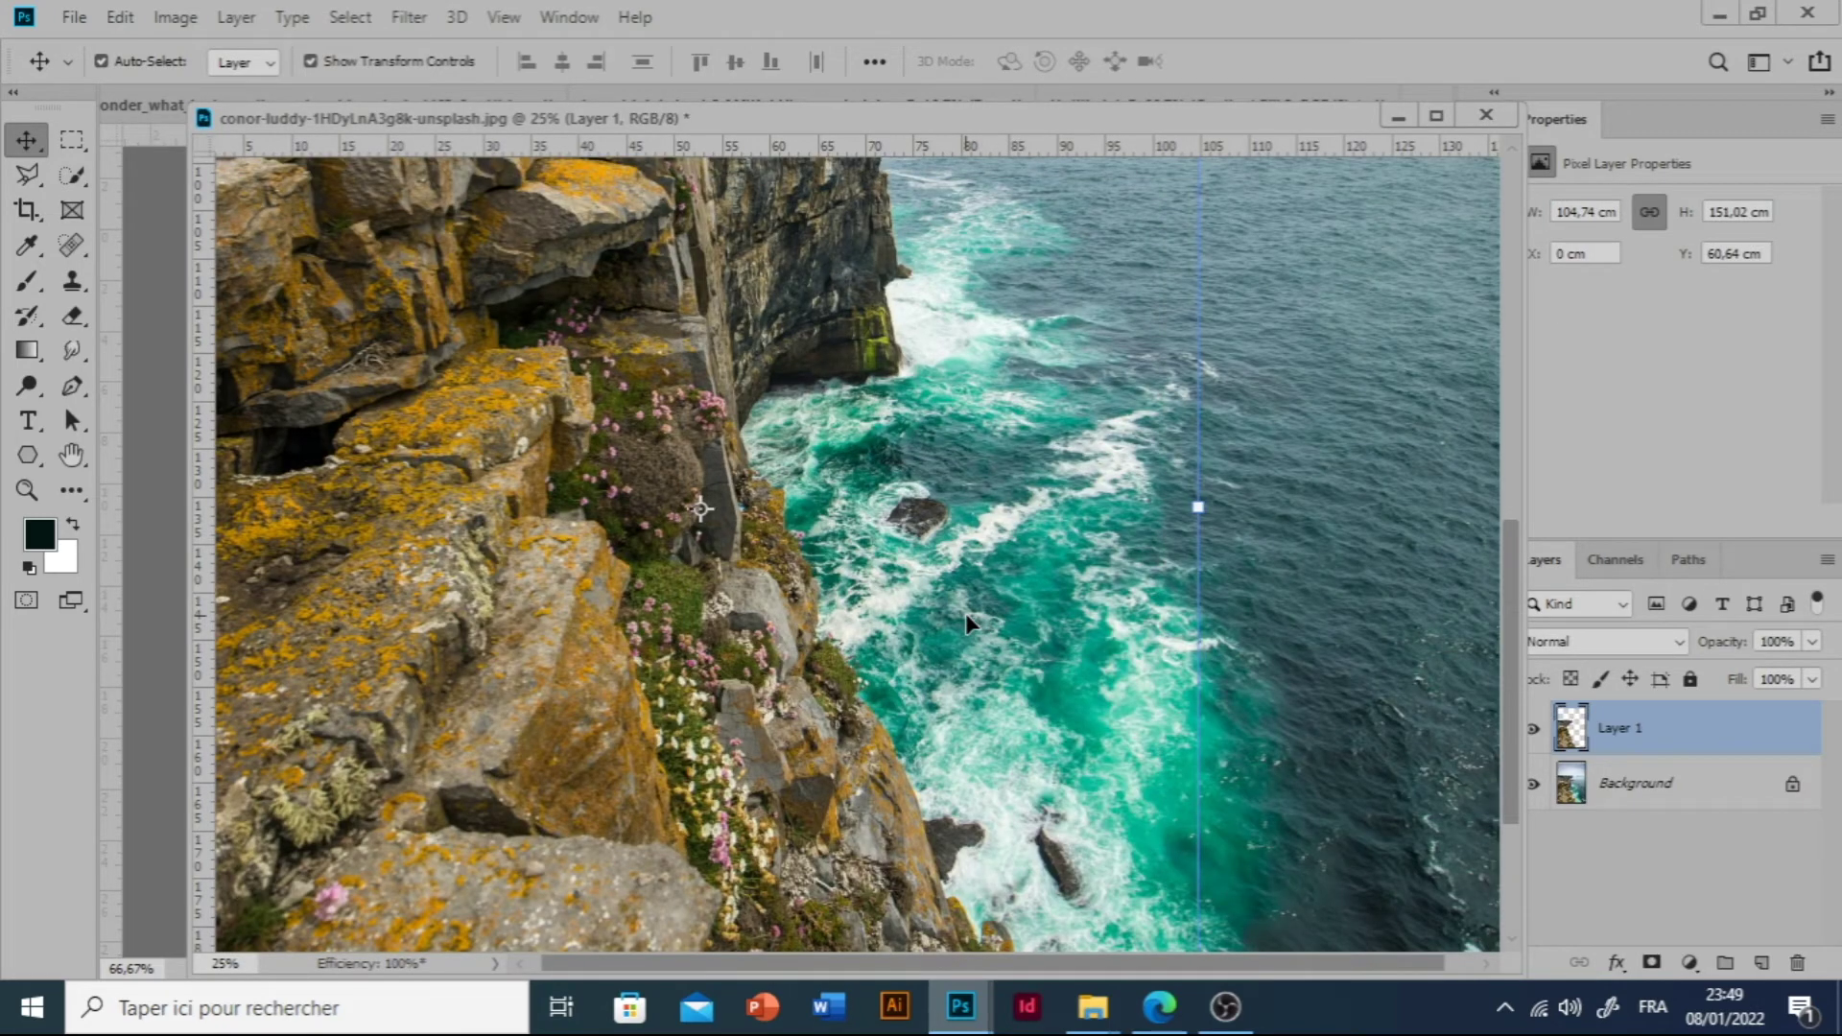
{"action": "key", "text": "ctrl+minus"}
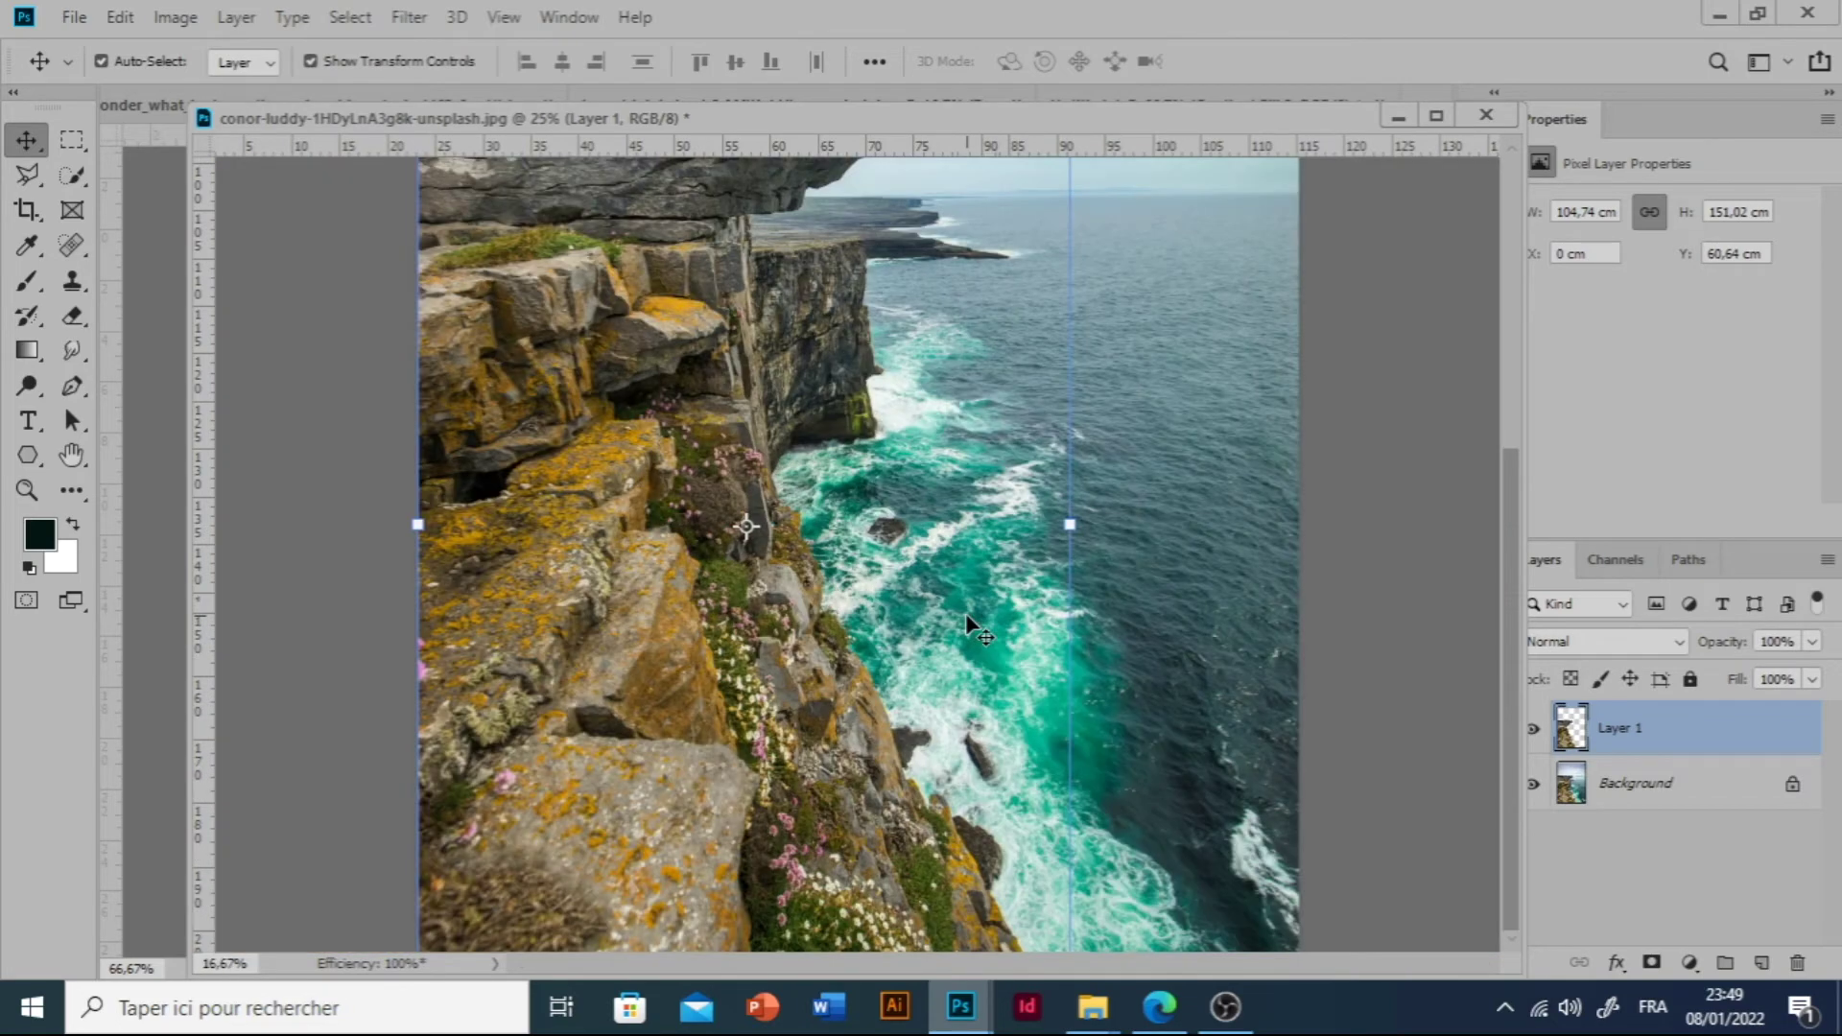
{"action": "key", "text": "ctrl+minus"}
{"action": "key", "text": "ctrl+minus"}
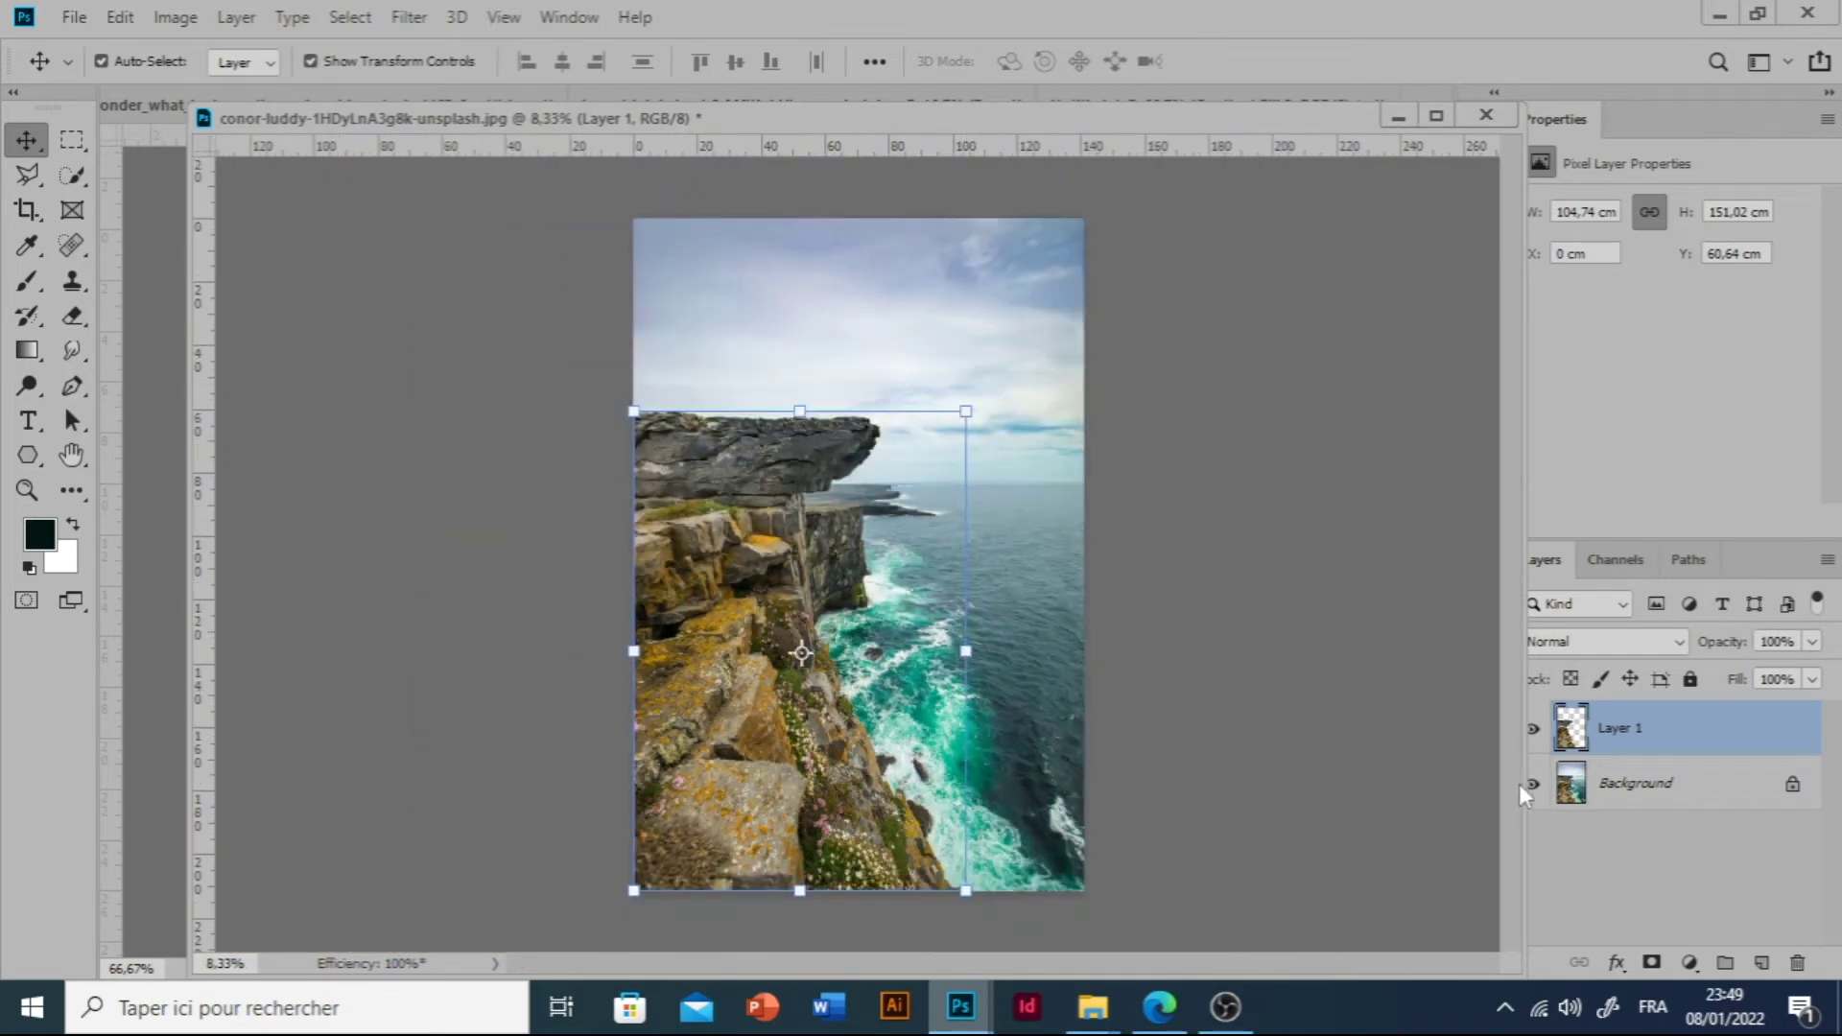
{"action": "left_click", "coordinate": [1534, 785]}
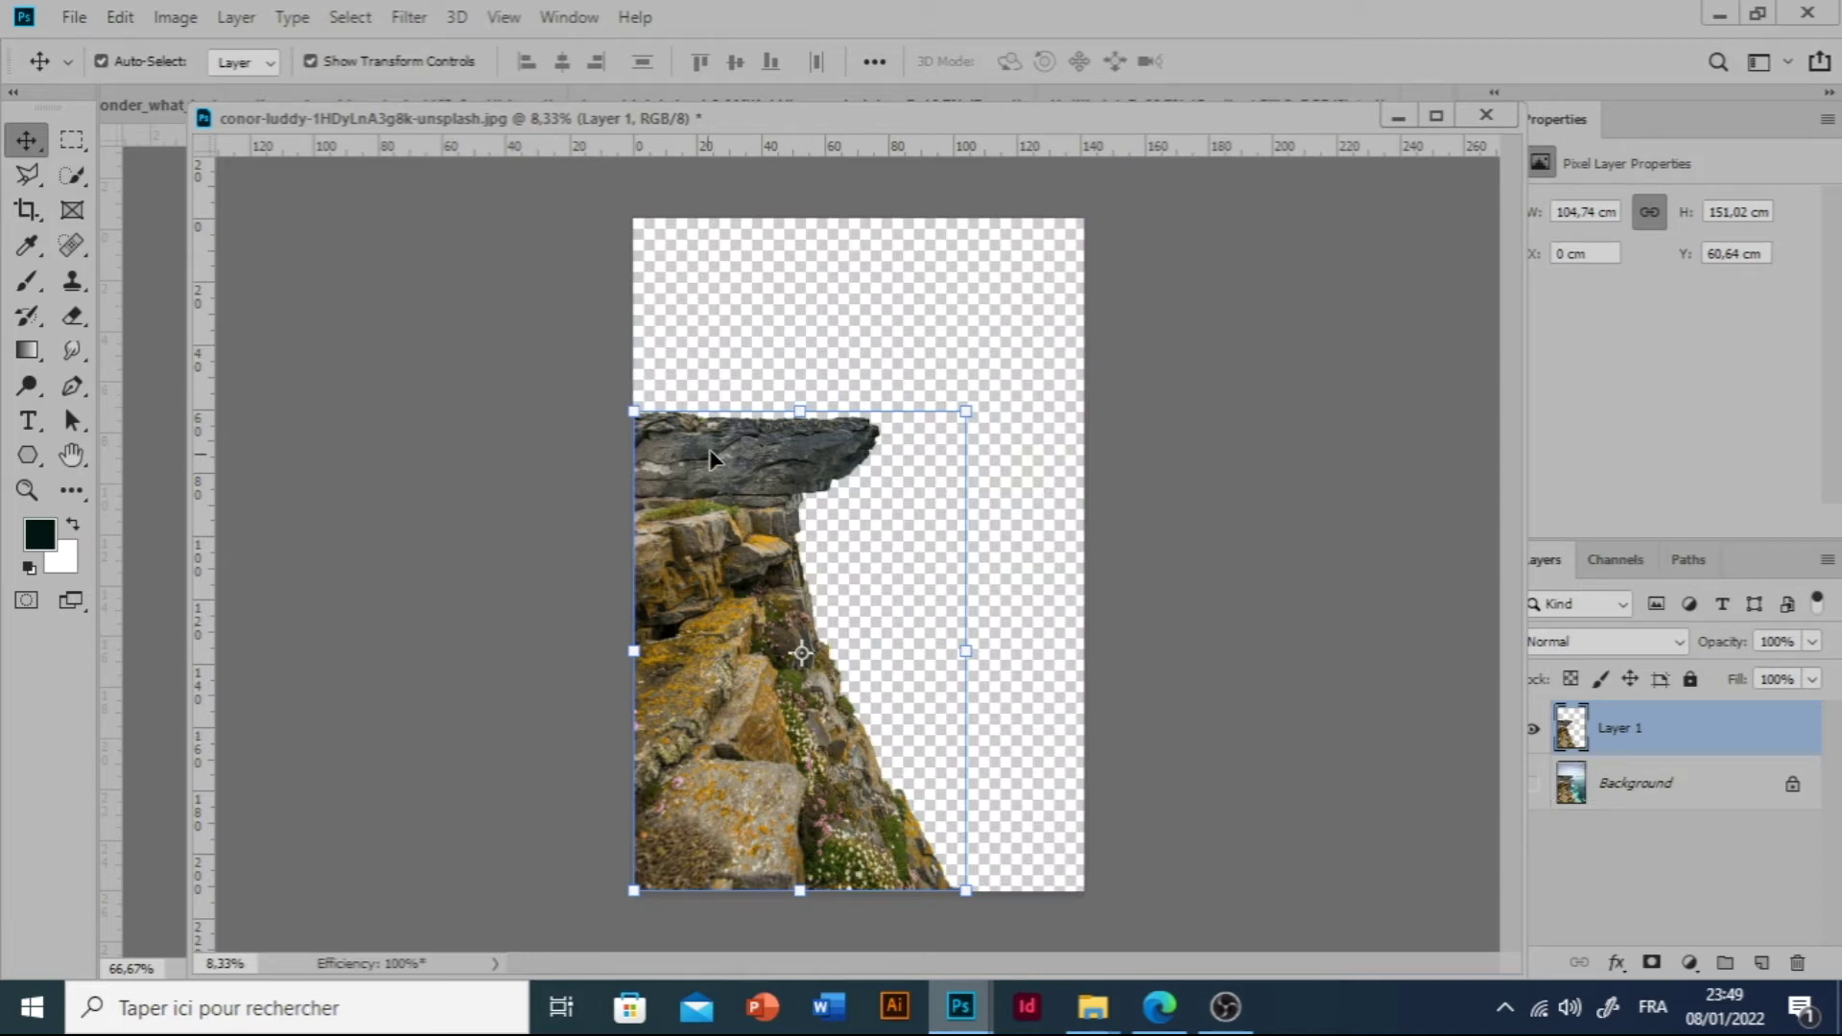
{"action": "left_click", "coordinate": [121, 17]}
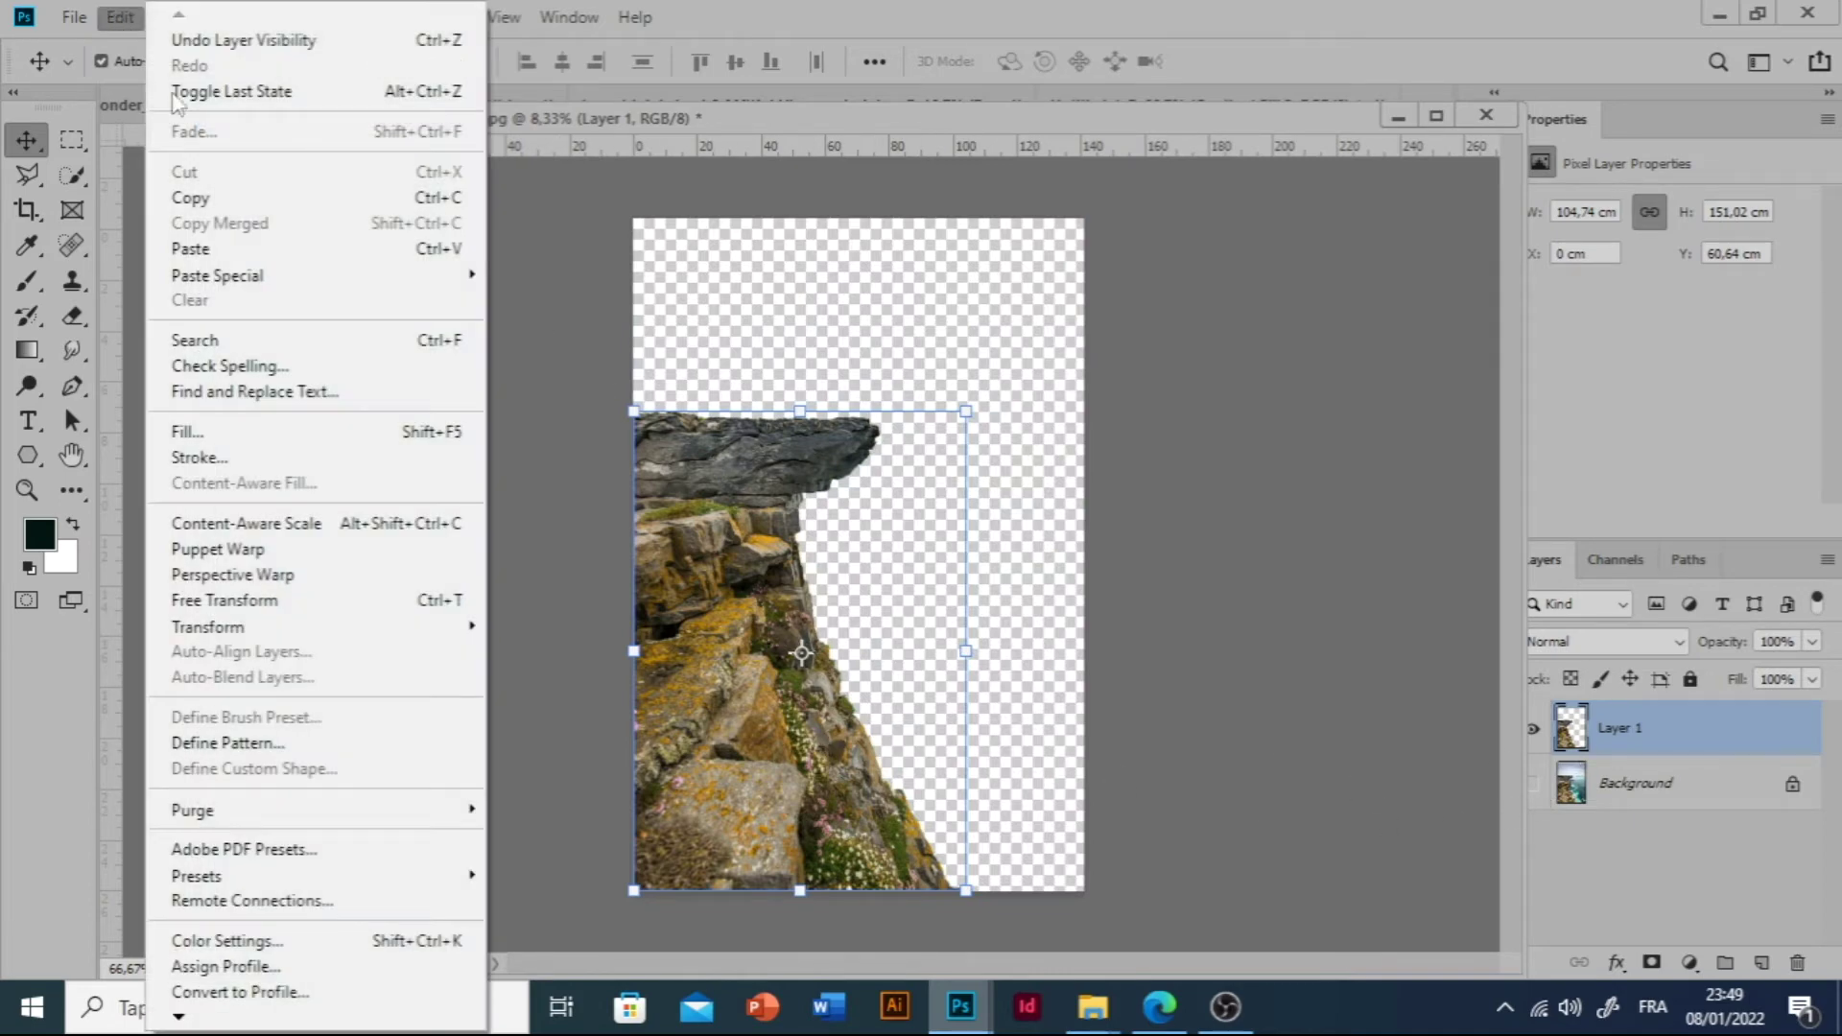
{"action": "left_click", "coordinate": [235, 198]}
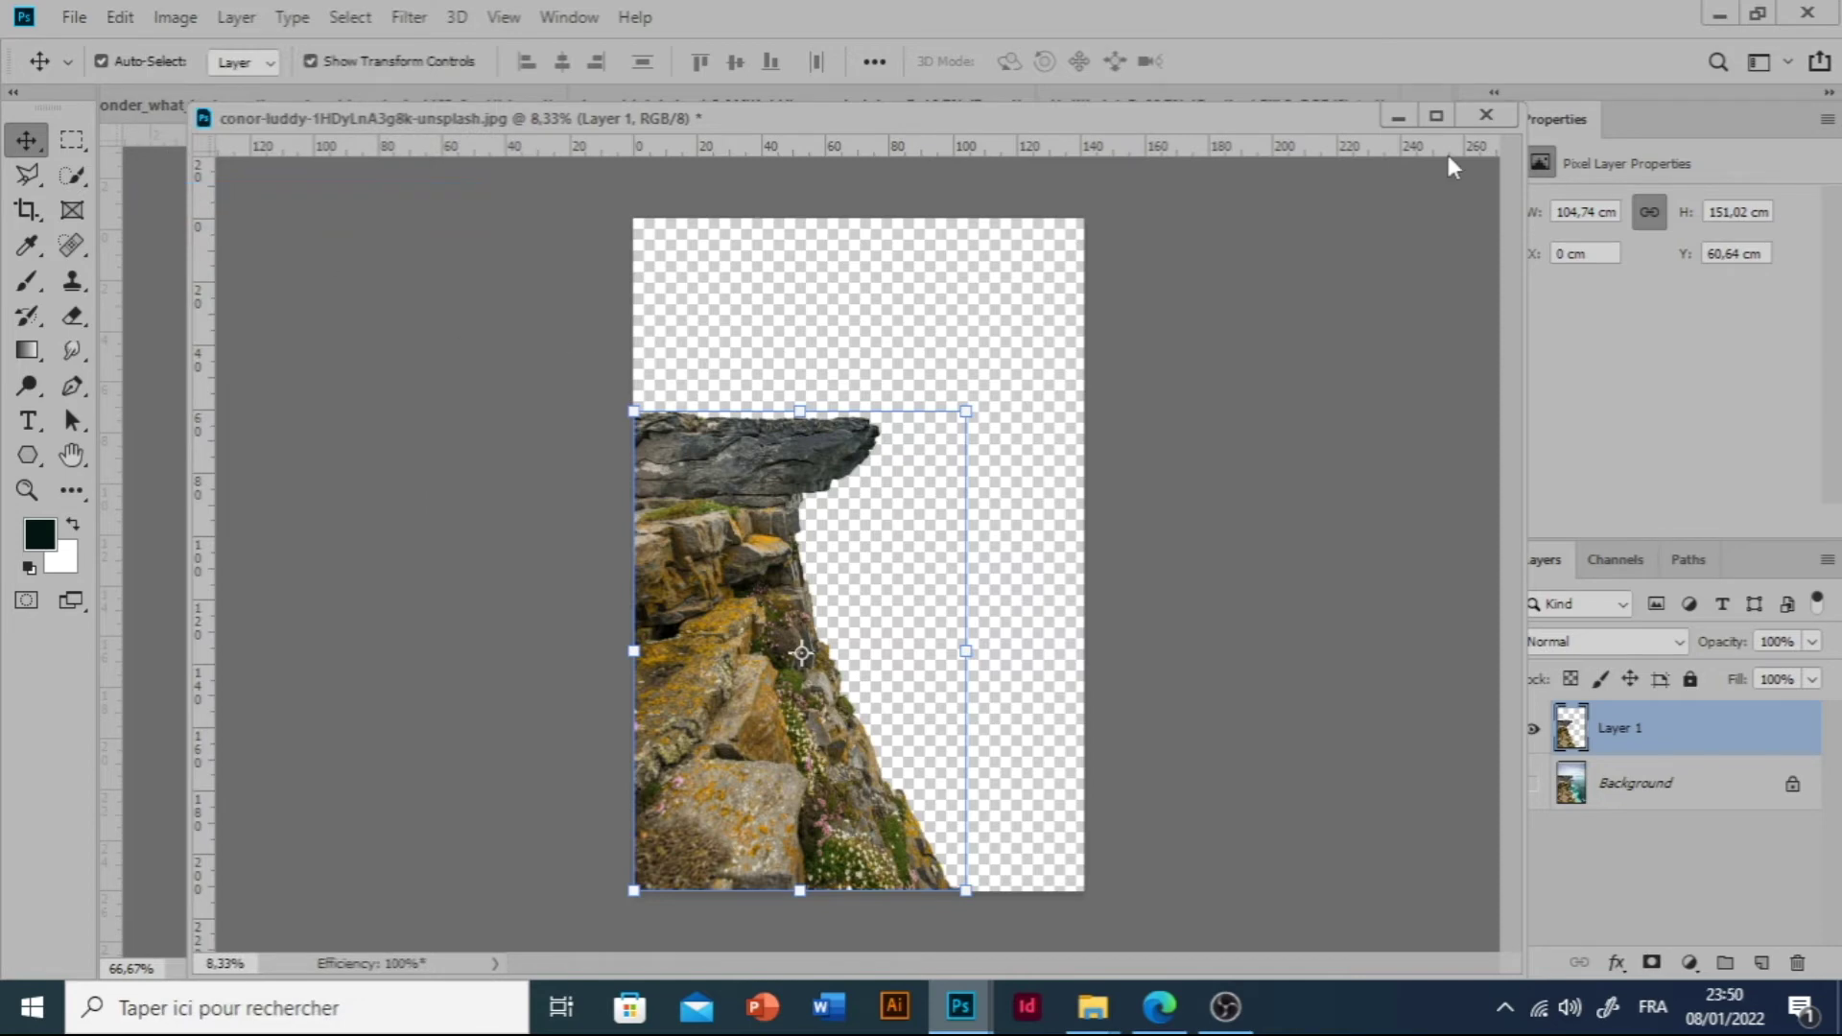
Close the cliff image without saving and paste the copied cliff into the Untitled-1 composite above the gradient fills.
{"action": "left_click", "coordinate": [1479, 117]}
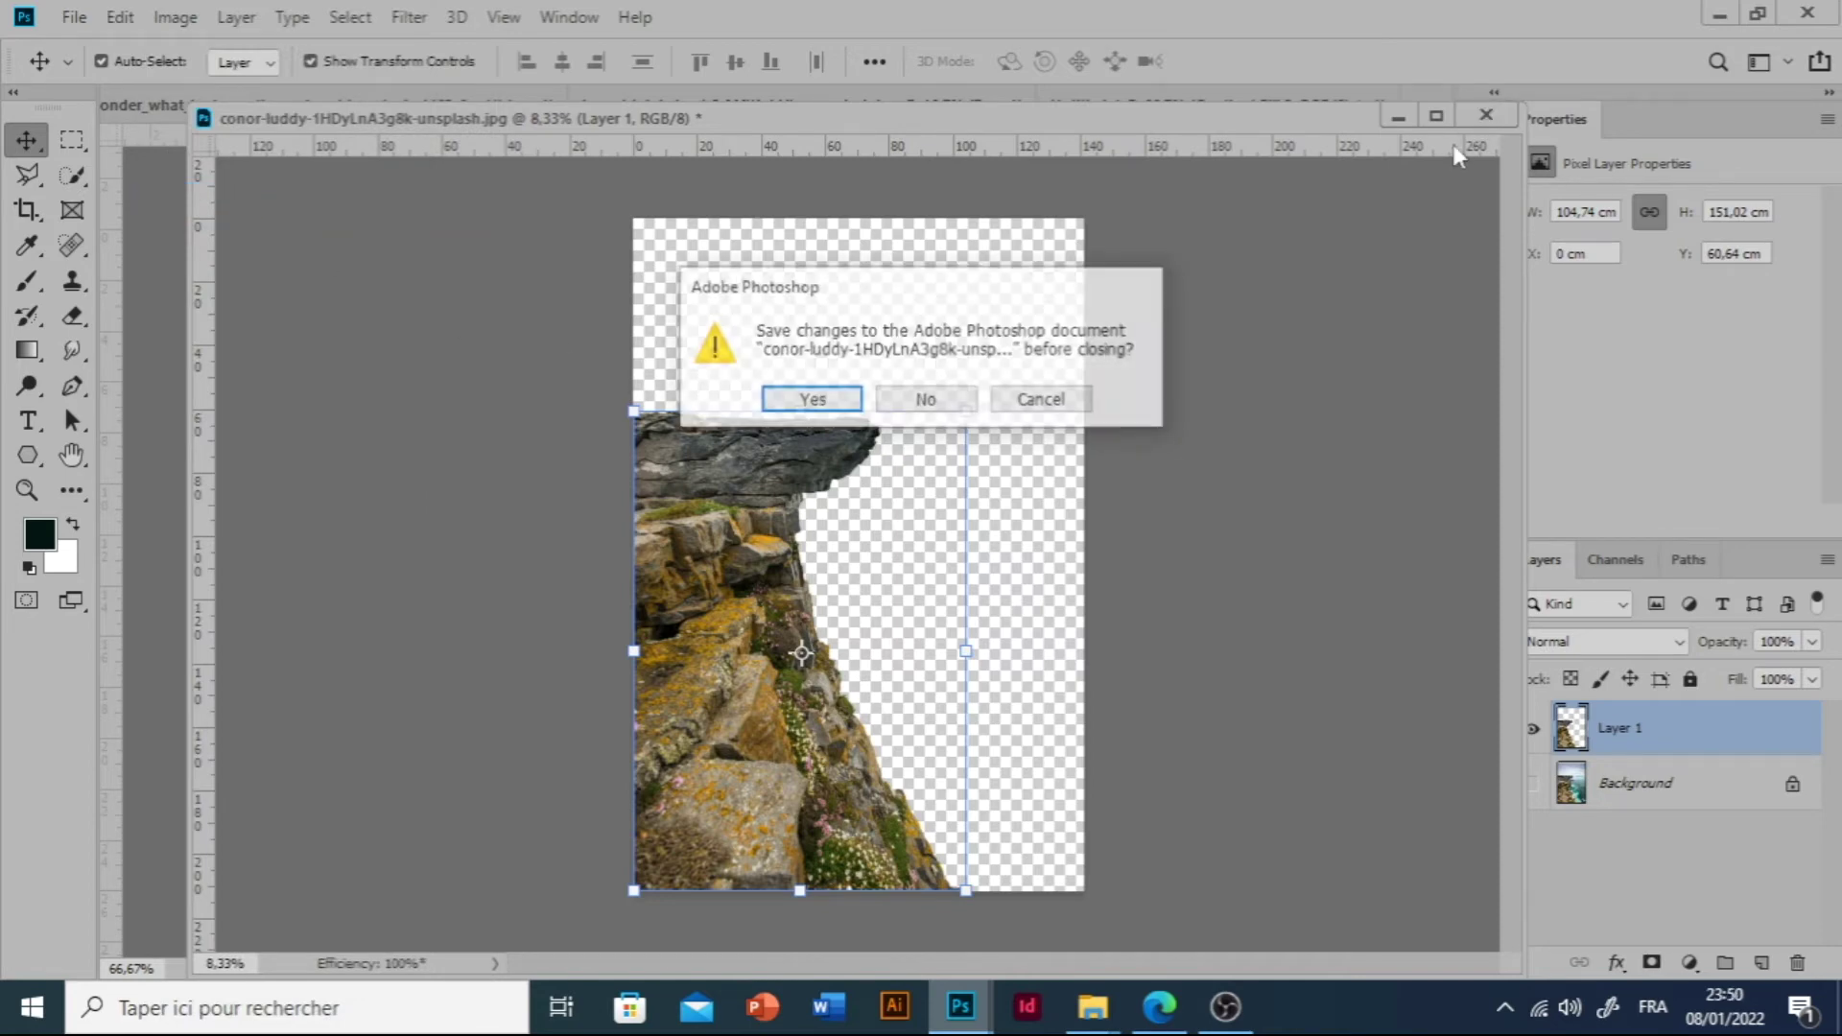
{"action": "left_click", "coordinate": [925, 401]}
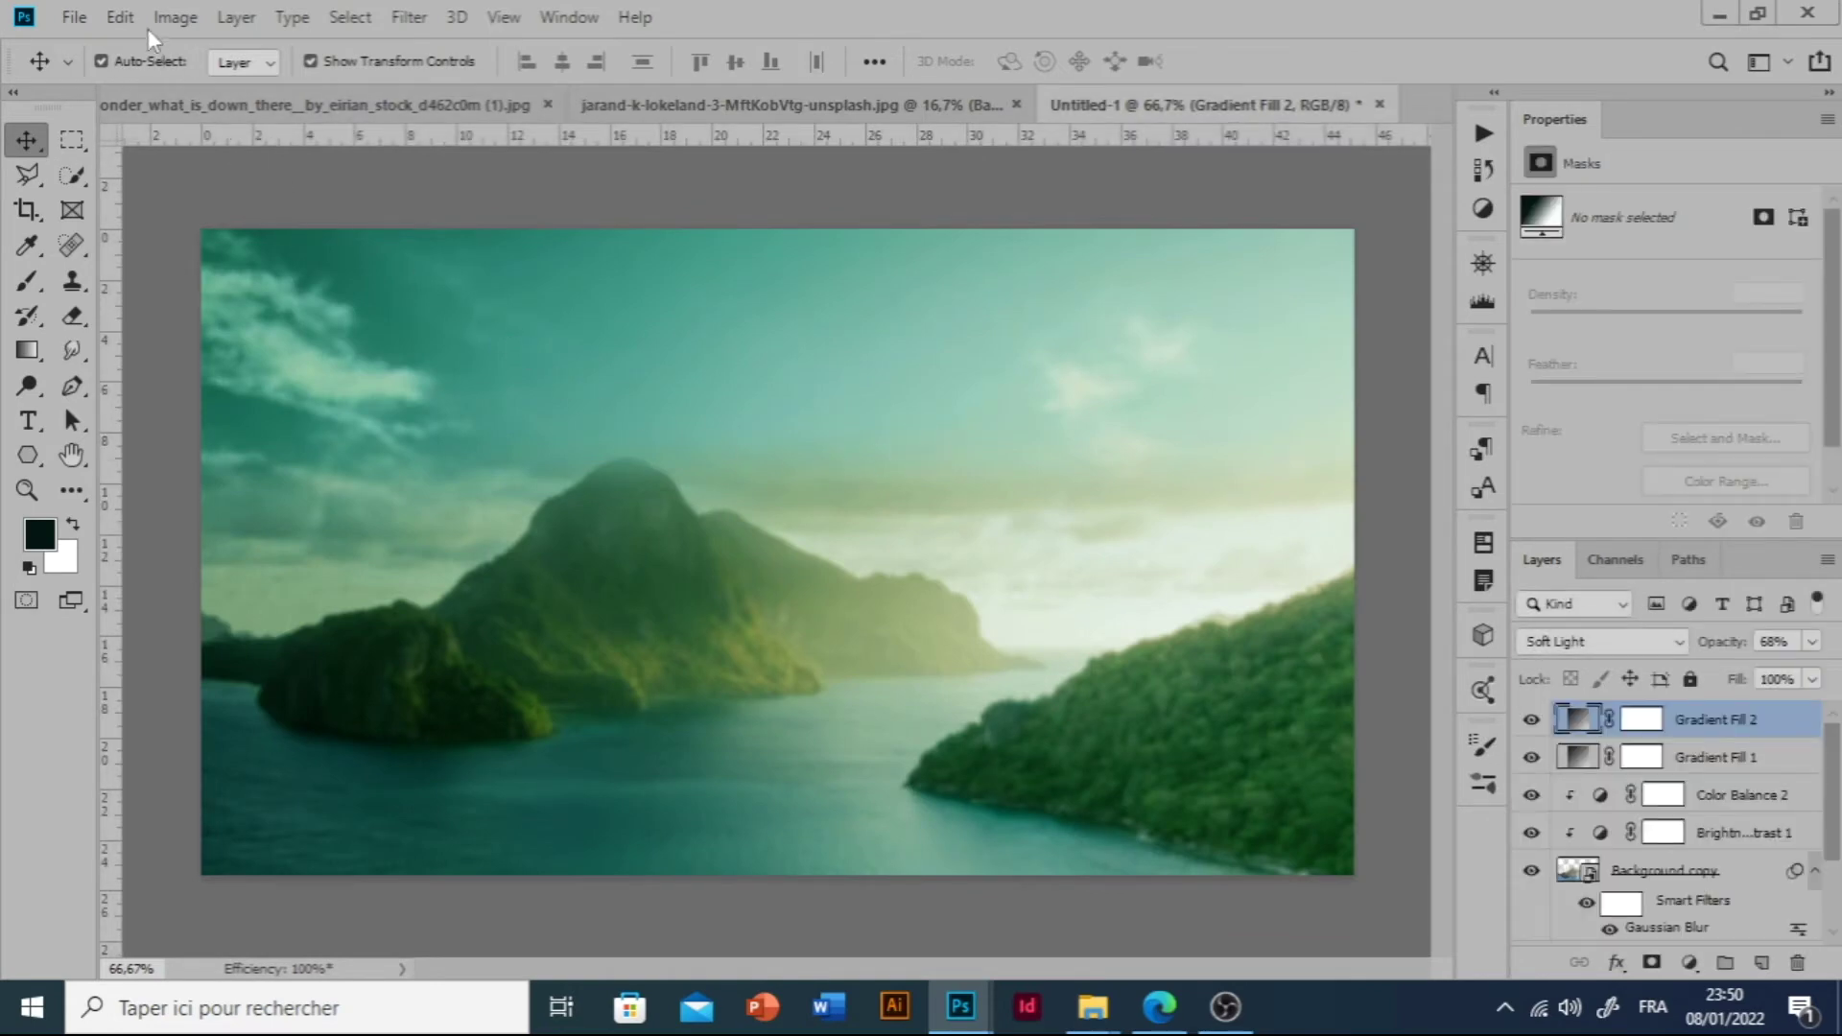
{"action": "left_click", "coordinate": [123, 15]}
{"action": "left_click", "coordinate": [205, 250]}
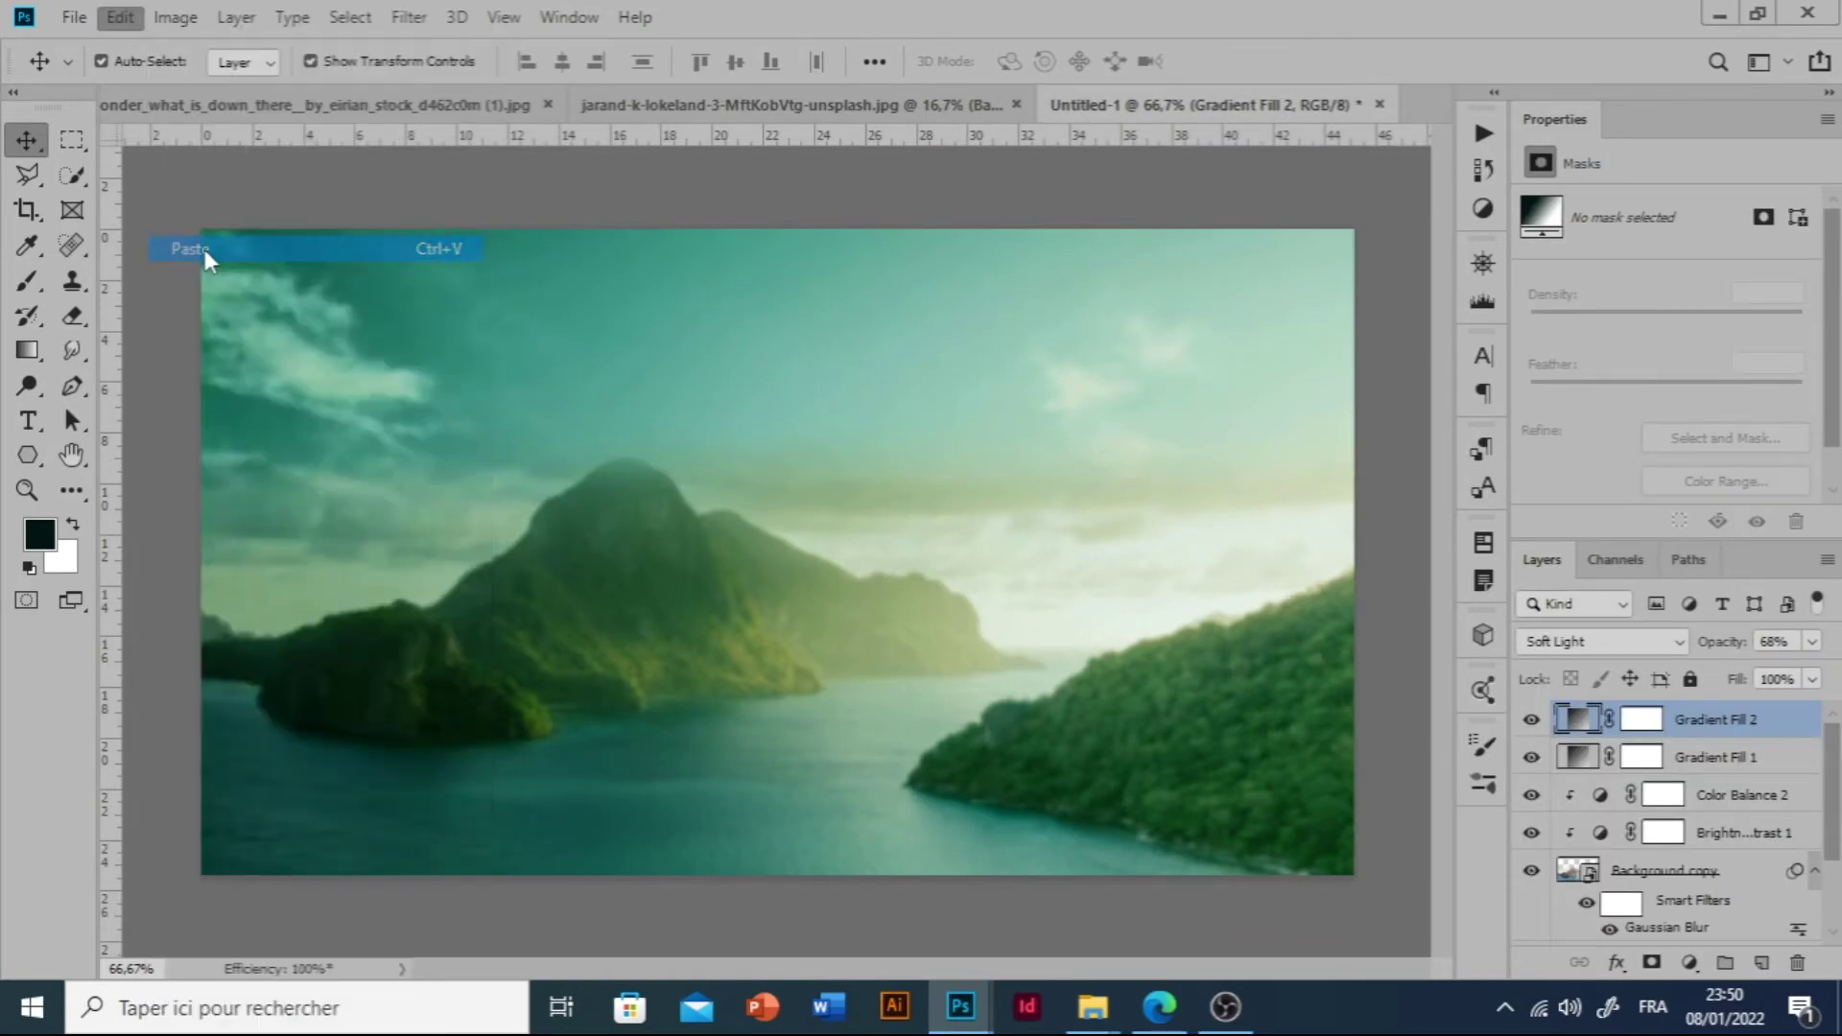
Start a free transform on the pasted cliff and scale it proportionally to 32.90%.
{"action": "left_click_drag", "start_coordinate": [202, 229], "coordinate": [772, 640]}
{"action": "left_click_drag", "start_coordinate": [833, 822], "coordinate": [1036, 779]}
{"action": "left_click_drag", "start_coordinate": [781, 587], "coordinate": [435, 63]}
{"action": "left_click", "coordinate": [437, 60]}
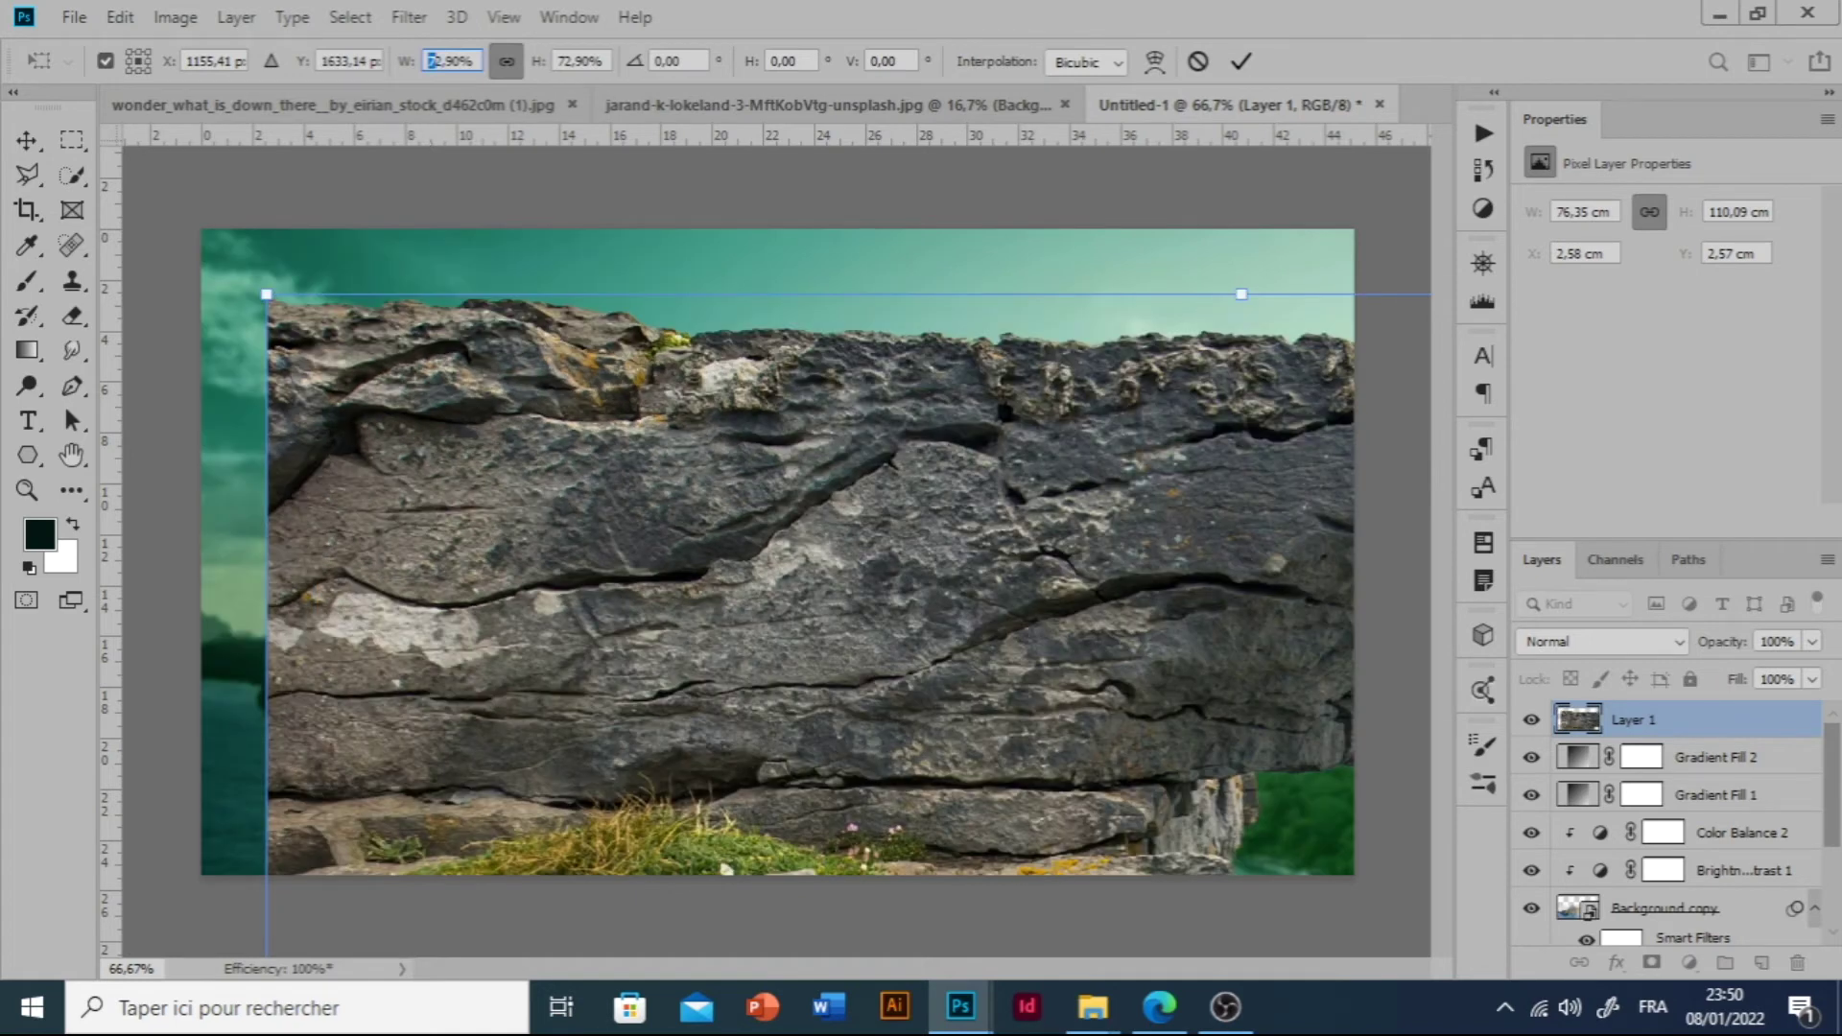
{"action": "type", "text": "3"}
{"action": "key", "text": "Return"}
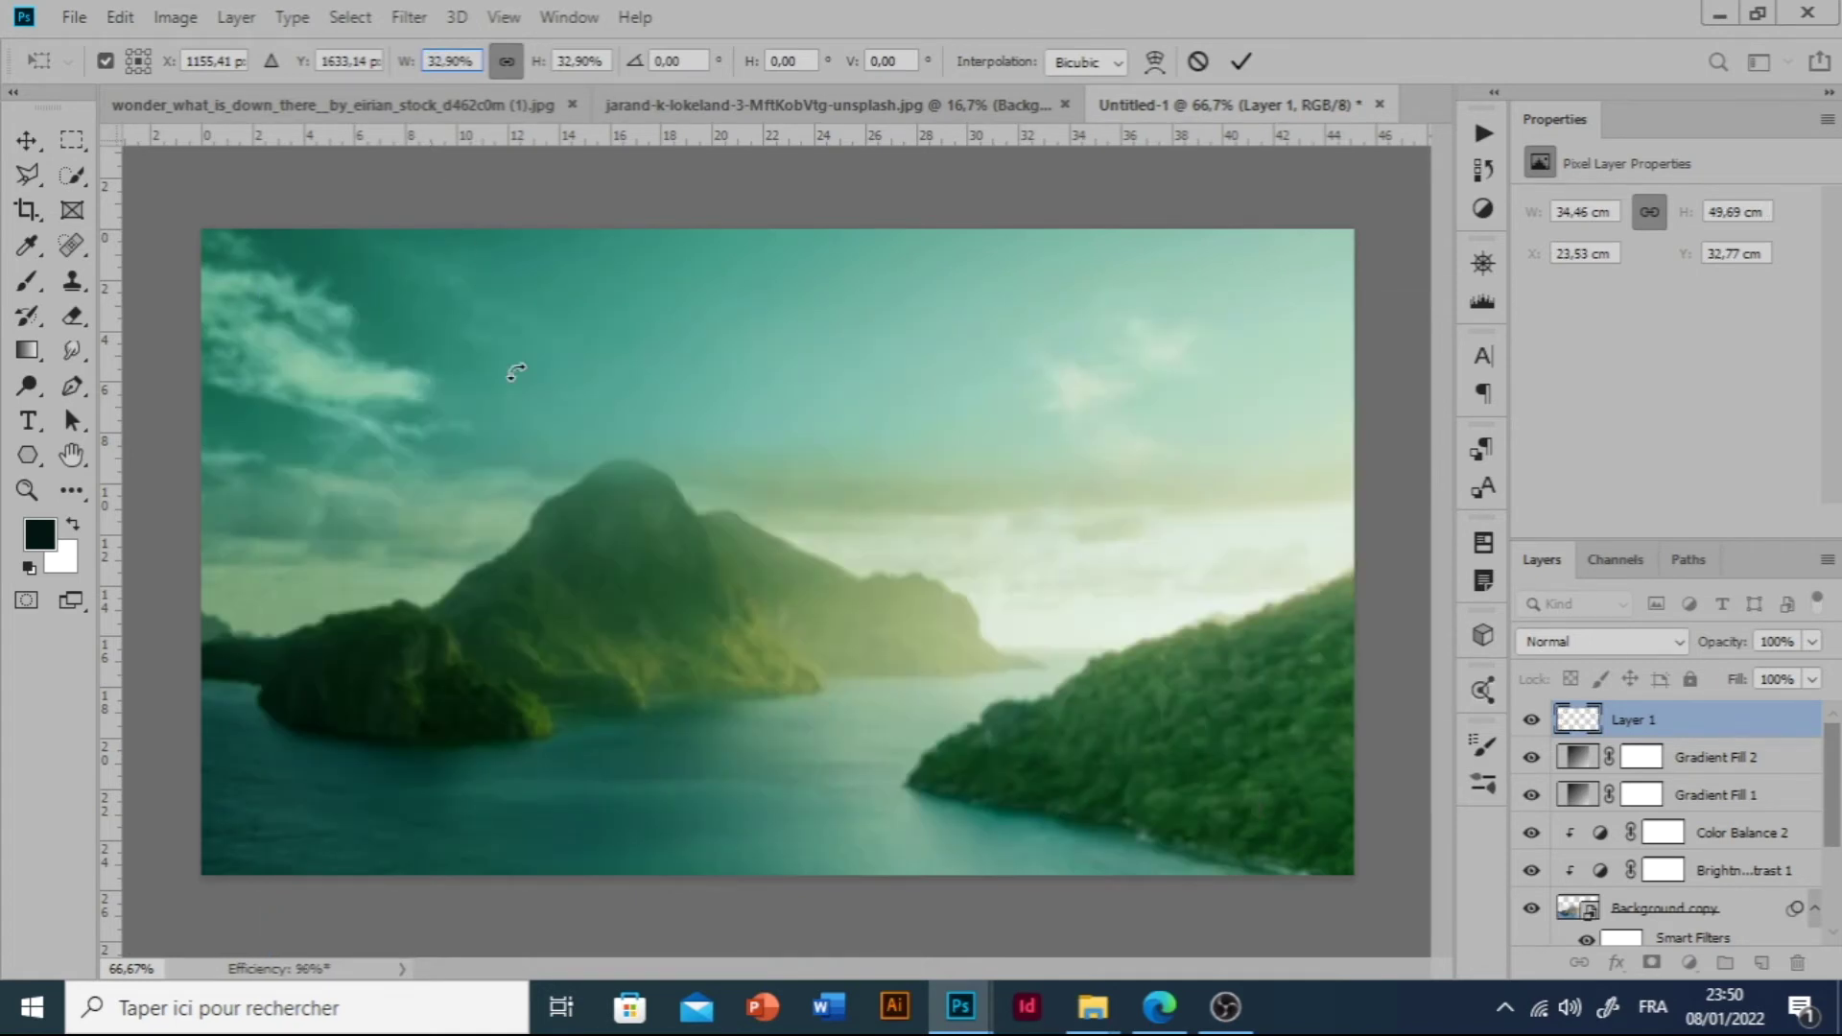
Shrink the cliff to about 20.95% and place it over the left part of the seascape.
{"action": "key", "text": "ctrl+minus"}
{"action": "key", "text": "ctrl+minus"}
{"action": "left_click_drag", "start_coordinate": [1024, 815], "coordinate": [838, 489]}
{"action": "left_click_drag", "start_coordinate": [928, 434], "coordinate": [678, 497]}
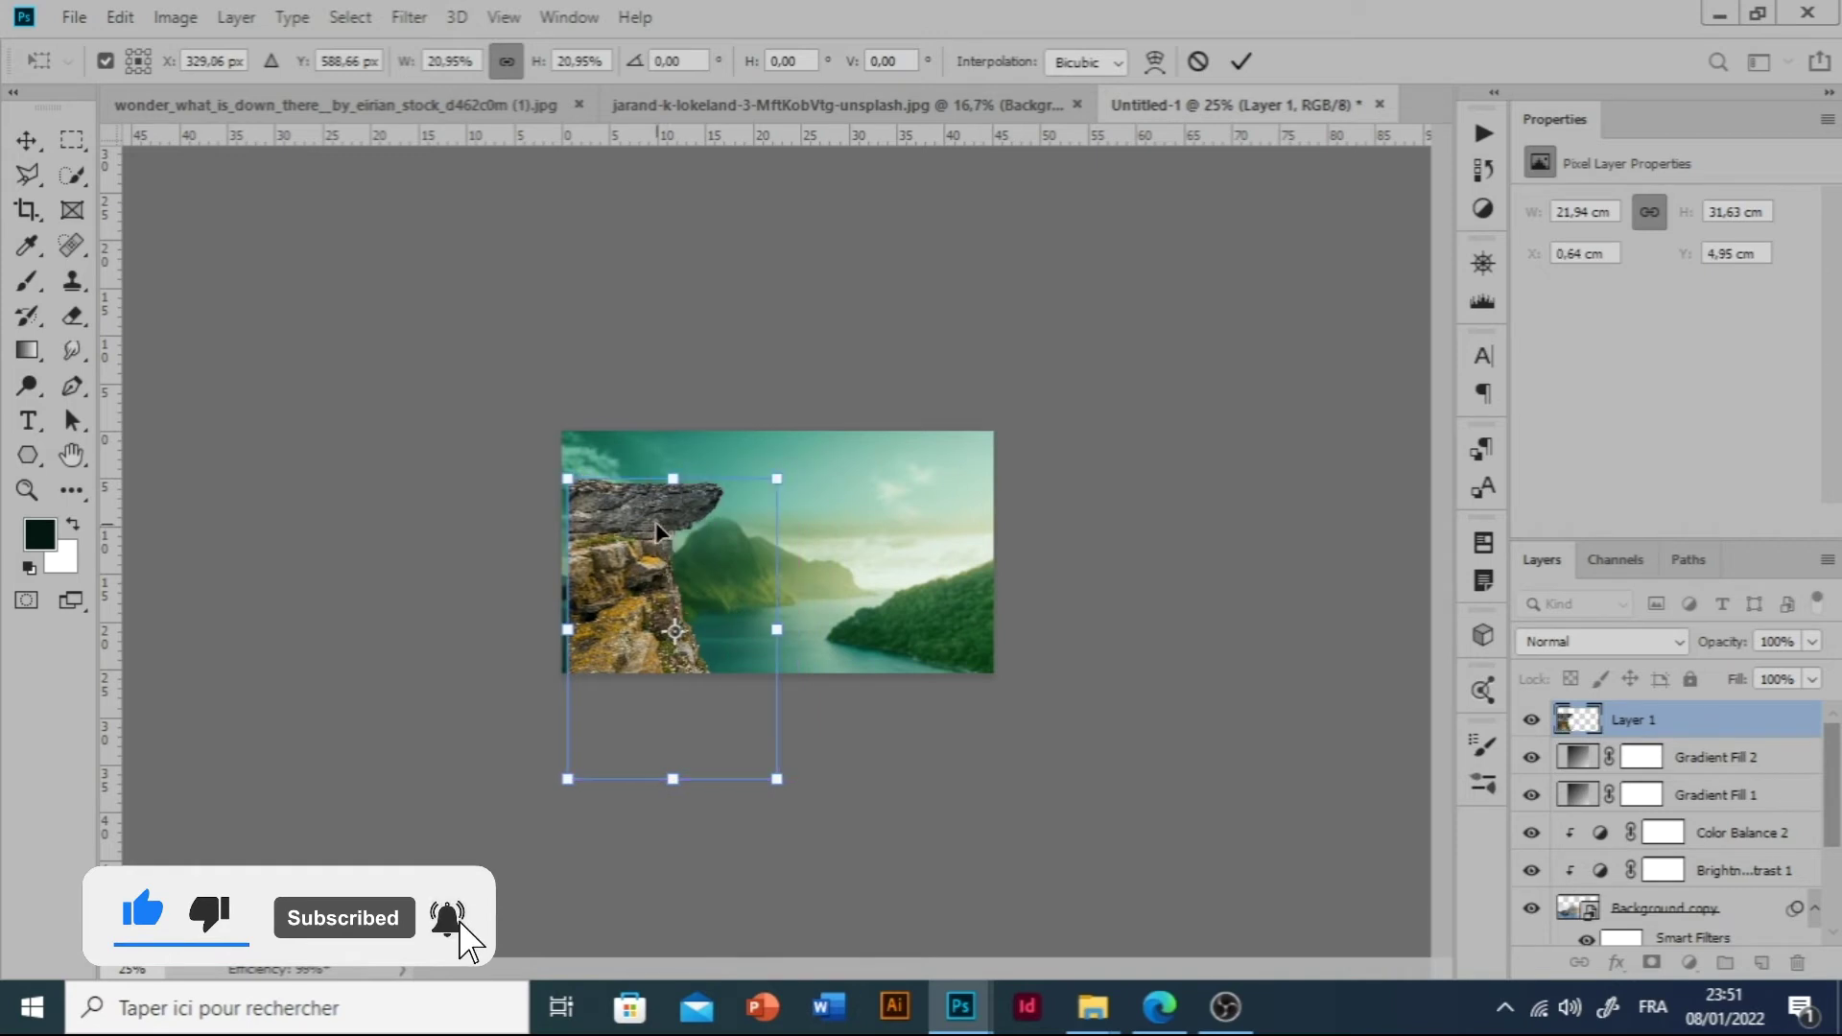
Reduce the cliff to about 19.13%, align it with the canvas's left edge about 7.62 cm down, and apply the transform.
{"action": "key", "text": "ctrl+plus"}
{"action": "key", "text": "ctrl+plus"}
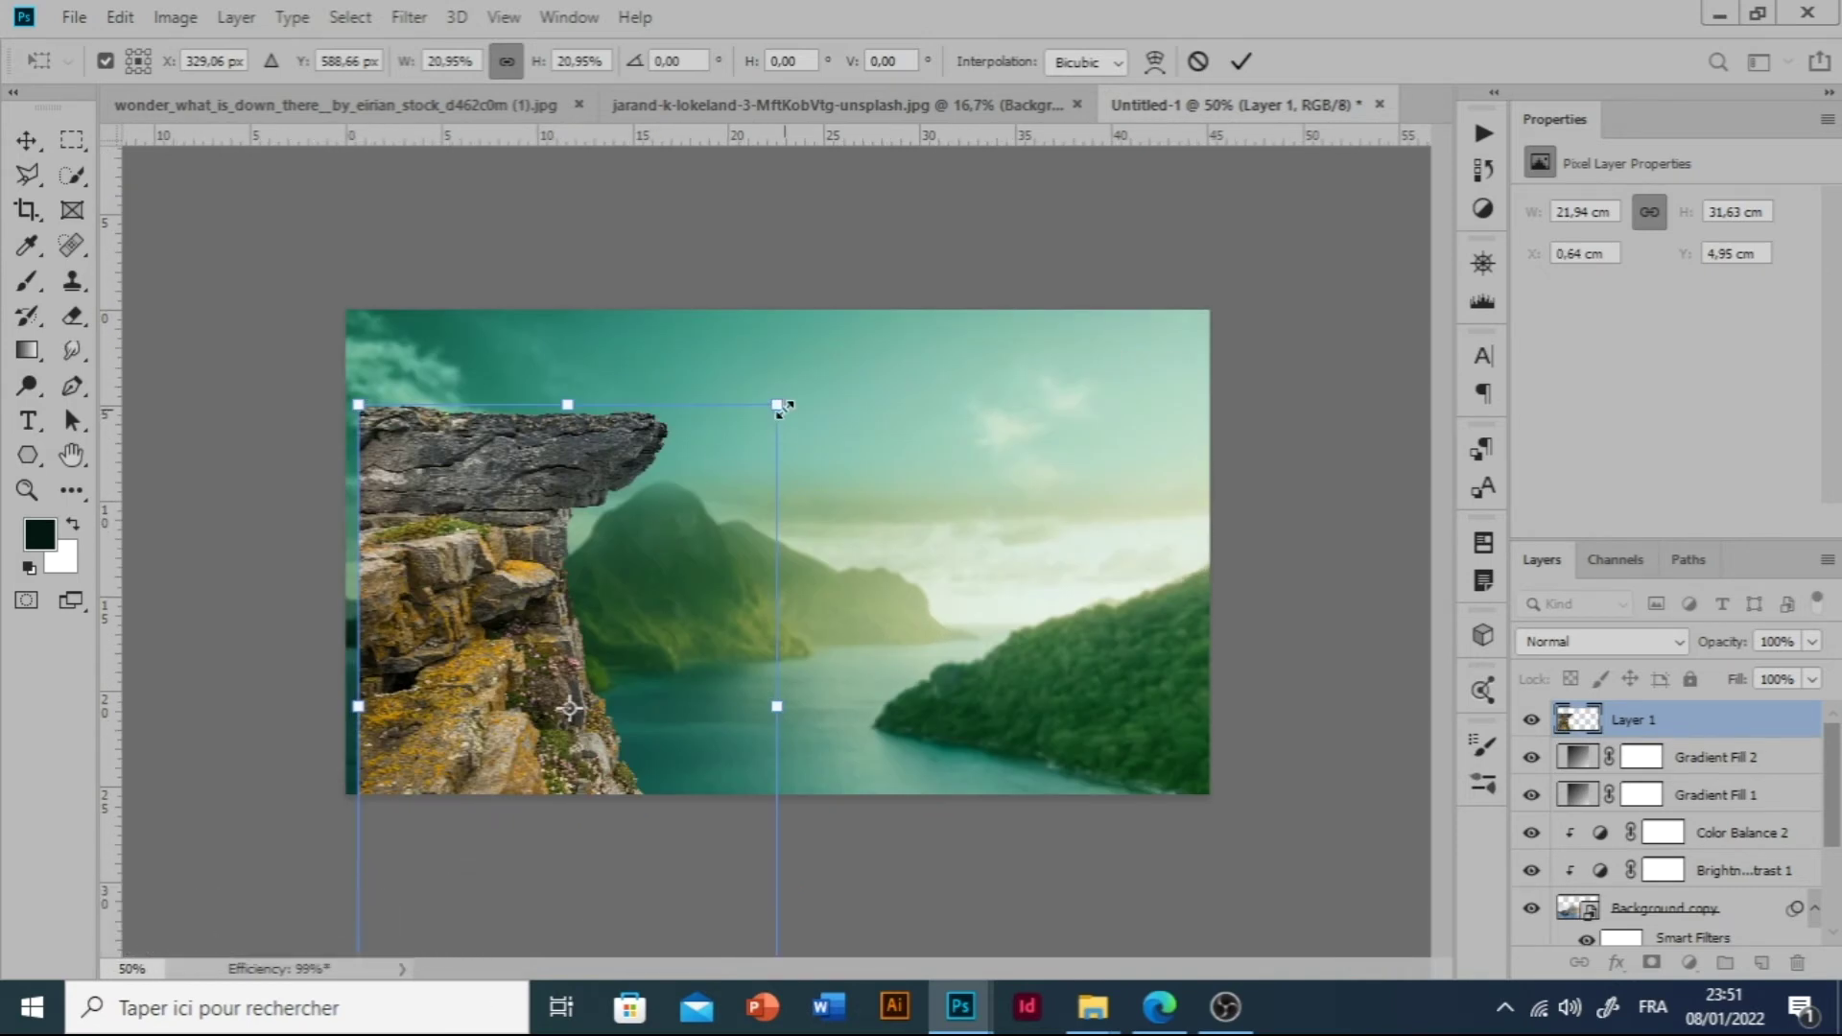
{"action": "left_click_drag", "start_coordinate": [779, 405], "coordinate": [752, 464]}
{"action": "left_click_drag", "start_coordinate": [480, 630], "coordinate": [467, 590]}
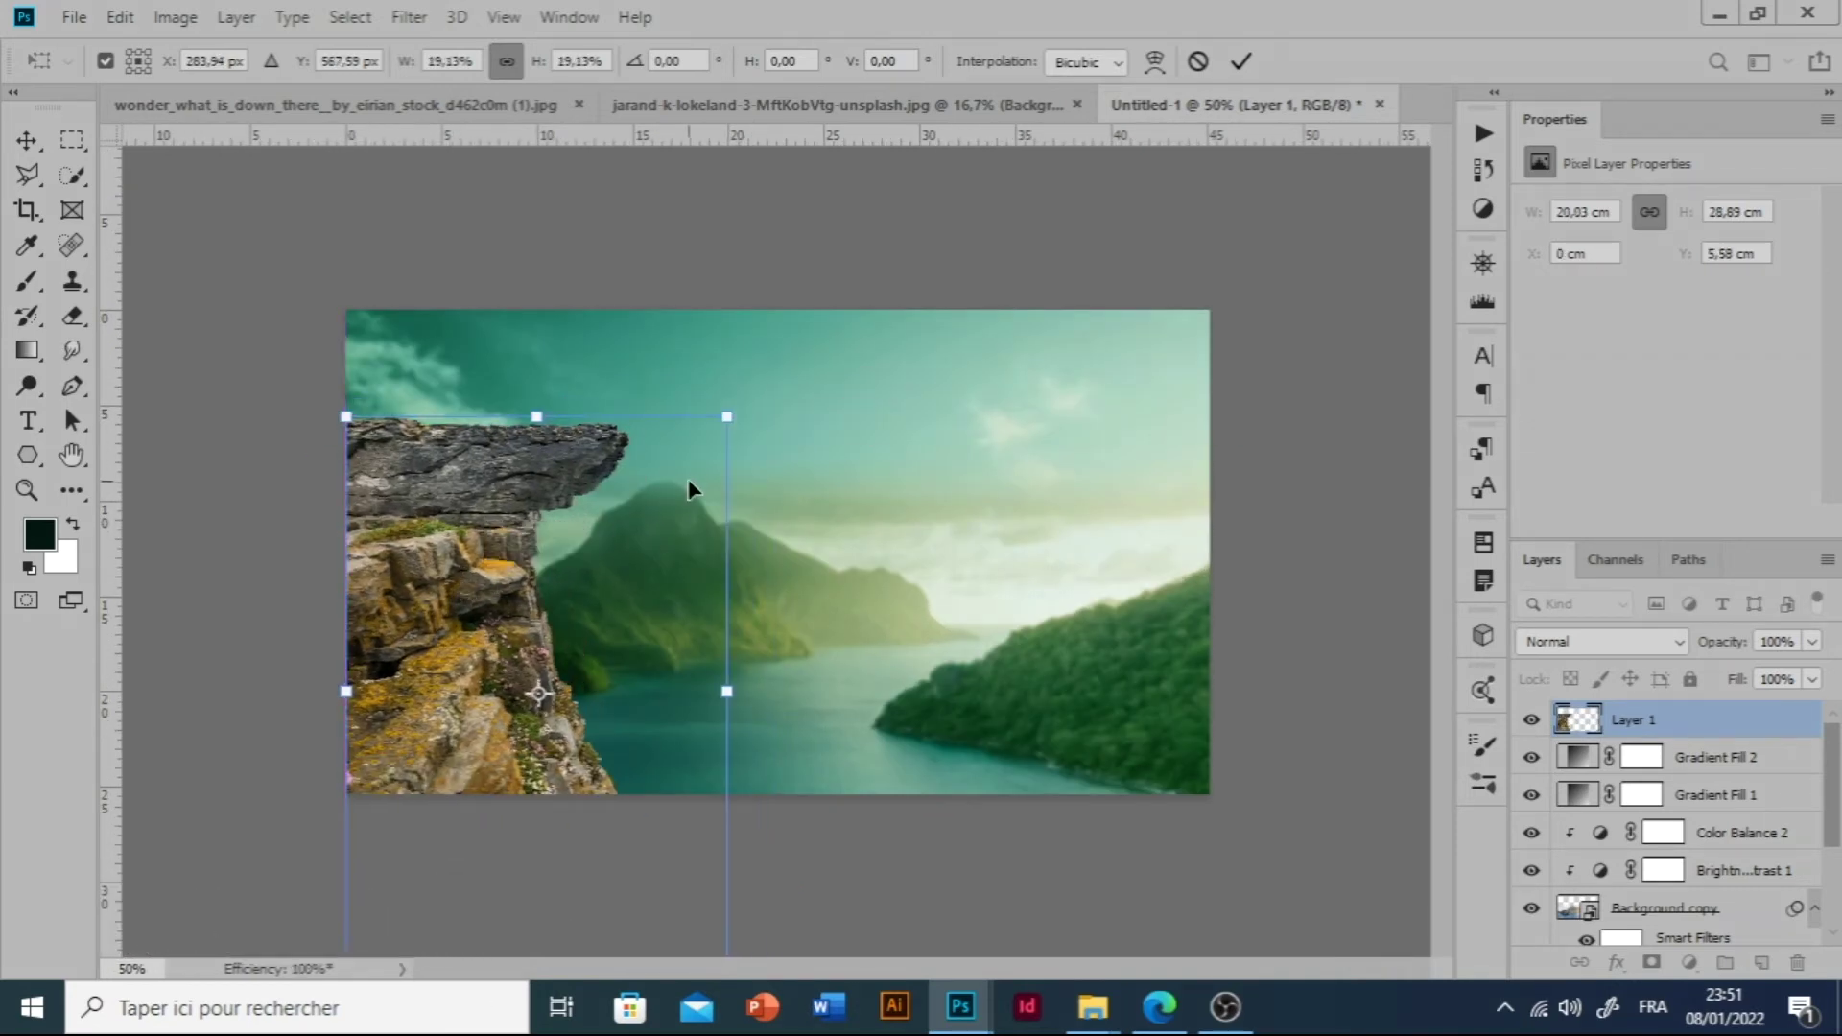
{"action": "mouse_move", "coordinate": [514, 496]}
{"action": "left_mouse_down"}
{"action": "mouse_move", "coordinate": [518, 549]}
{"action": "mouse_move", "coordinate": [515, 530]}
{"action": "left_mouse_up"}
{"action": "key", "text": "Return"}
{"action": "key", "text": "Return"}
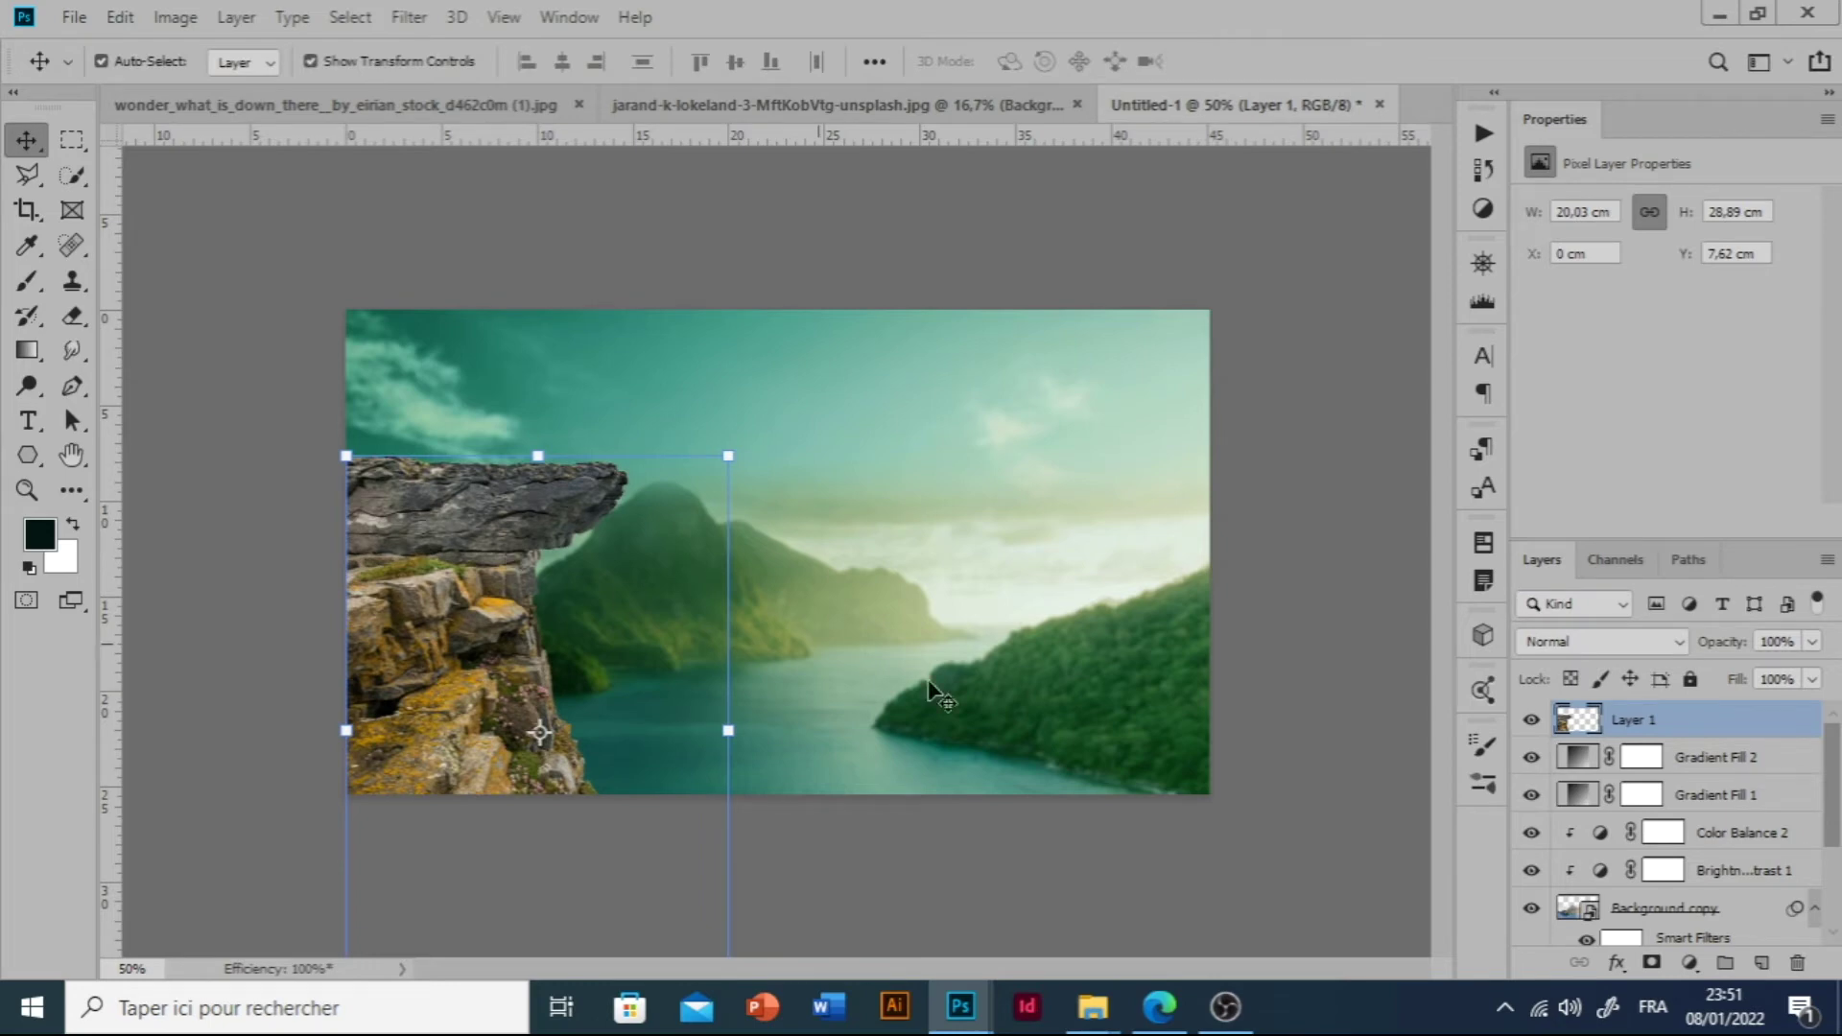
Add a Color Balance adjustment clipped to the cliff layer and shift its midtones toward cyan and blue.
{"action": "left_click", "coordinate": [1690, 962]}
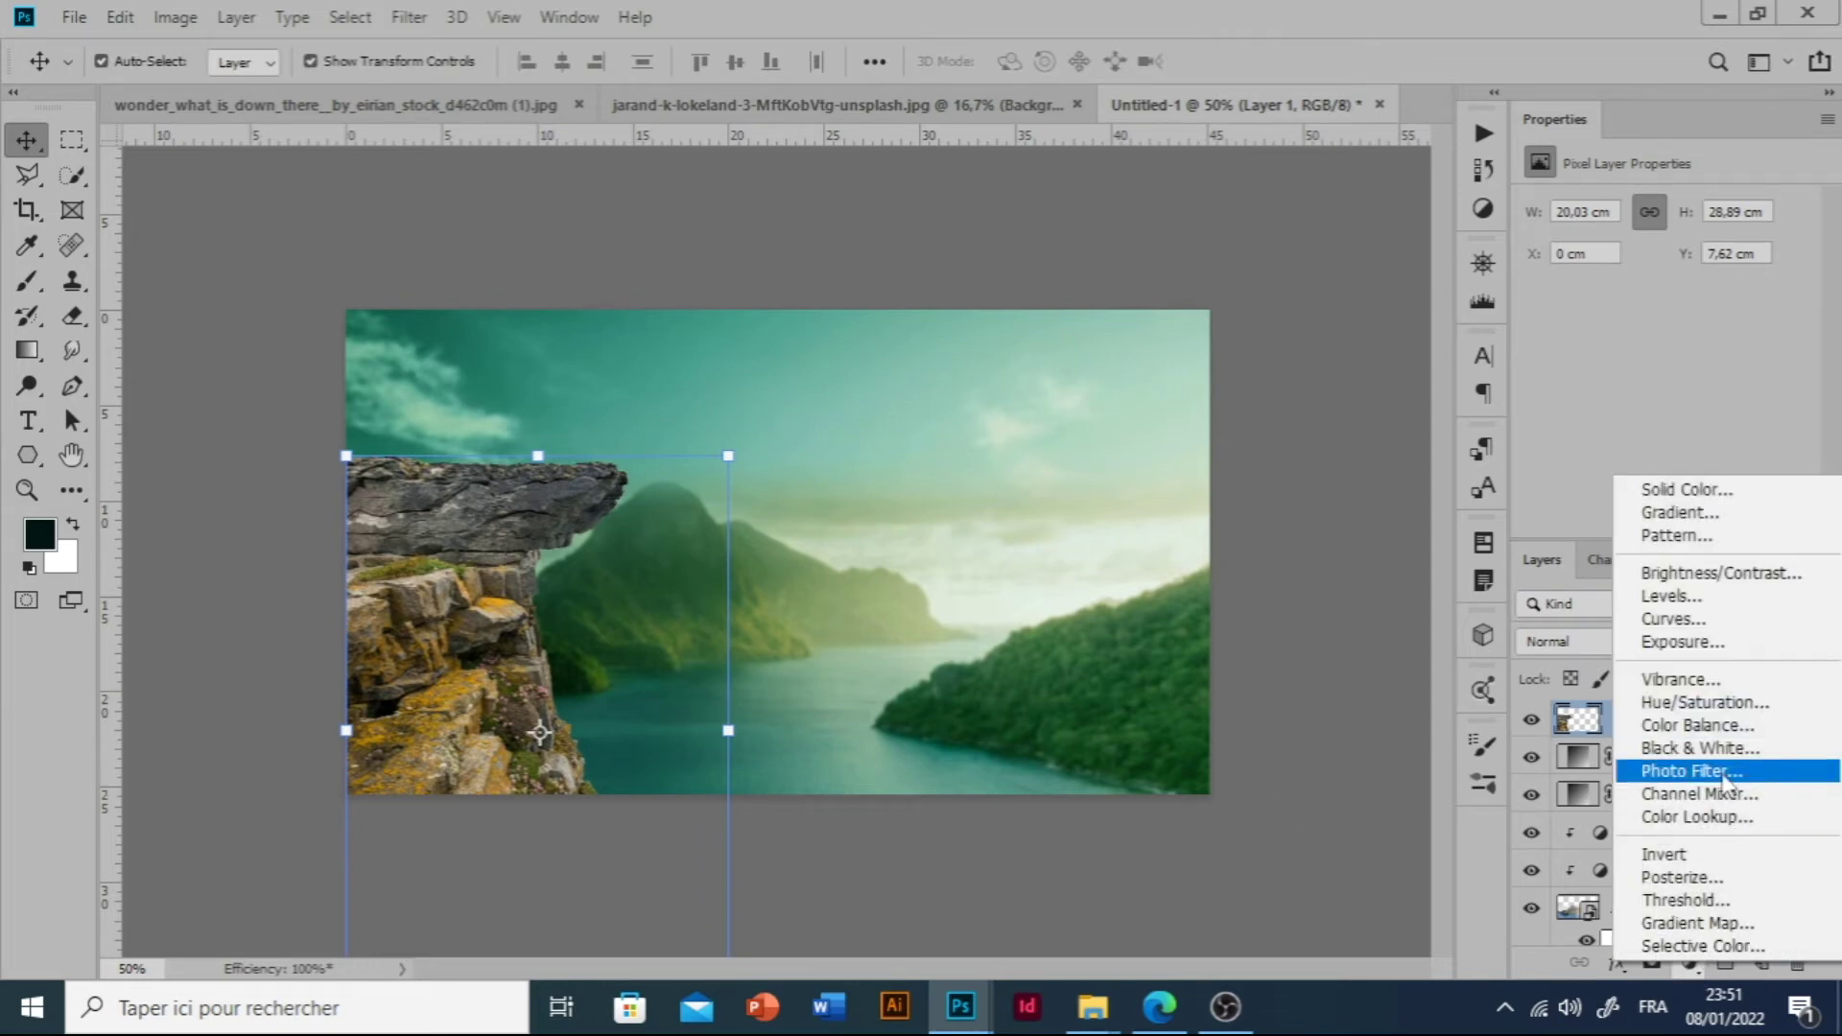
{"action": "left_click", "coordinate": [1738, 726]}
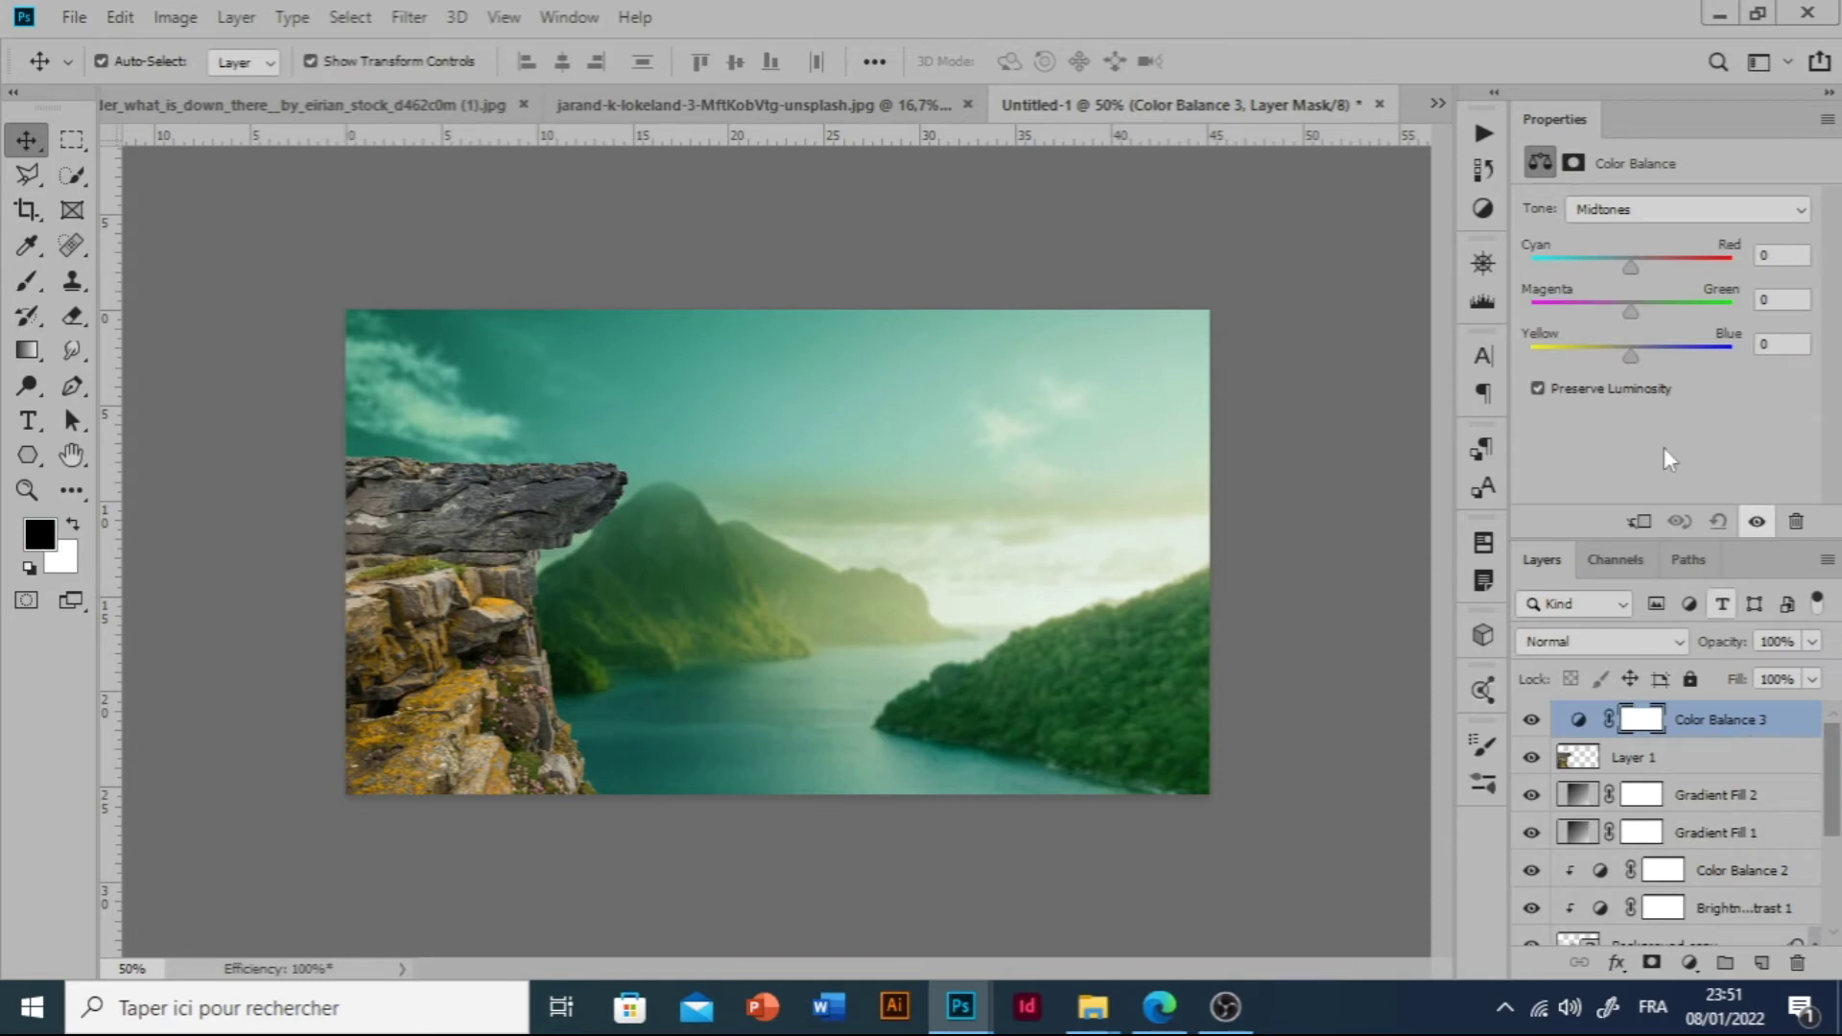
{"action": "left_click_drag", "start_coordinate": [1624, 260], "coordinate": [1618, 265]}
{"action": "left_click", "coordinate": [1639, 521]}
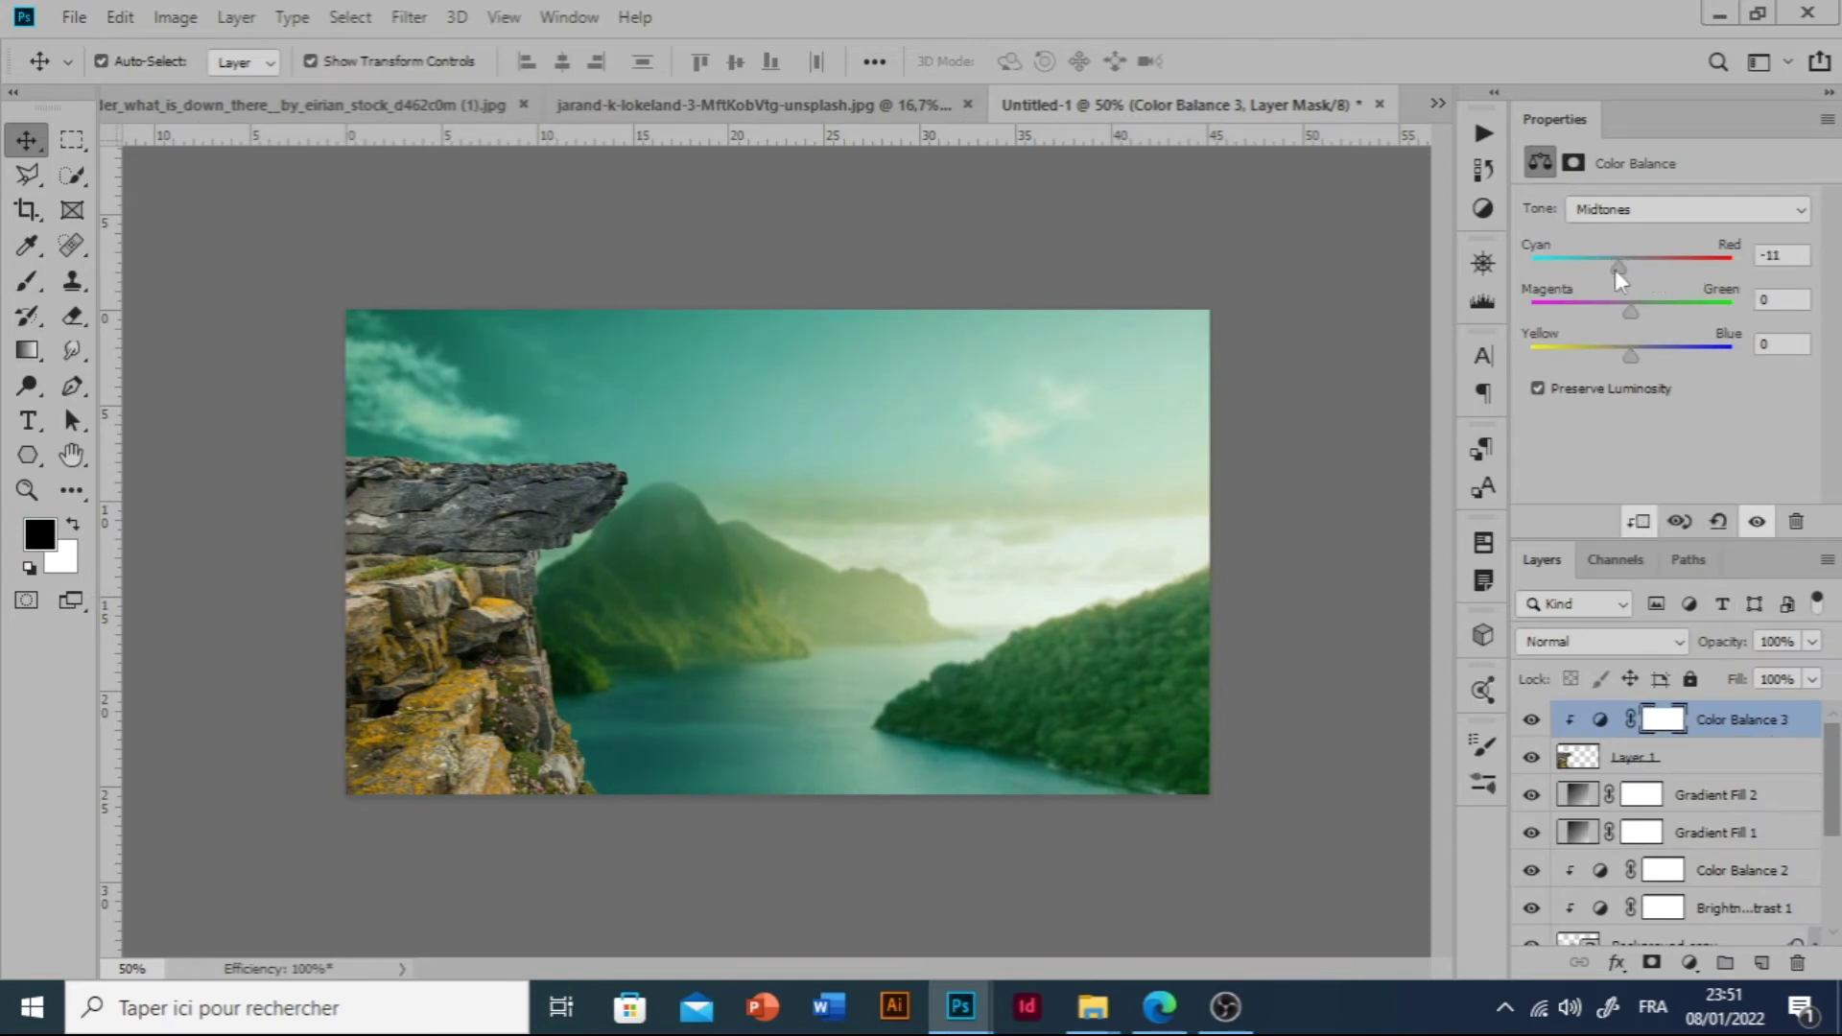
{"action": "left_click_drag", "start_coordinate": [1615, 267], "coordinate": [1648, 353]}
Create a new layer above the cliff's color balance and choose a muted tan Brush color with a hue of 40°.
{"action": "left_click", "coordinate": [1756, 962]}
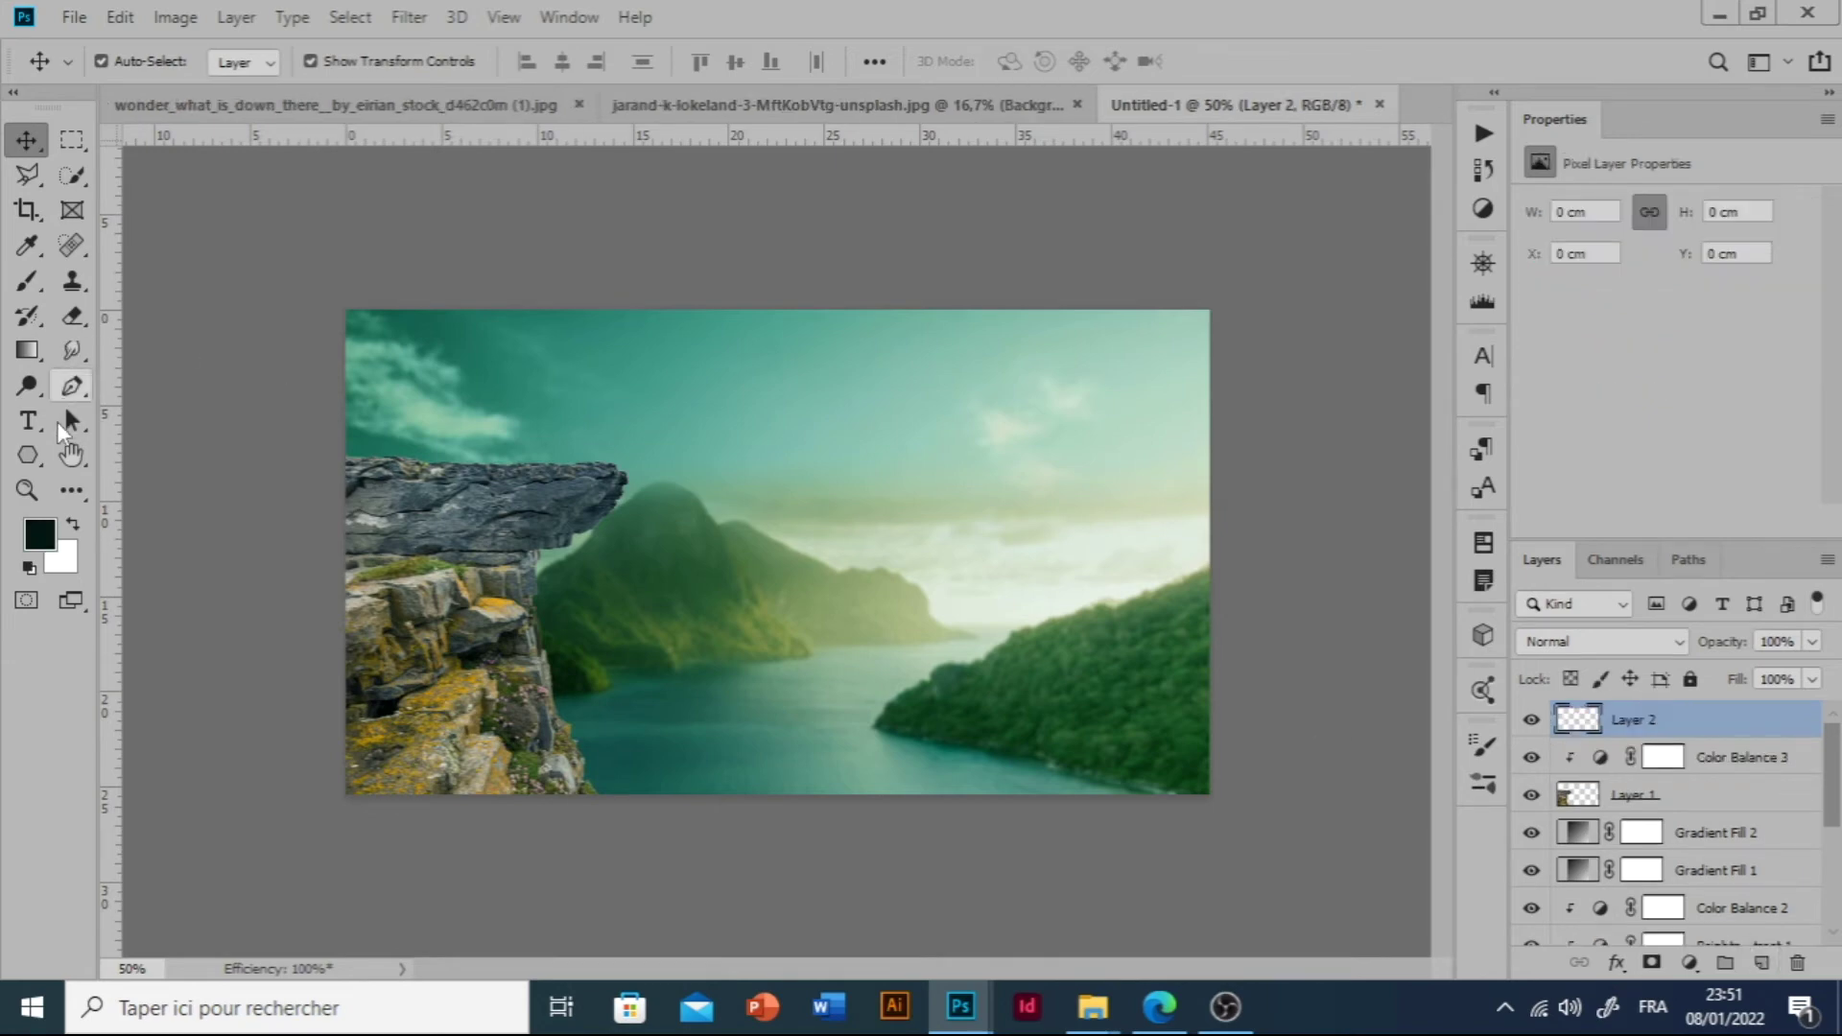
{"action": "left_click", "coordinate": [30, 284]}
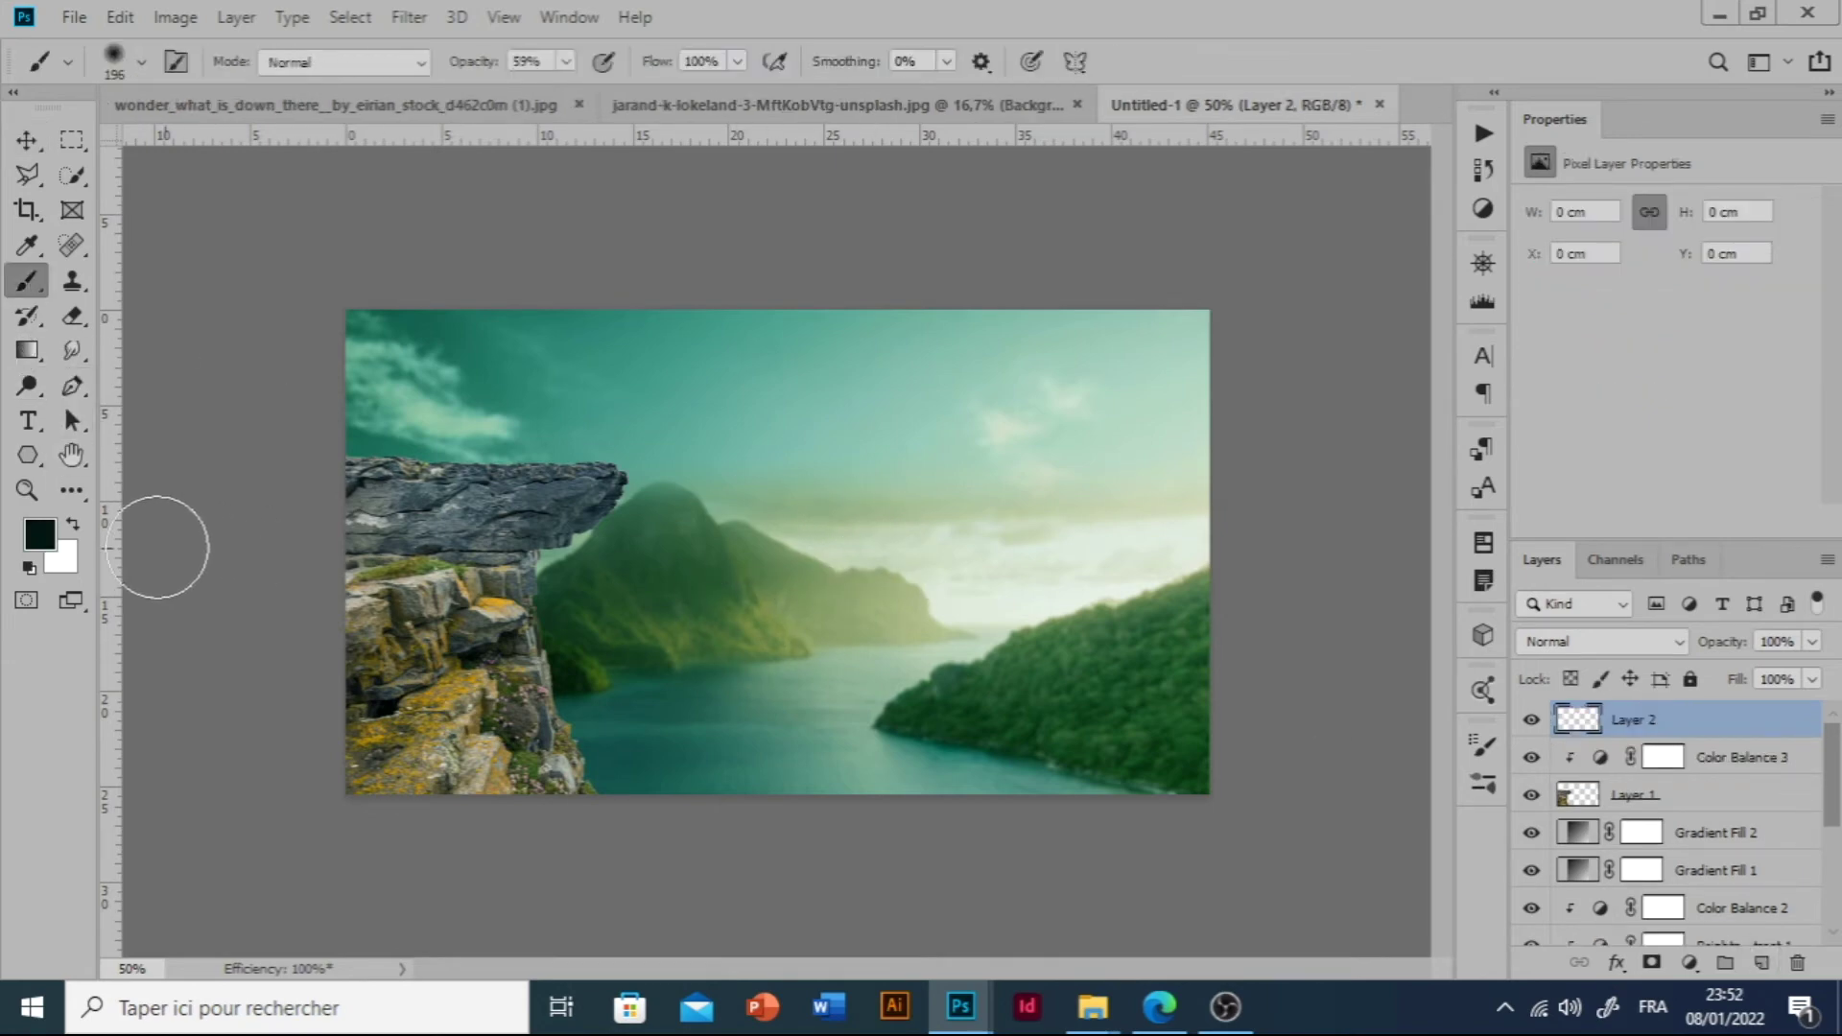
{"action": "left_click", "coordinate": [39, 533]}
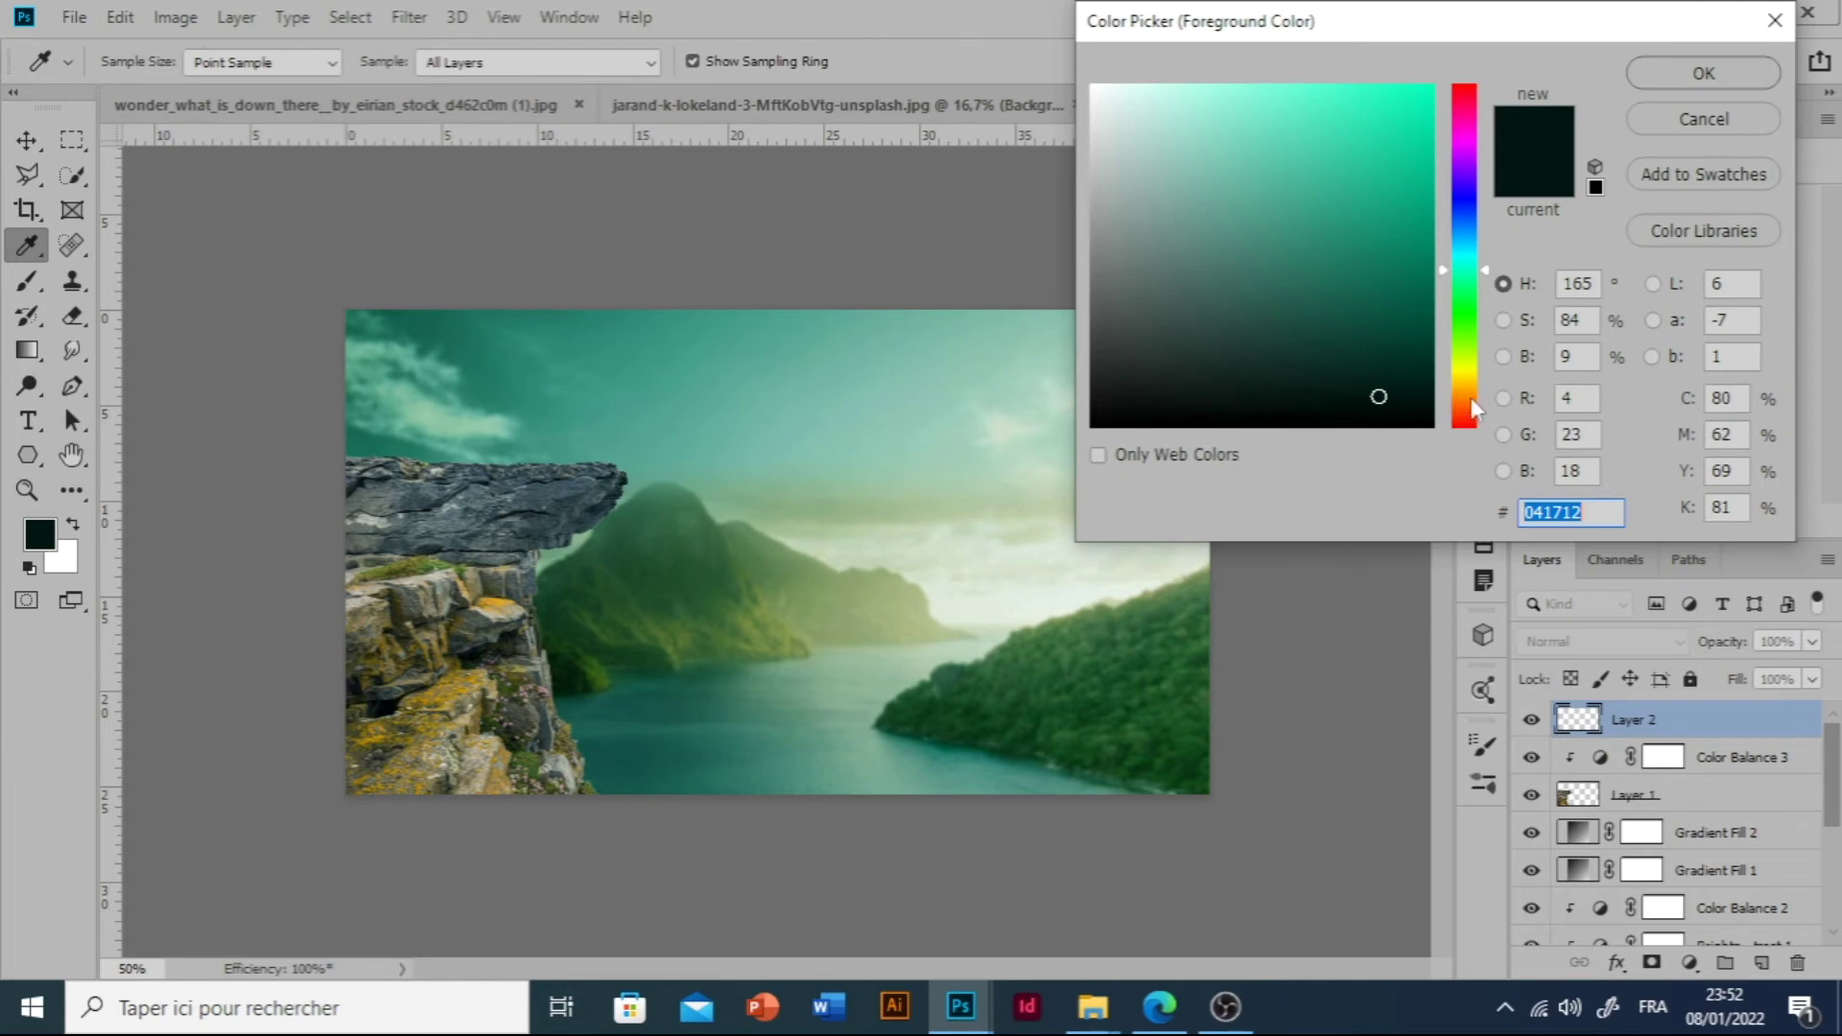
{"action": "left_click", "coordinate": [1466, 383]}
{"action": "left_click_drag", "start_coordinate": [1466, 382], "coordinate": [1472, 389]}
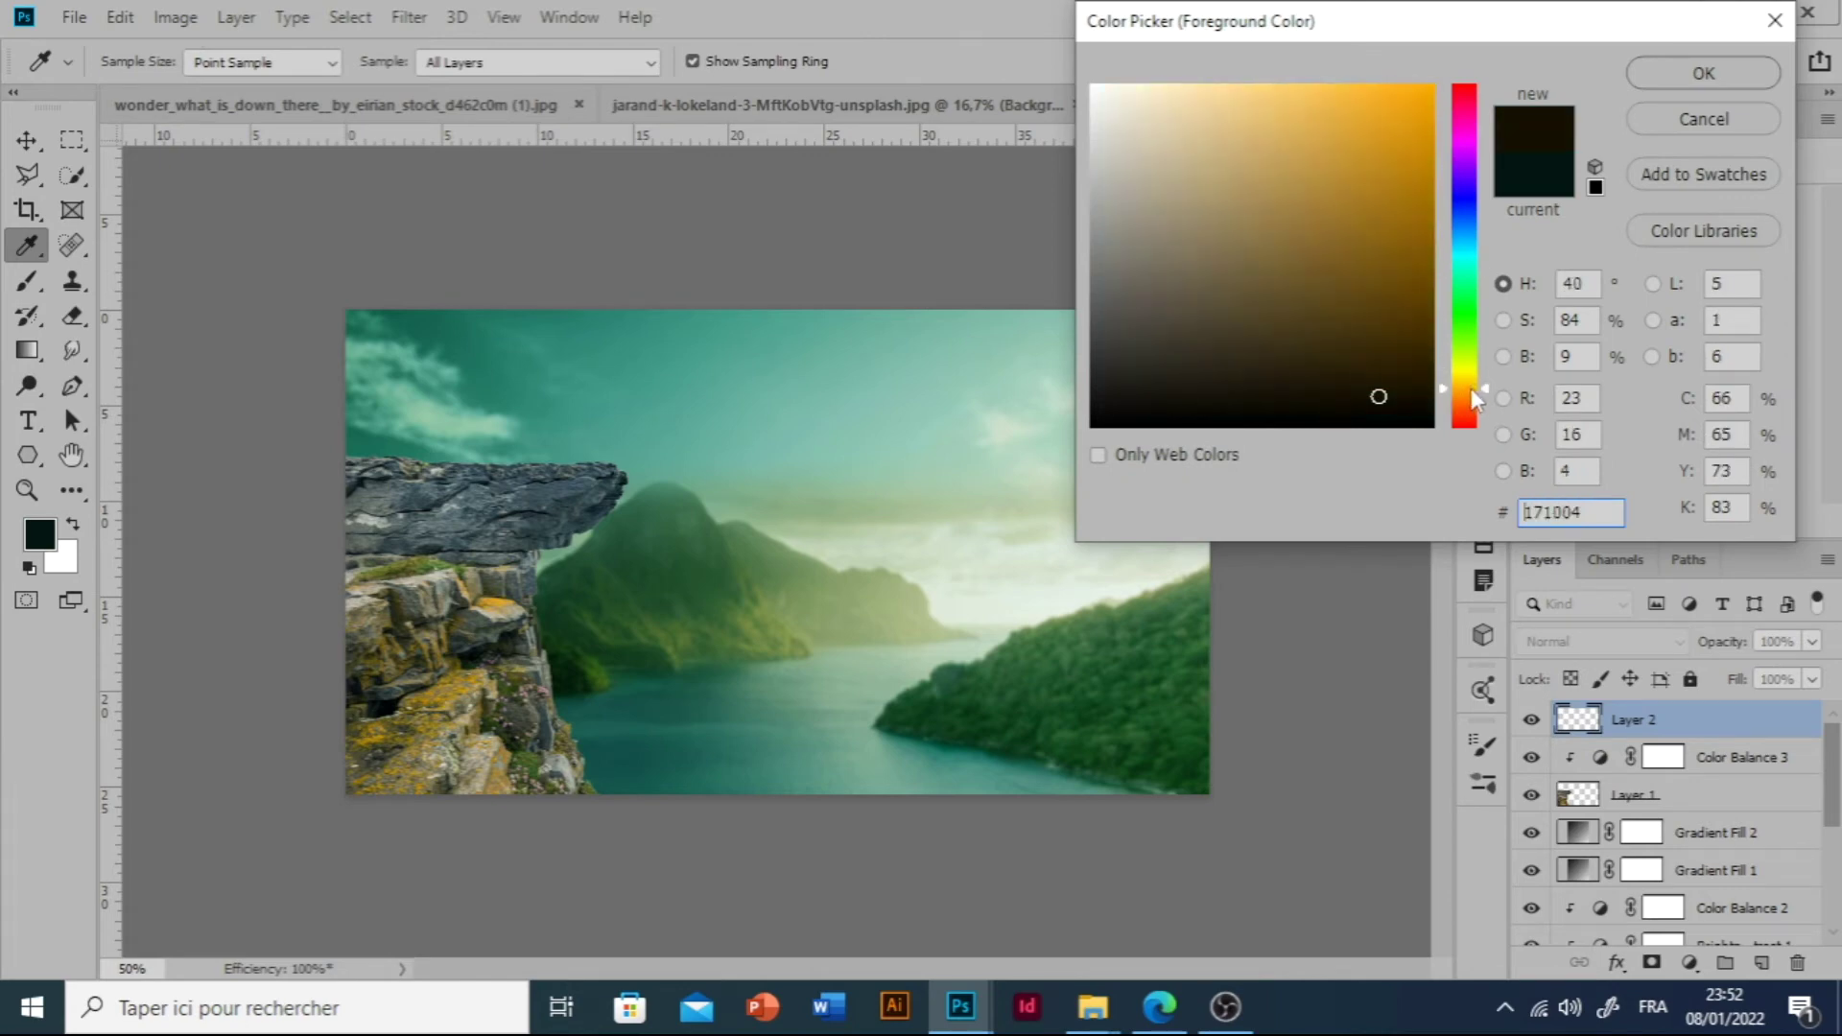
{"action": "left_click", "coordinate": [1244, 194]}
{"action": "left_click", "coordinate": [1695, 75]}
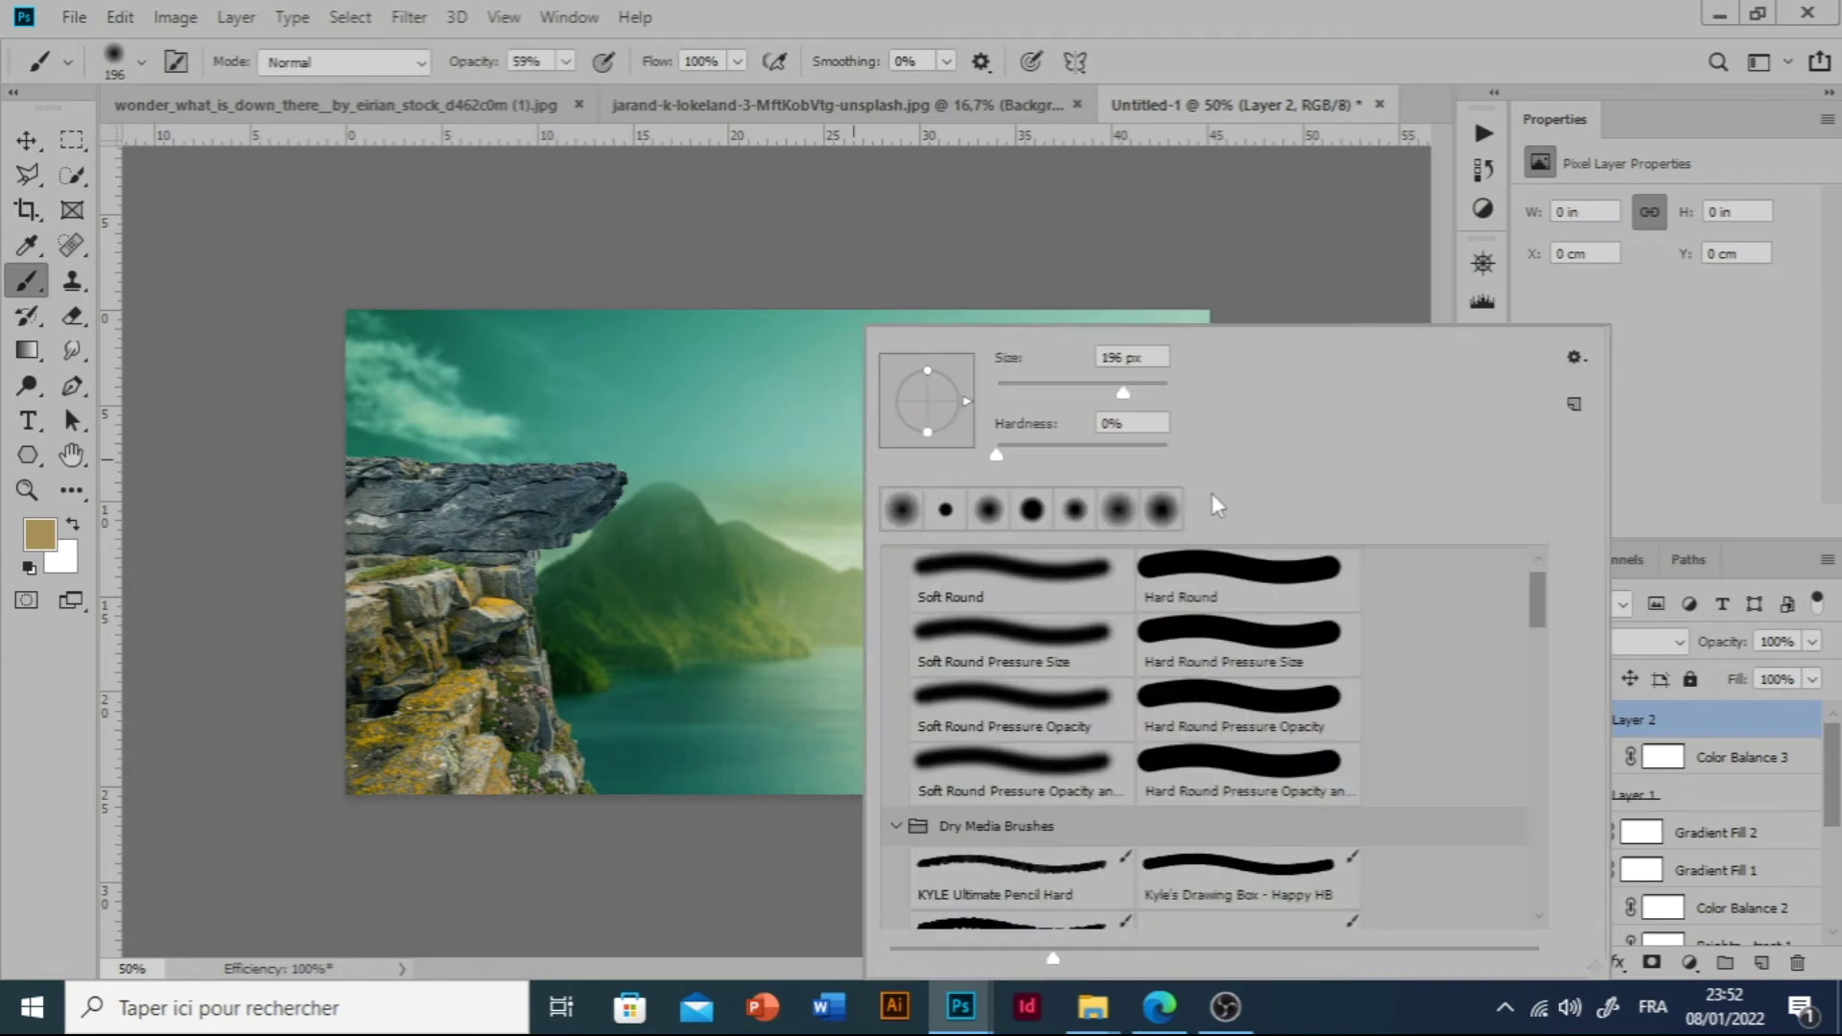
Paint a tan glow over the bright horizon at the image's right side with a soft 827 px brush at 45% opacity.
{"action": "left_click_drag", "start_coordinate": [1132, 396], "coordinate": [1180, 403]}
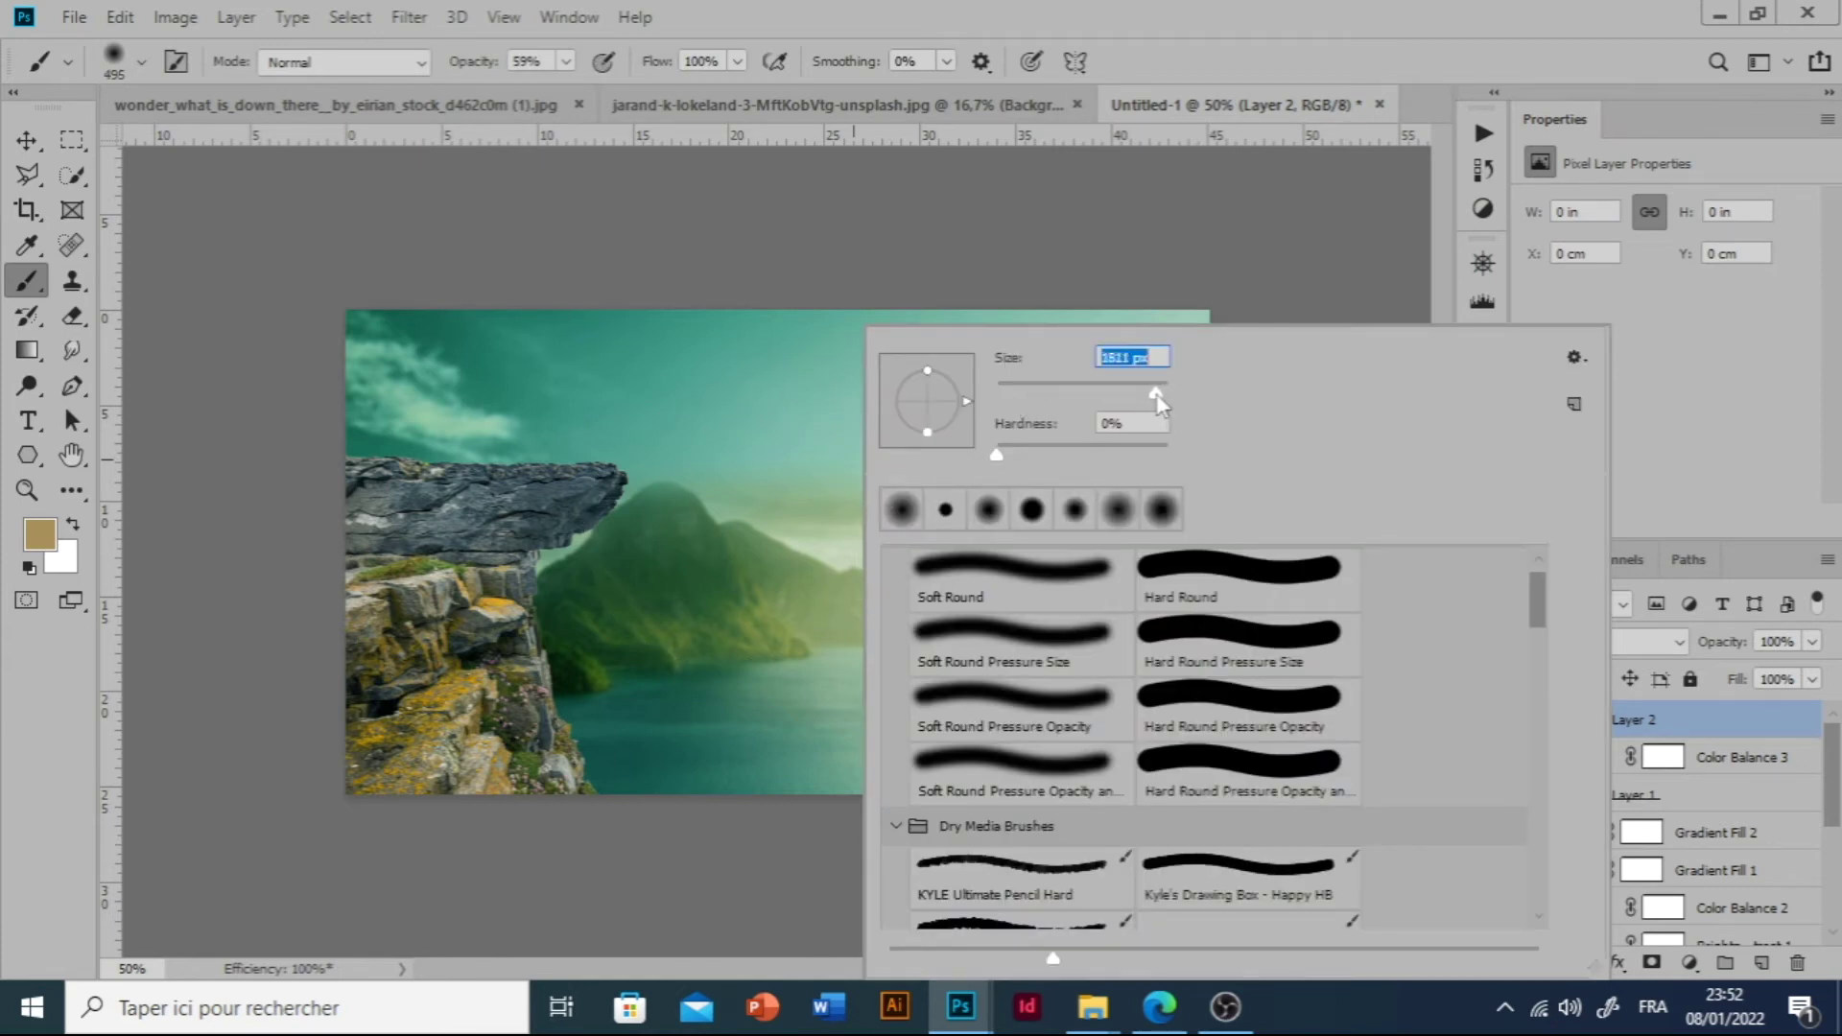
{"action": "left_click_drag", "start_coordinate": [1155, 392], "coordinate": [1142, 395]}
{"action": "left_click", "coordinate": [1226, 182]}
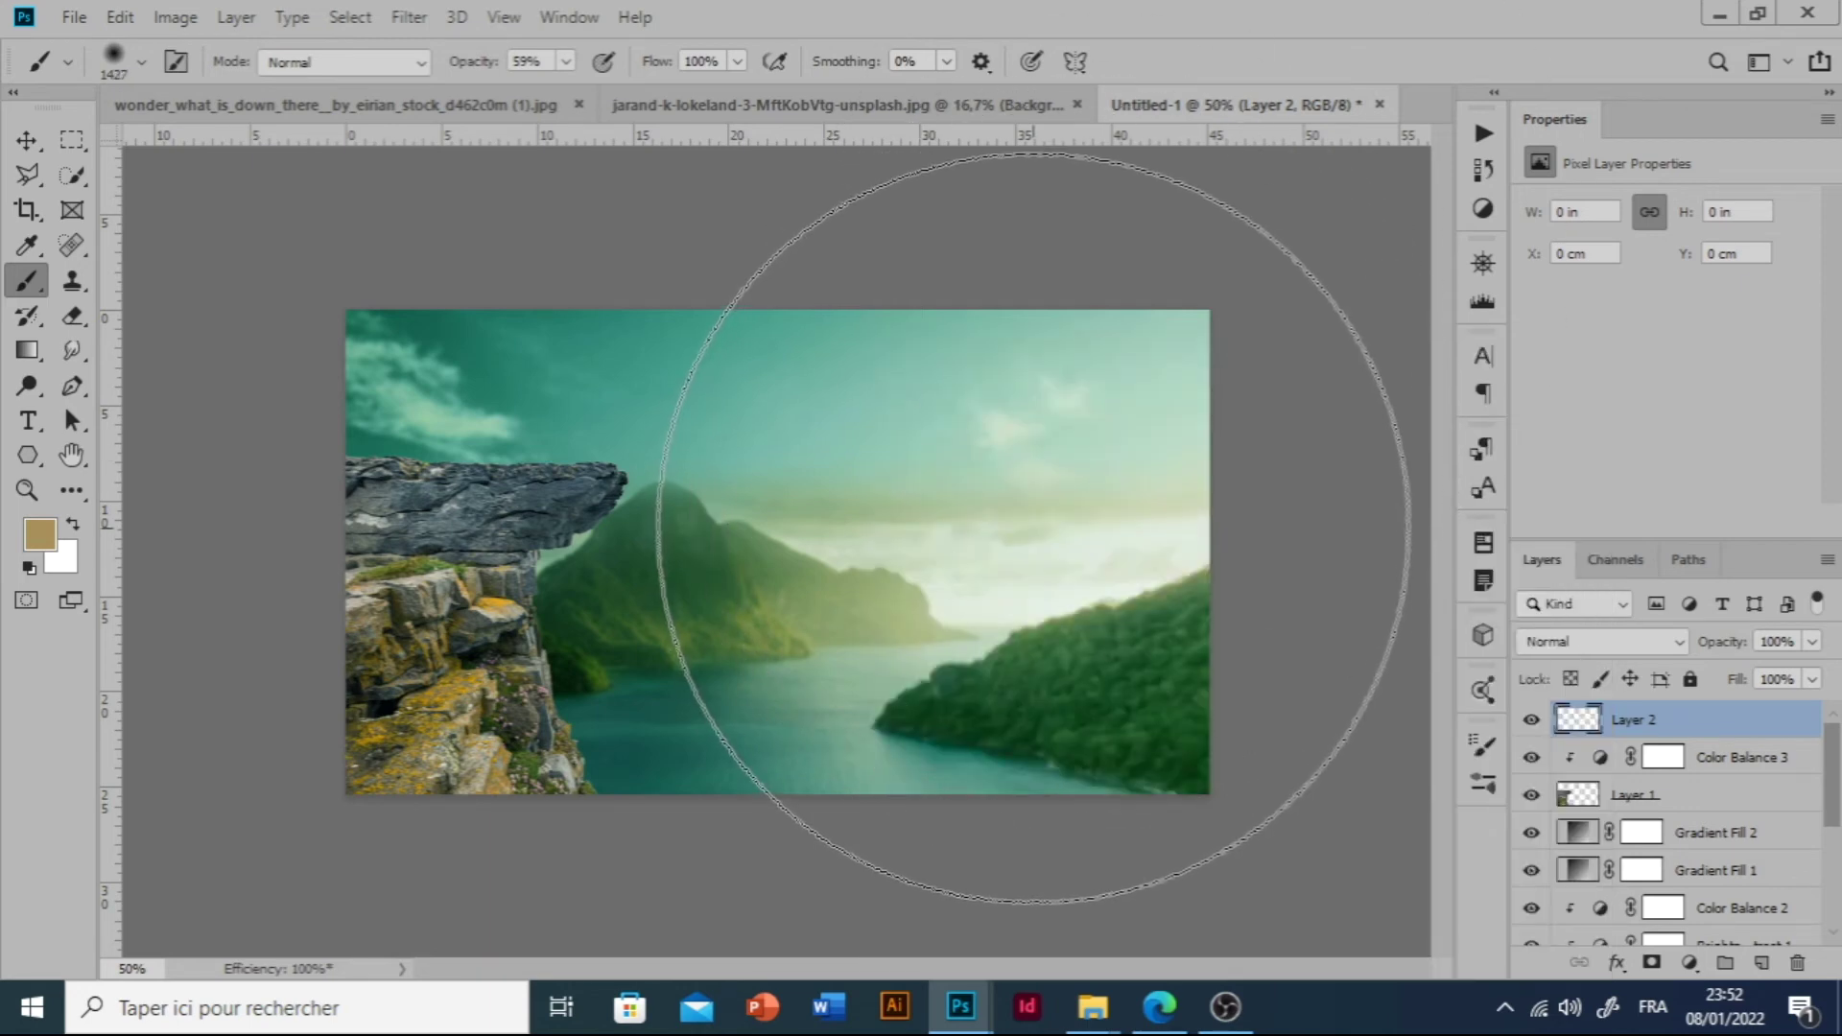
{"action": "left_click_drag", "start_coordinate": [1023, 526], "coordinate": [794, 563]}
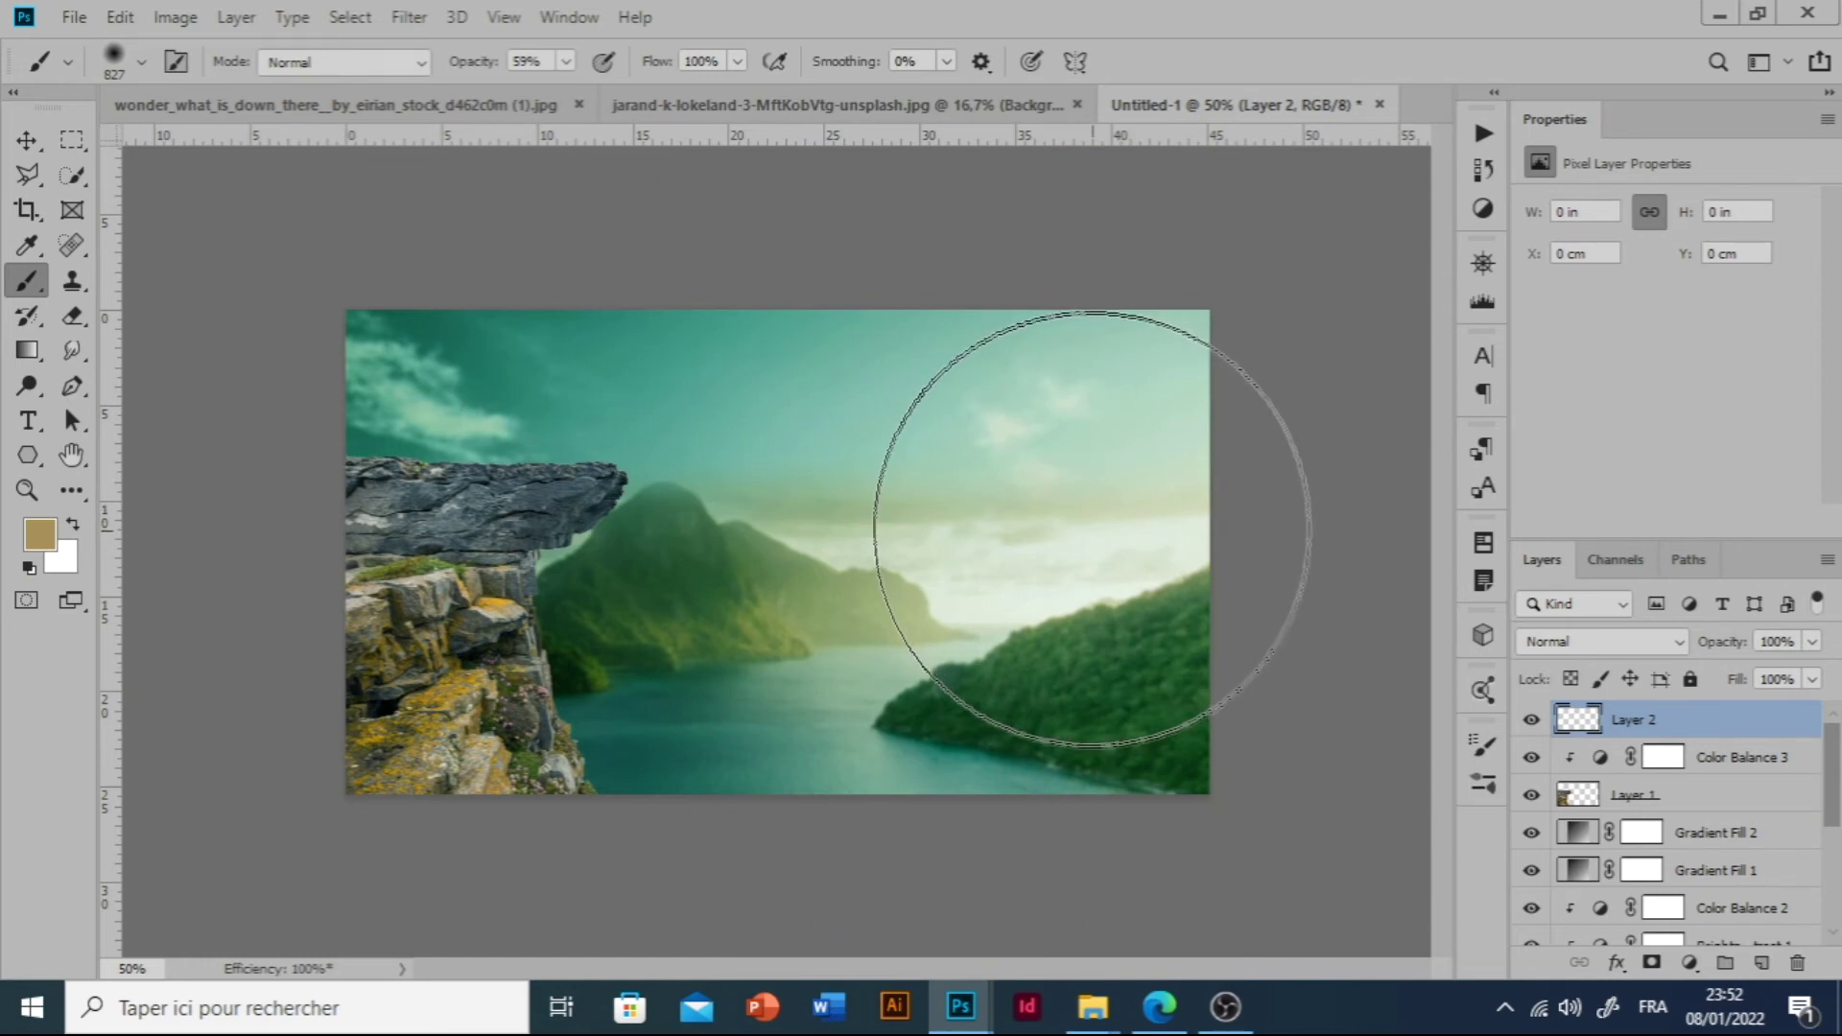
{"action": "left_click_drag", "start_coordinate": [478, 65], "coordinate": [455, 68]}
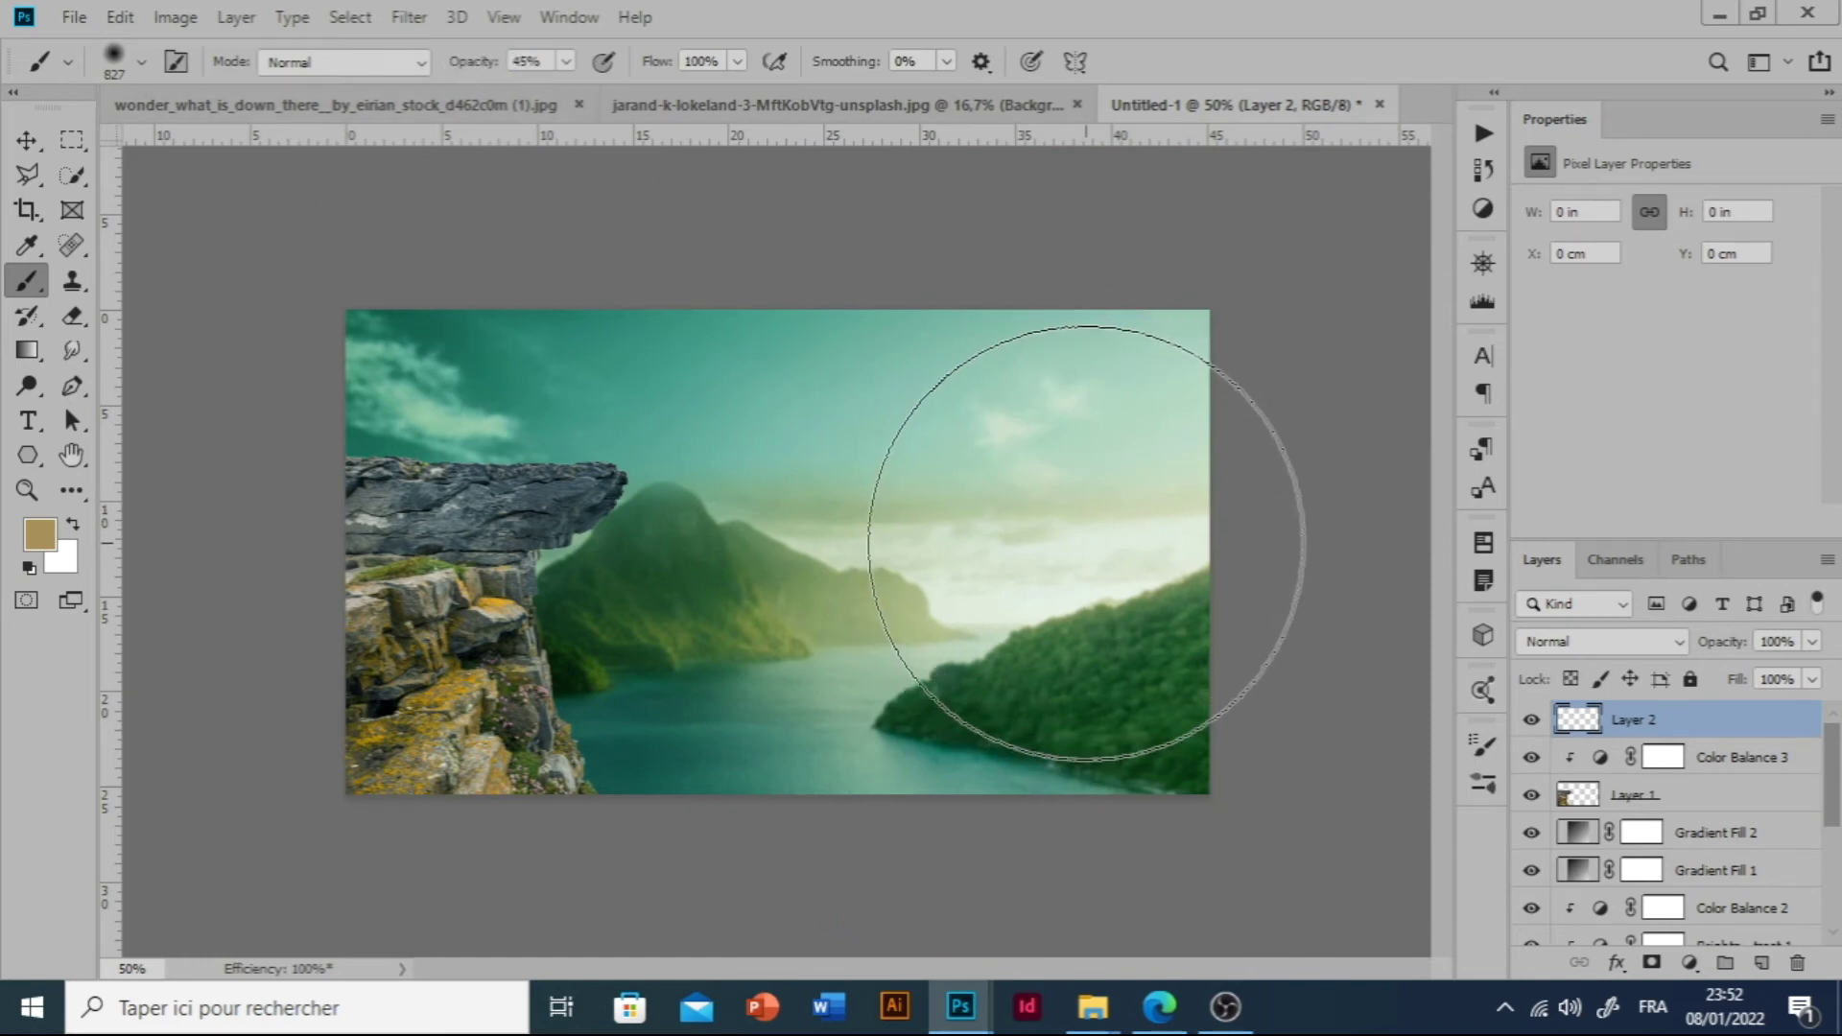
{"action": "left_click", "coordinate": [1086, 542]}
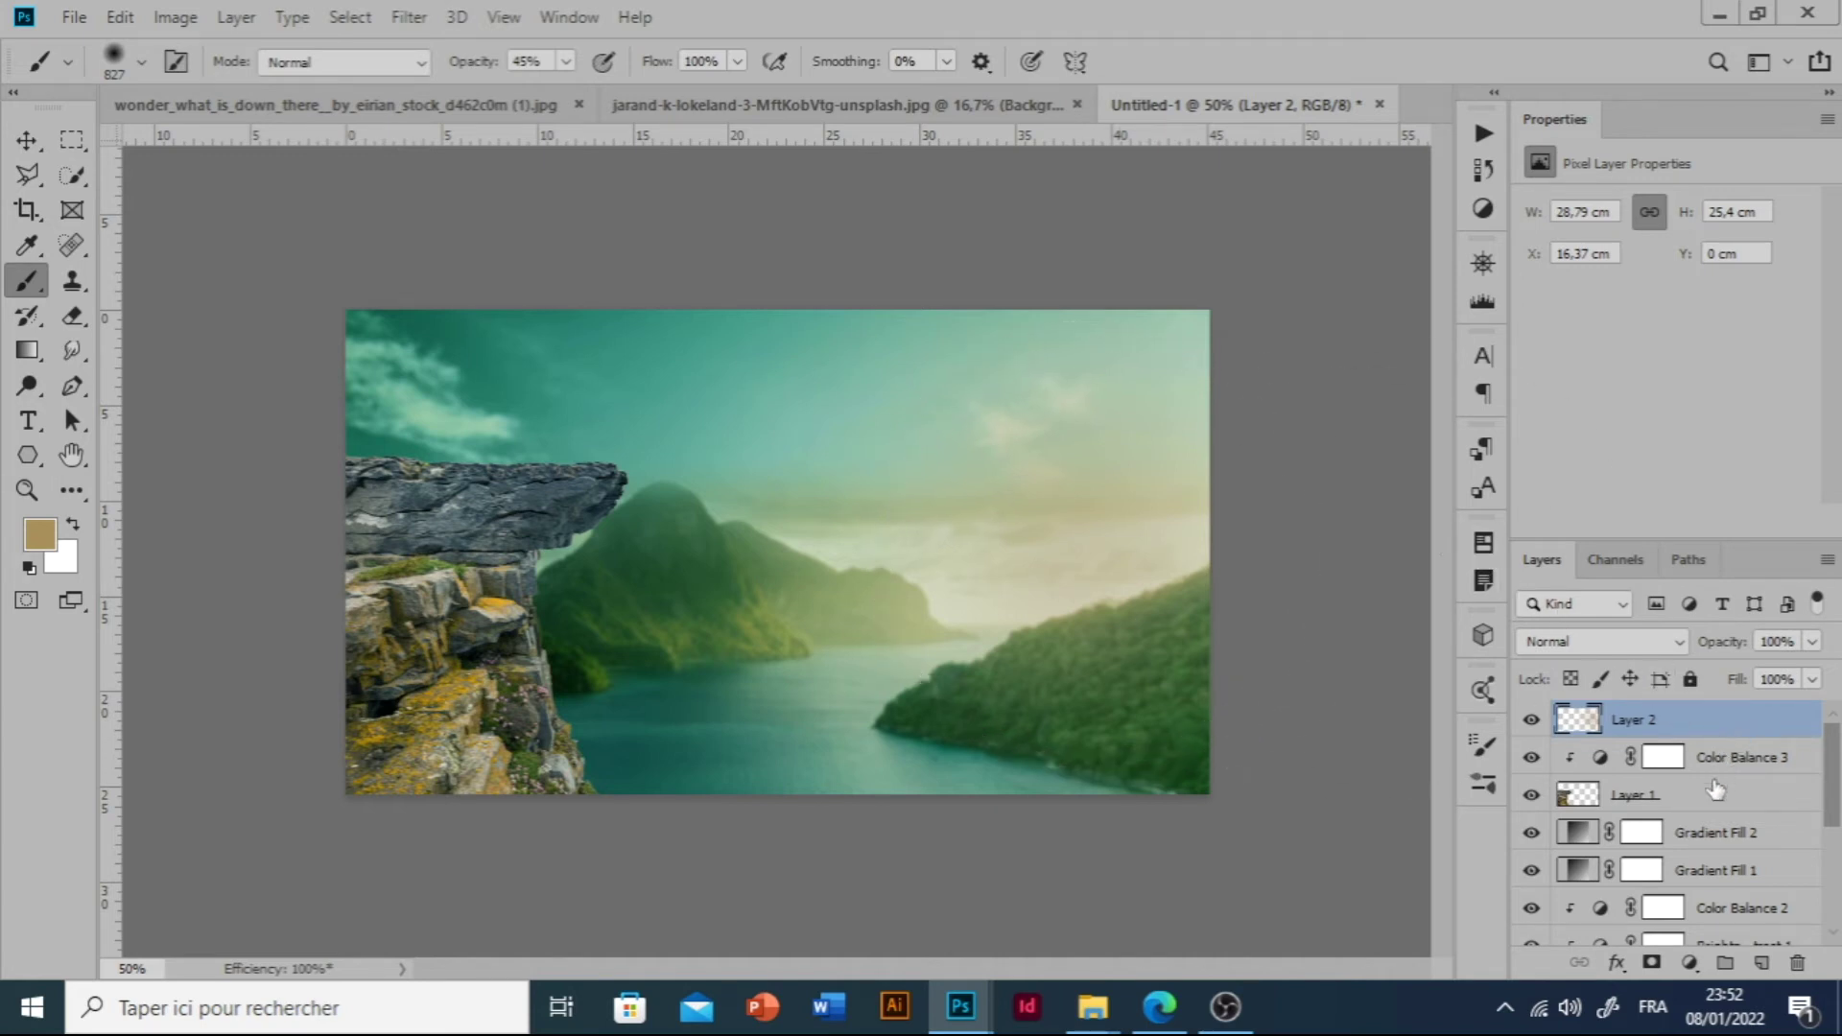
Set the tan glow layer's blend mode to Overlay and its opacity to 61%.
{"action": "left_click", "coordinate": [1635, 641]}
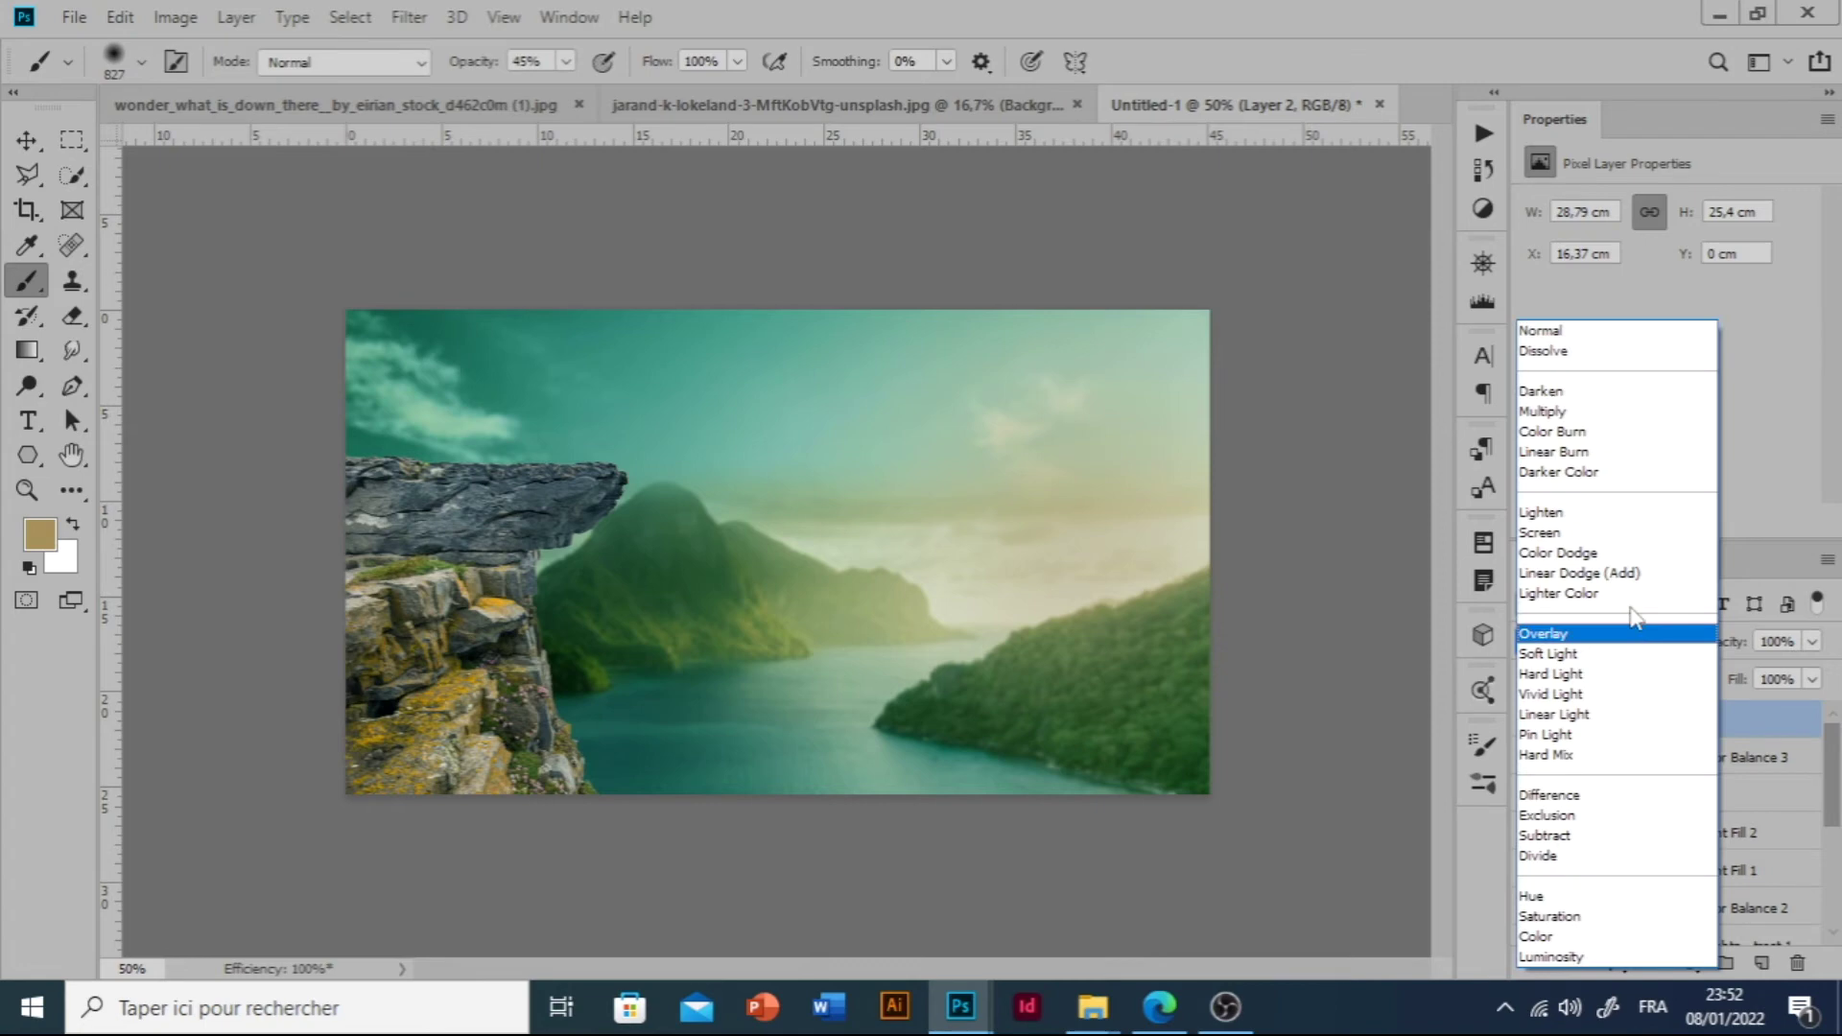
{"action": "left_click", "coordinate": [1585, 629]}
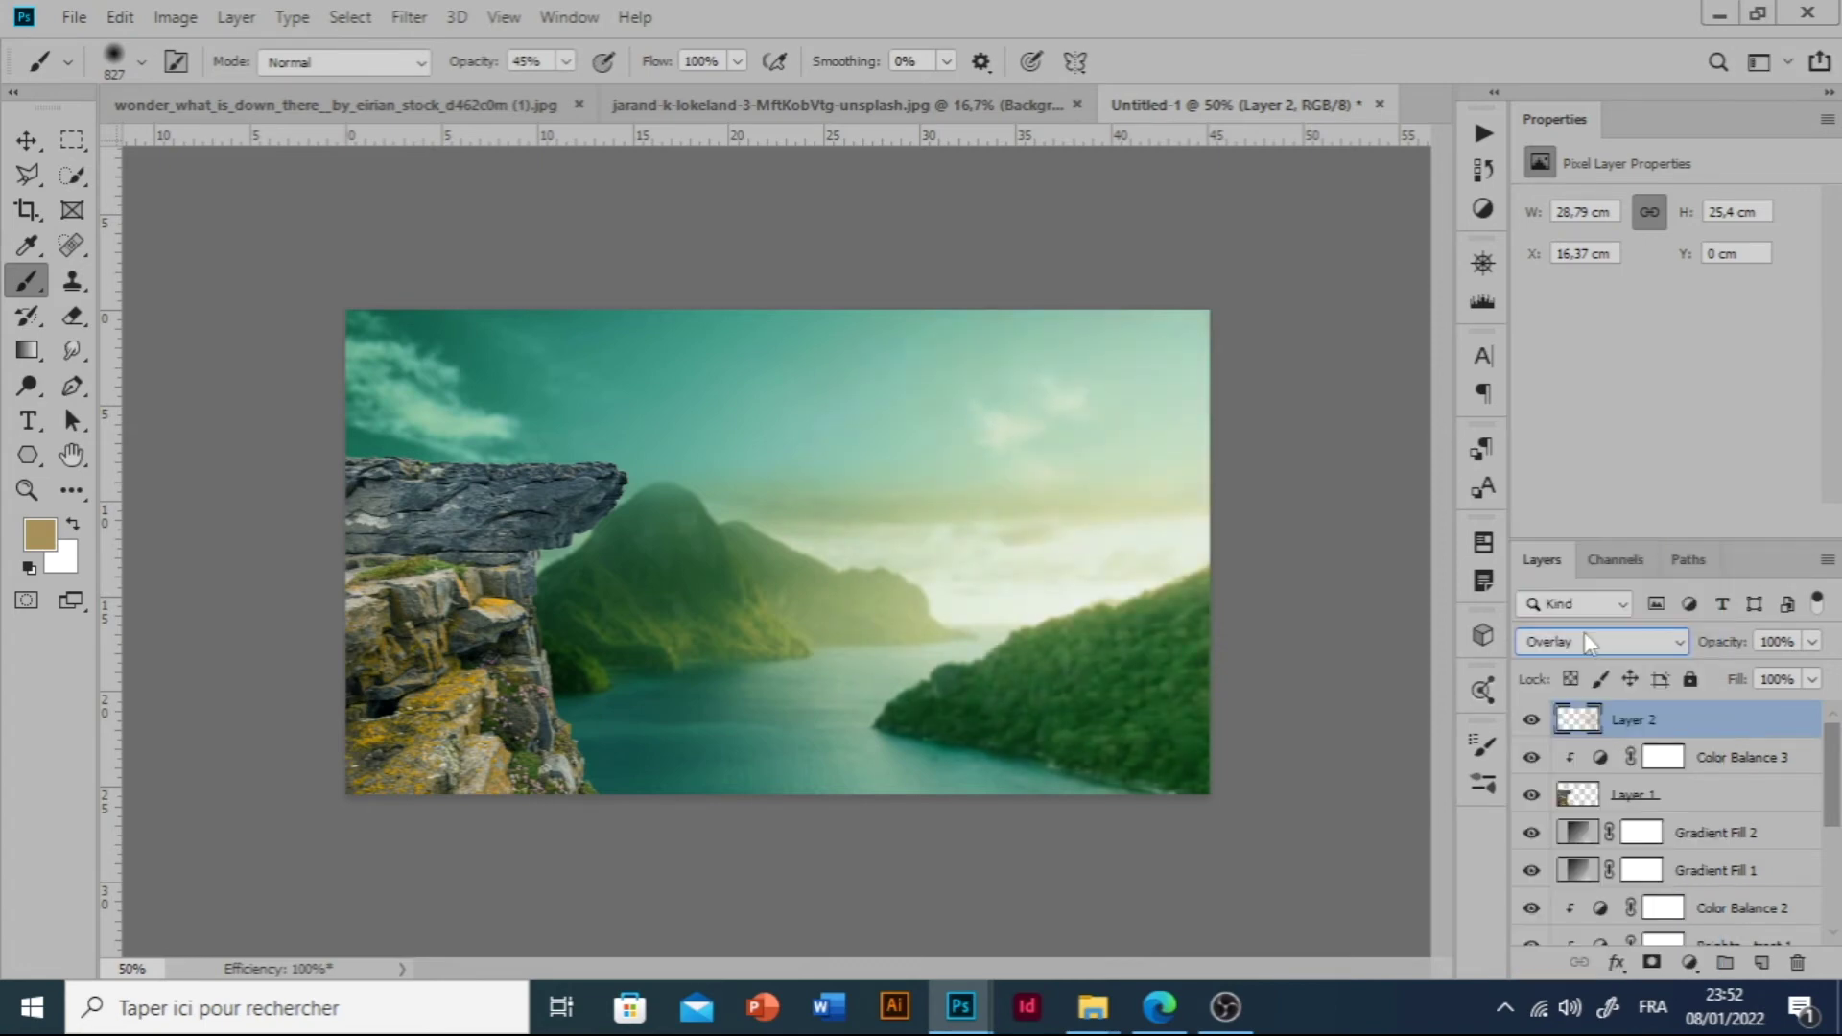
{"action": "left_click_drag", "start_coordinate": [1717, 648], "coordinate": [1681, 653]}
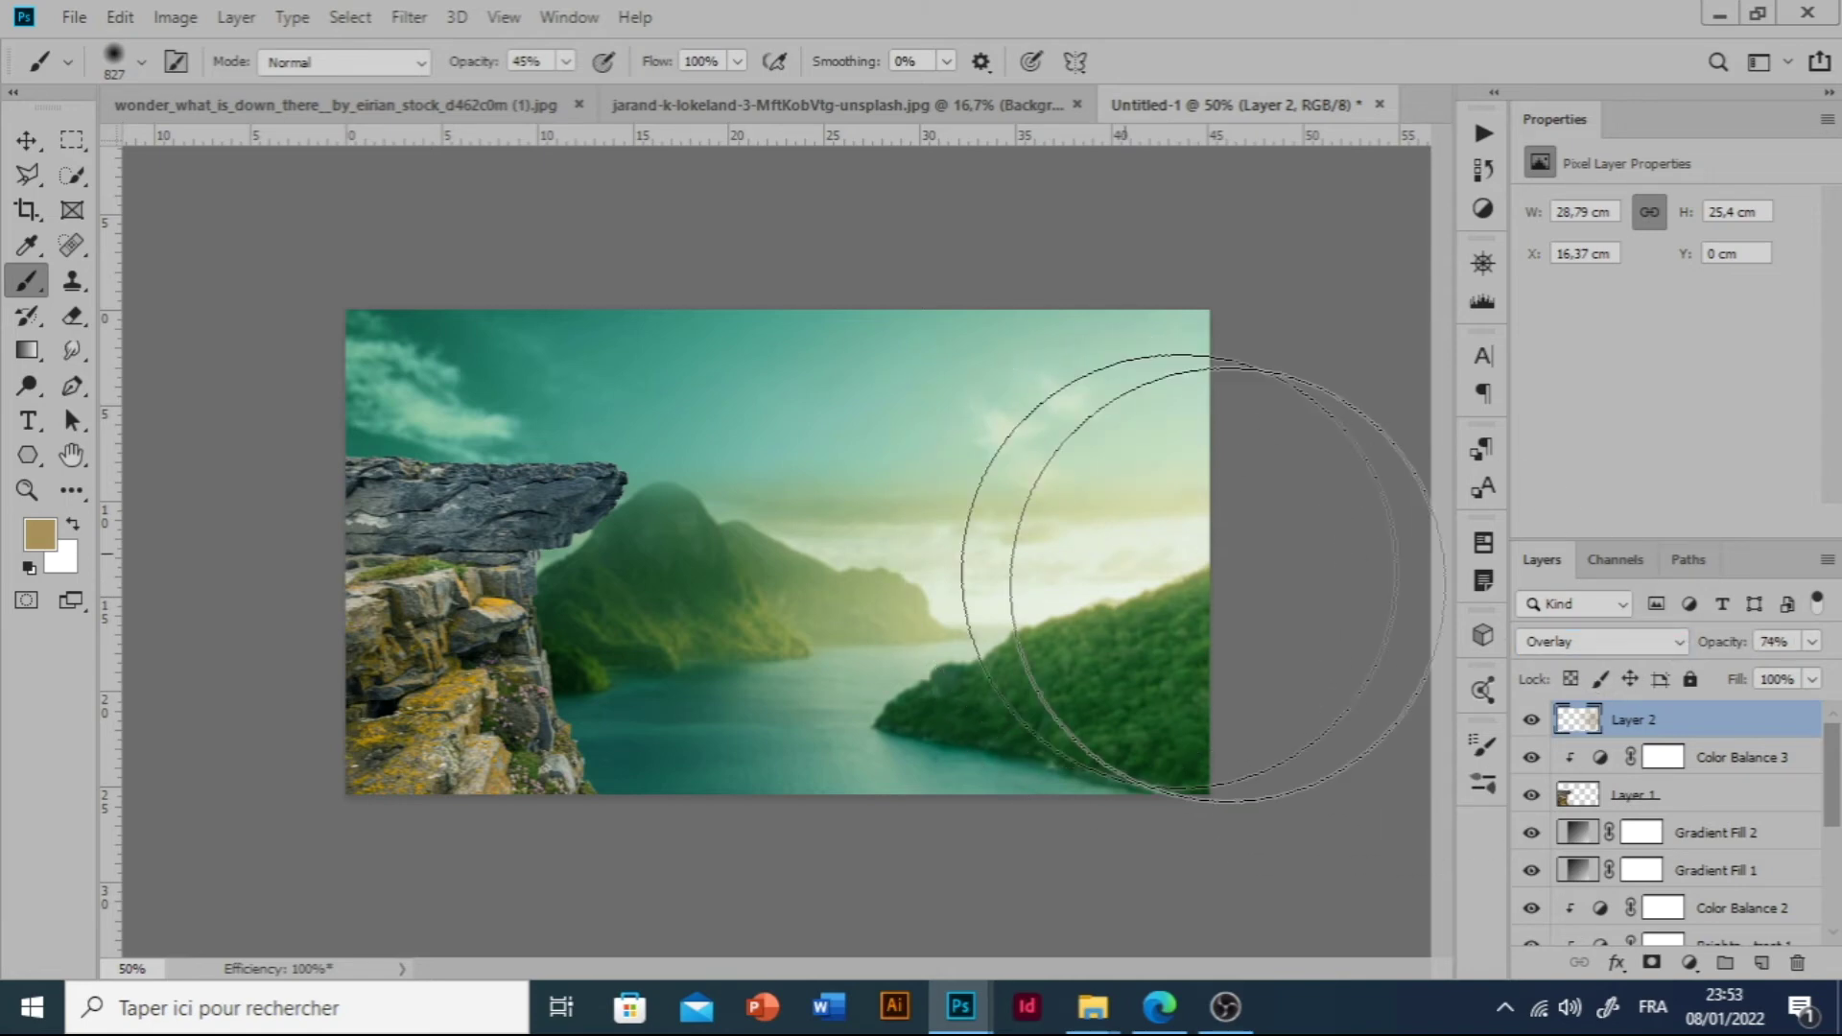
{"action": "left_click_drag", "start_coordinate": [1729, 650], "coordinate": [1698, 654]}
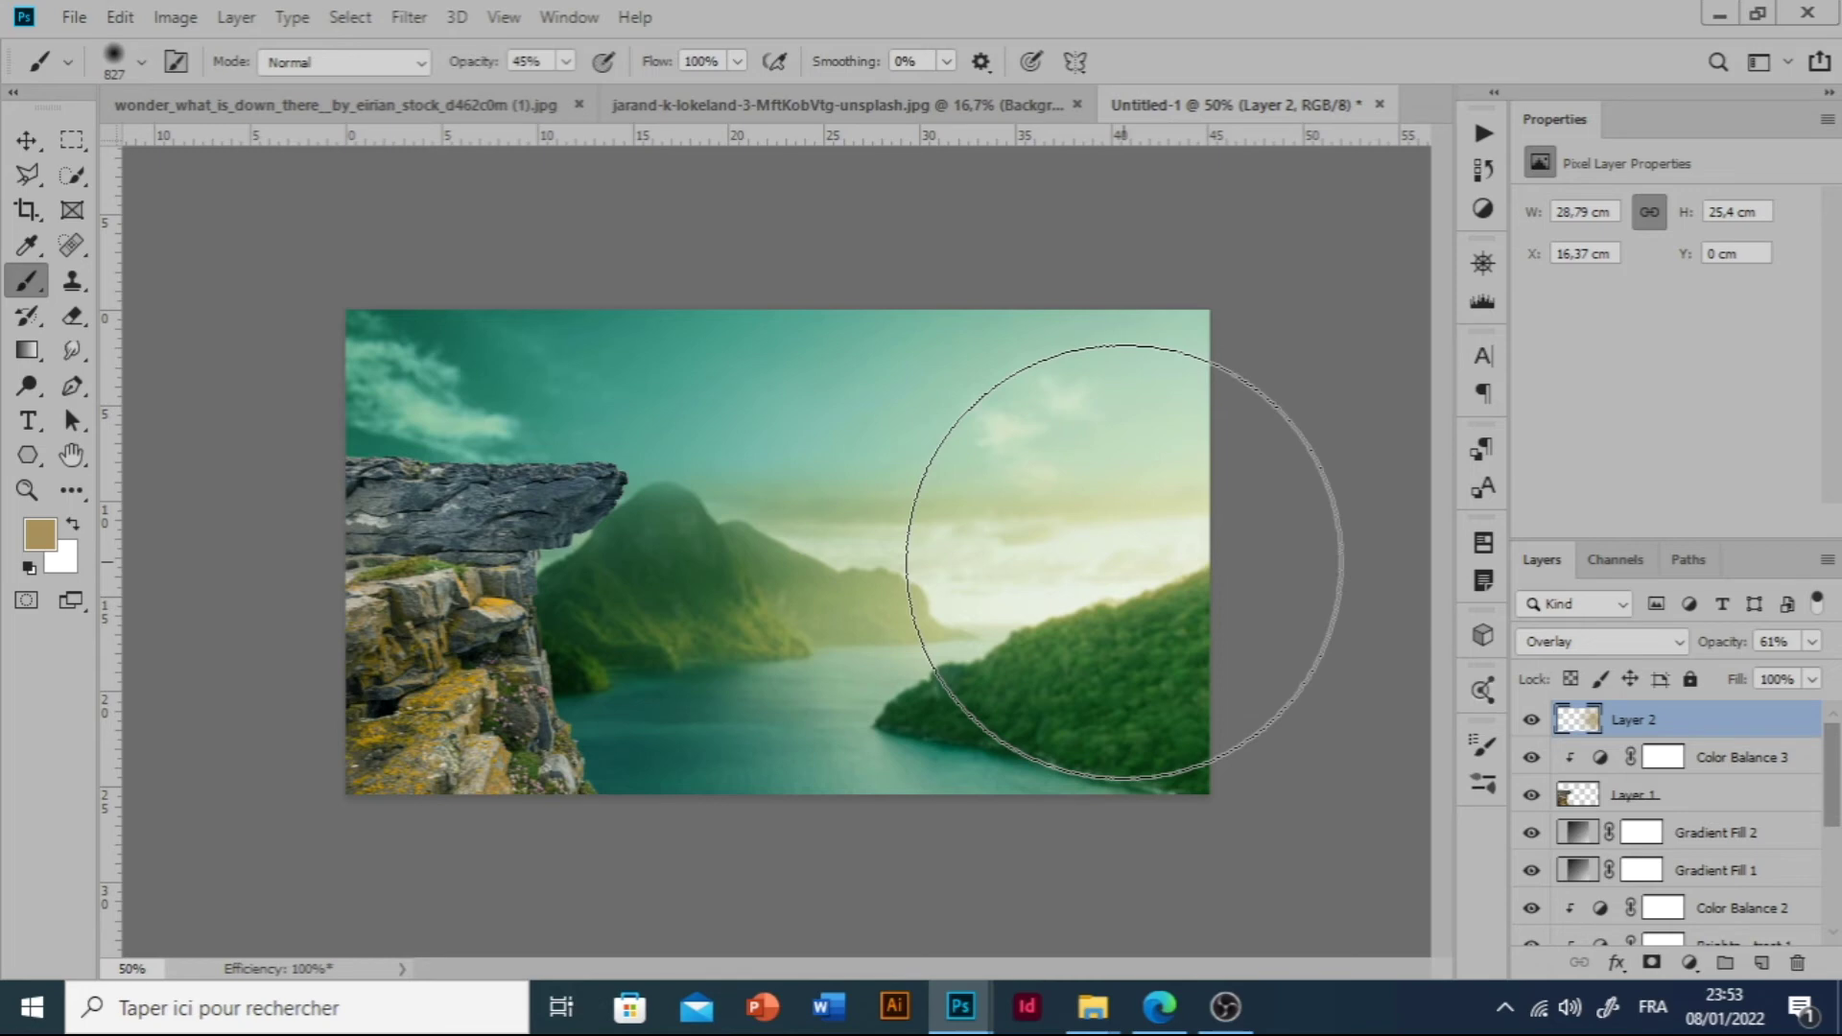
{"action": "mouse_move", "coordinate": [963, 1021]}
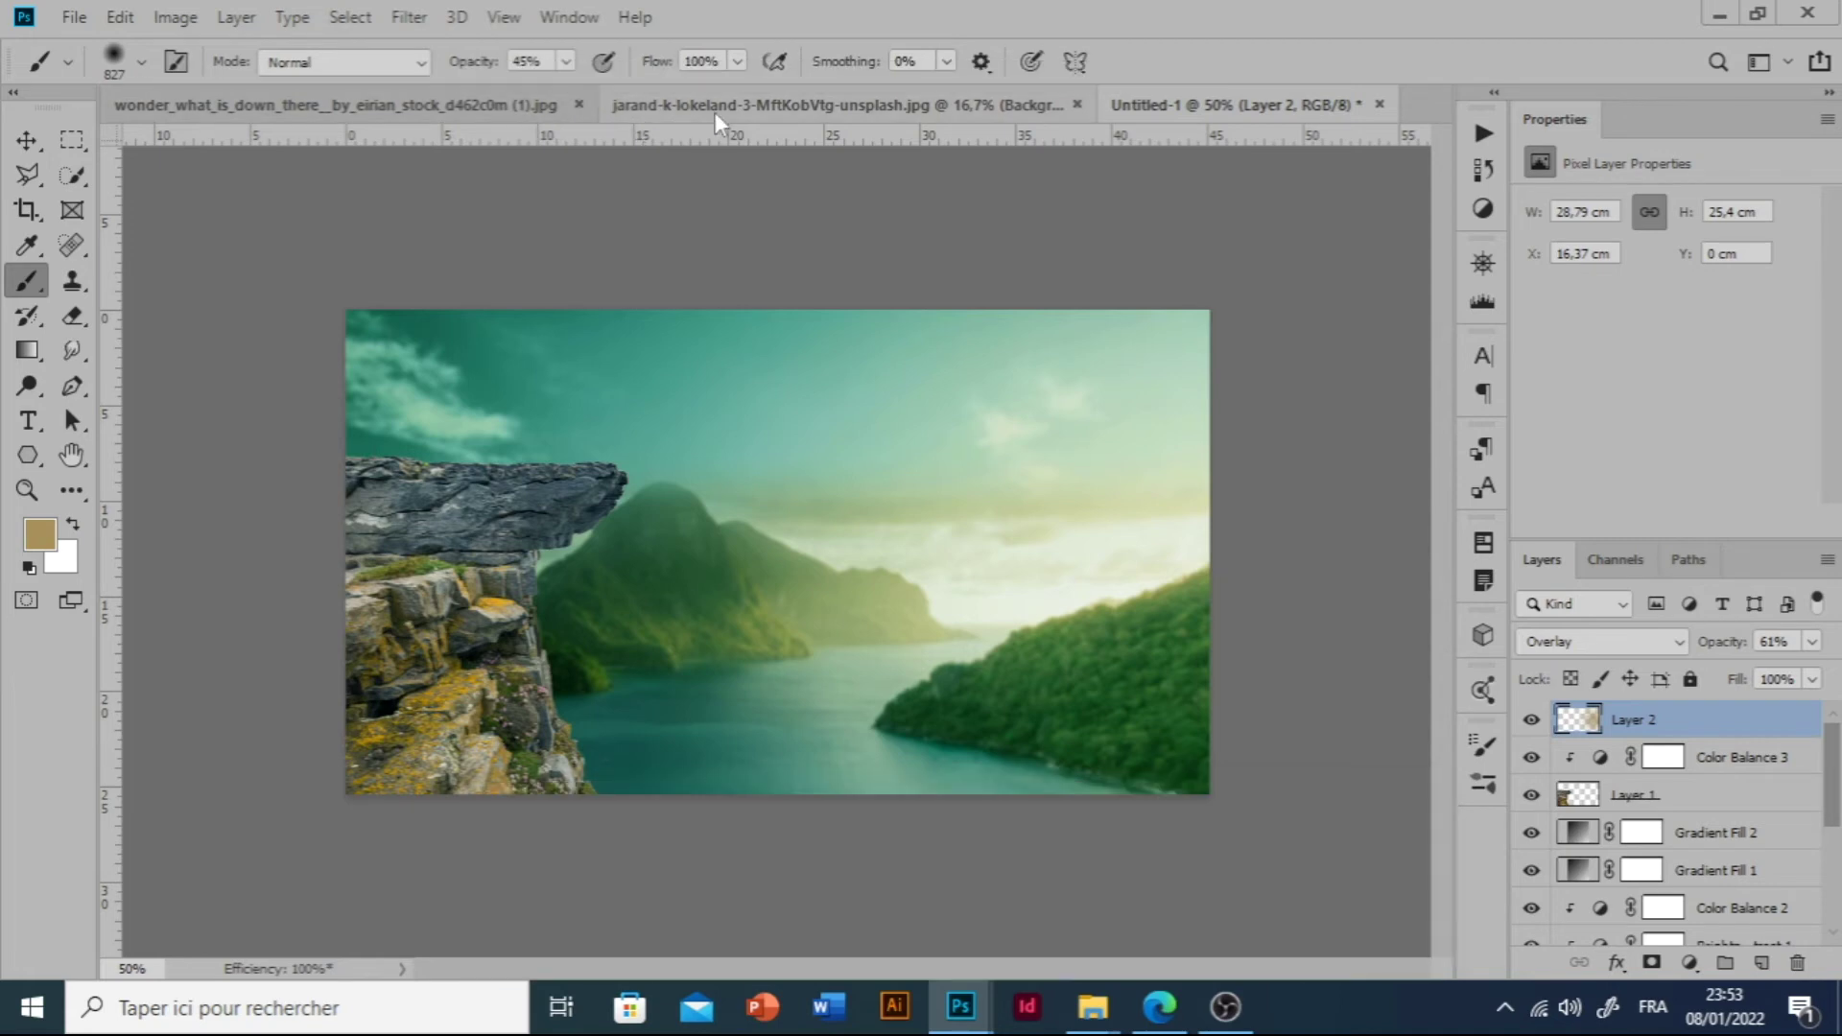
Close the jarand-k-lokeland coastal town photo without saving its changes.
{"action": "left_click", "coordinate": [715, 112]}
{"action": "left_click", "coordinate": [1211, 105]}
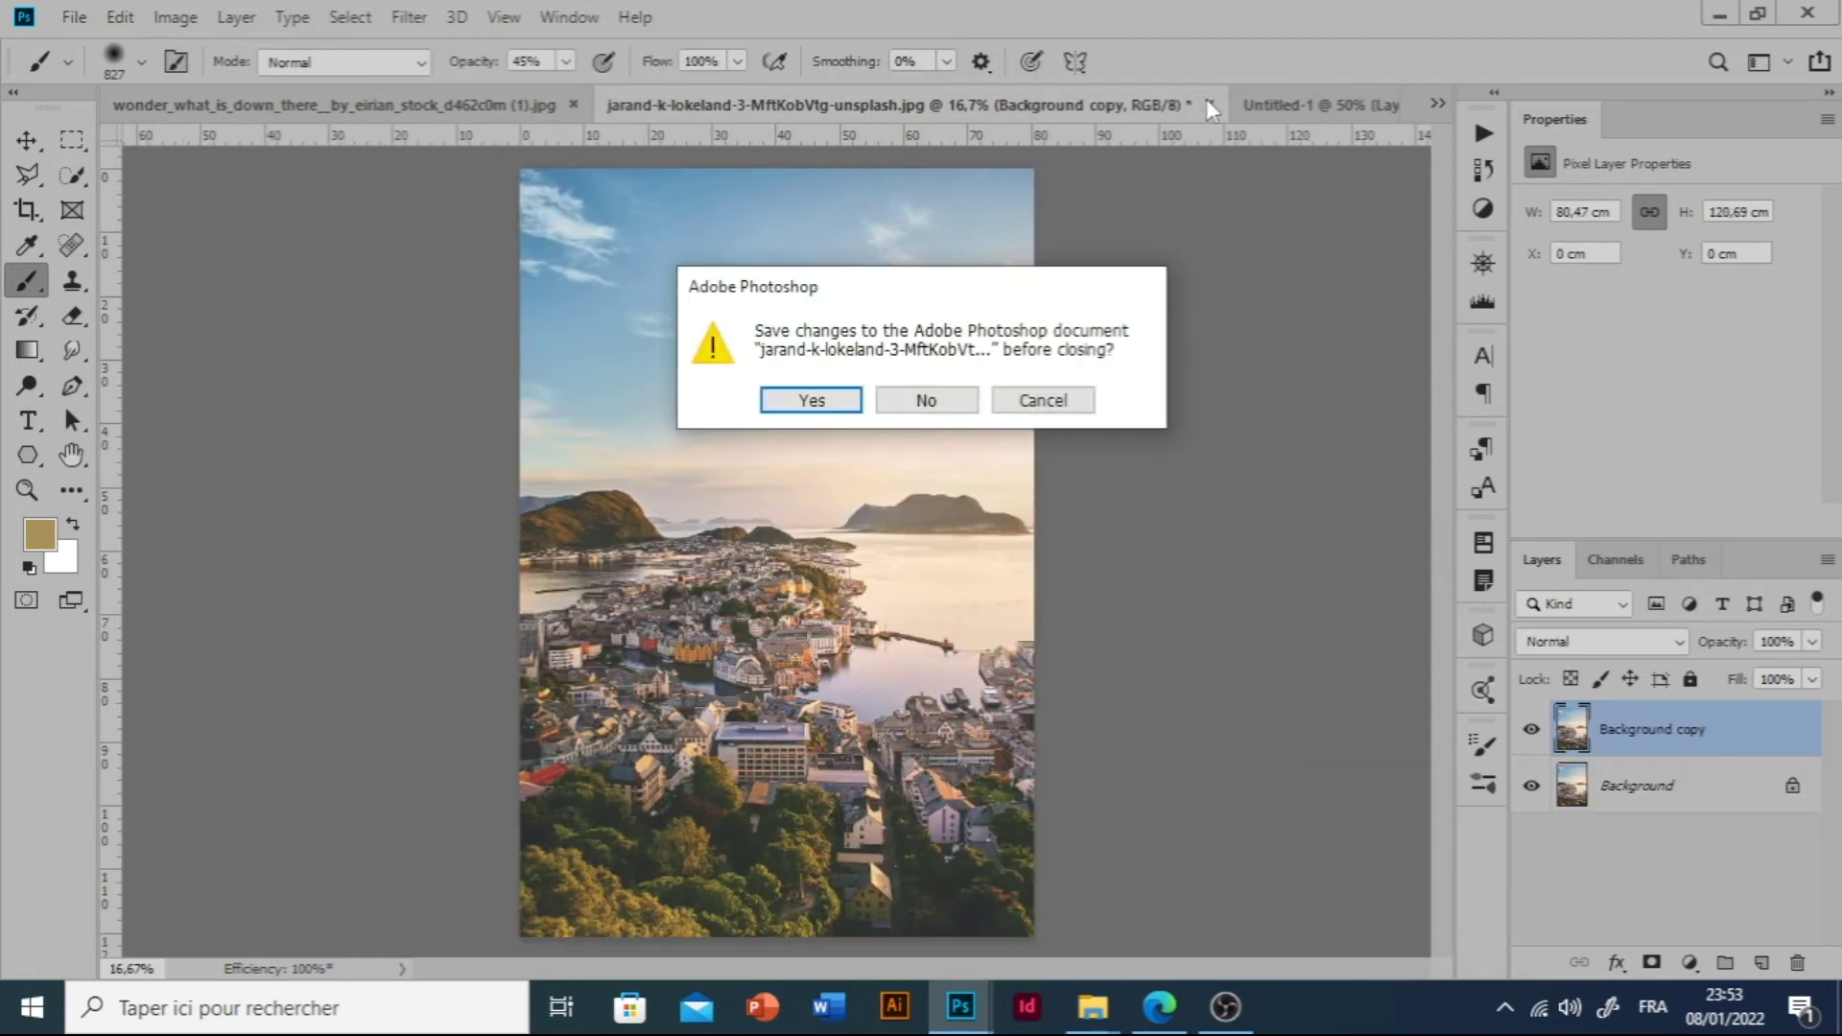
{"action": "left_click", "coordinate": [955, 401]}
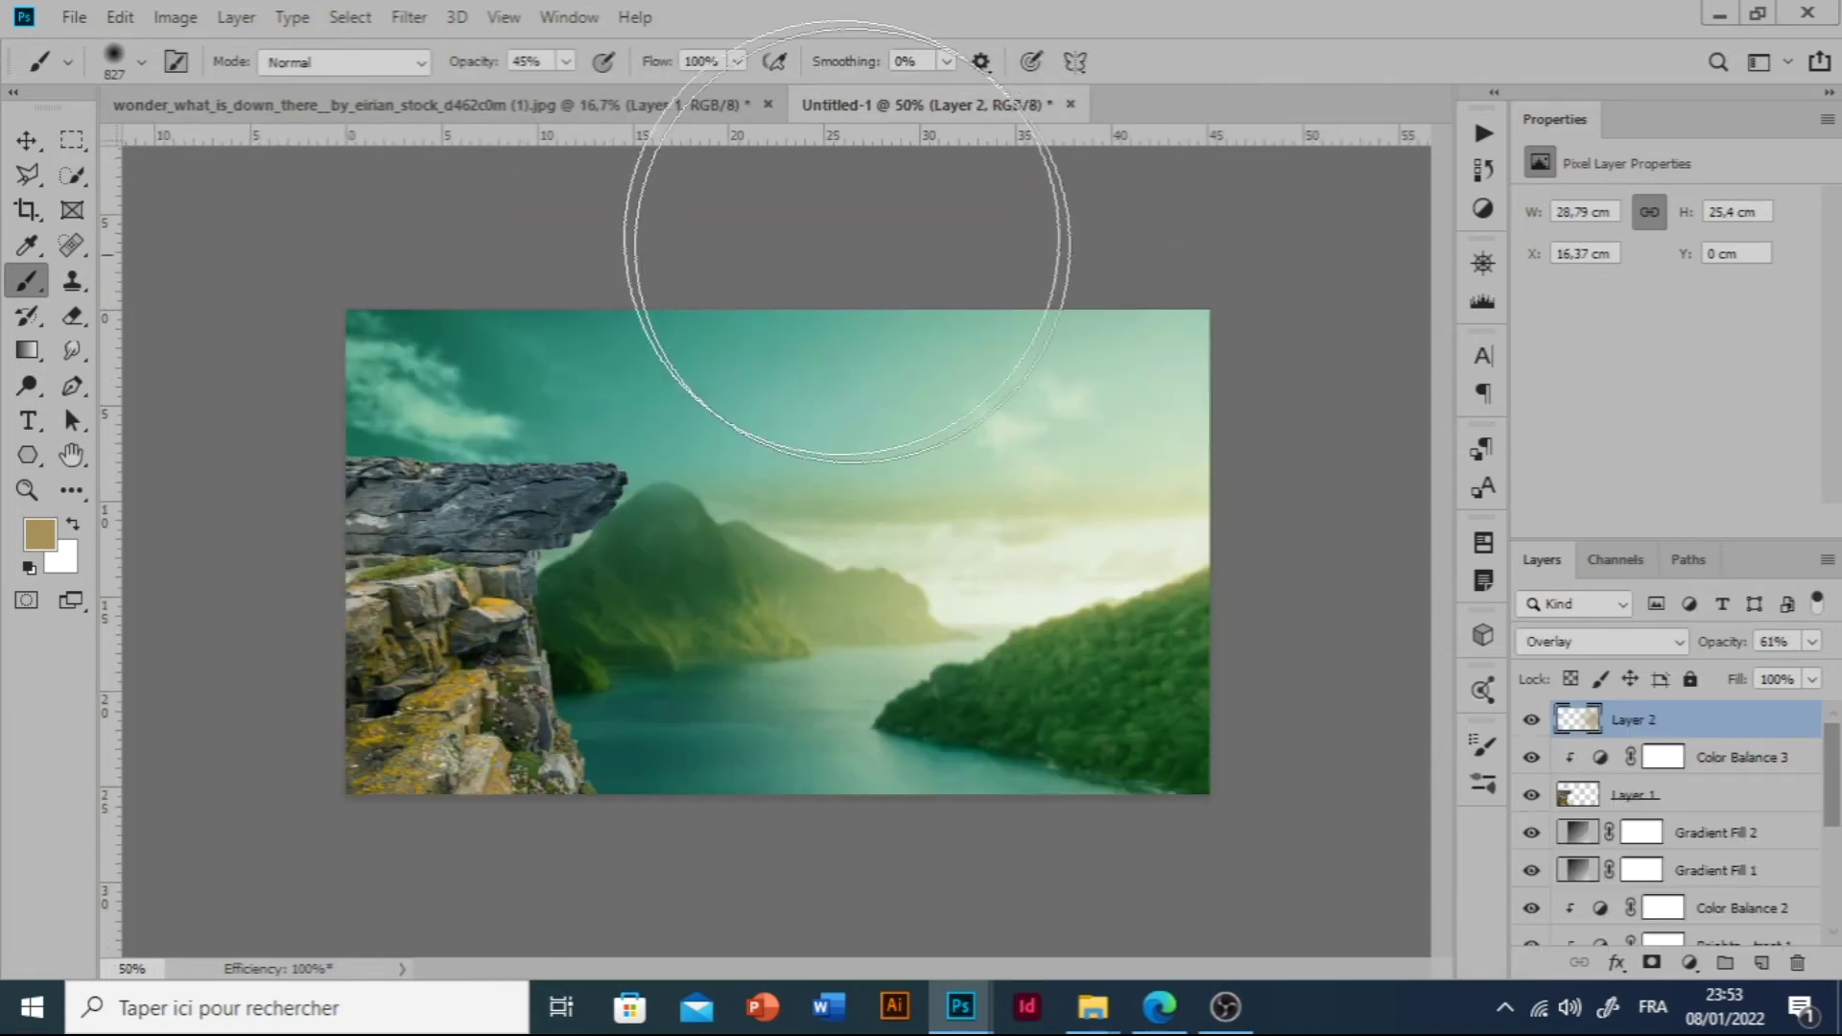
Hide the Background in the children's photo, copy the cut-out of the two children, and paste it into the Untitled-1 composite.
{"action": "left_click", "coordinate": [555, 105]}
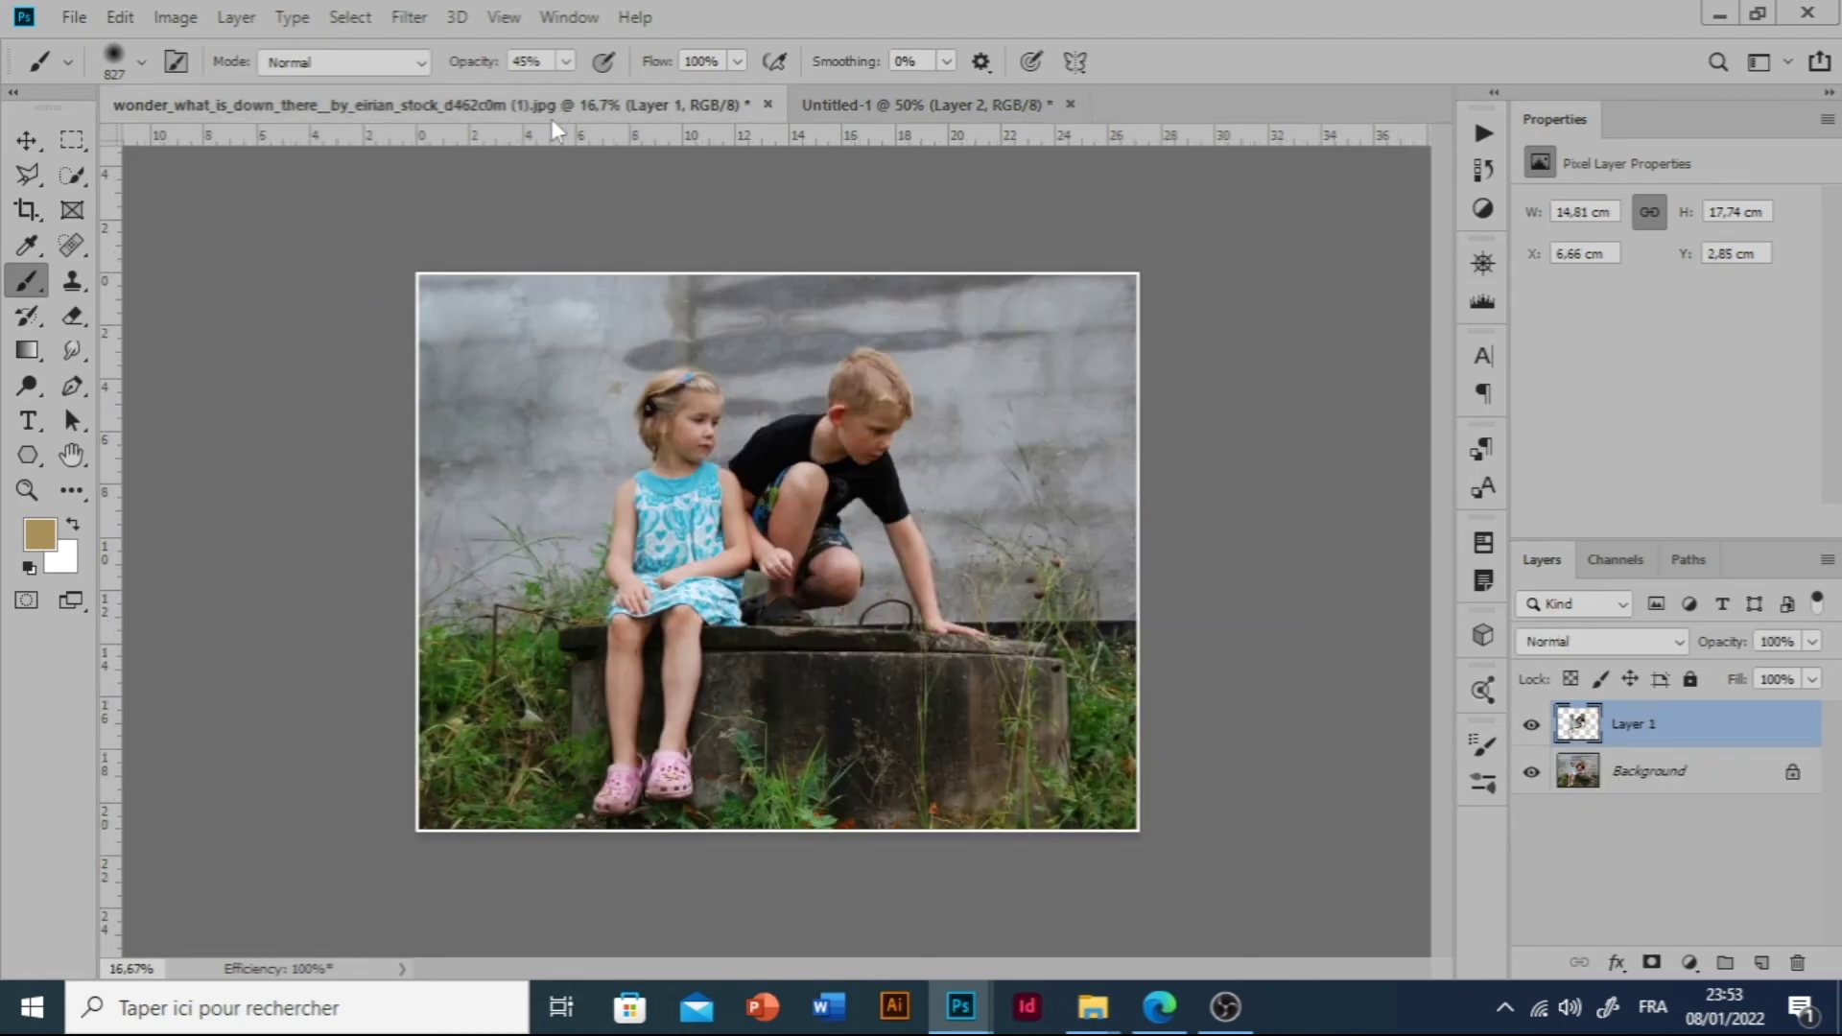
{"action": "left_click", "coordinate": [1531, 771]}
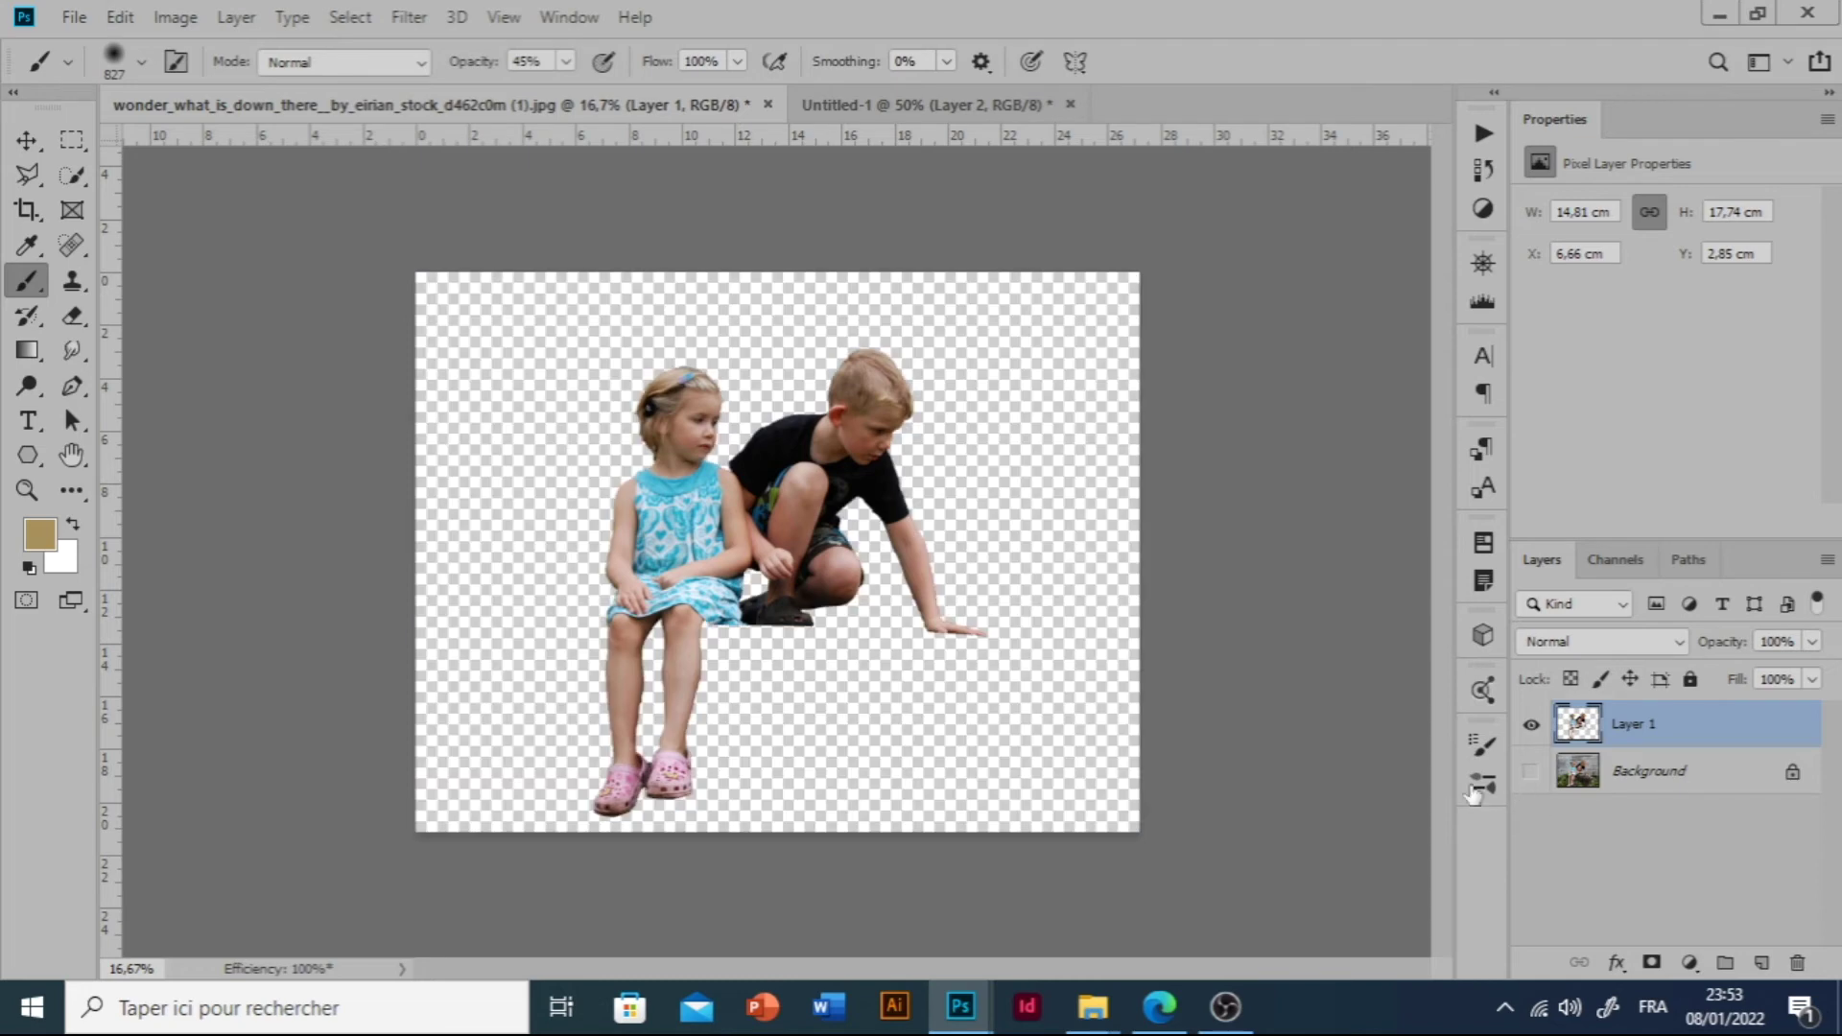
{"action": "left_click", "coordinate": [125, 20]}
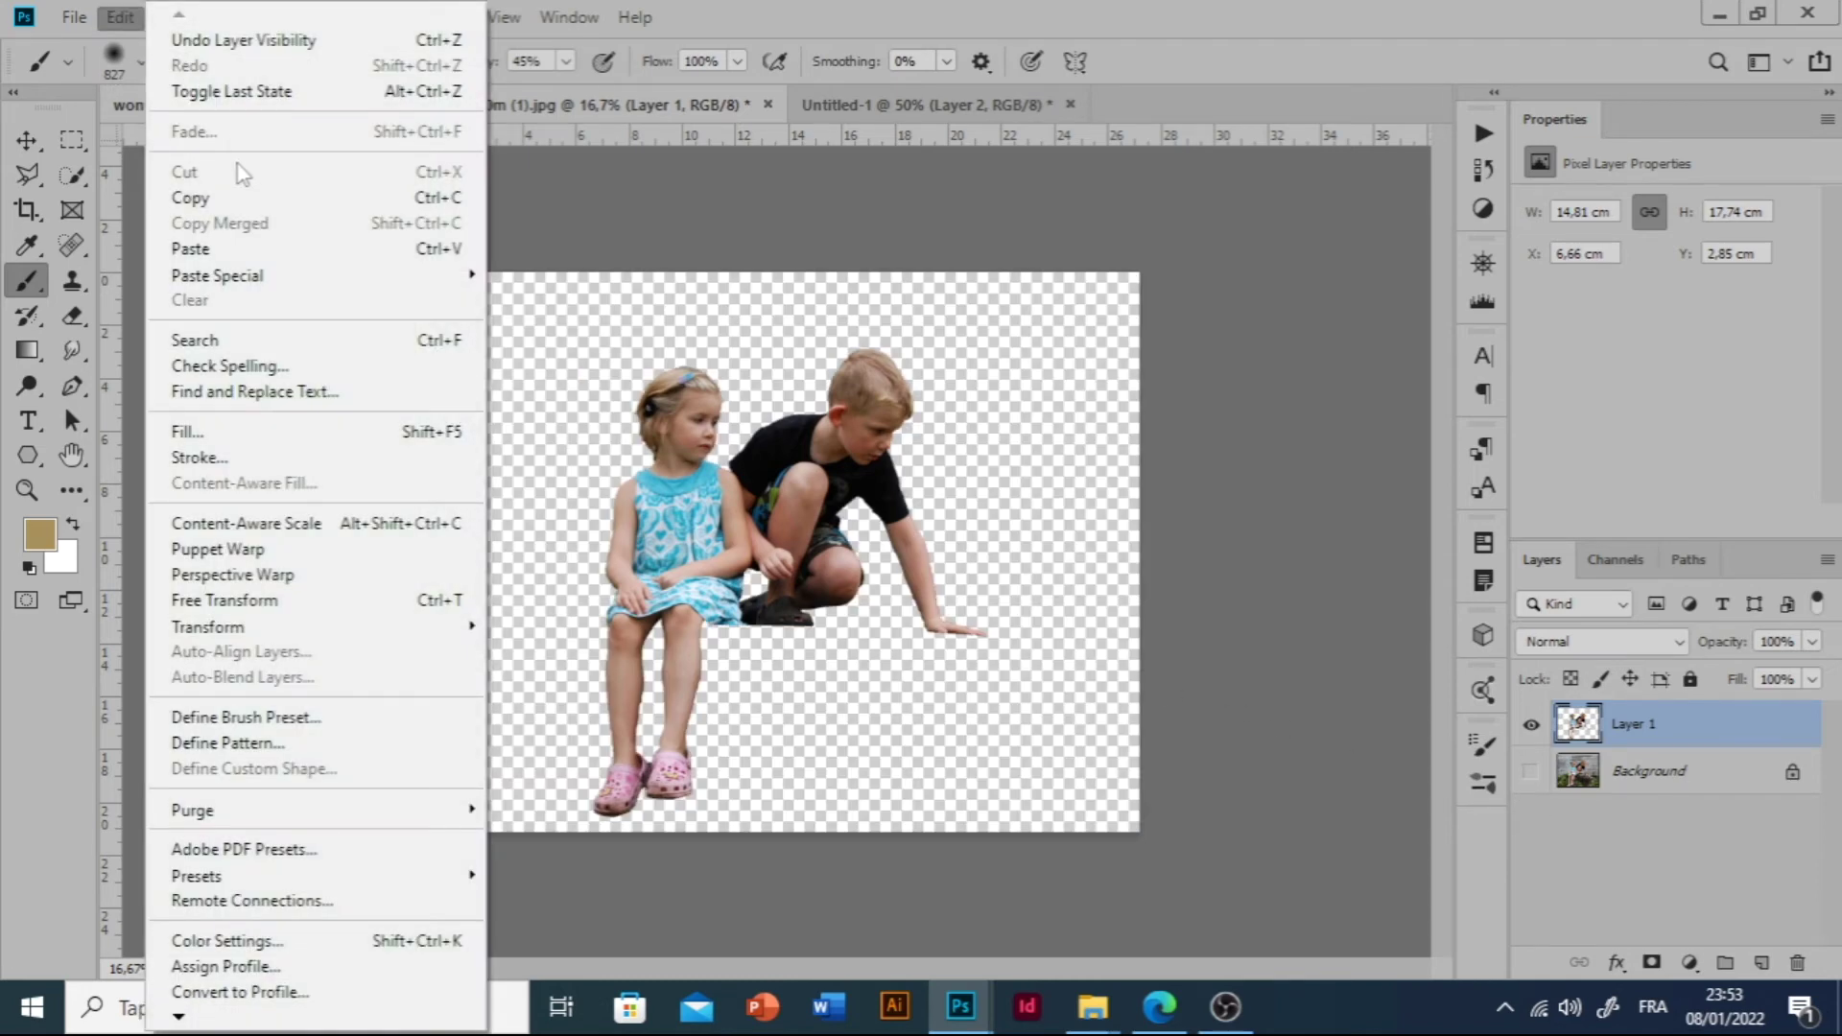
{"action": "left_click", "coordinate": [235, 198]}
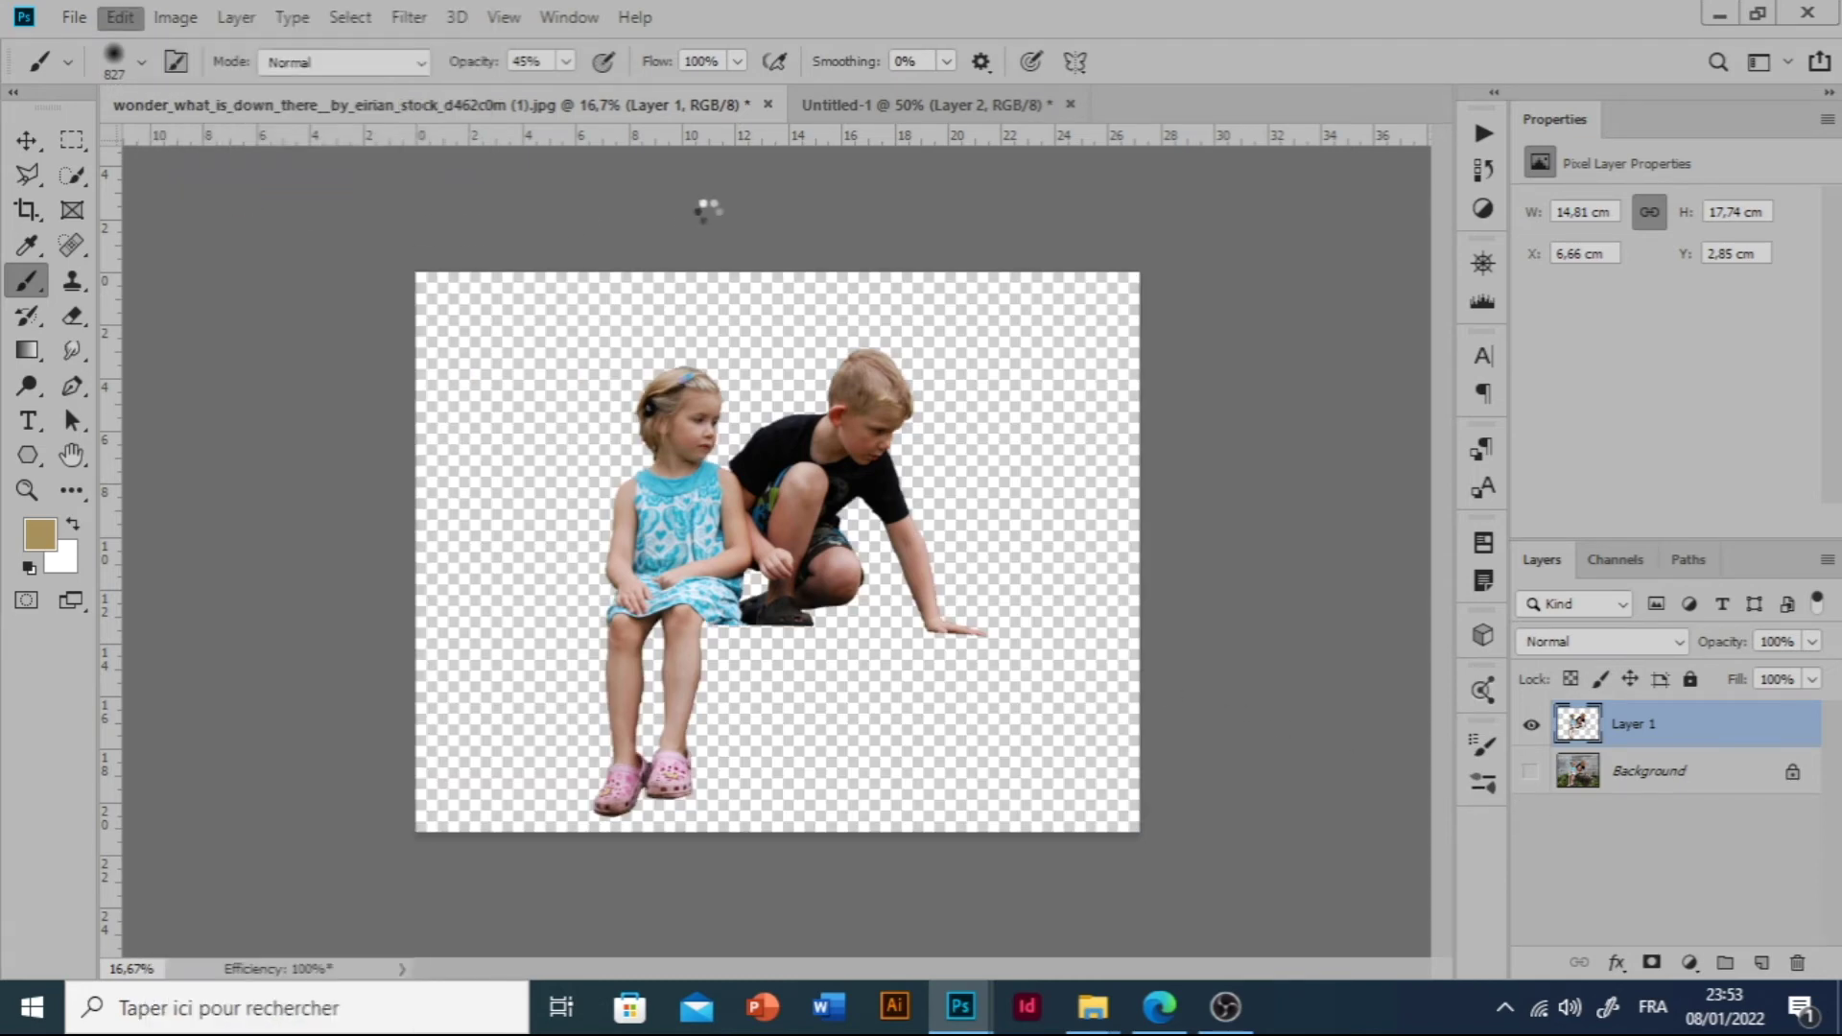
{"action": "left_click", "coordinate": [917, 105]}
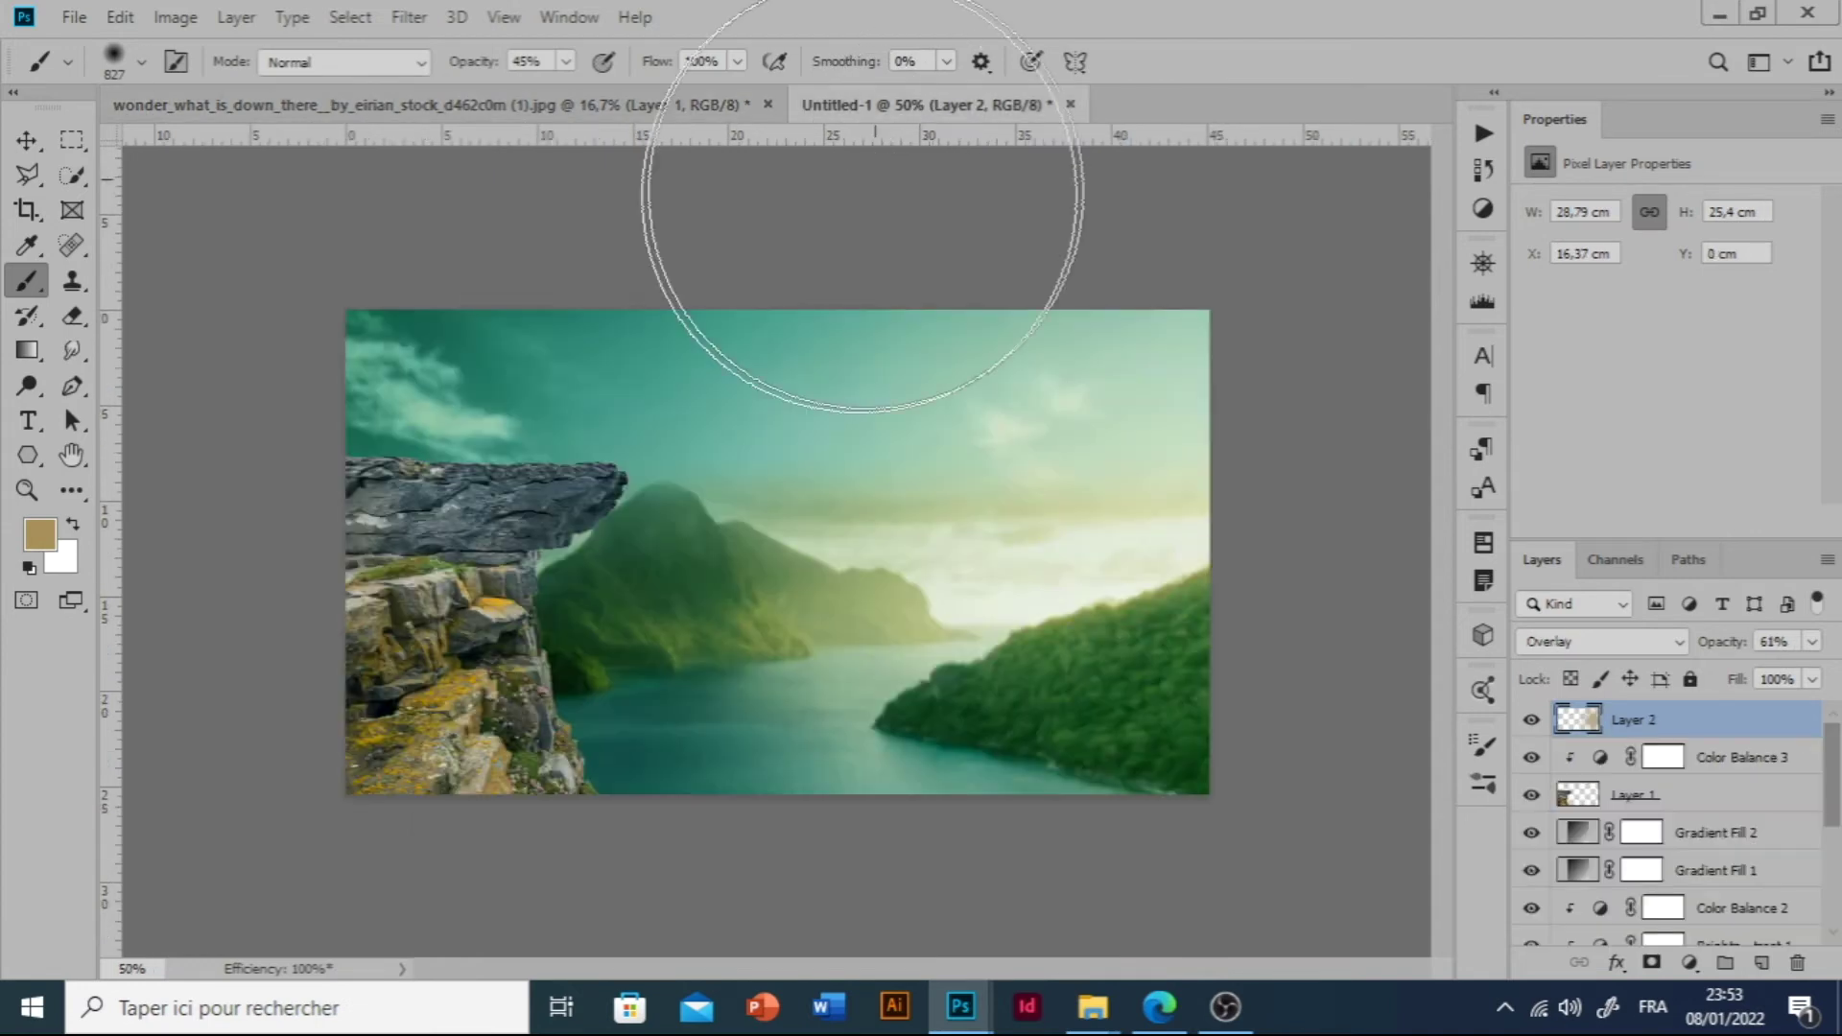
{"action": "left_click", "coordinate": [125, 17]}
{"action": "left_click", "coordinate": [264, 251]}
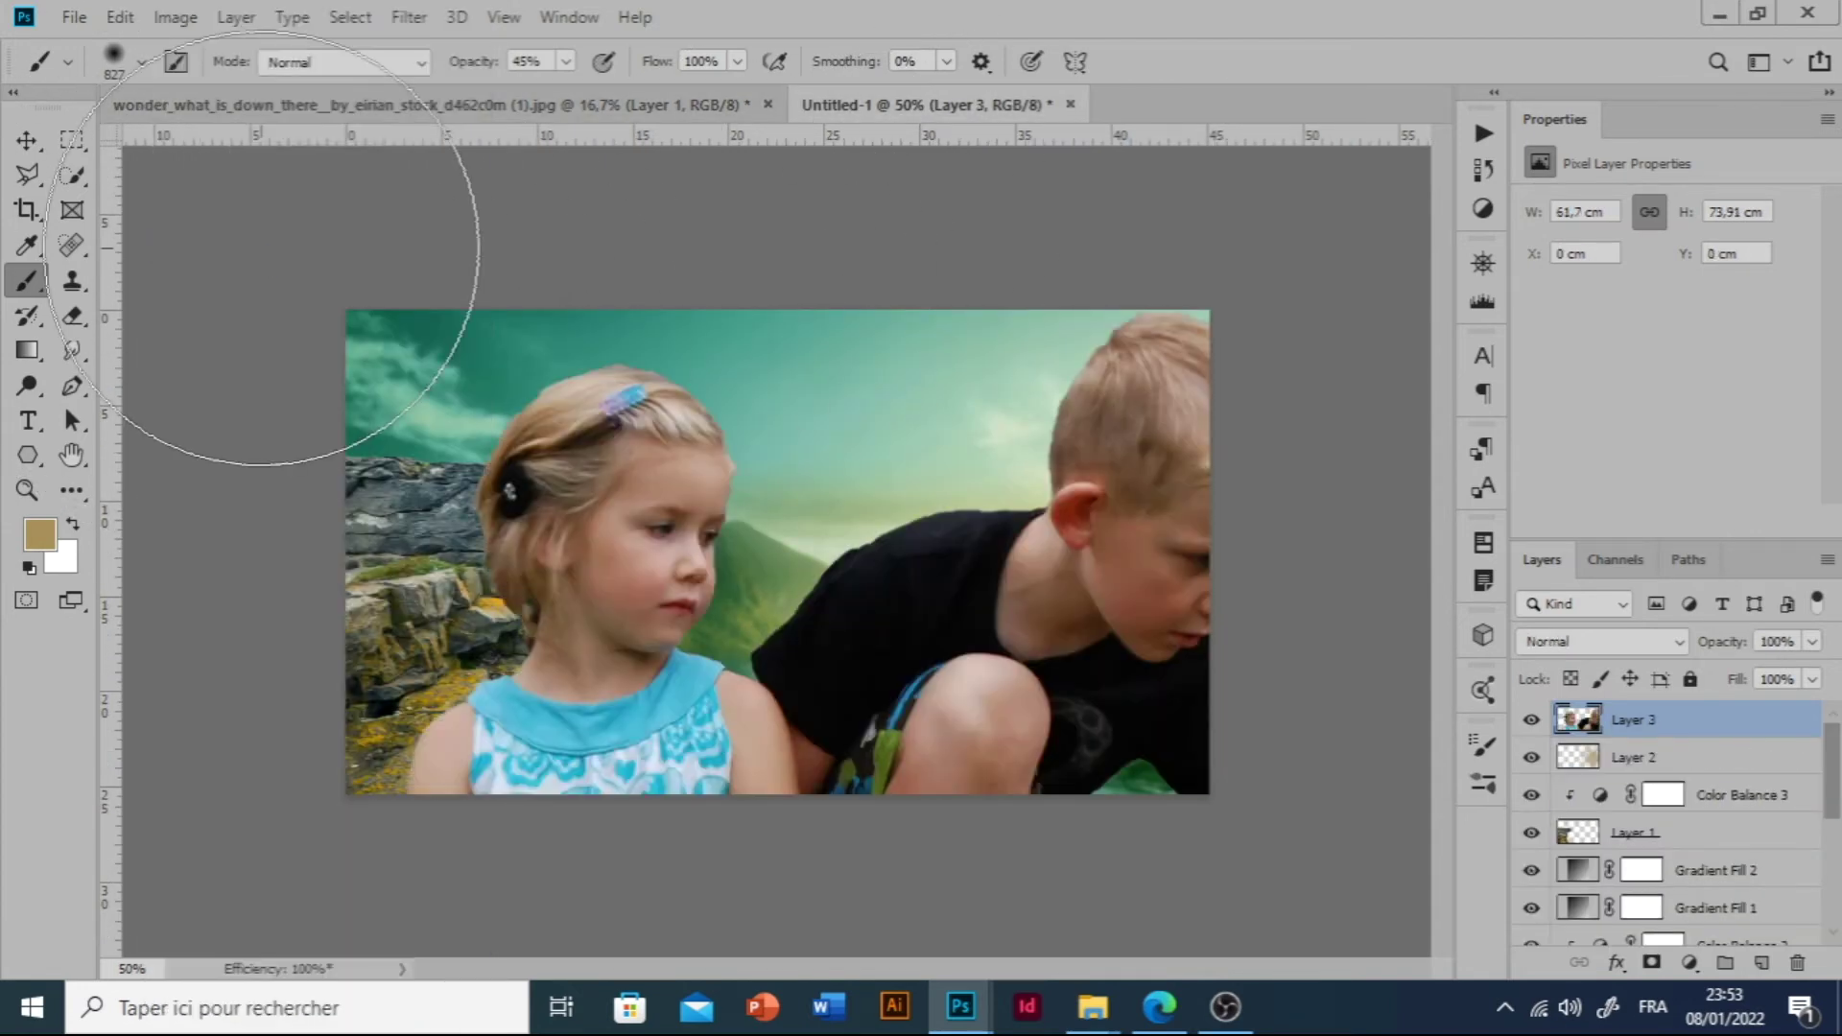
Scale the children cut-out to 14.60%, seat it on the tip of the cliff ledge, and apply the transform.
{"action": "left_click", "coordinate": [26, 144]}
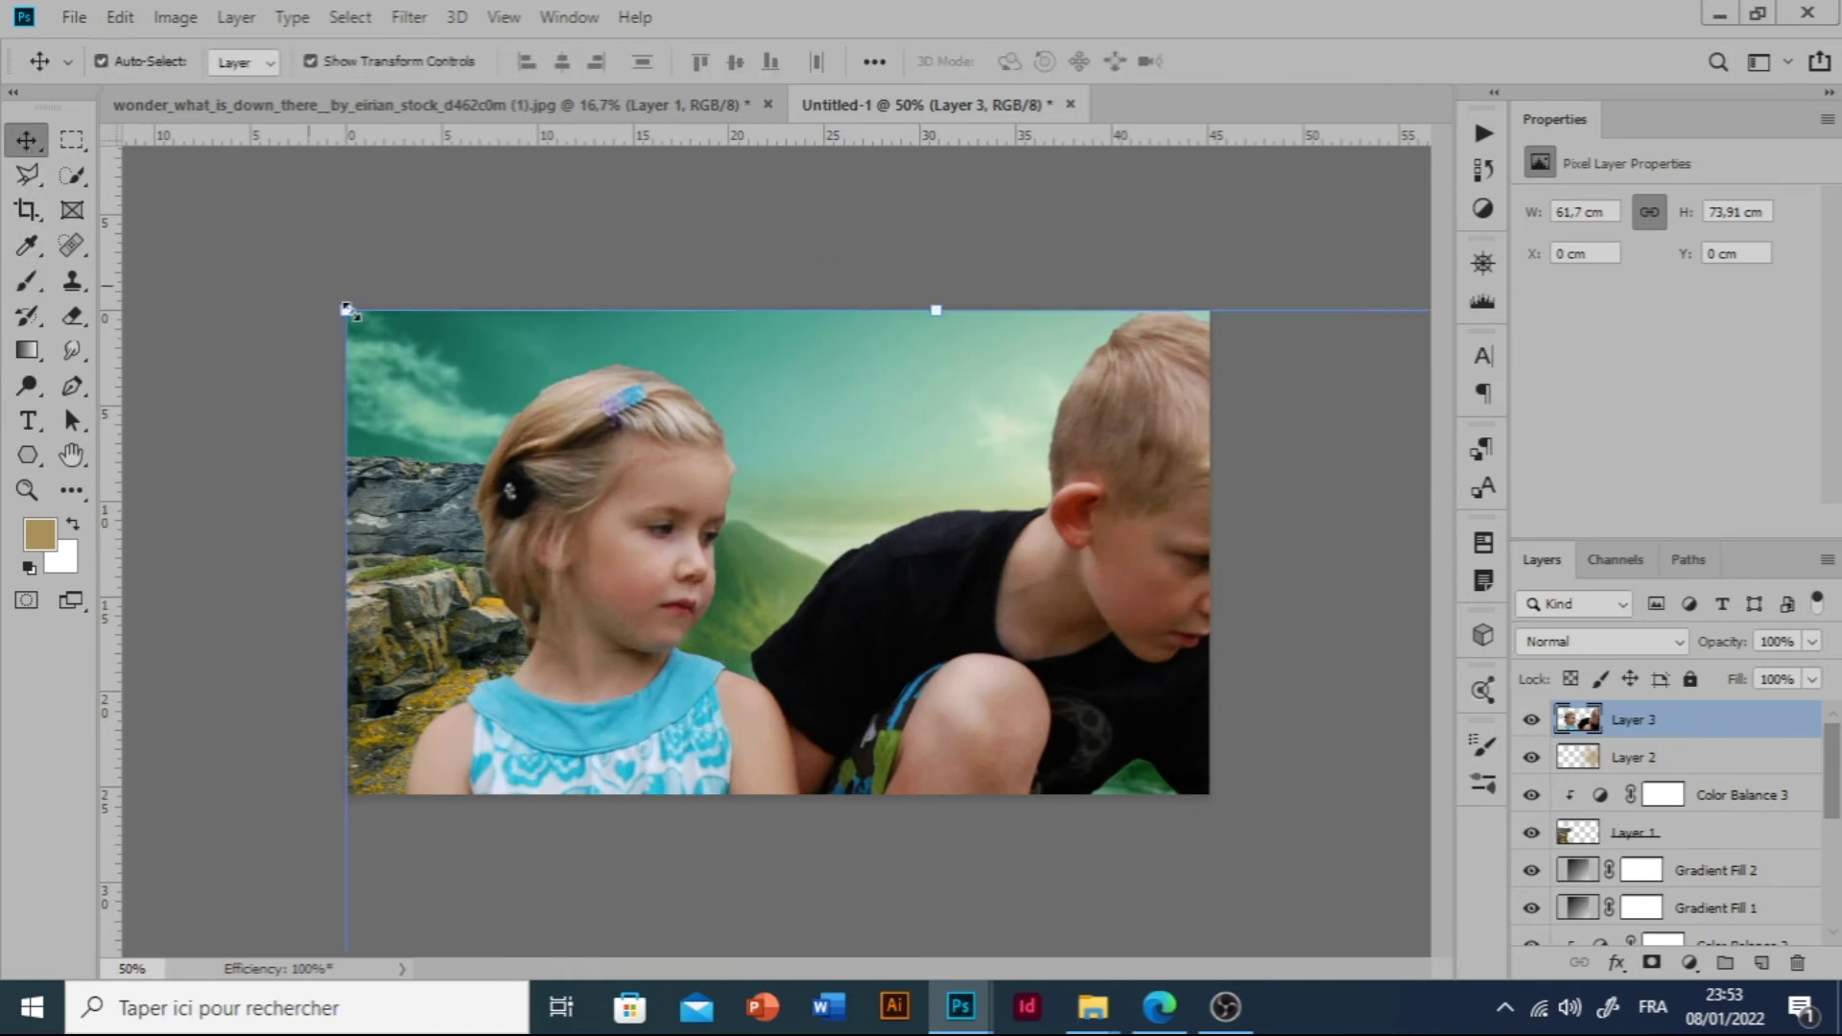
{"action": "left_click_drag", "start_coordinate": [359, 326], "coordinate": [746, 652]}
{"action": "left_click_drag", "start_coordinate": [861, 780], "coordinate": [585, 364]}
{"action": "left_click_drag", "start_coordinate": [391, 278], "coordinate": [811, 783]}
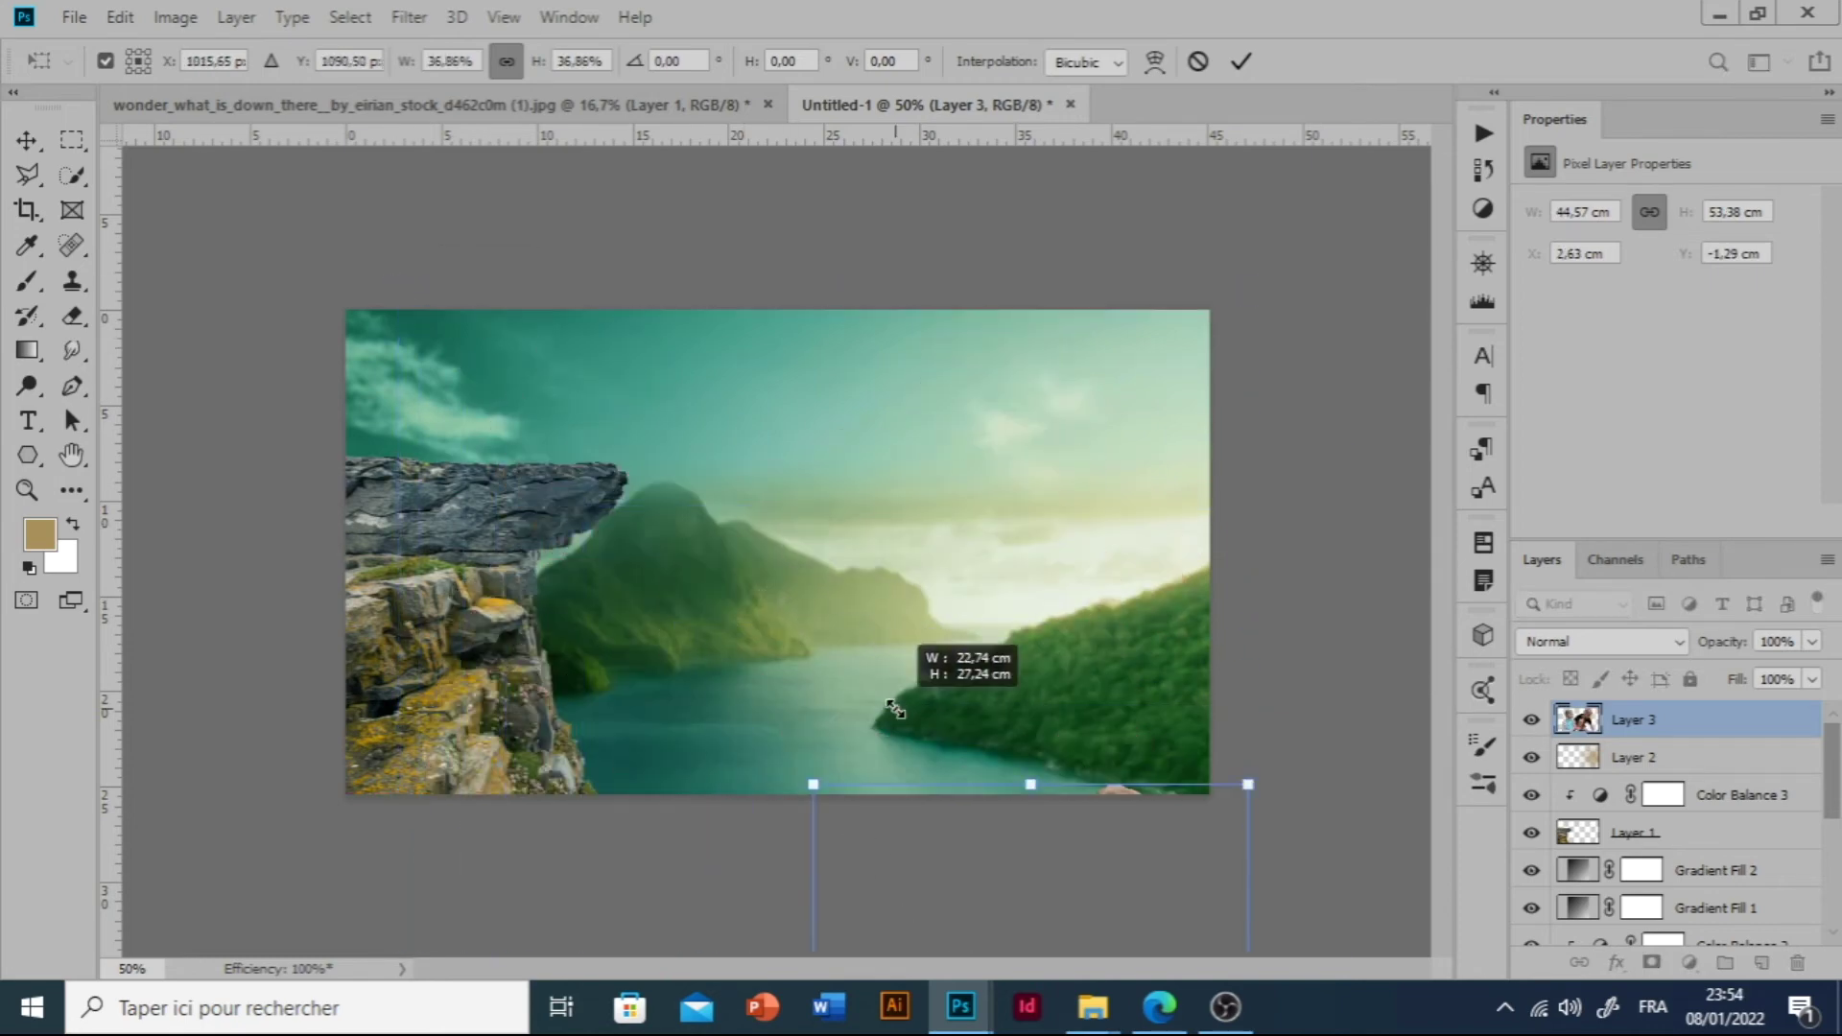
{"action": "left_click_drag", "start_coordinate": [937, 851], "coordinate": [578, 329]}
{"action": "left_click_drag", "start_coordinate": [461, 311], "coordinate": [666, 552]}
{"action": "left_click_drag", "start_coordinate": [710, 656], "coordinate": [464, 396]}
{"action": "left_click_drag", "start_coordinate": [421, 290], "coordinate": [480, 363]}
{"action": "left_click_drag", "start_coordinate": [578, 447], "coordinate": [554, 425]}
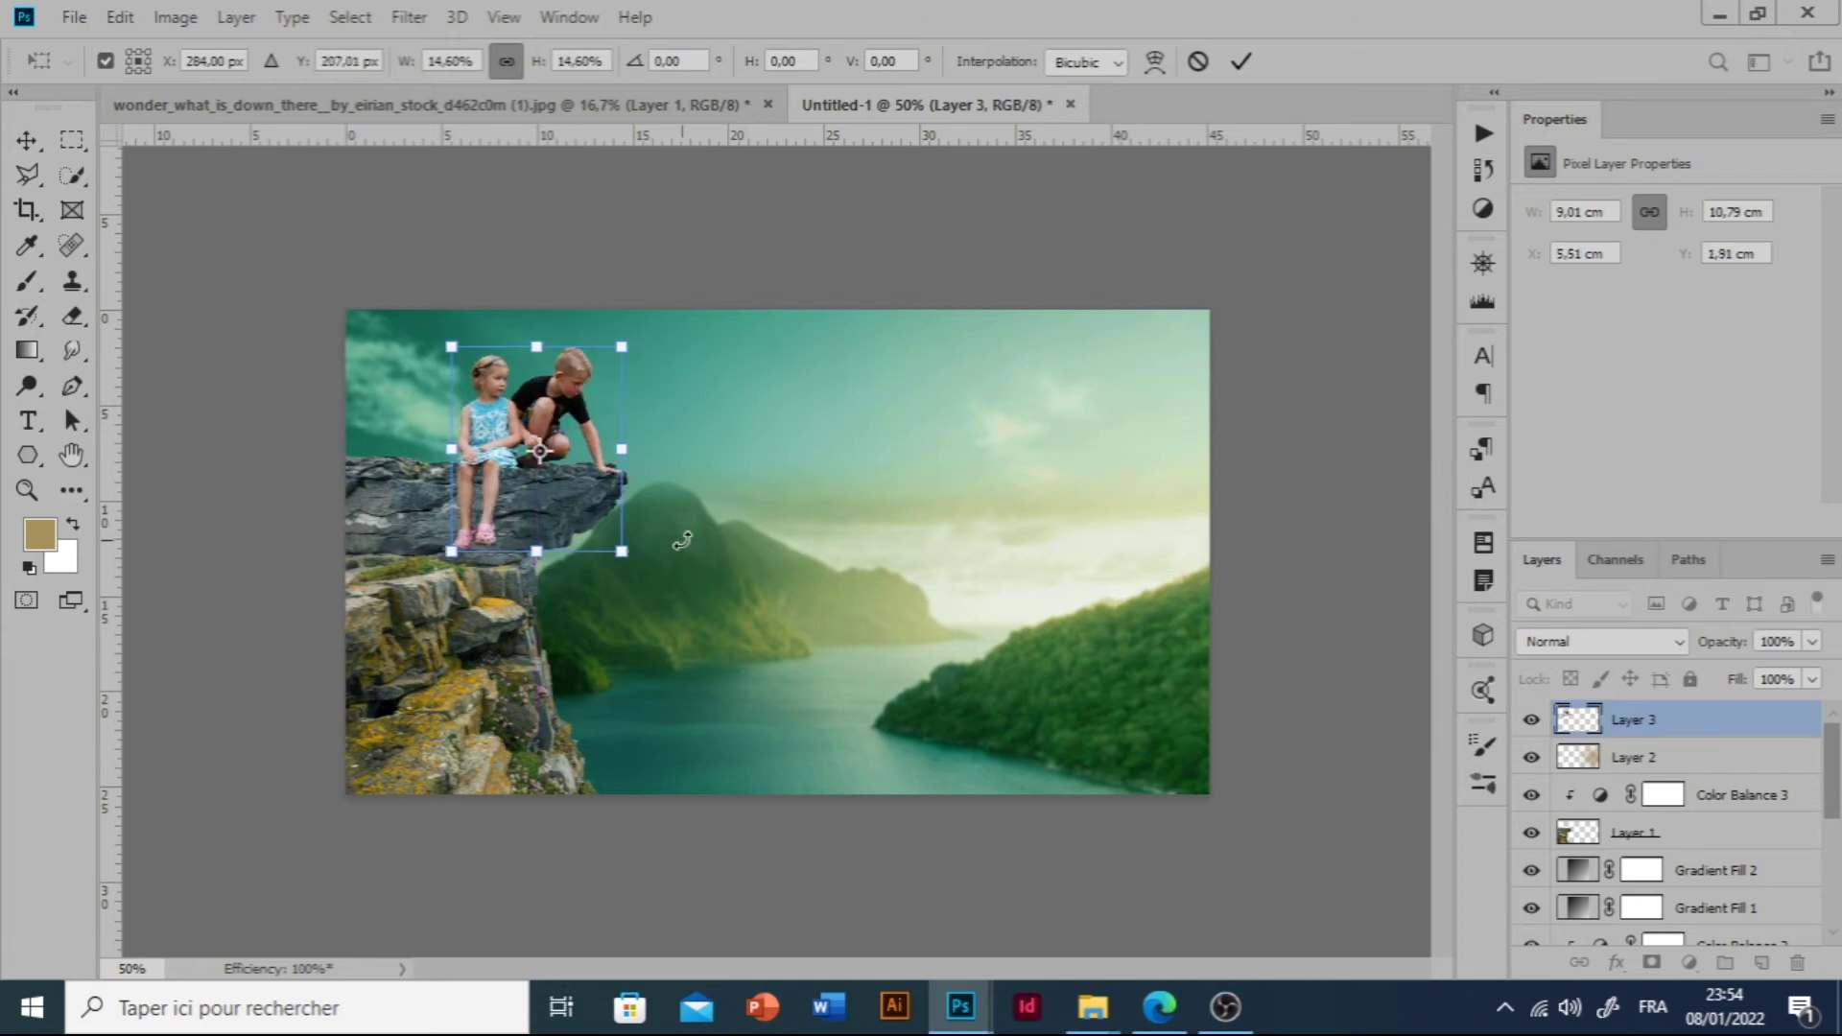
{"action": "key", "text": "ctrl+plus"}
{"action": "key", "text": "ctrl+plus"}
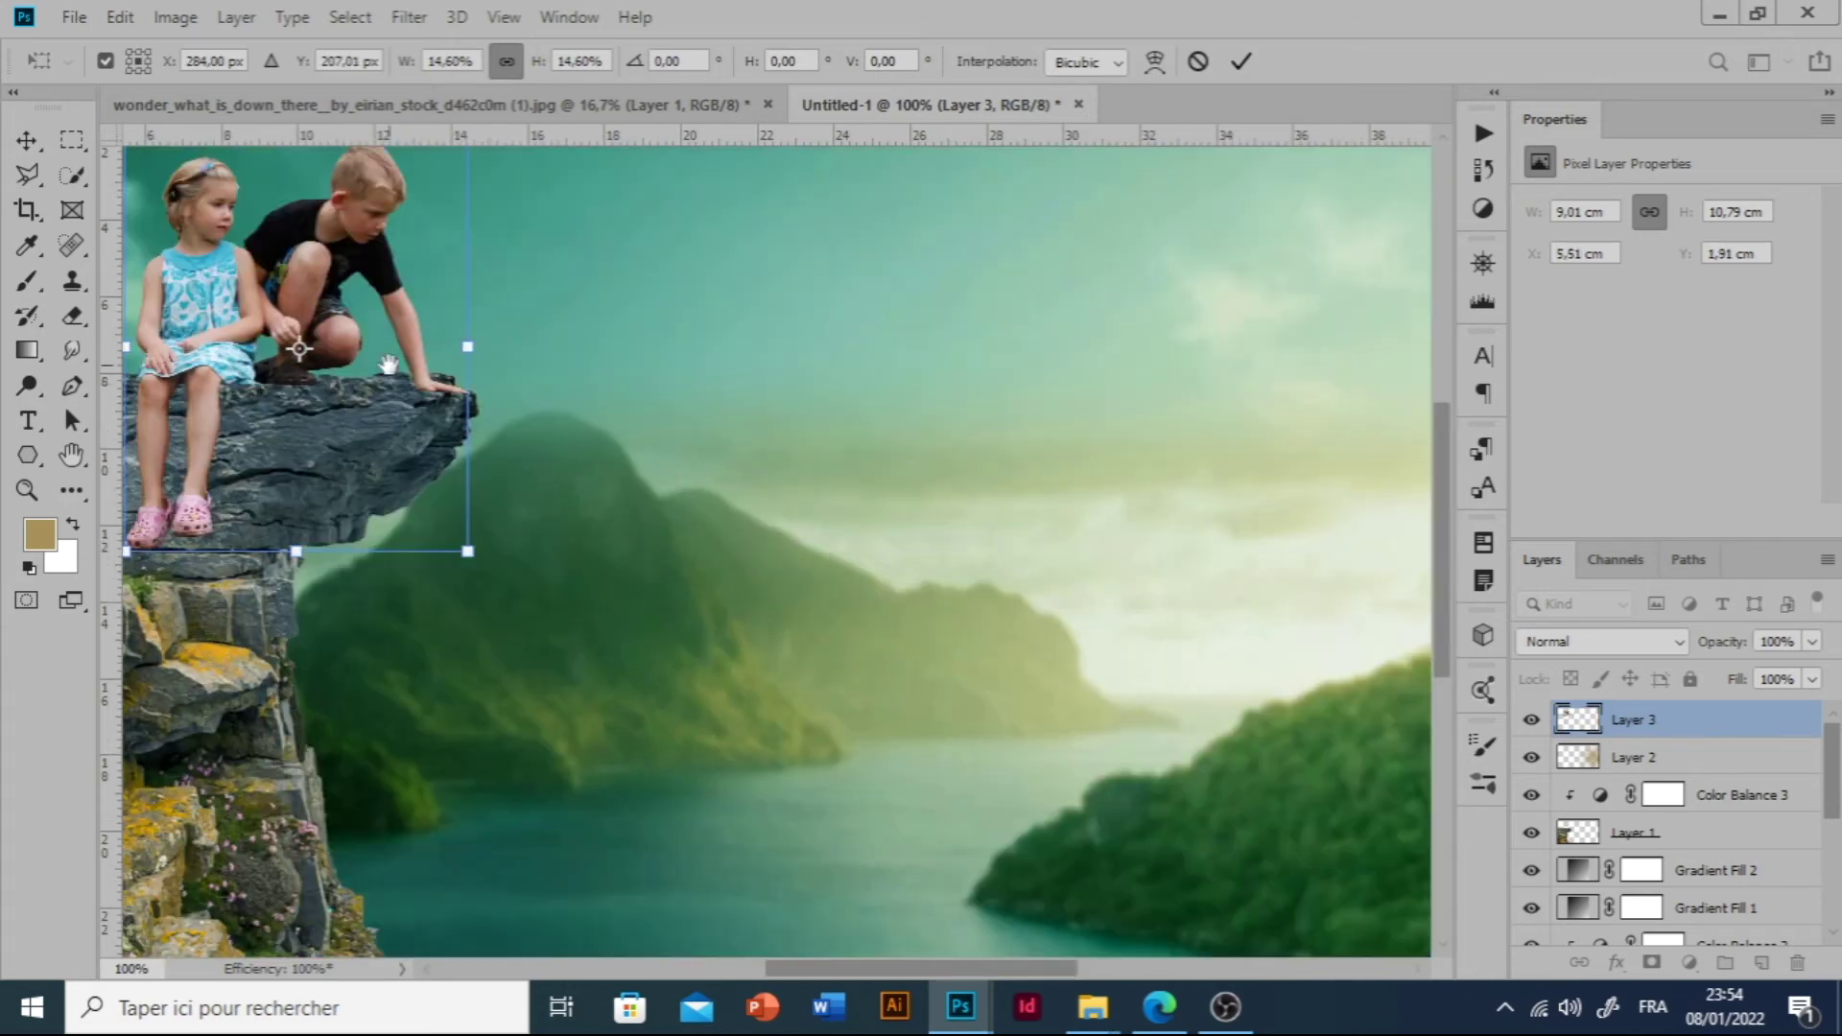
{"action": "left_click_drag", "start_coordinate": [389, 365], "coordinate": [648, 470]}
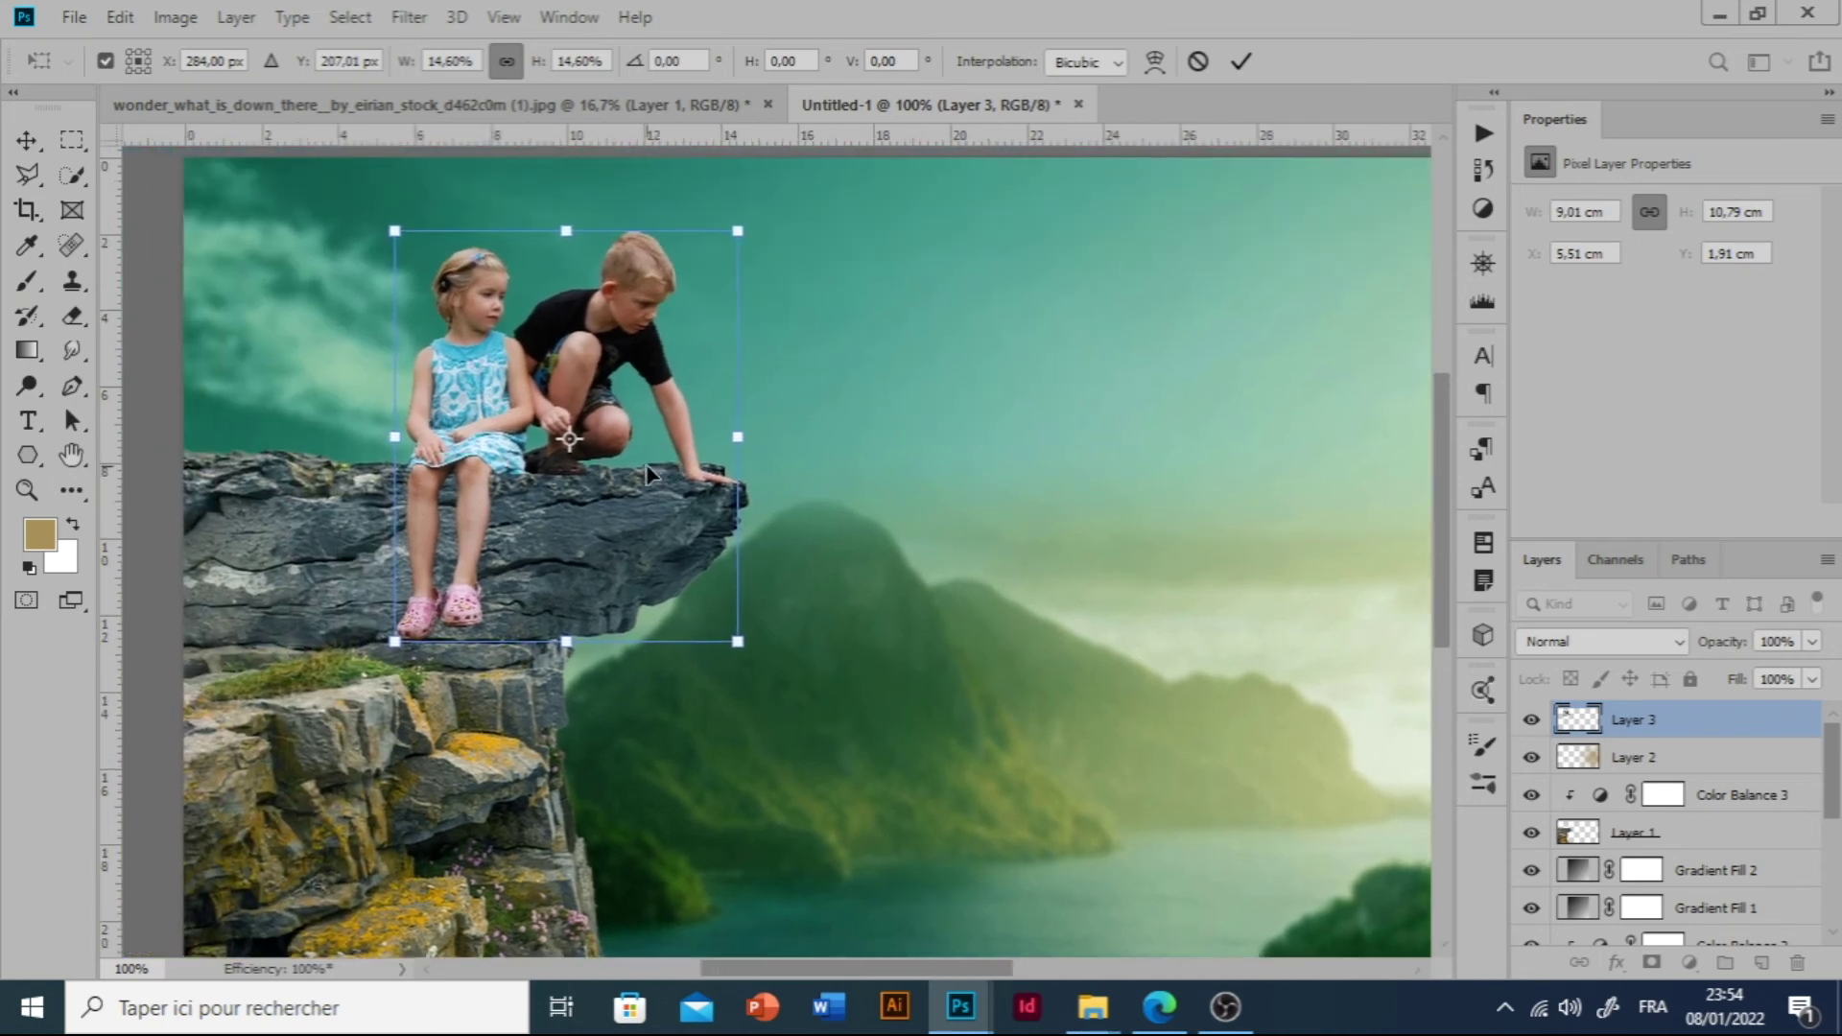
{"action": "key", "text": "Return"}
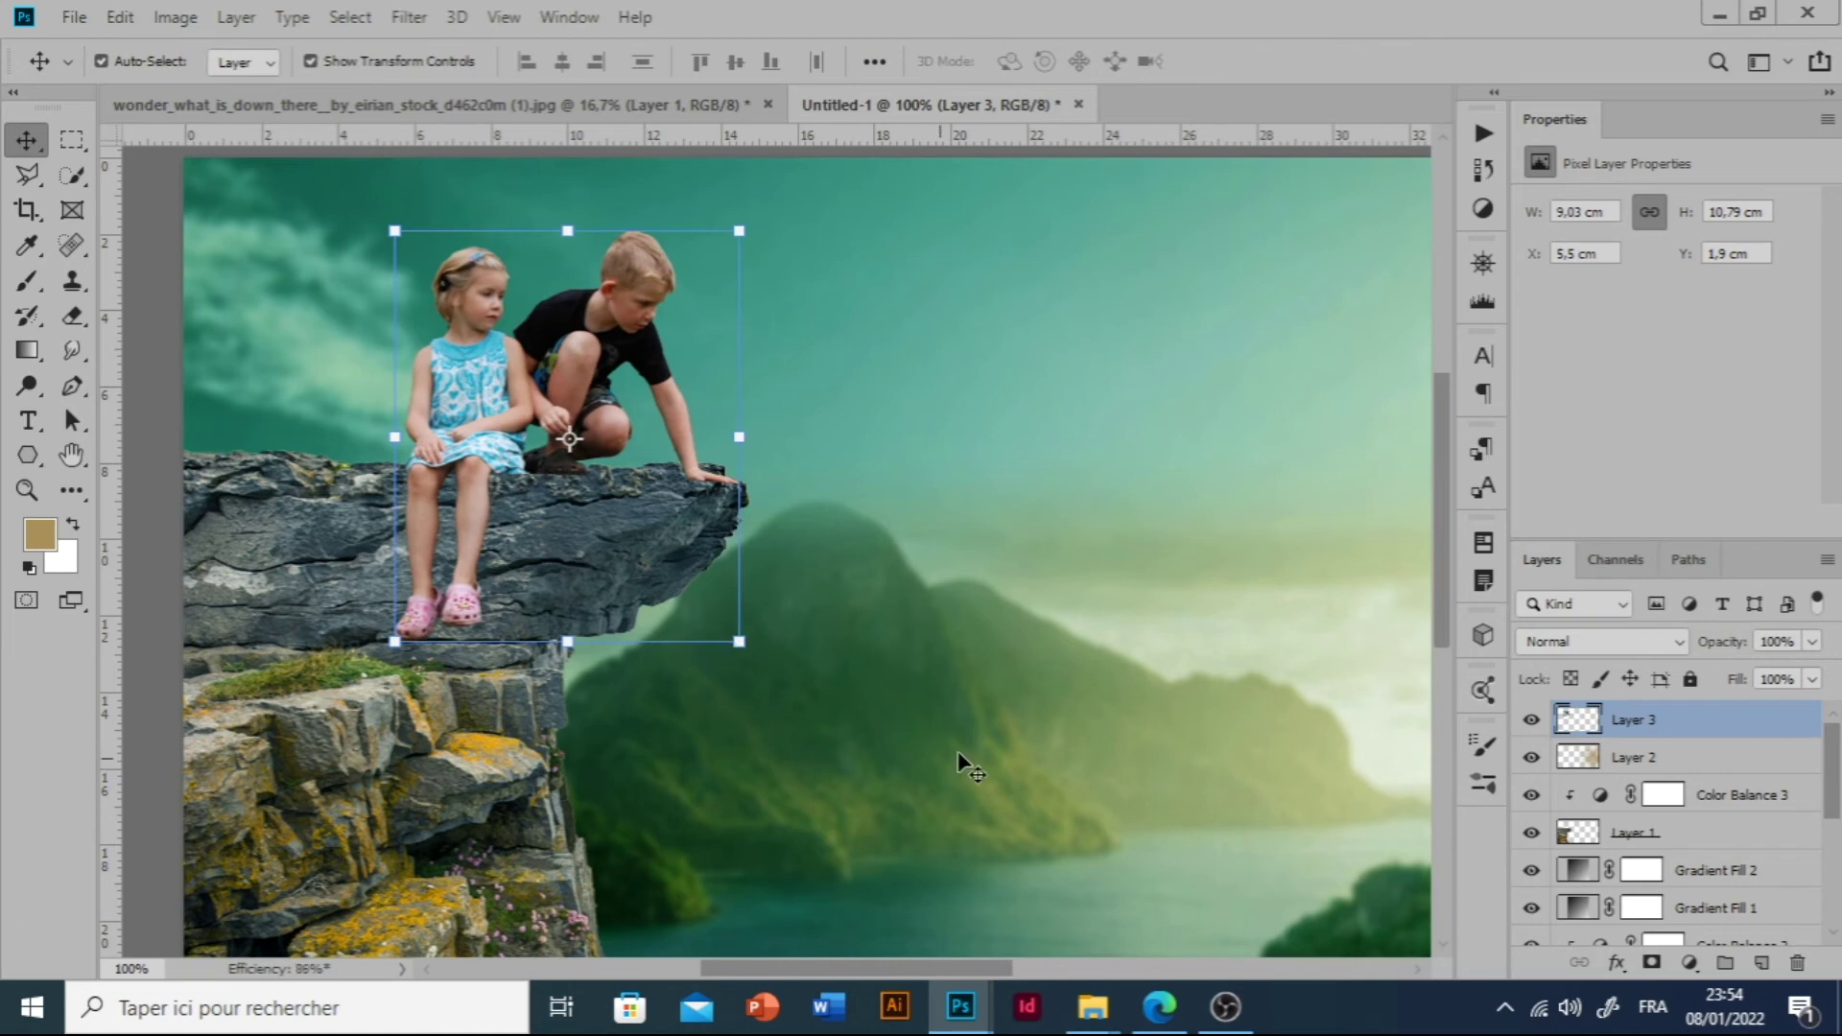
Add a Color Balance adjustment clipped to the children layer and set its midtones to -3 cyan/red and +18 magenta/green.
{"action": "left_click", "coordinate": [1690, 962]}
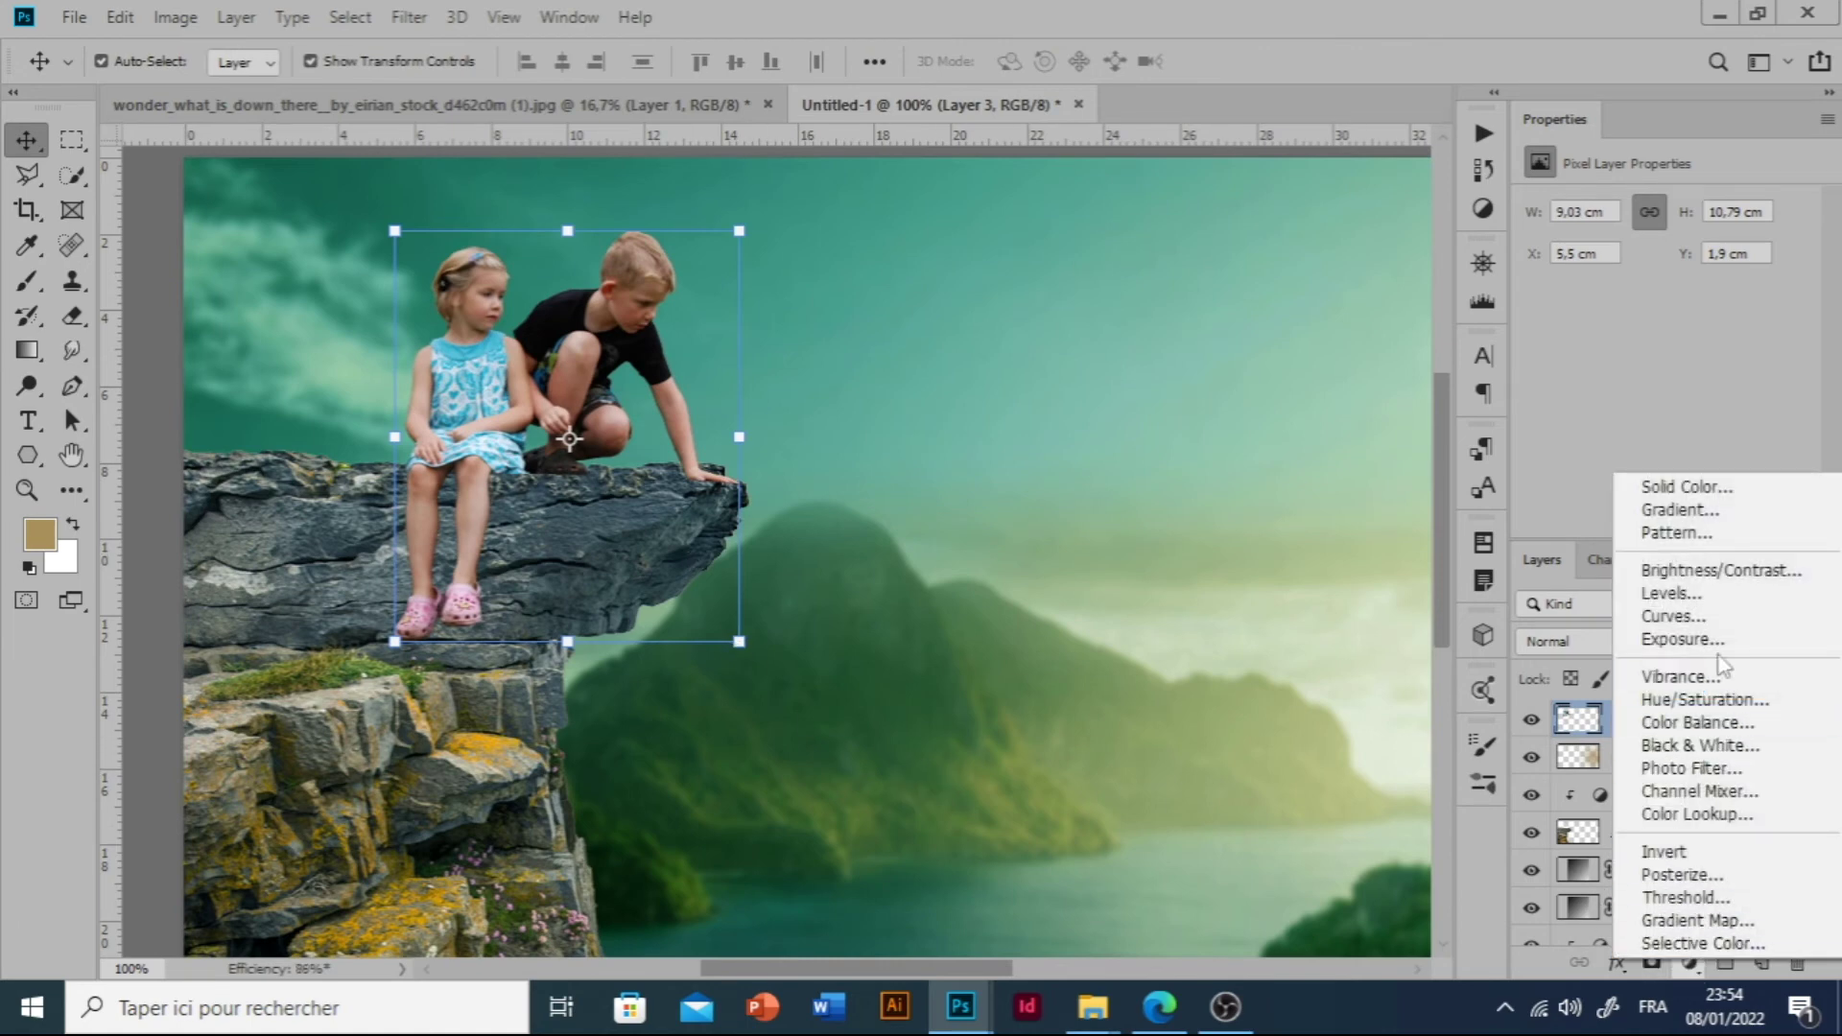
{"action": "left_click", "coordinate": [1698, 723]}
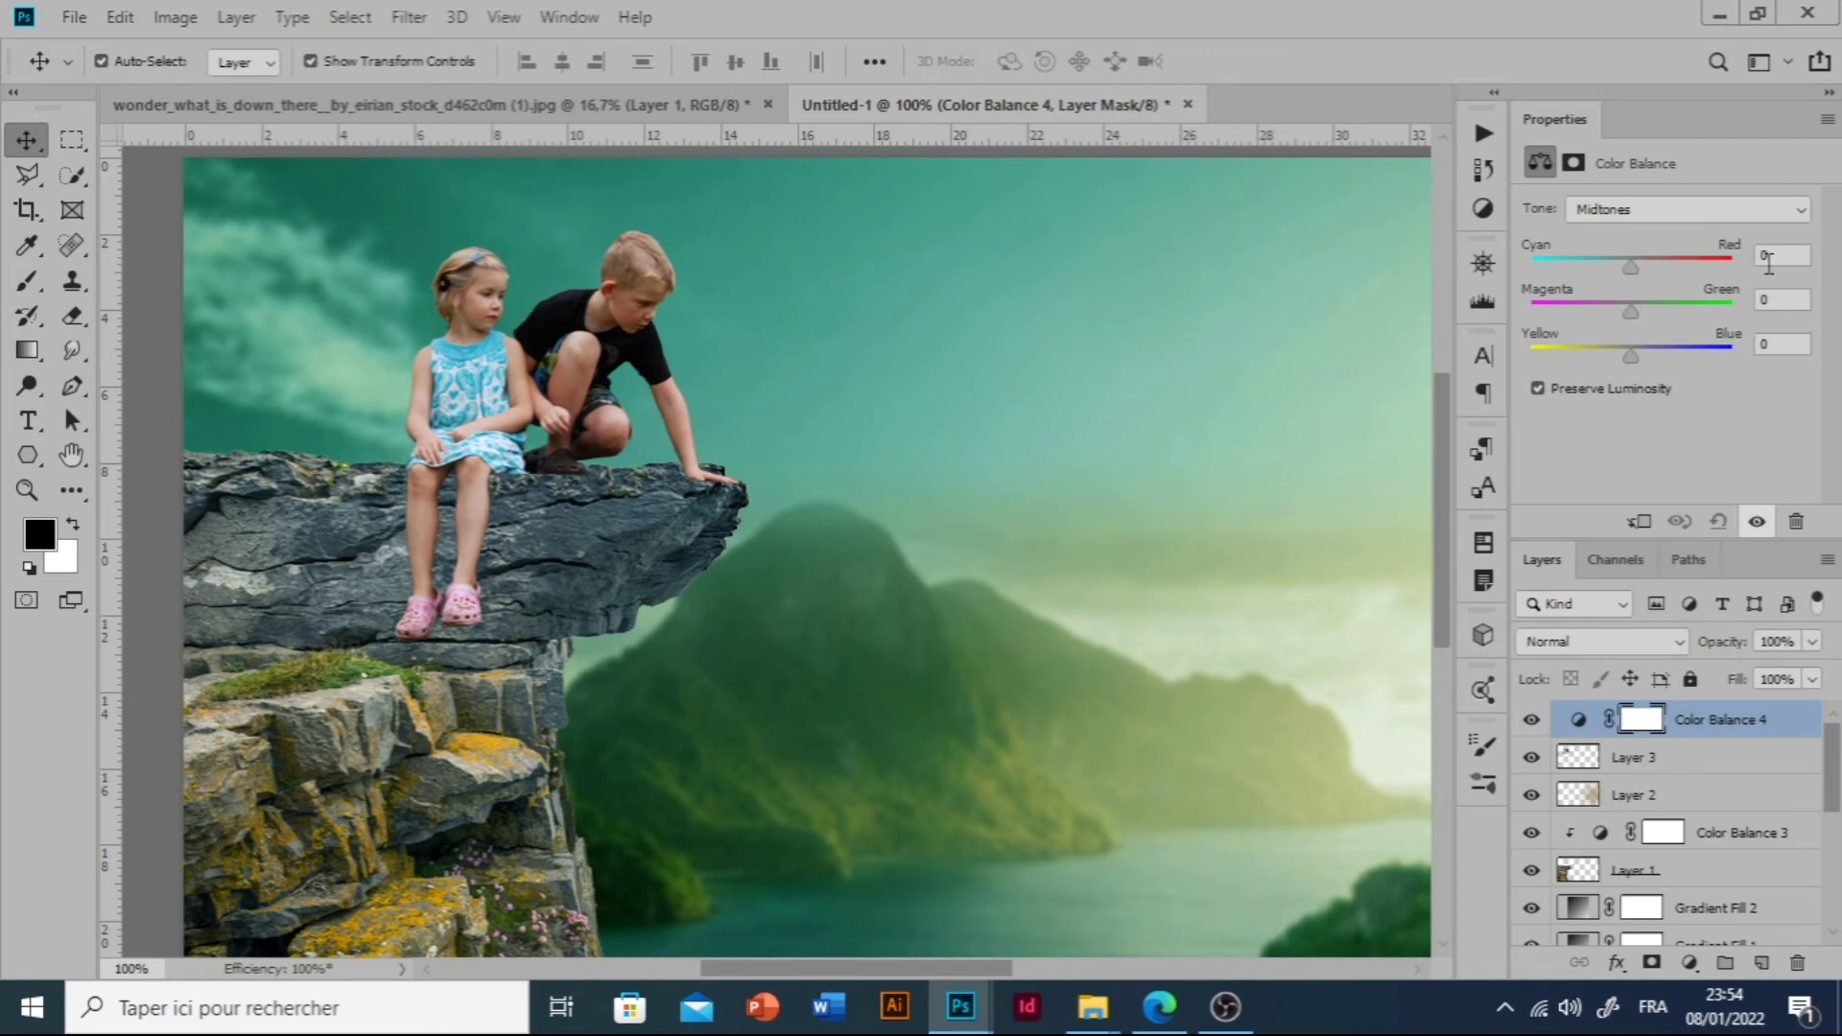
{"action": "left_click_drag", "start_coordinate": [1627, 266], "coordinate": [1648, 315]}
{"action": "left_click", "coordinate": [1638, 521]}
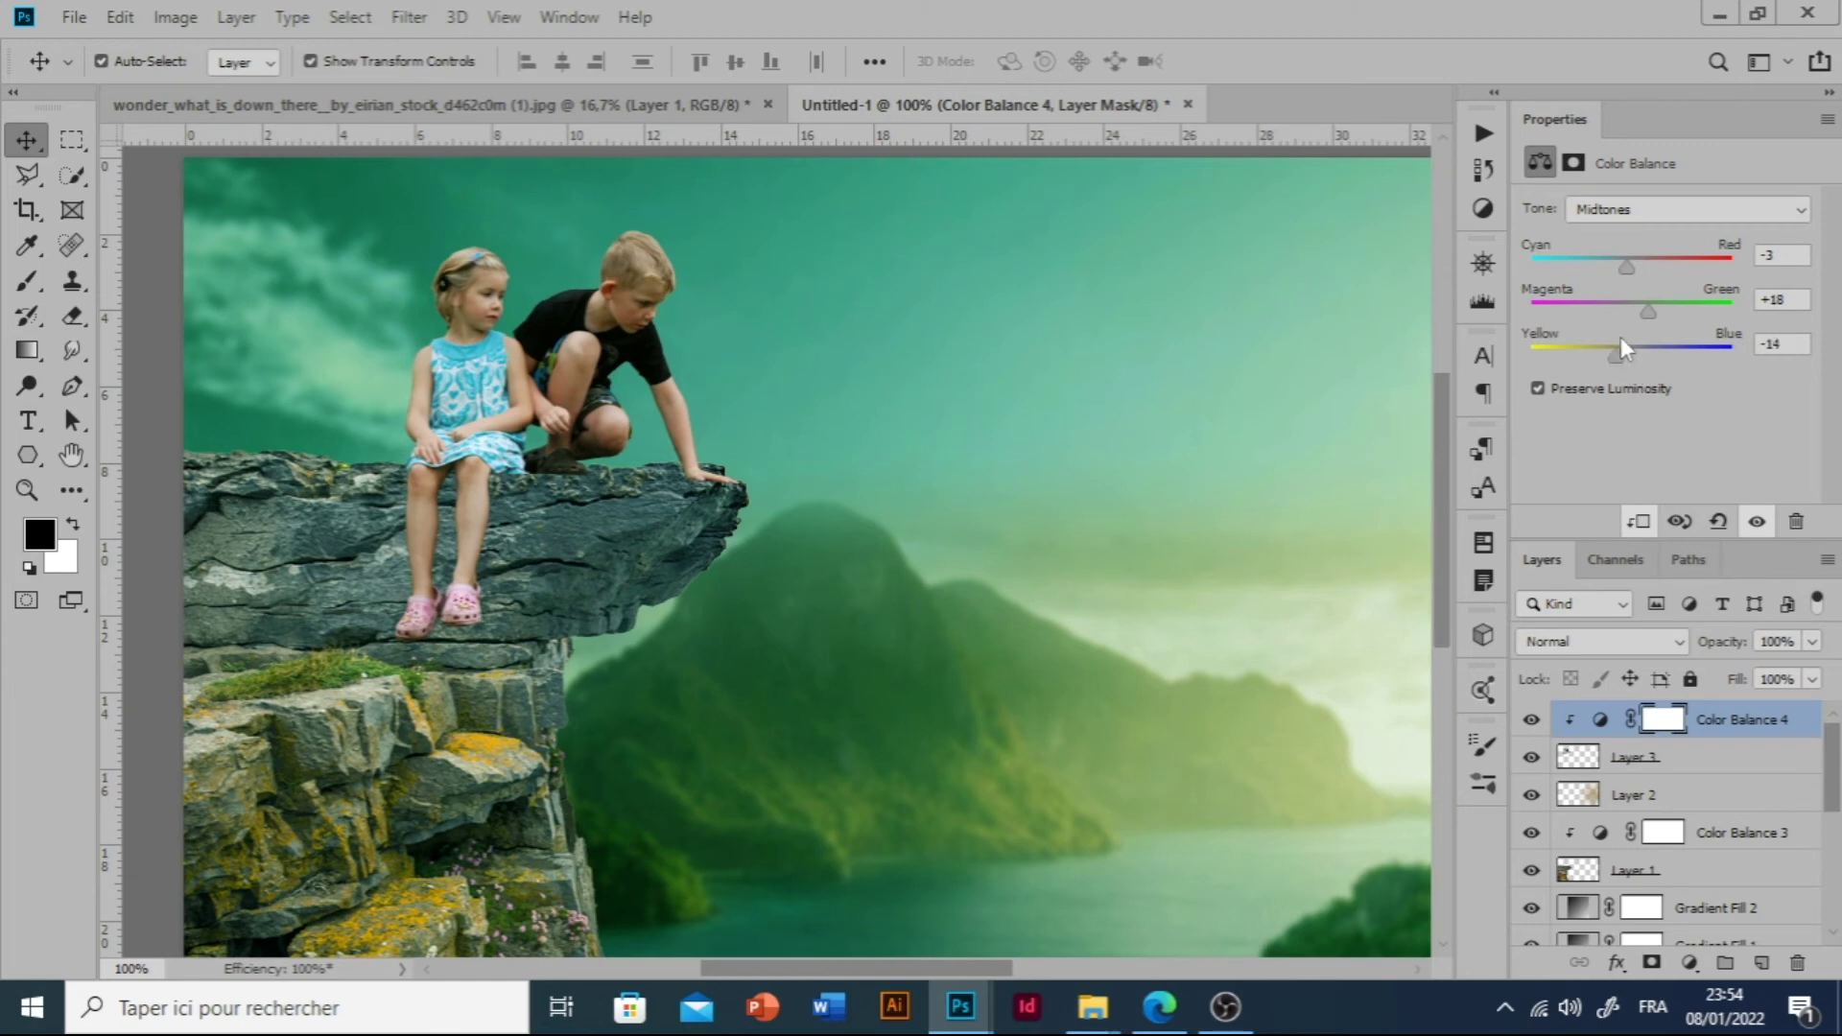
{"action": "left_click_drag", "start_coordinate": [1620, 348], "coordinate": [1640, 371]}
Create a new layer directly below the children and set the soft Brush size to 47 px.
{"action": "left_click", "coordinate": [1612, 804]}
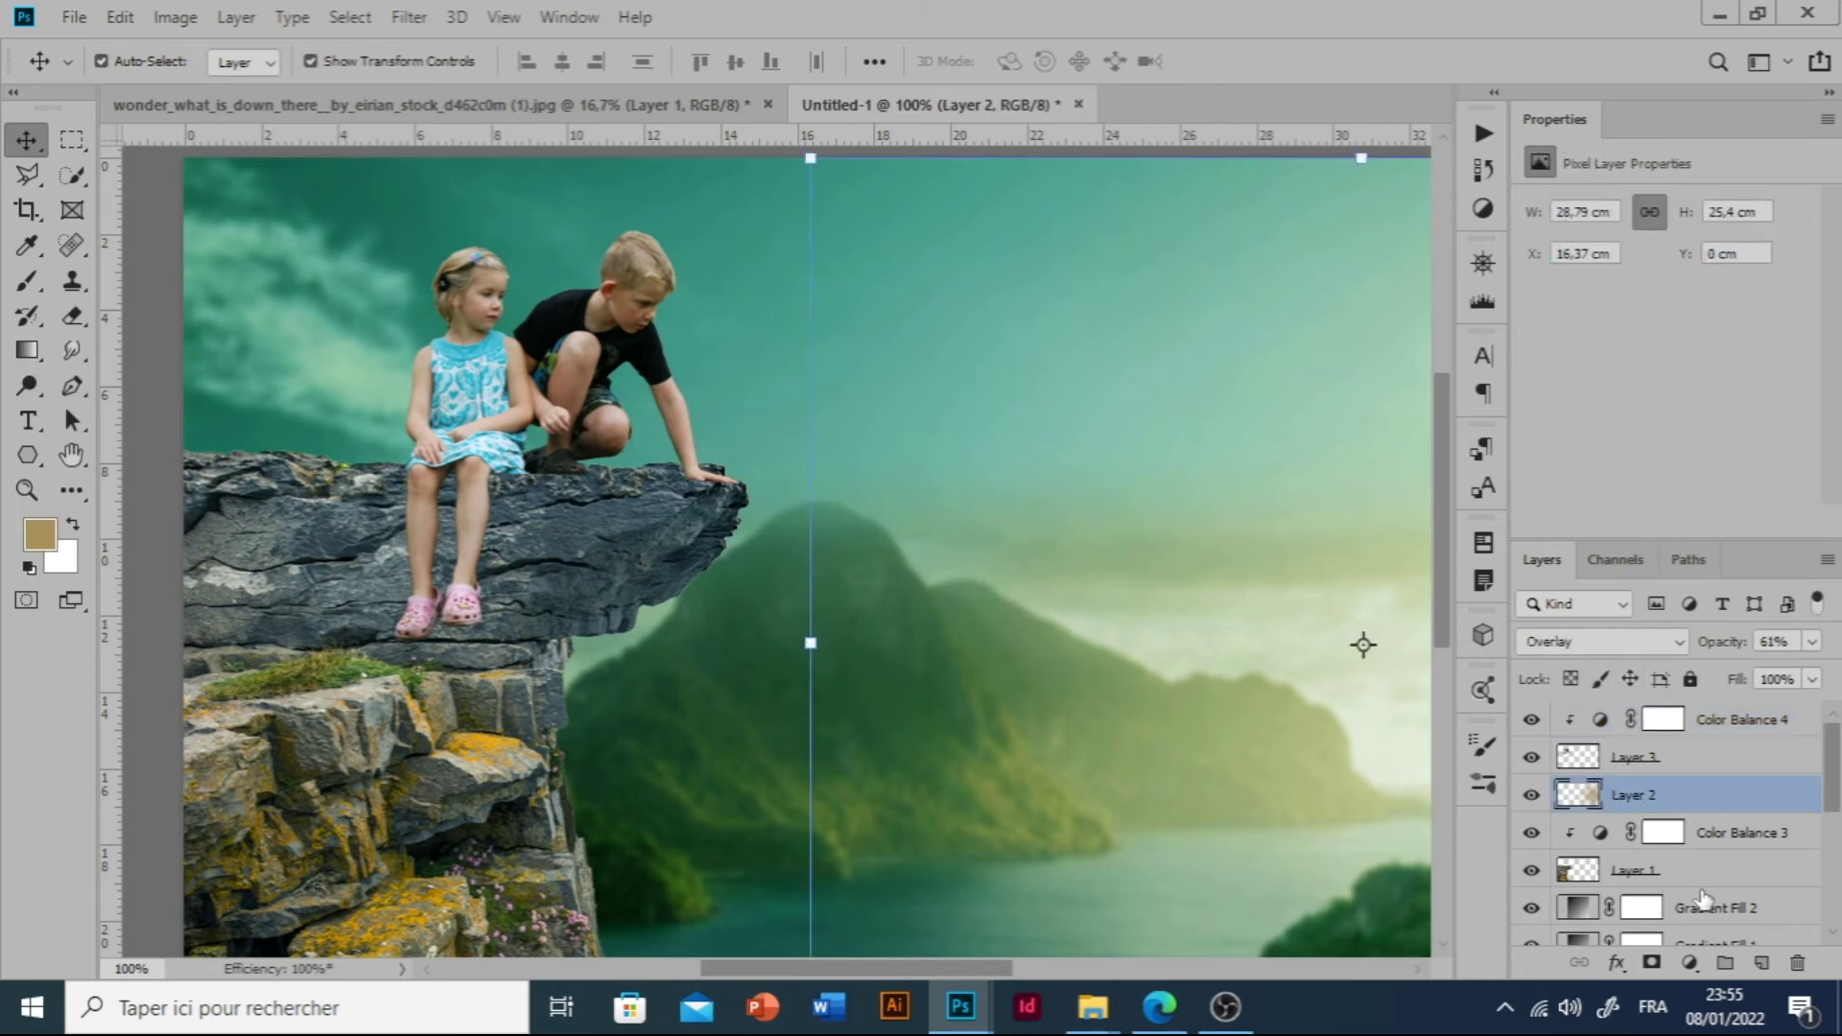
{"action": "left_click", "coordinate": [1762, 962]}
{"action": "left_click", "coordinate": [27, 280]}
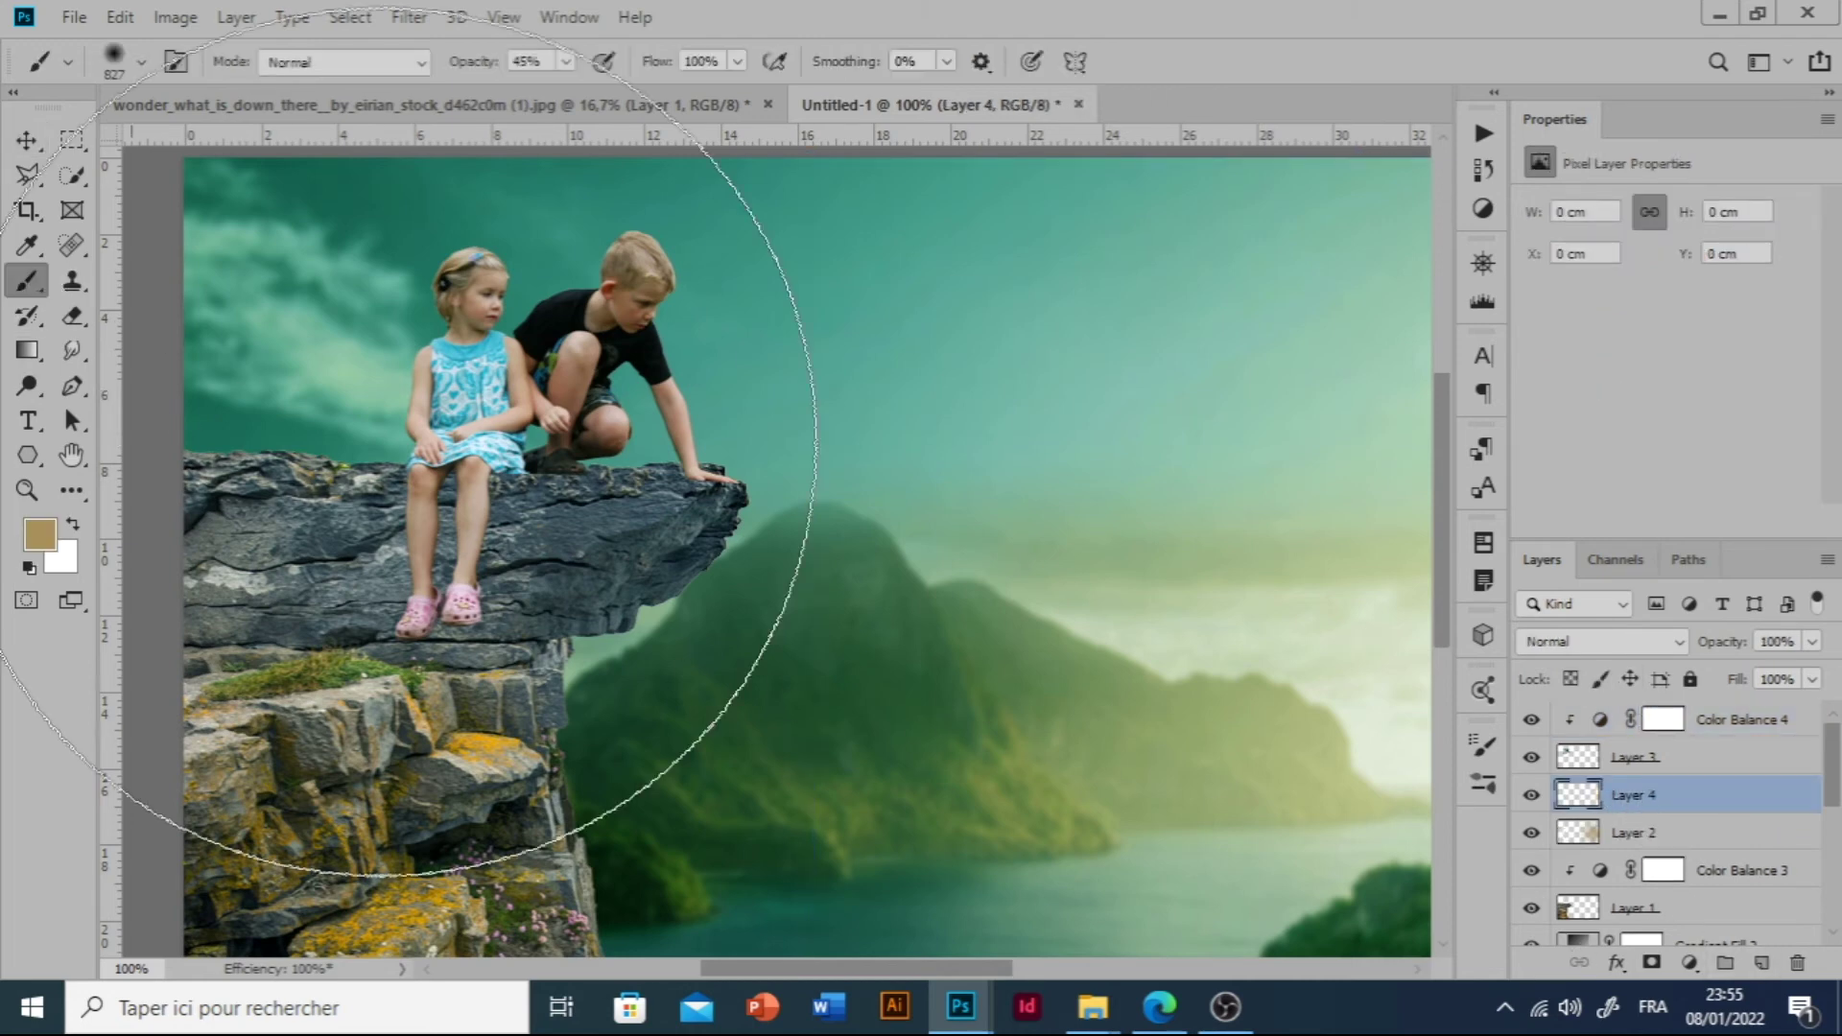
{"action": "right_click", "coordinate": [864, 331]}
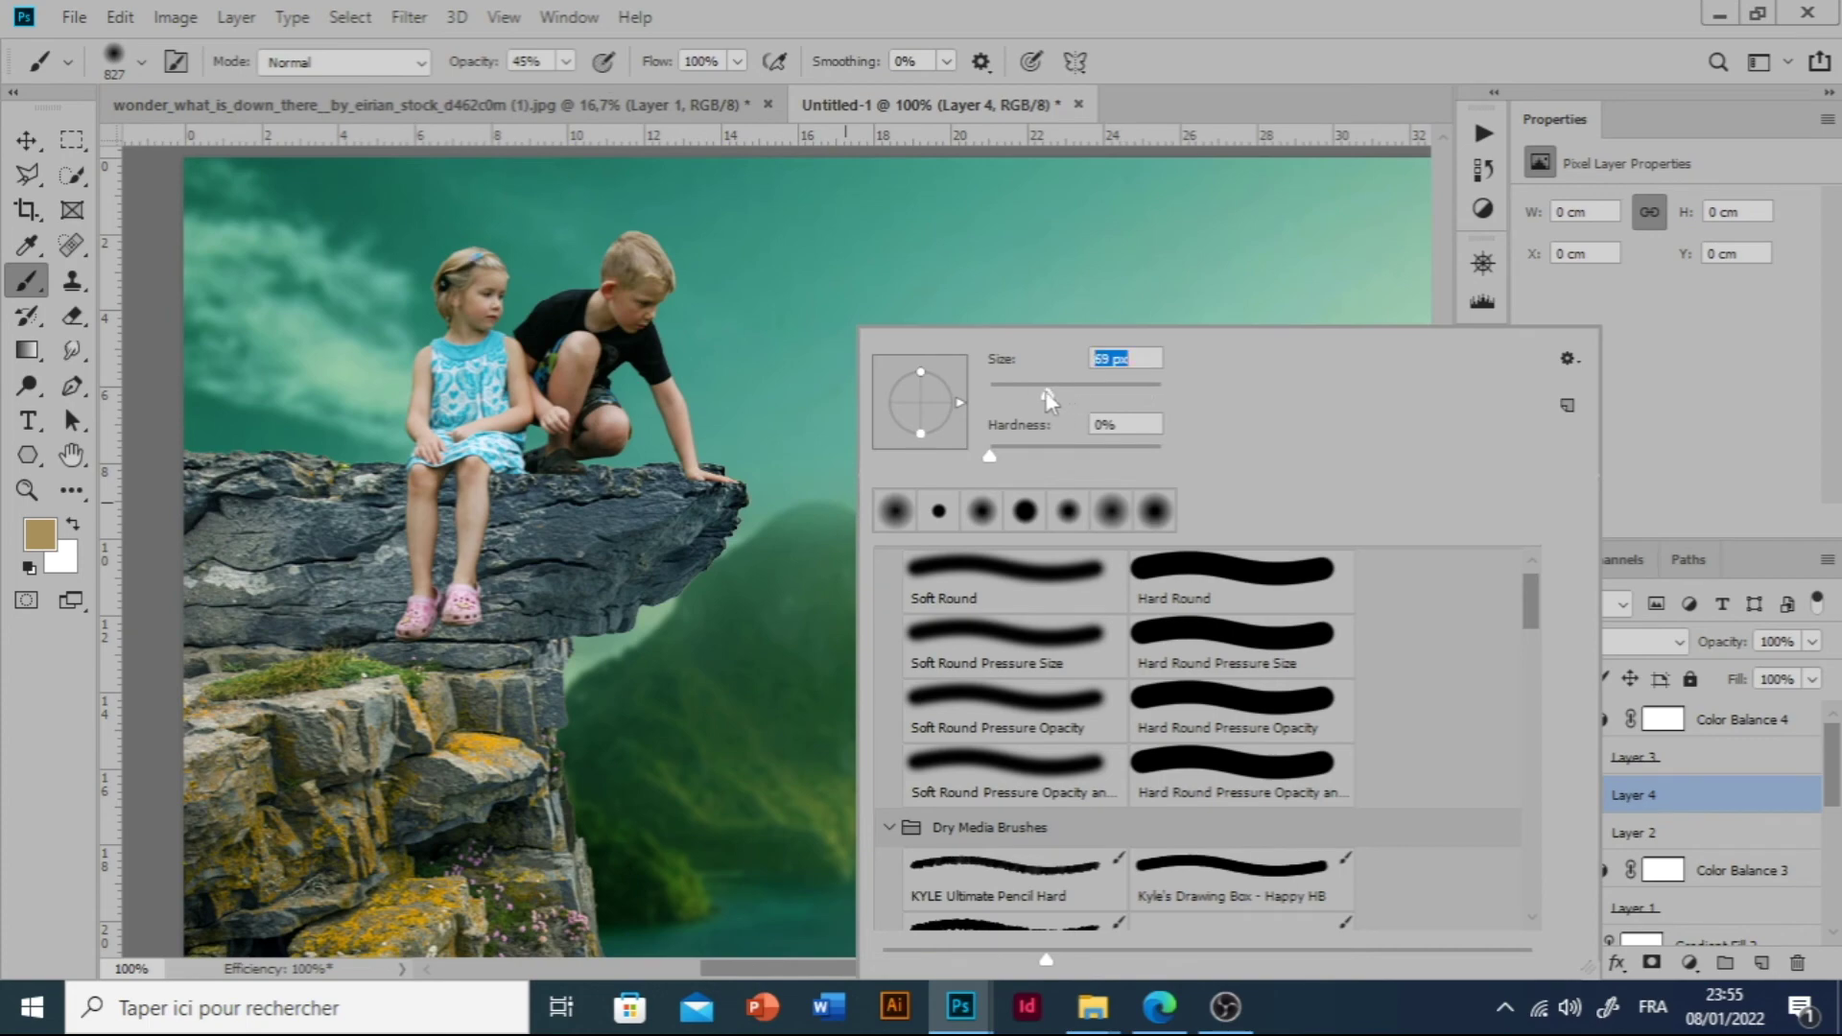
{"action": "type", "text": "47"}
{"action": "key", "text": "Return"}
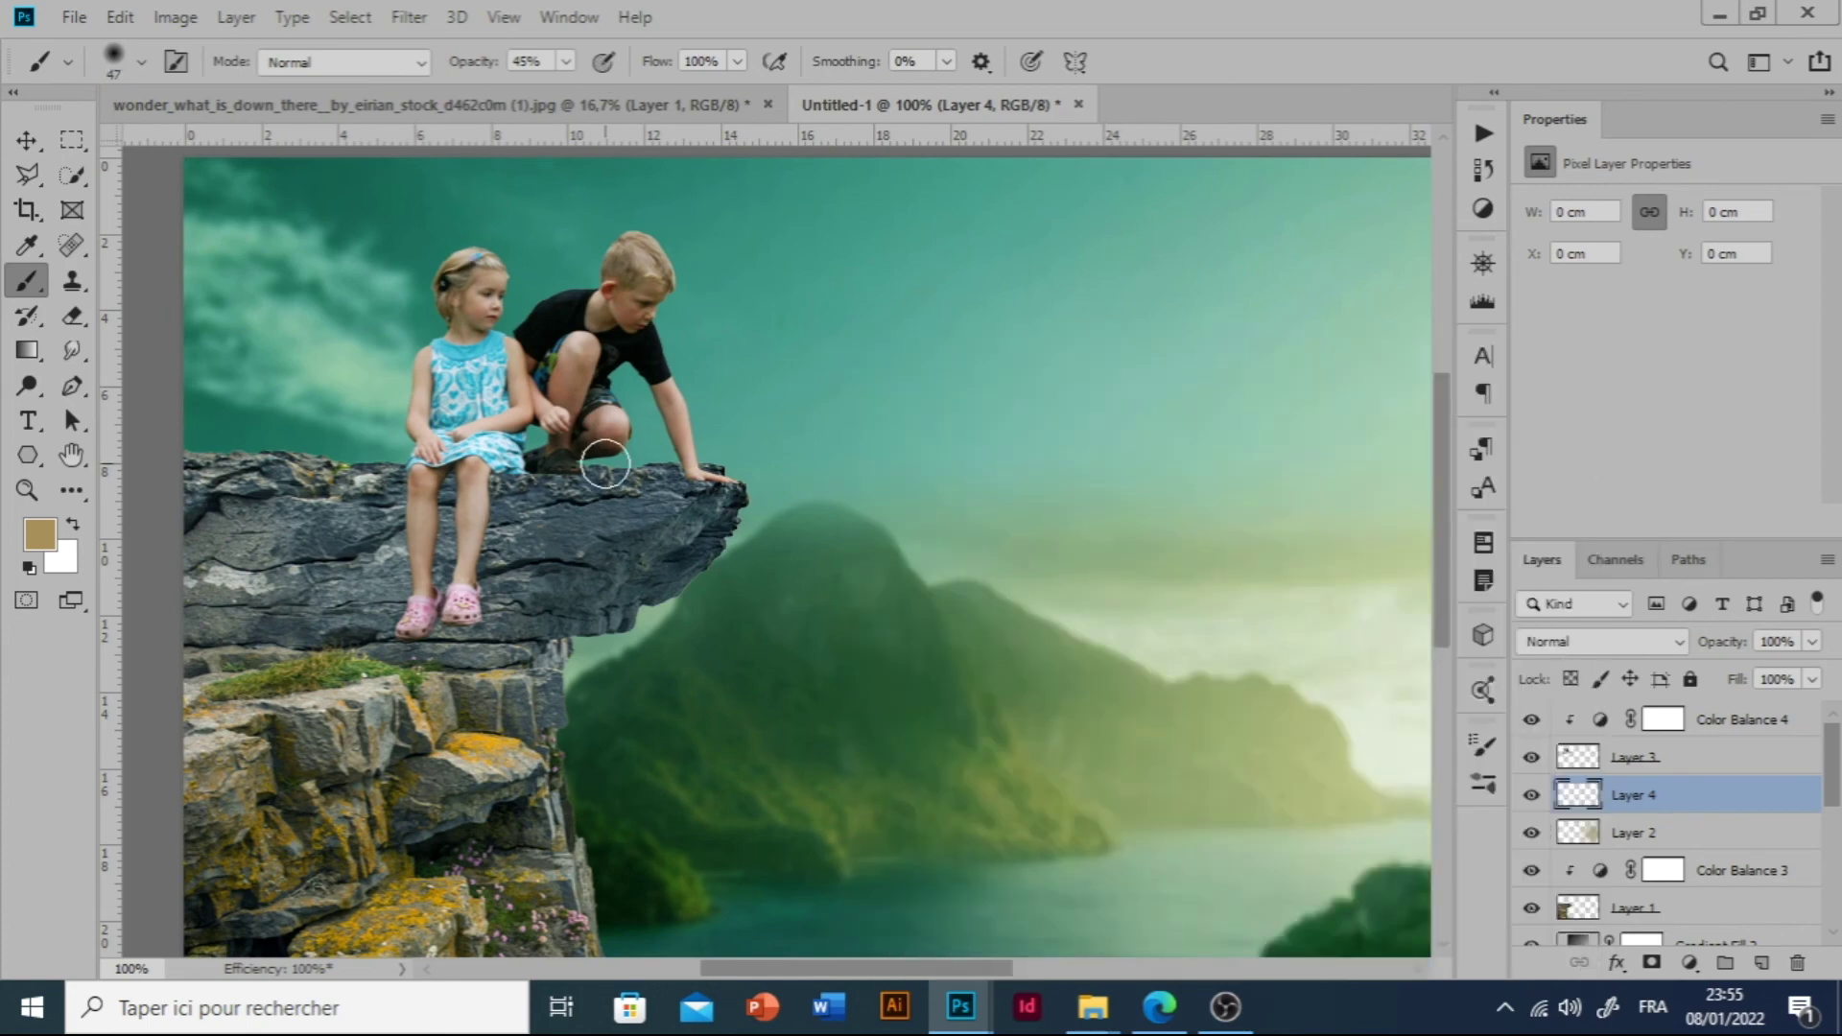
Paint a soft black shadow on the cliff edge around the girl's knees with a 36 px brush at 45% opacity.
{"action": "key", "text": "ctrl+plus"}
{"action": "key", "text": "ctrl+plus"}
{"action": "scroll", "coordinate": [558, 436], "scroll_direction": "left", "scroll_amount": 5}
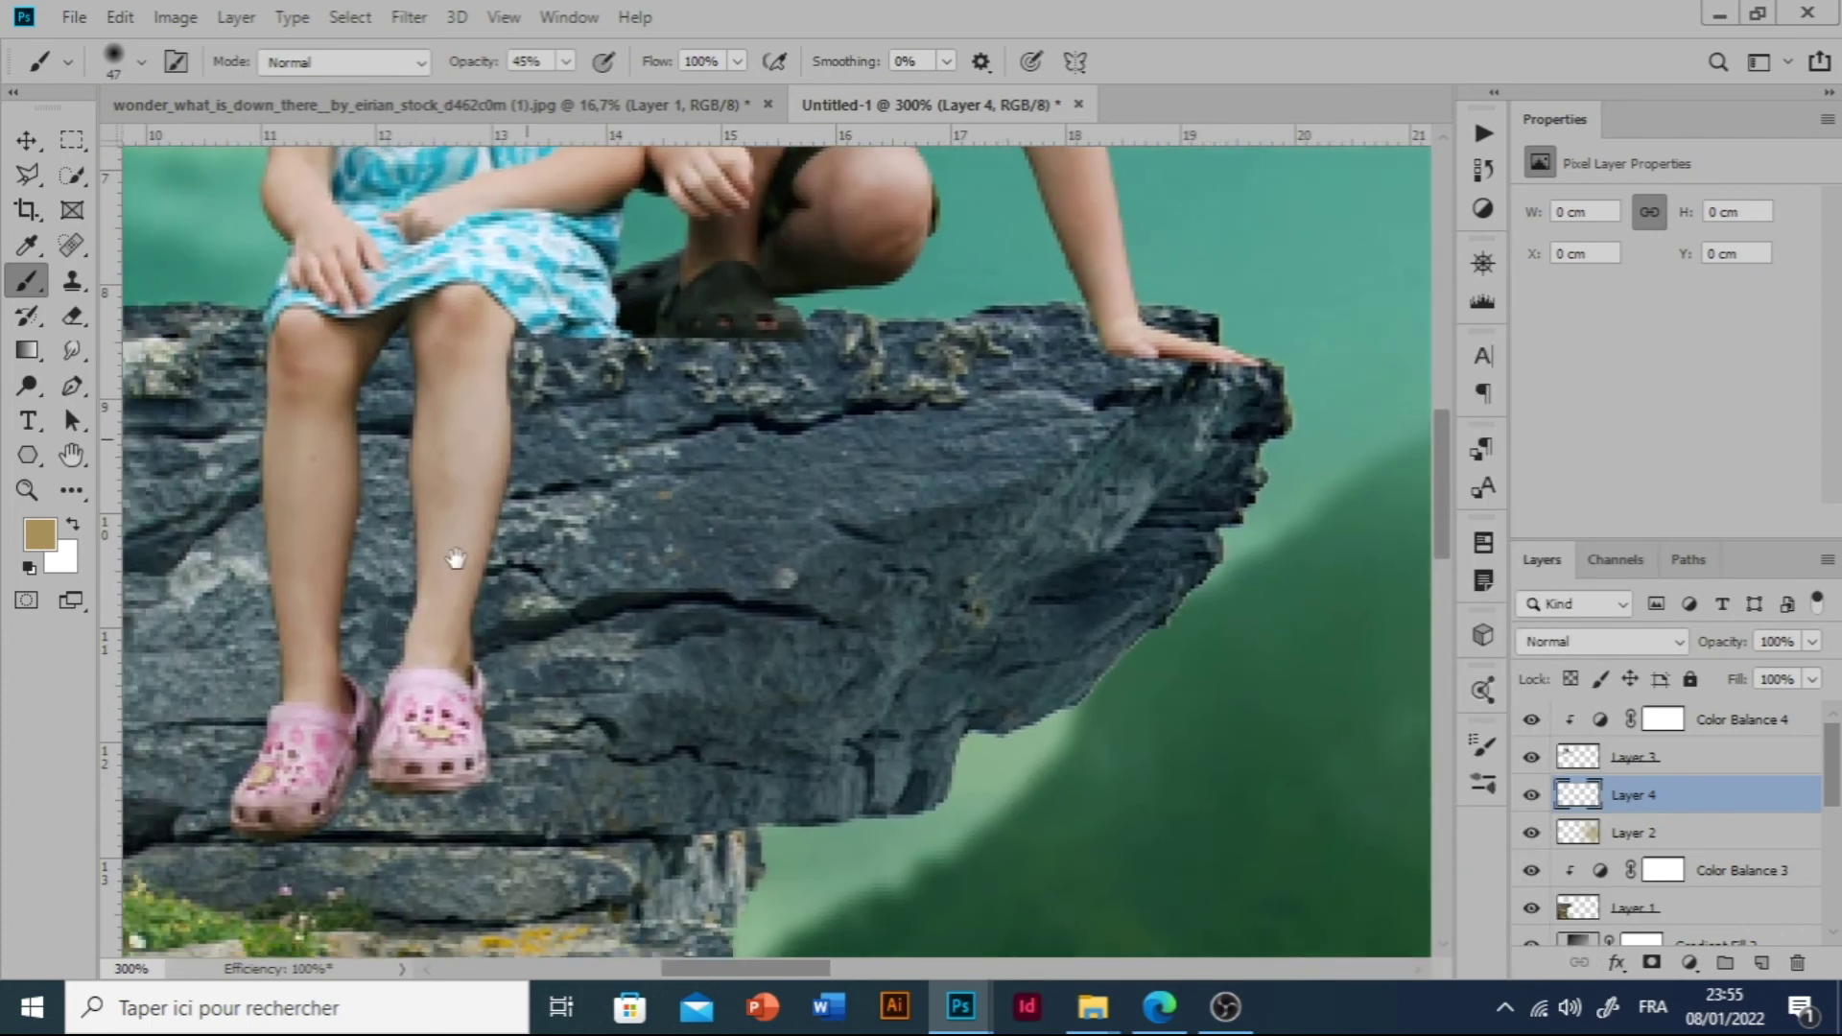
{"action": "left_click", "coordinate": [21, 565]}
{"action": "right_click", "coordinate": [694, 479]}
{"action": "left_click_drag", "start_coordinate": [862, 391], "coordinate": [856, 388]}
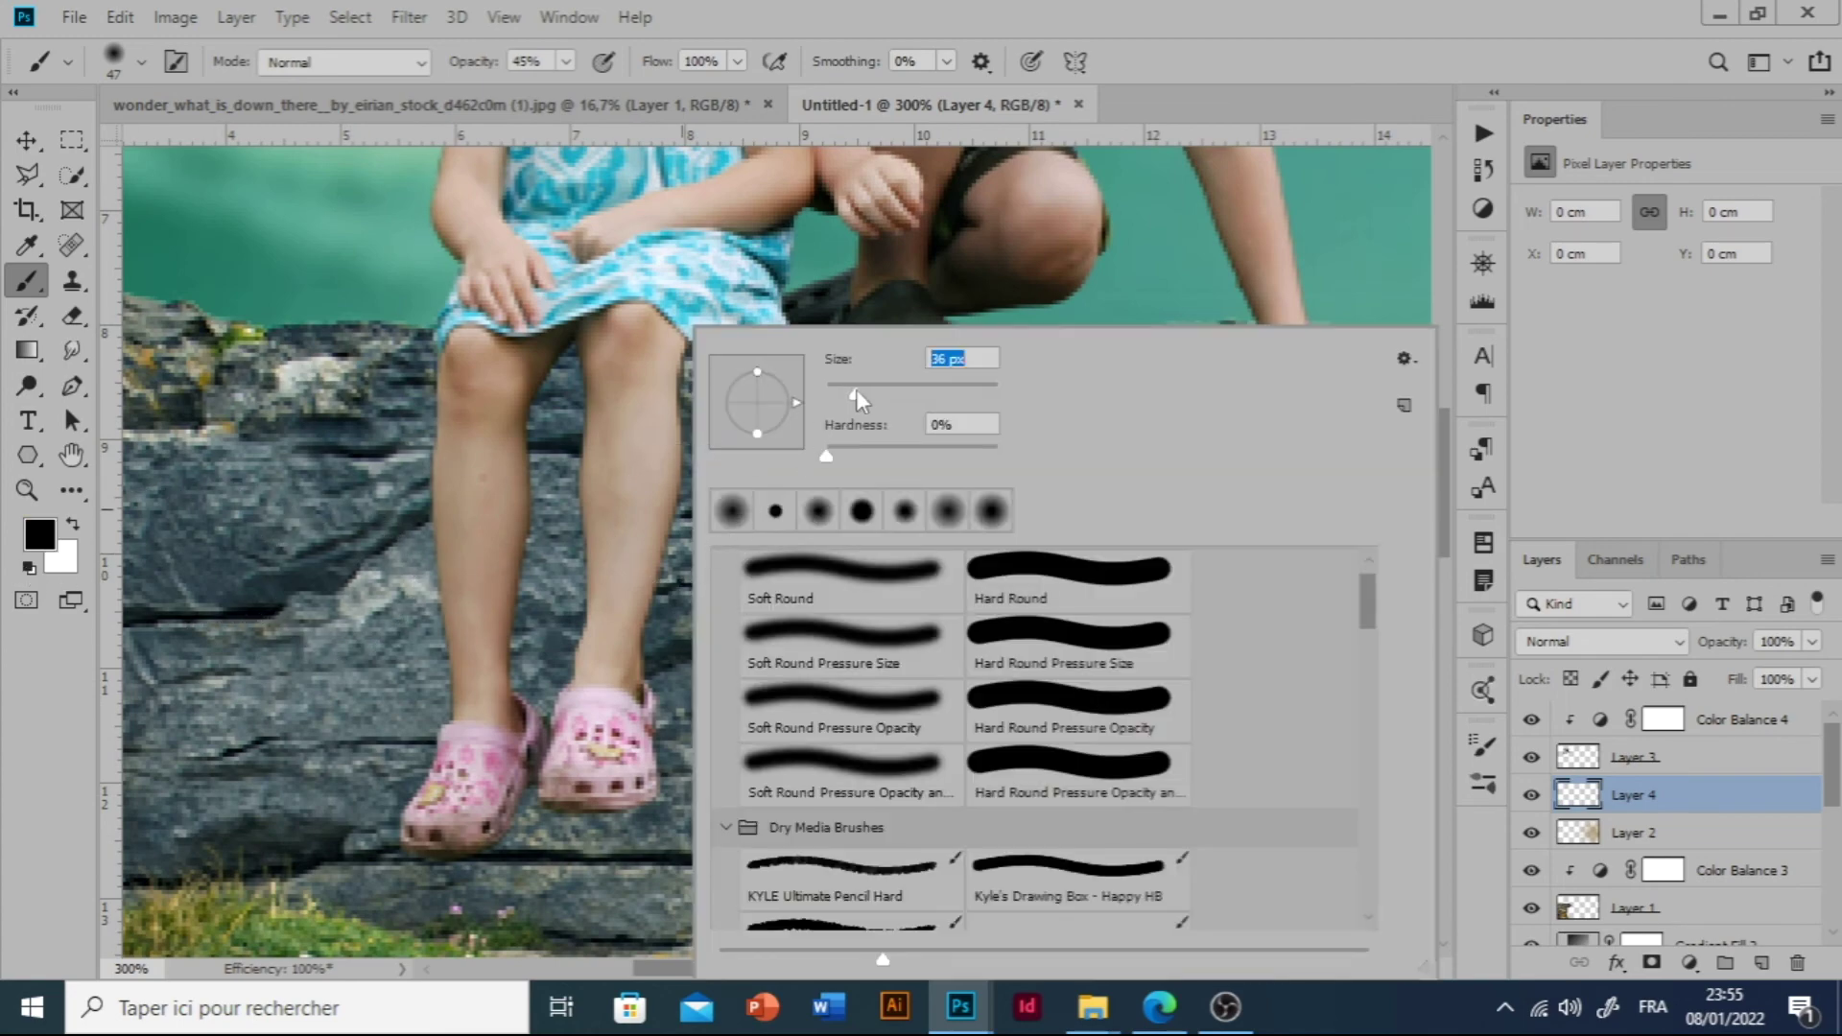
{"action": "left_click", "coordinate": [604, 389]}
{"action": "left_click_drag", "start_coordinate": [539, 388], "coordinate": [533, 319]}
Reduce the brush to 21 px and paint soft black shadows on the rock behind the girl's legs and shoes.
{"action": "right_click", "coordinate": [640, 426]}
{"action": "left_click_drag", "start_coordinate": [810, 395], "coordinate": [798, 394]}
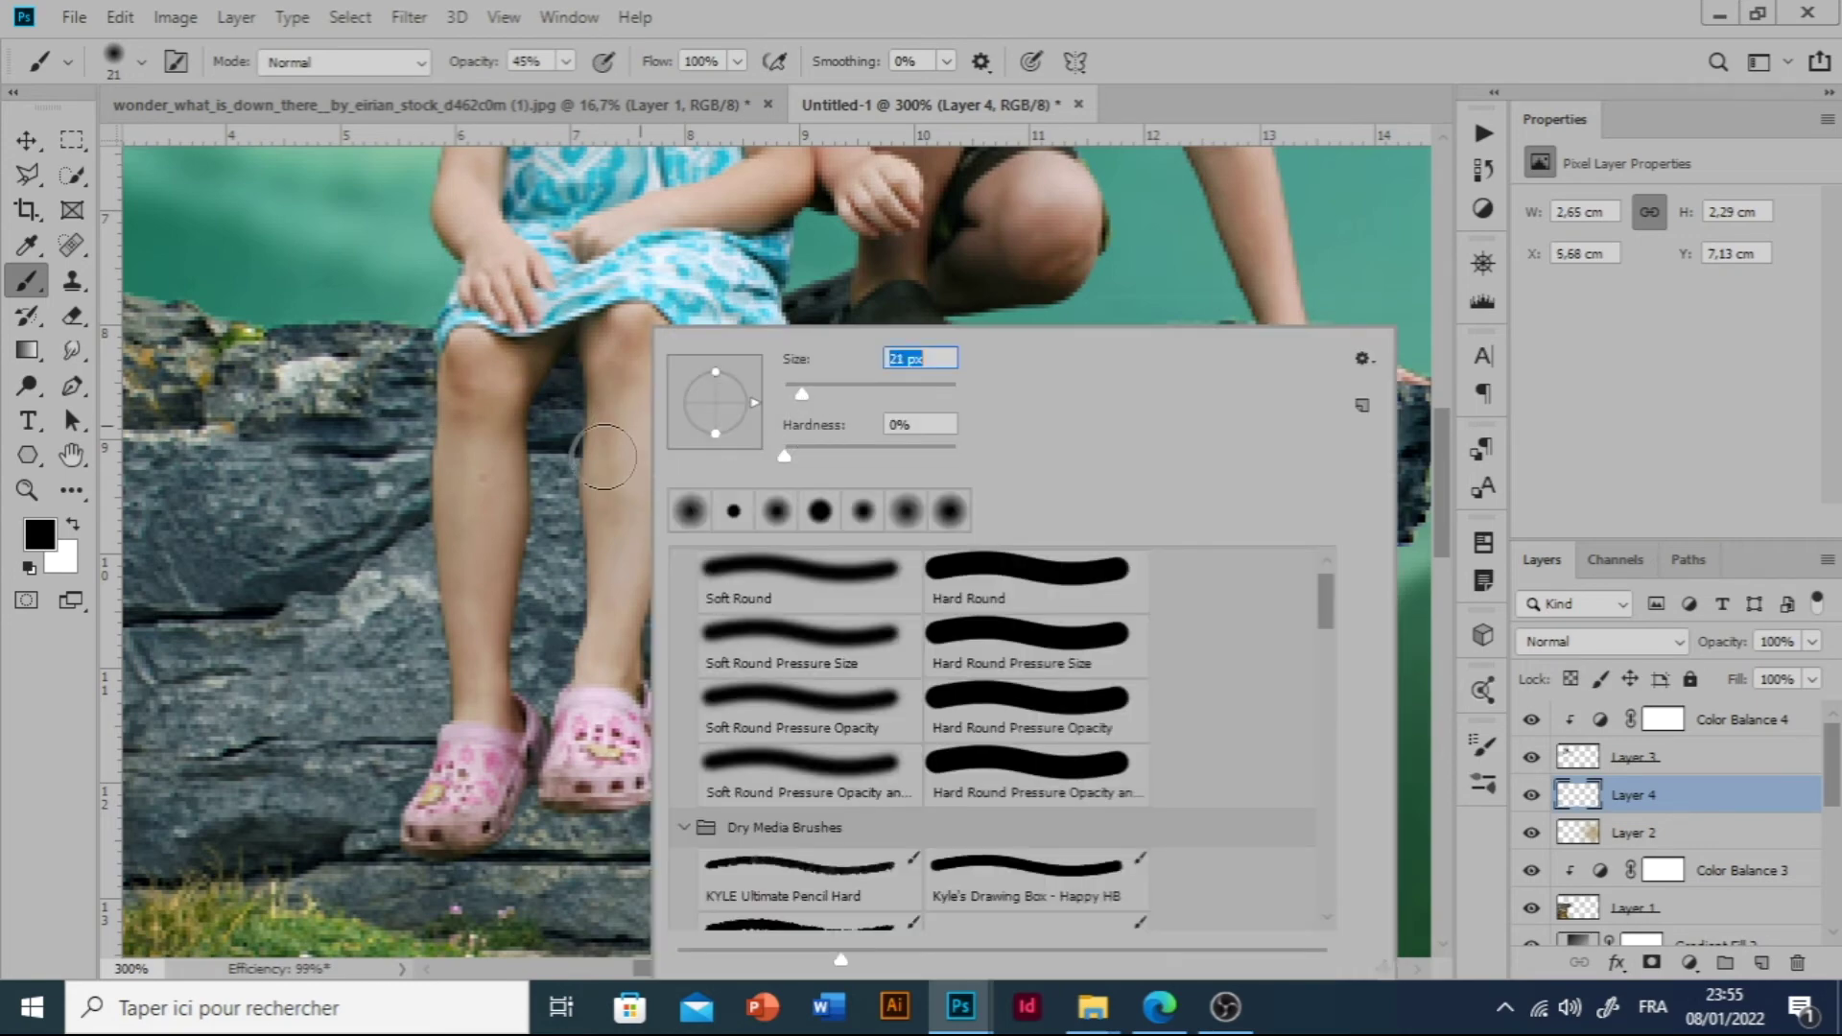
{"action": "left_click", "coordinate": [616, 465]}
{"action": "mouse_move", "coordinate": [621, 519]}
{"action": "left_mouse_down"}
{"action": "mouse_move", "coordinate": [577, 614]}
{"action": "mouse_move", "coordinate": [629, 513]}
{"action": "mouse_move", "coordinate": [640, 360]}
{"action": "left_mouse_up"}
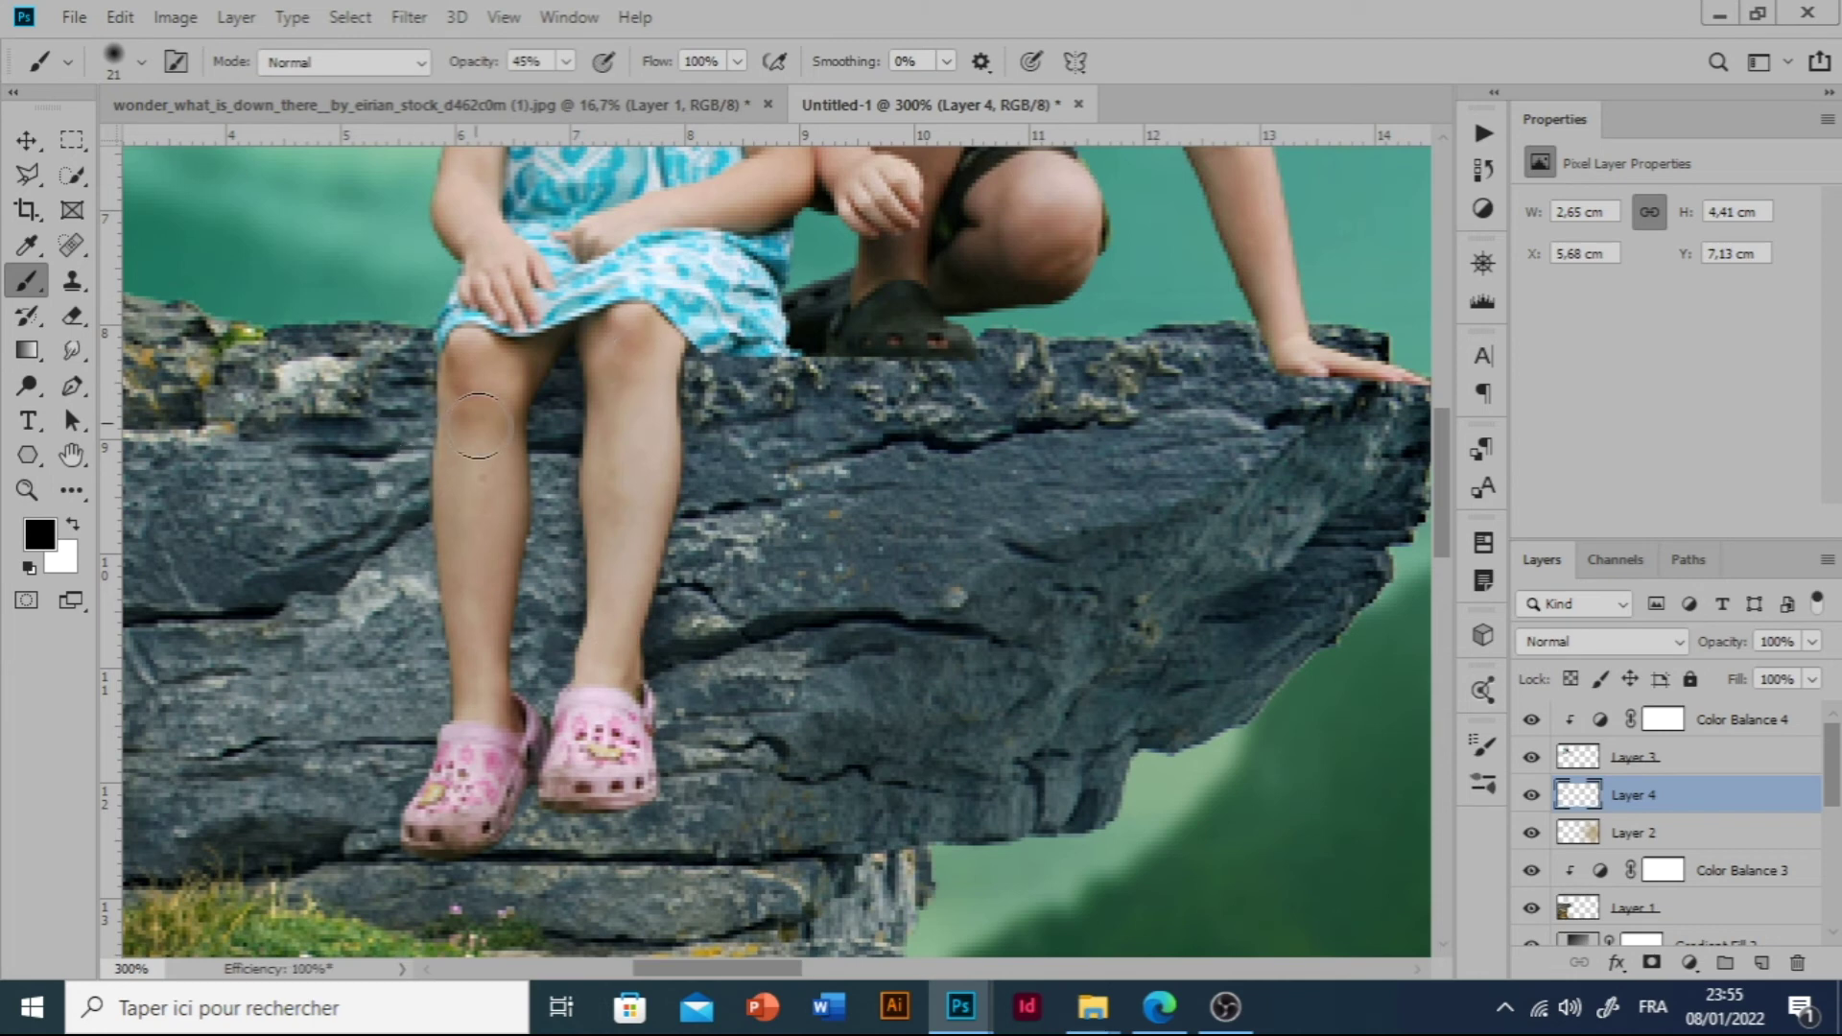
{"action": "mouse_move", "coordinate": [474, 622]}
{"action": "left_mouse_down"}
{"action": "mouse_move", "coordinate": [461, 662]}
{"action": "mouse_move", "coordinate": [451, 460]}
{"action": "mouse_move", "coordinate": [472, 707]}
{"action": "mouse_move", "coordinate": [518, 762]}
{"action": "mouse_move", "coordinate": [642, 743]}
{"action": "mouse_move", "coordinate": [623, 721]}
{"action": "left_mouse_up"}
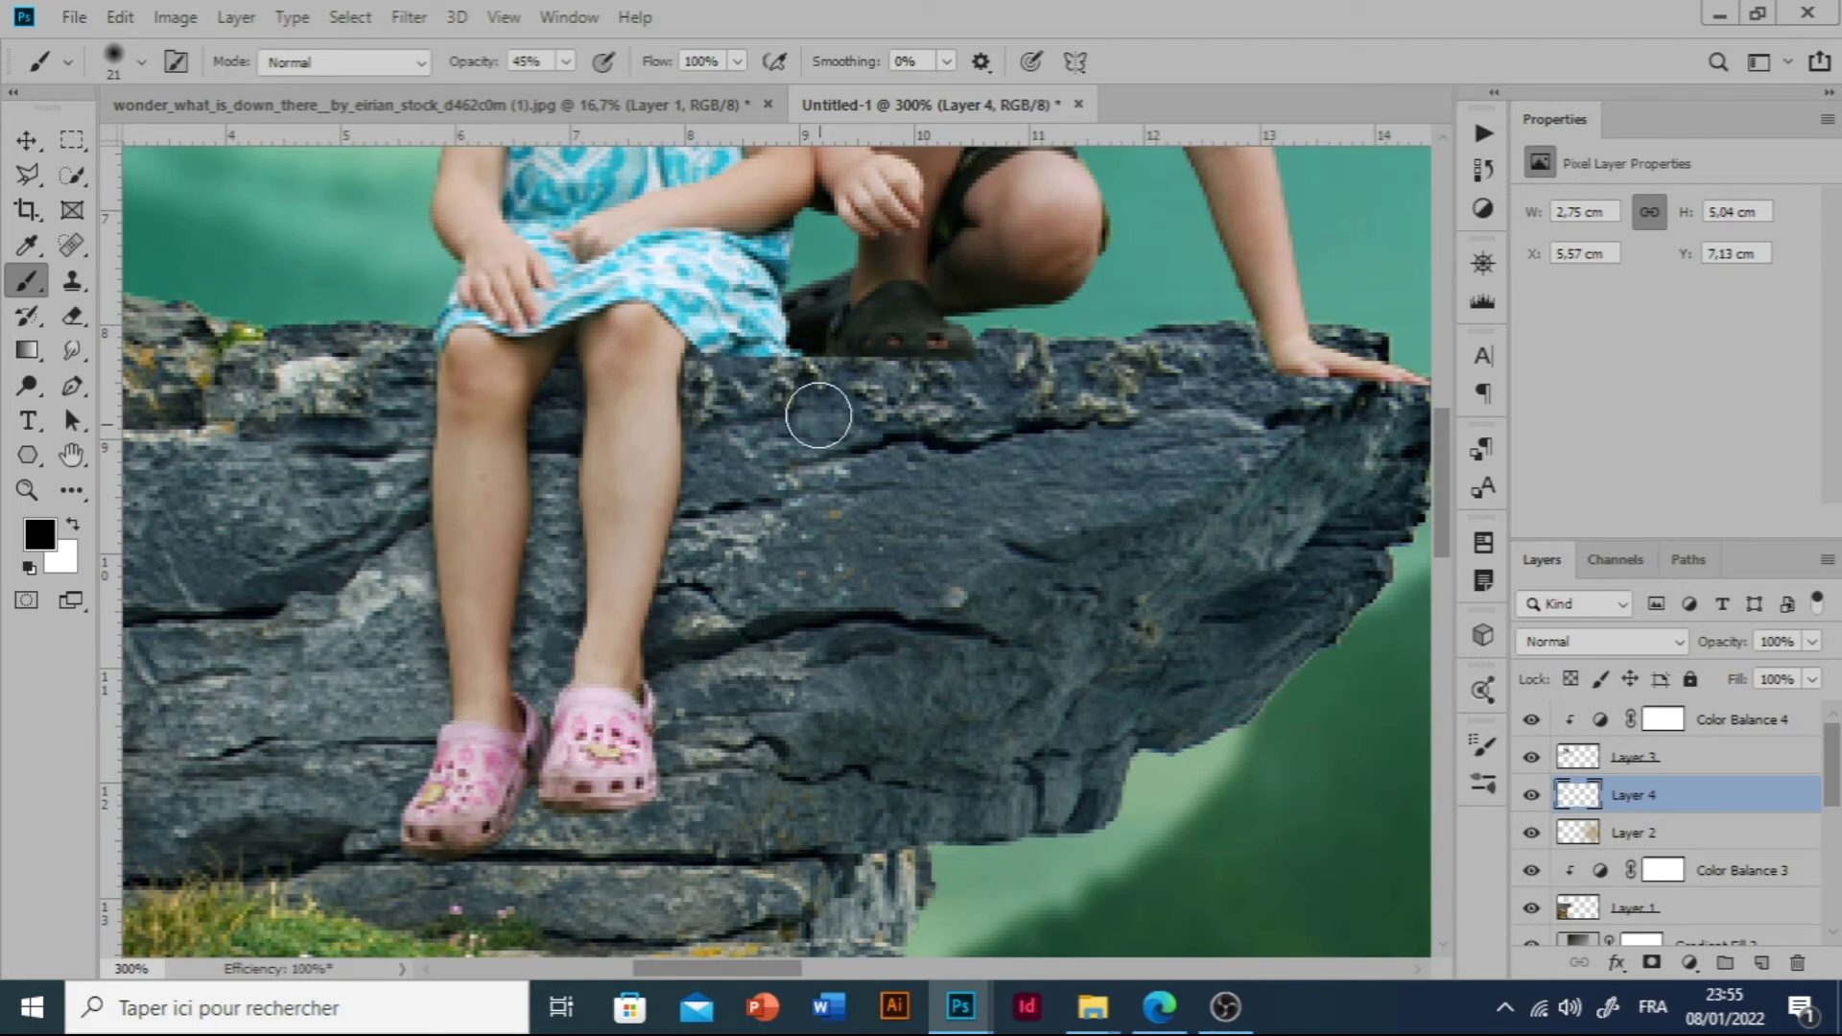
{"action": "mouse_move", "coordinate": [1022, 365]}
{"action": "left_mouse_down"}
{"action": "mouse_move", "coordinate": [949, 777]}
{"action": "mouse_move", "coordinate": [952, 669]}
{"action": "left_mouse_up"}
{"action": "key", "text": "ctrl+minus"}
{"action": "key", "text": "ctrl+minus"}
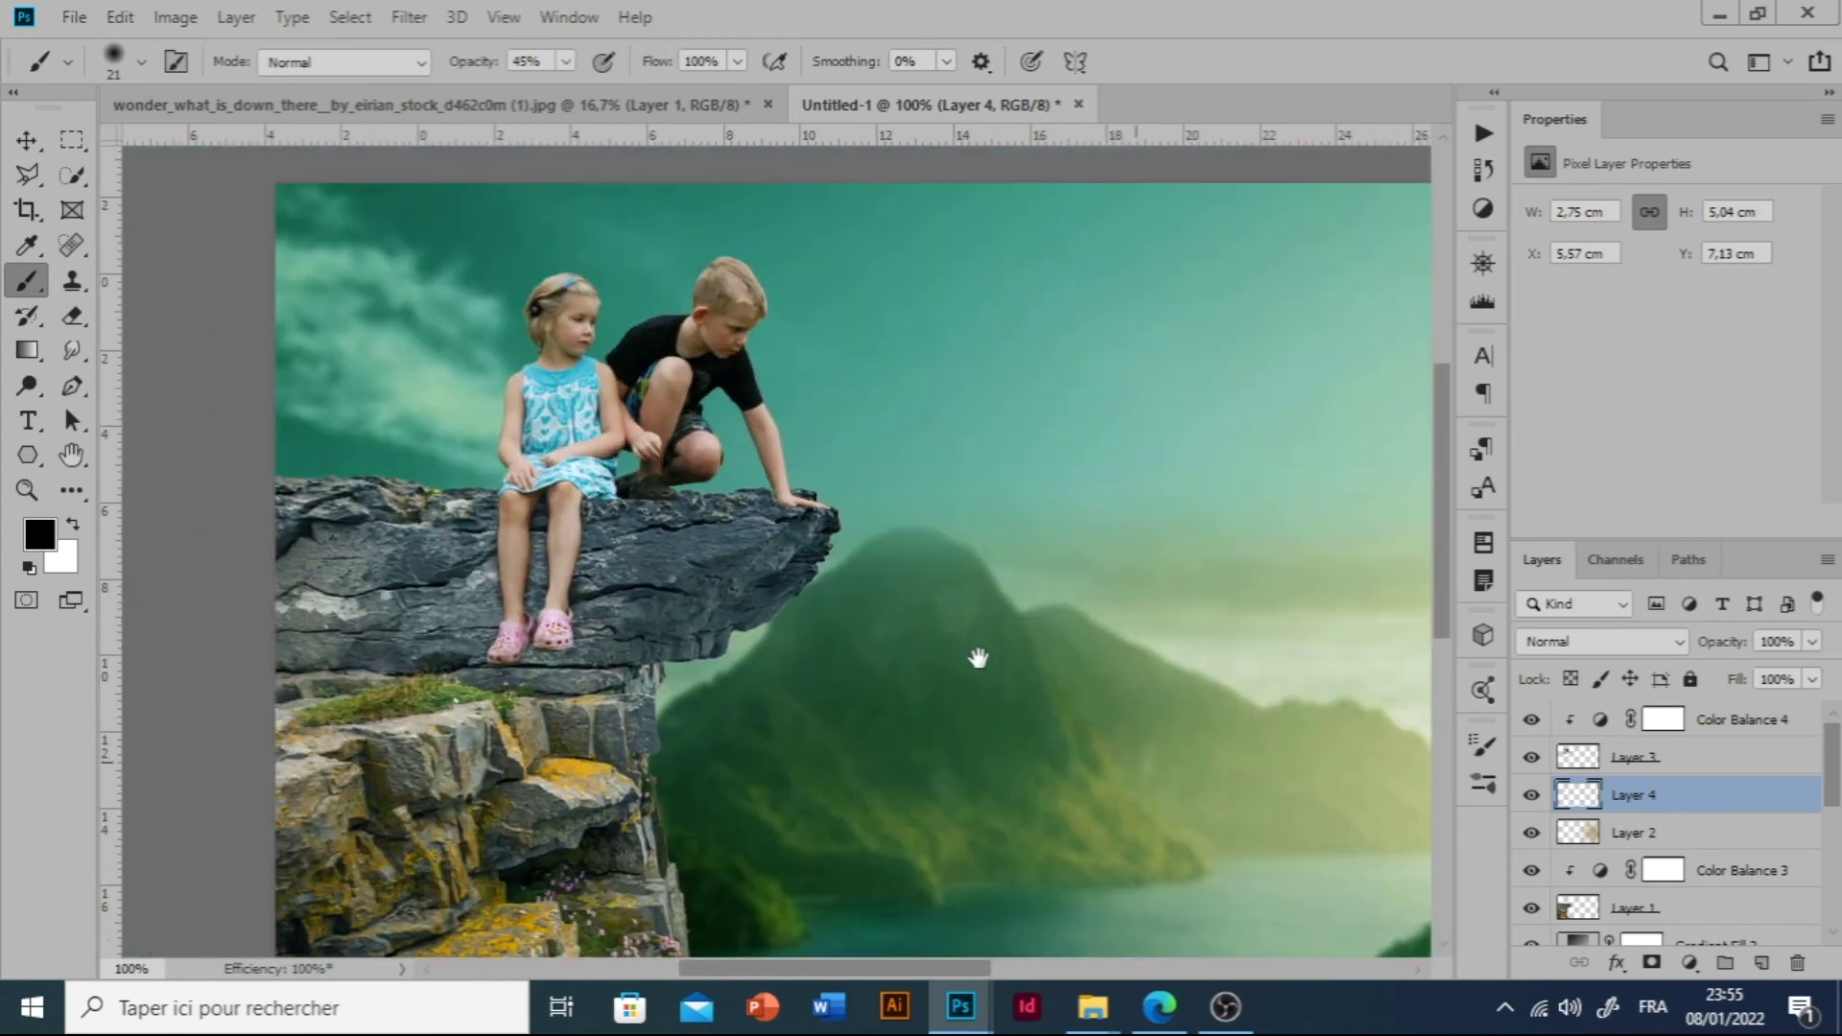
{"action": "left_click_drag", "start_coordinate": [978, 658], "coordinate": [909, 555]}
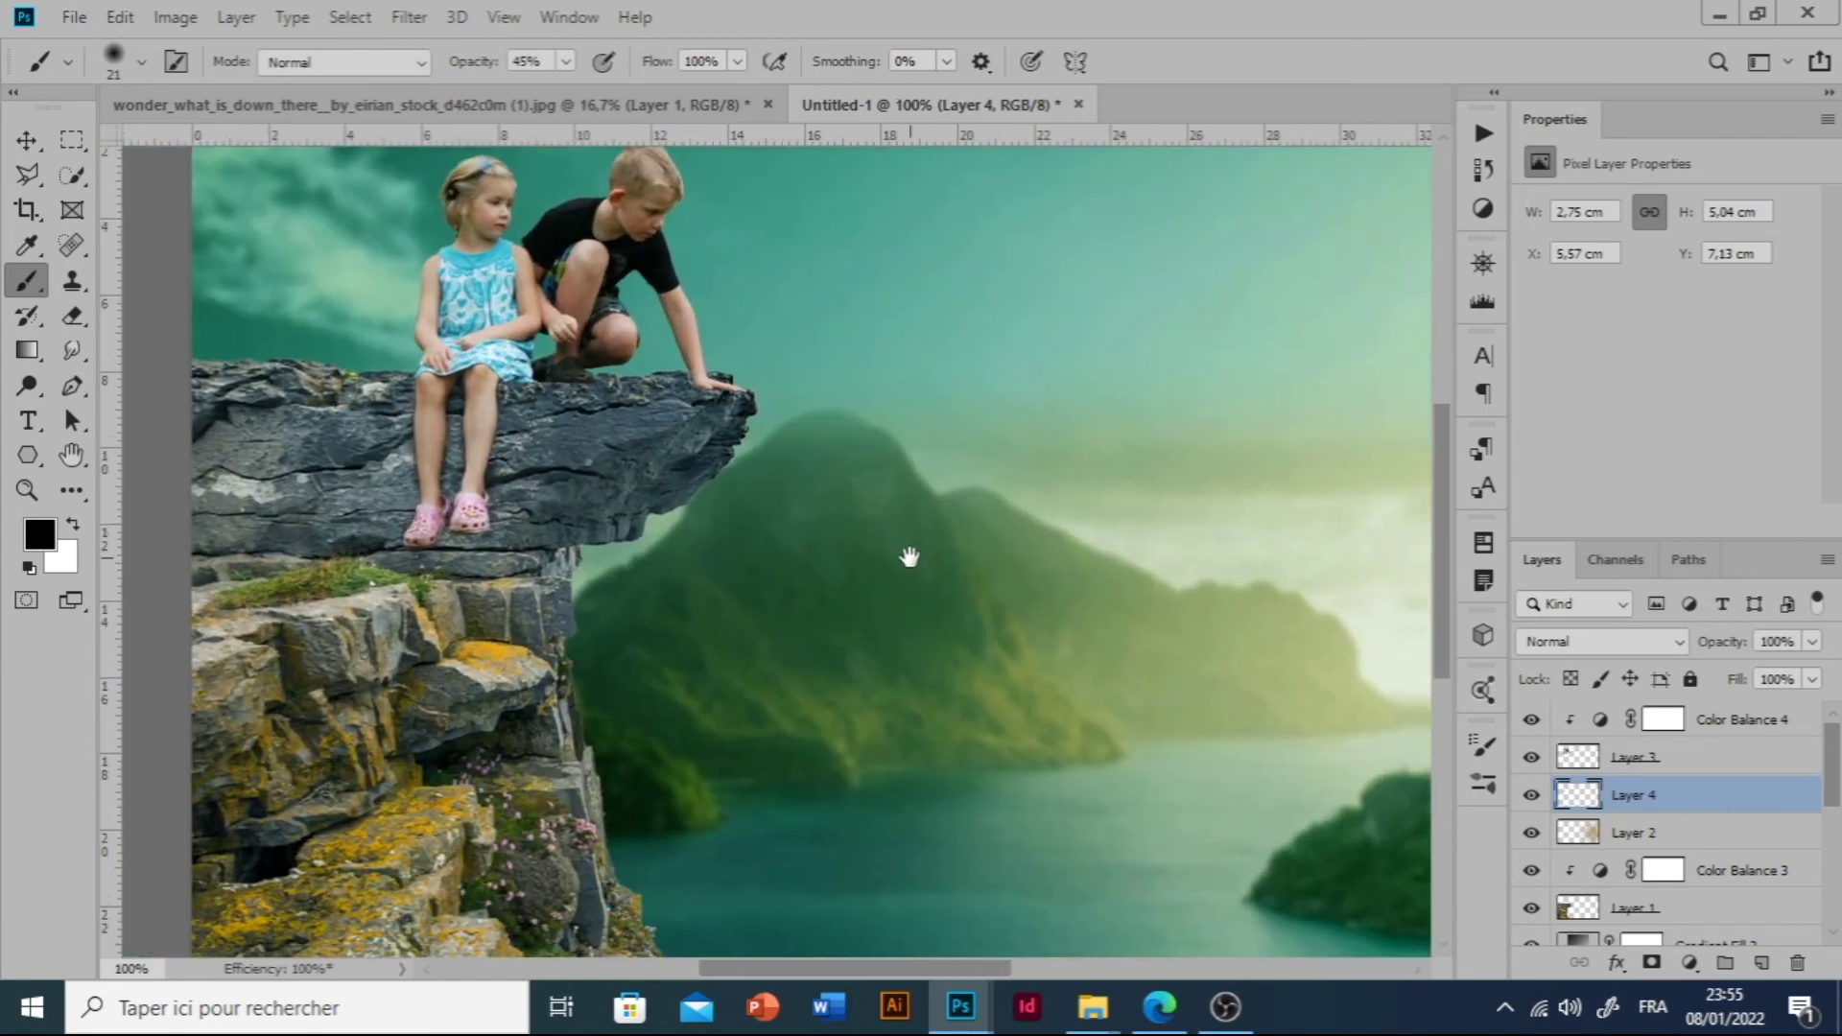
{"action": "key", "text": "ctrl+minus"}
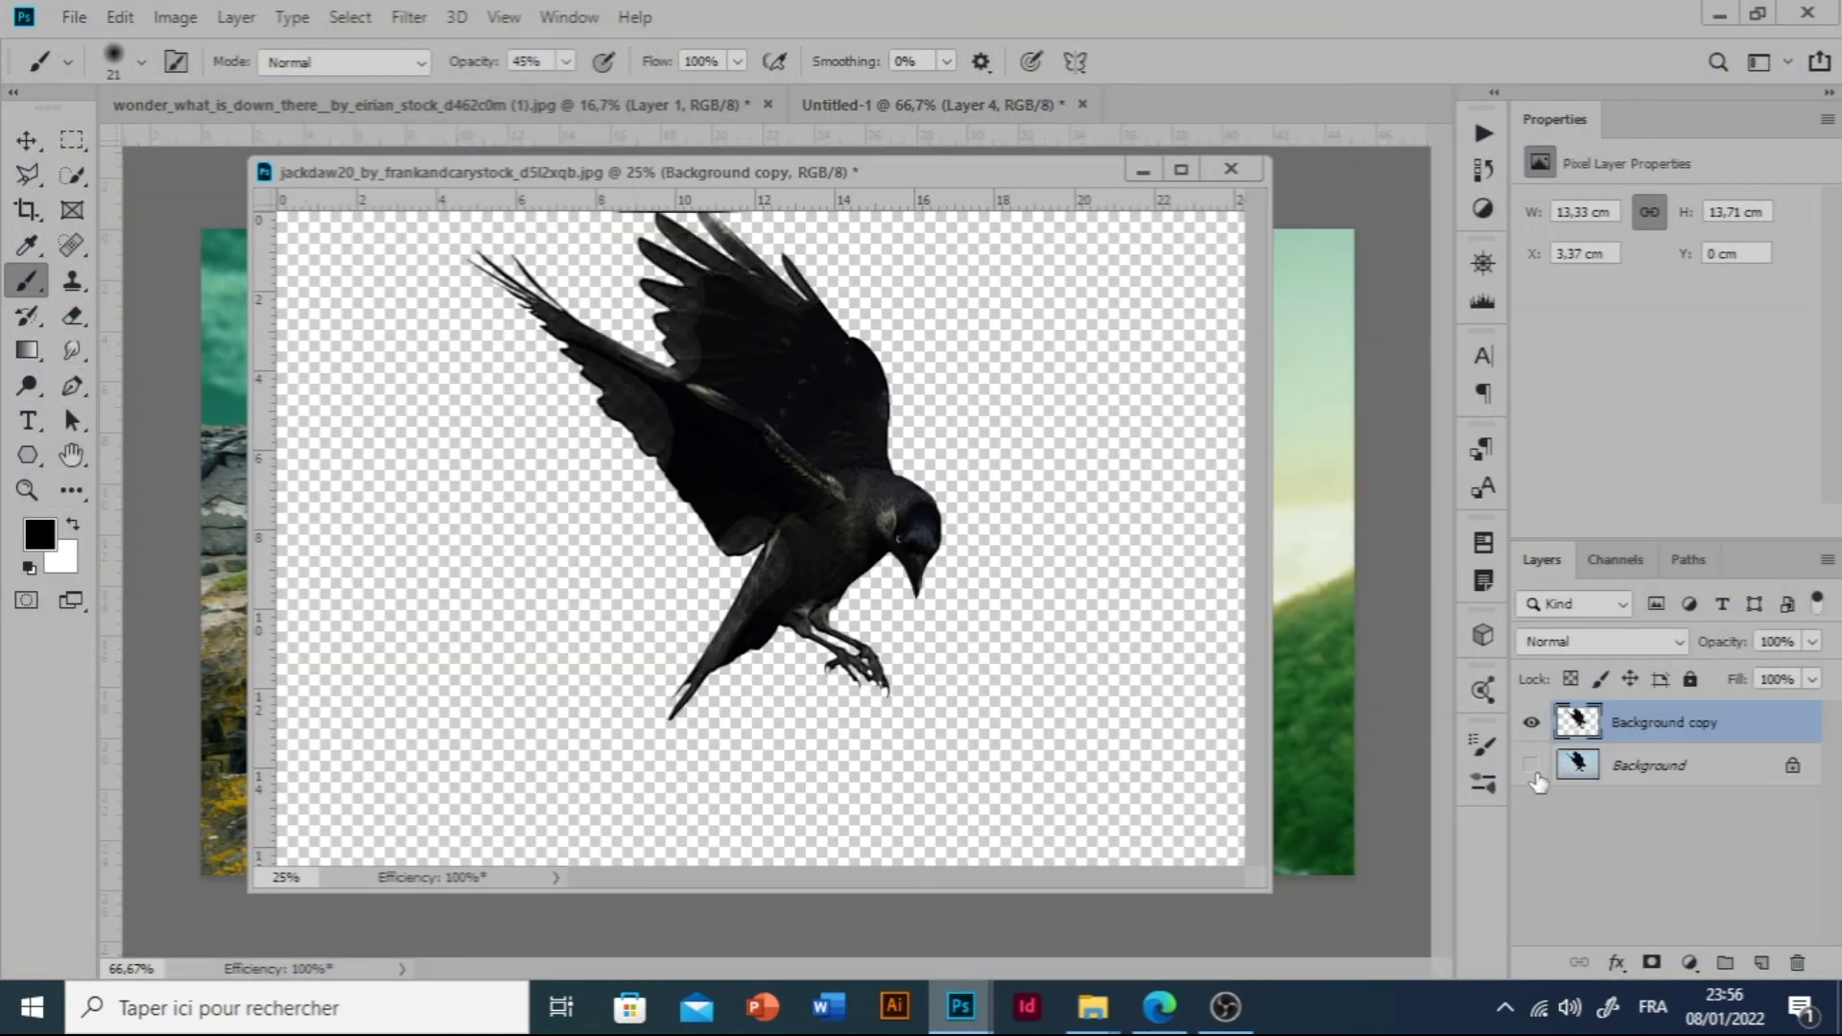
Check the jackdaw cut-out against its original background, copy the bird into the seascape composite, and close its source image.
{"action": "left_click", "coordinate": [1532, 766]}
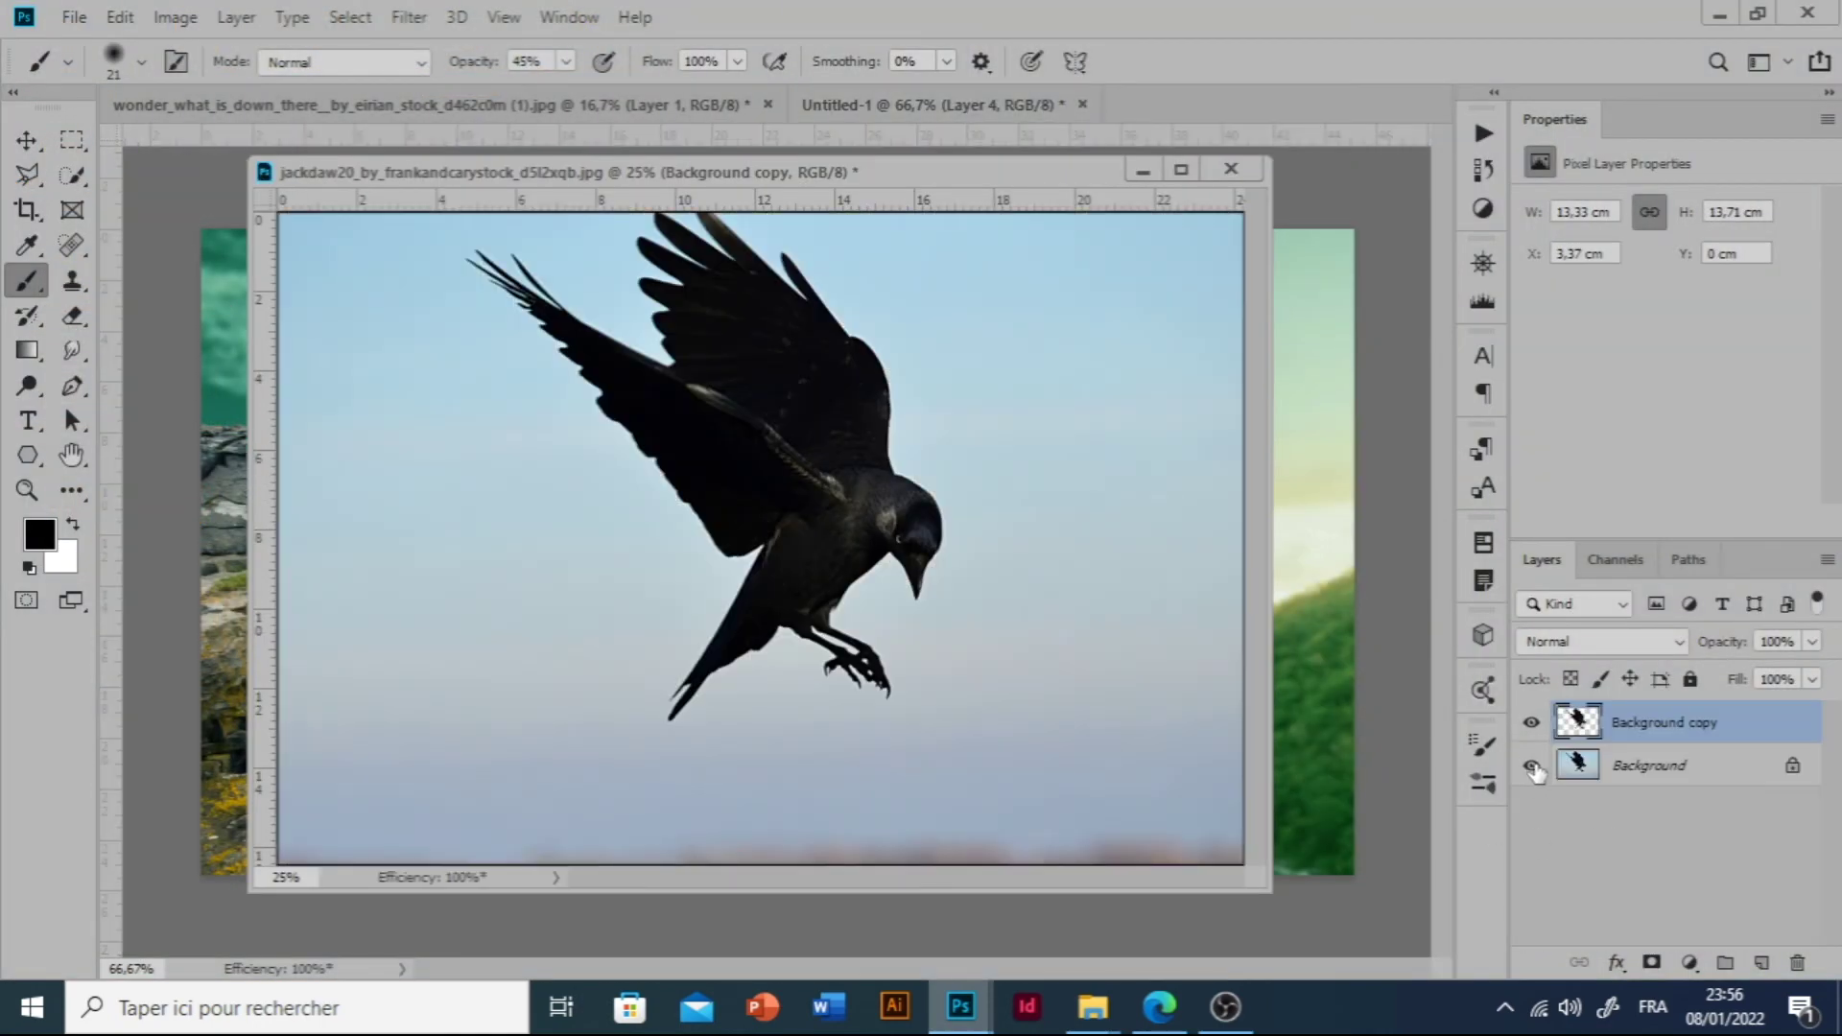
{"action": "left_click", "coordinate": [1533, 767]}
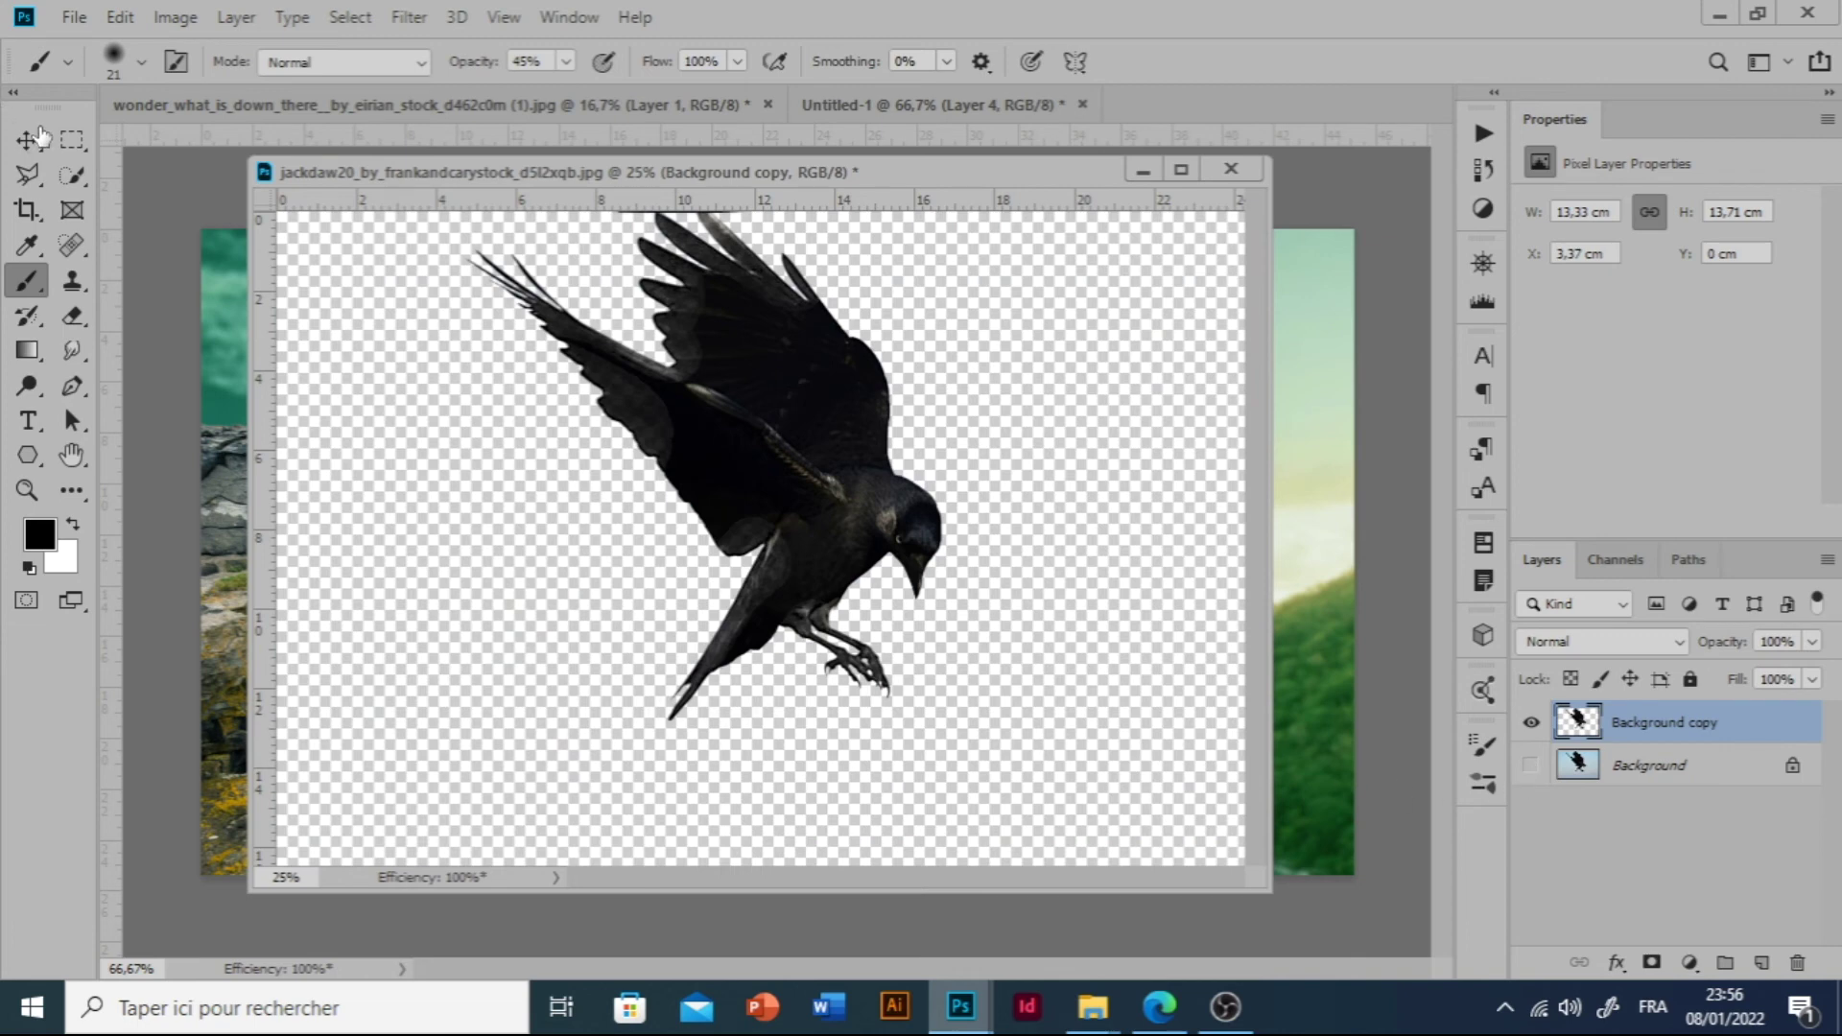
{"action": "left_click", "coordinate": [29, 144]}
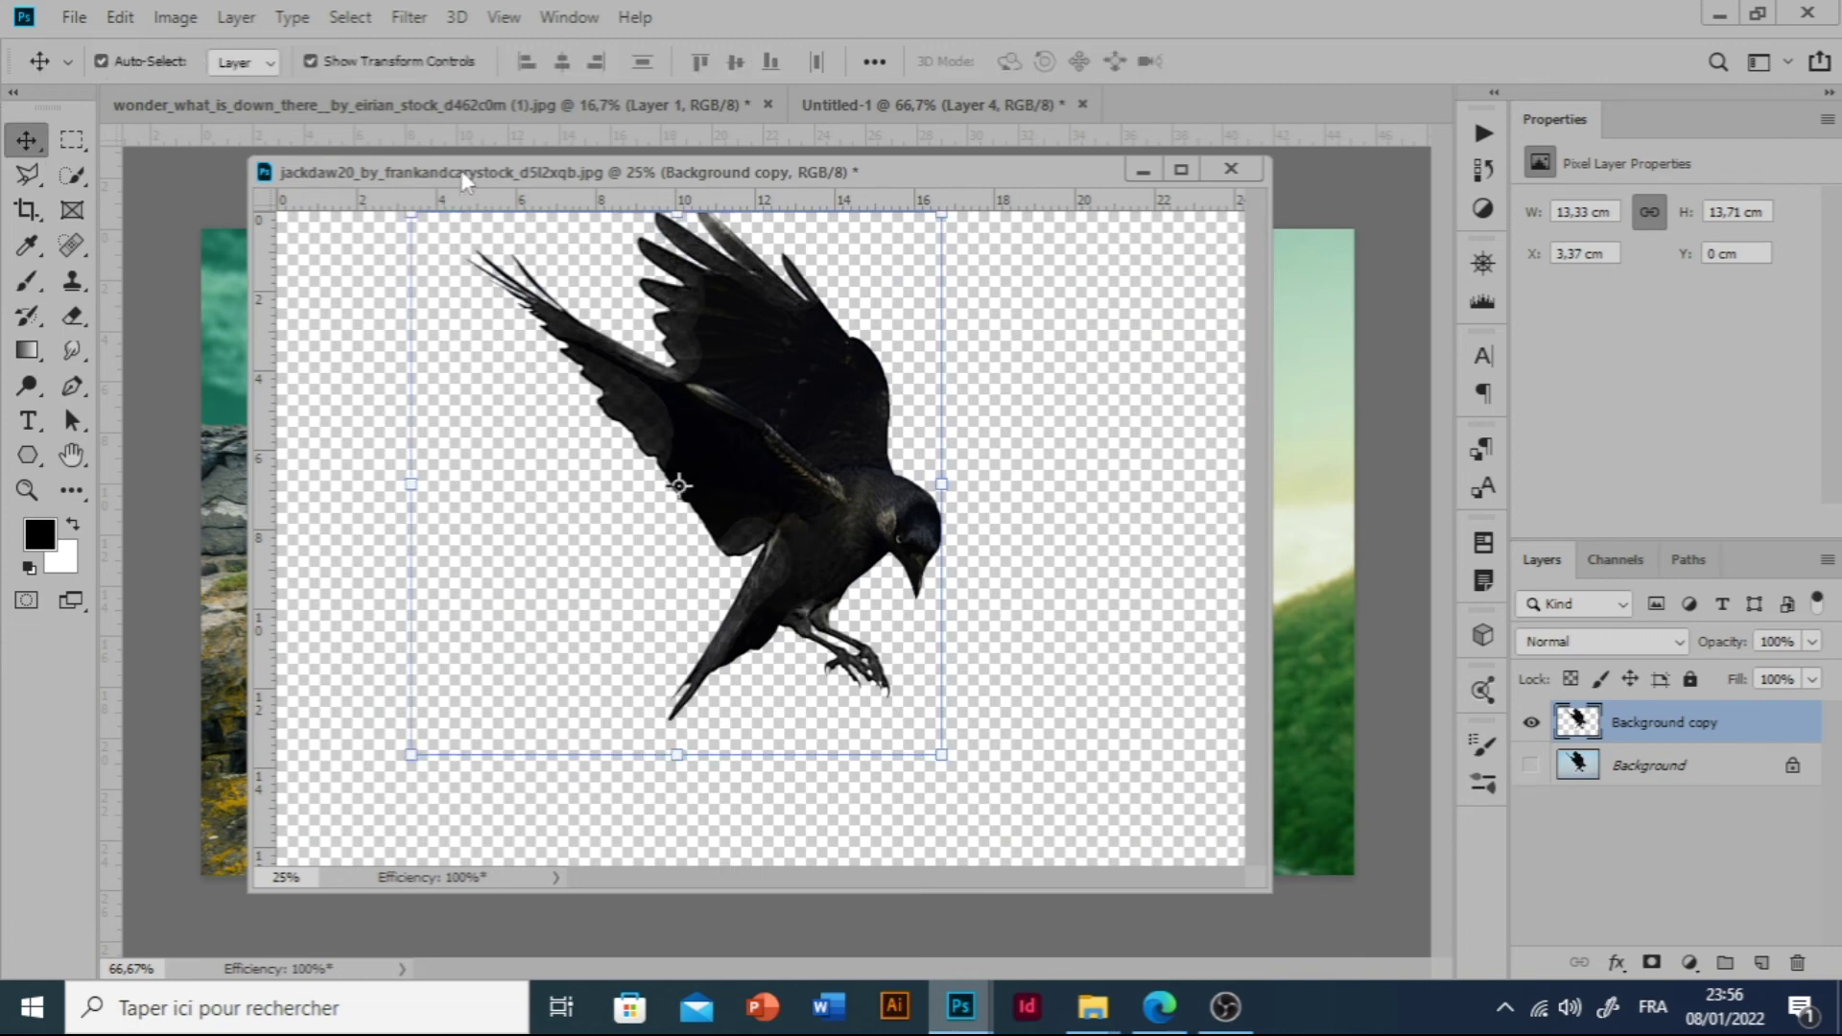
{"action": "left_click_drag", "start_coordinate": [629, 180], "coordinate": [983, 213]}
{"action": "left_click_drag", "start_coordinate": [879, 451], "coordinate": [555, 388]}
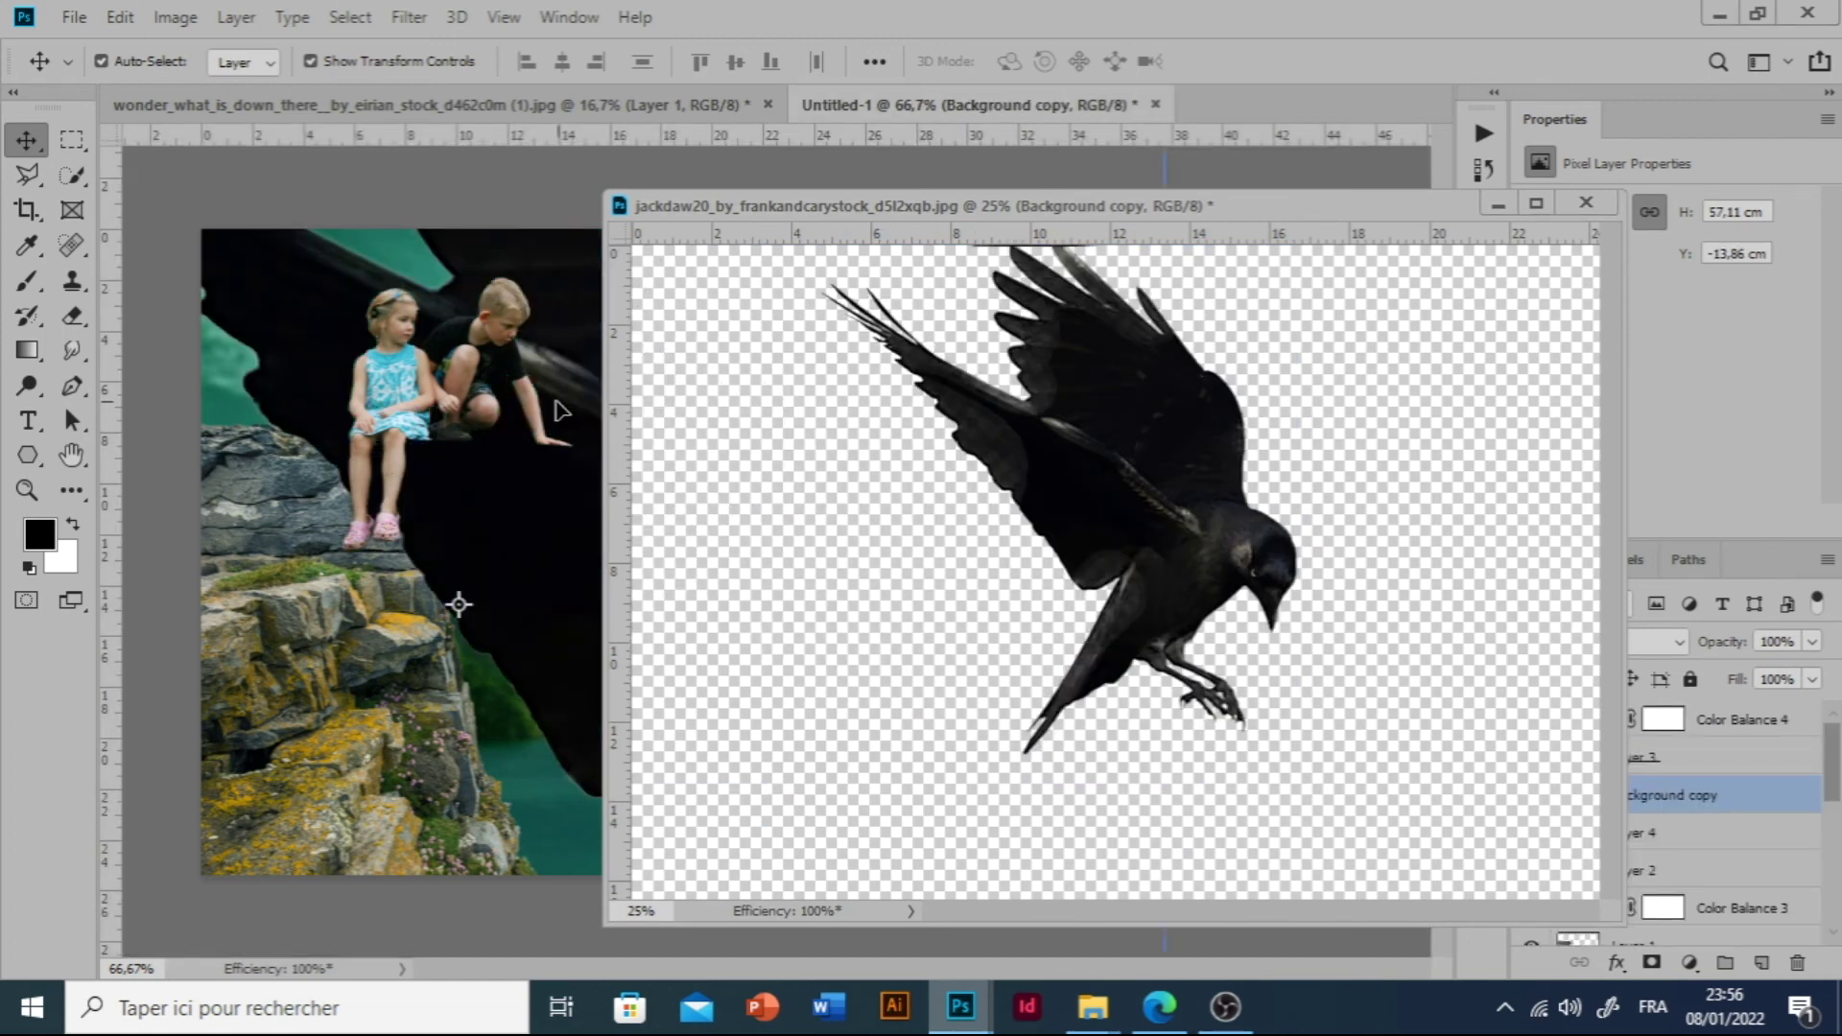
{"action": "left_click", "coordinate": [1586, 203]}
{"action": "left_click", "coordinate": [955, 395]}
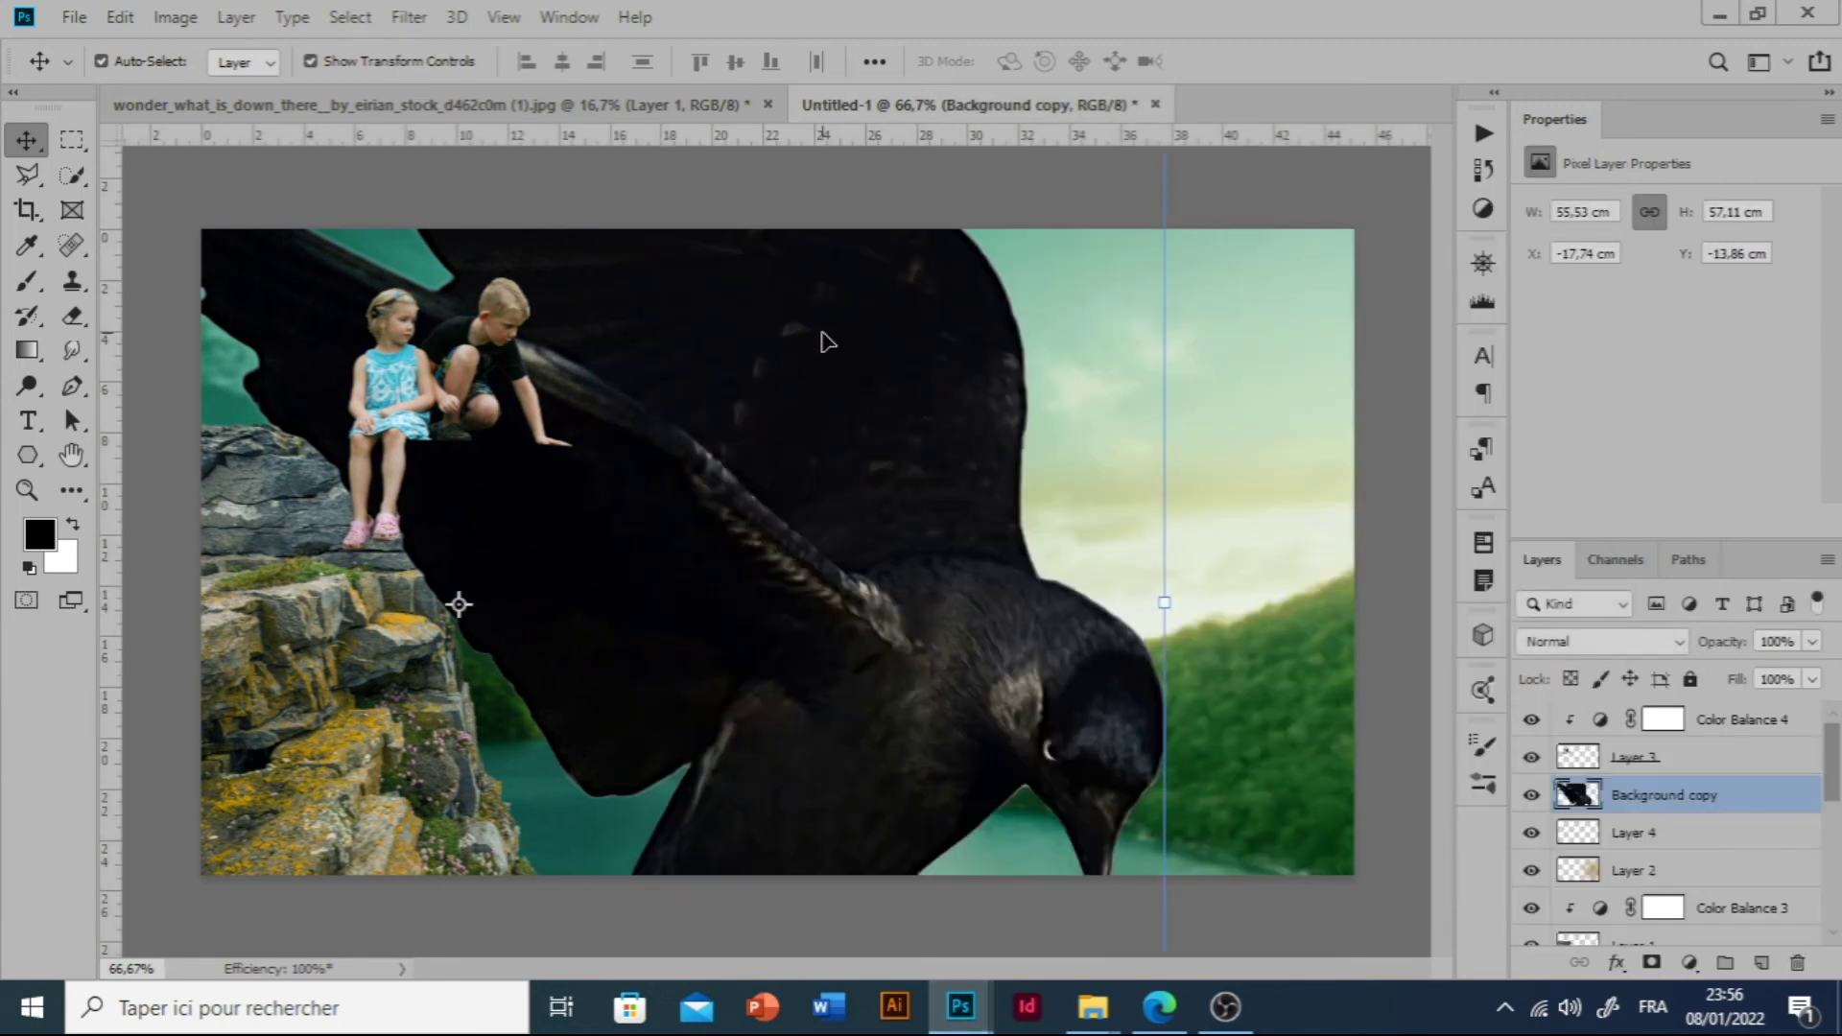
Reposition the oversized jackdaw so its wing tips lie inside the canvas and begin scaling it down proportionally to about 69%.
{"action": "left_click_drag", "start_coordinate": [822, 334], "coordinate": [990, 420]}
{"action": "left_click_drag", "start_coordinate": [1011, 505], "coordinate": [1061, 606]}
{"action": "left_click", "coordinate": [69, 322]}
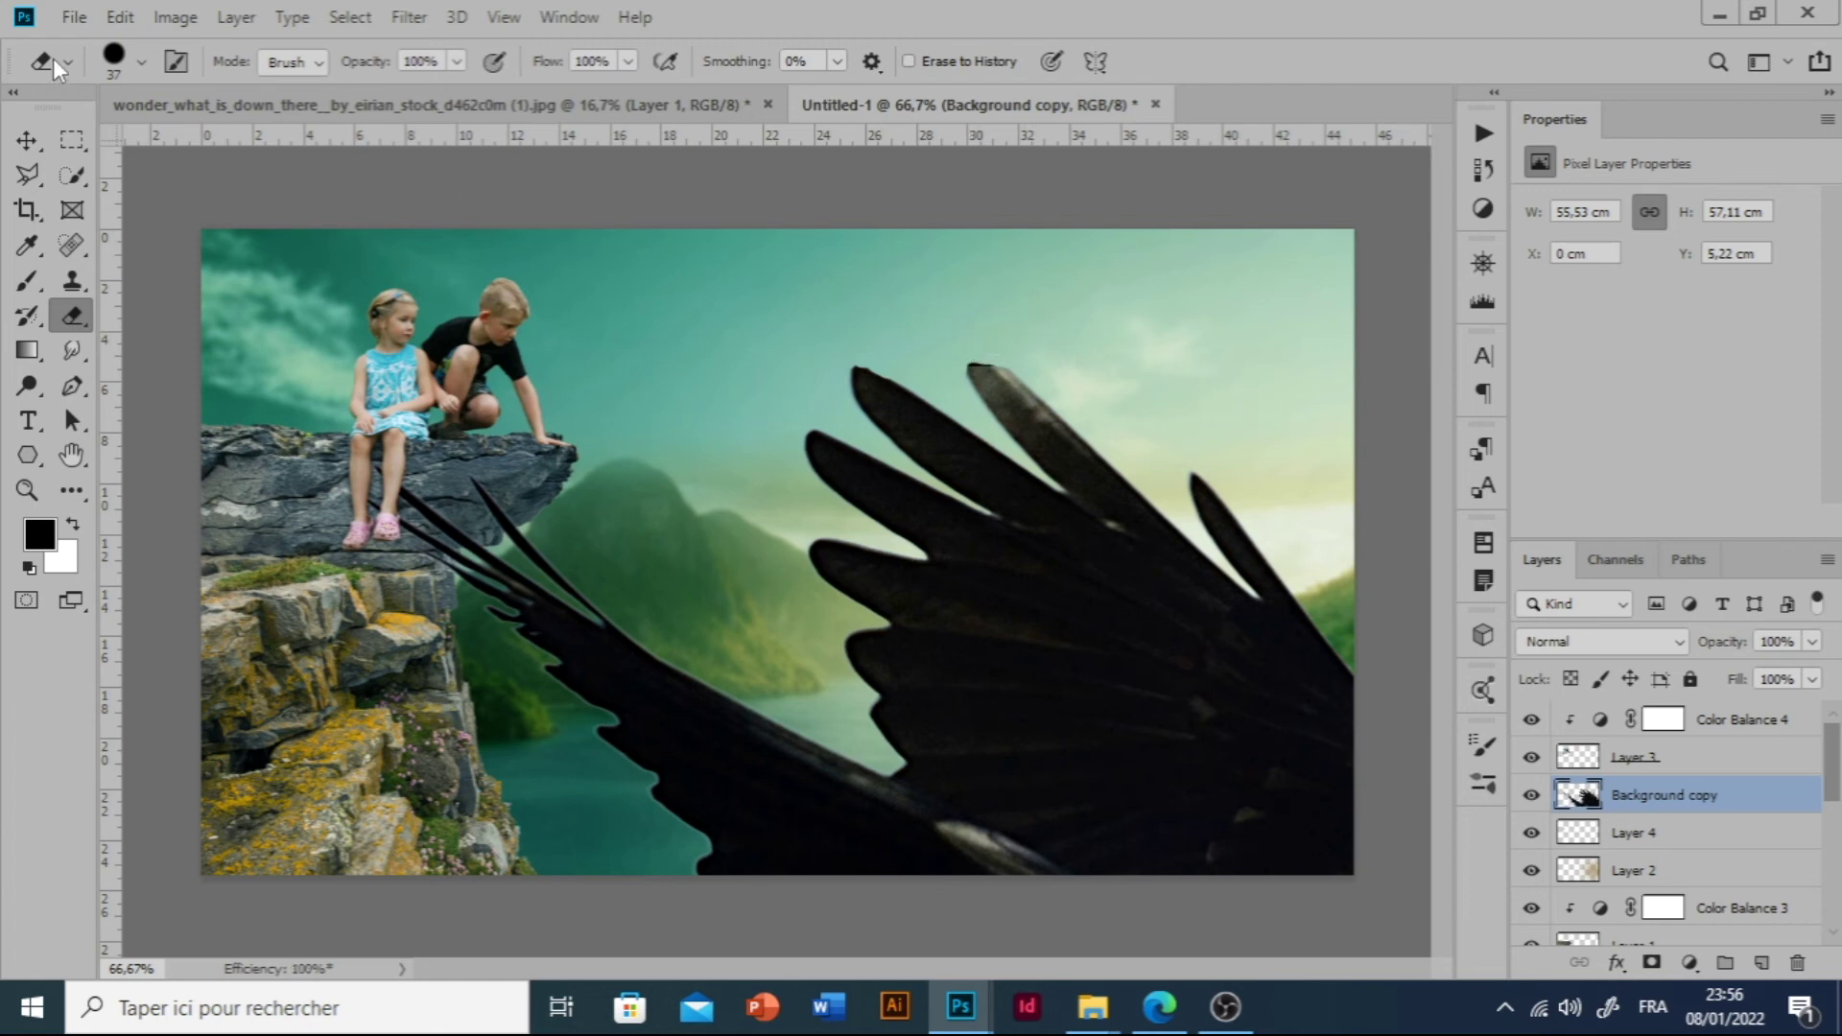
{"action": "key", "text": "v"}
{"action": "left_click_drag", "start_coordinate": [196, 364], "coordinate": [838, 559]}
{"action": "left_click_drag", "start_coordinate": [642, 819], "coordinate": [376, 537]}
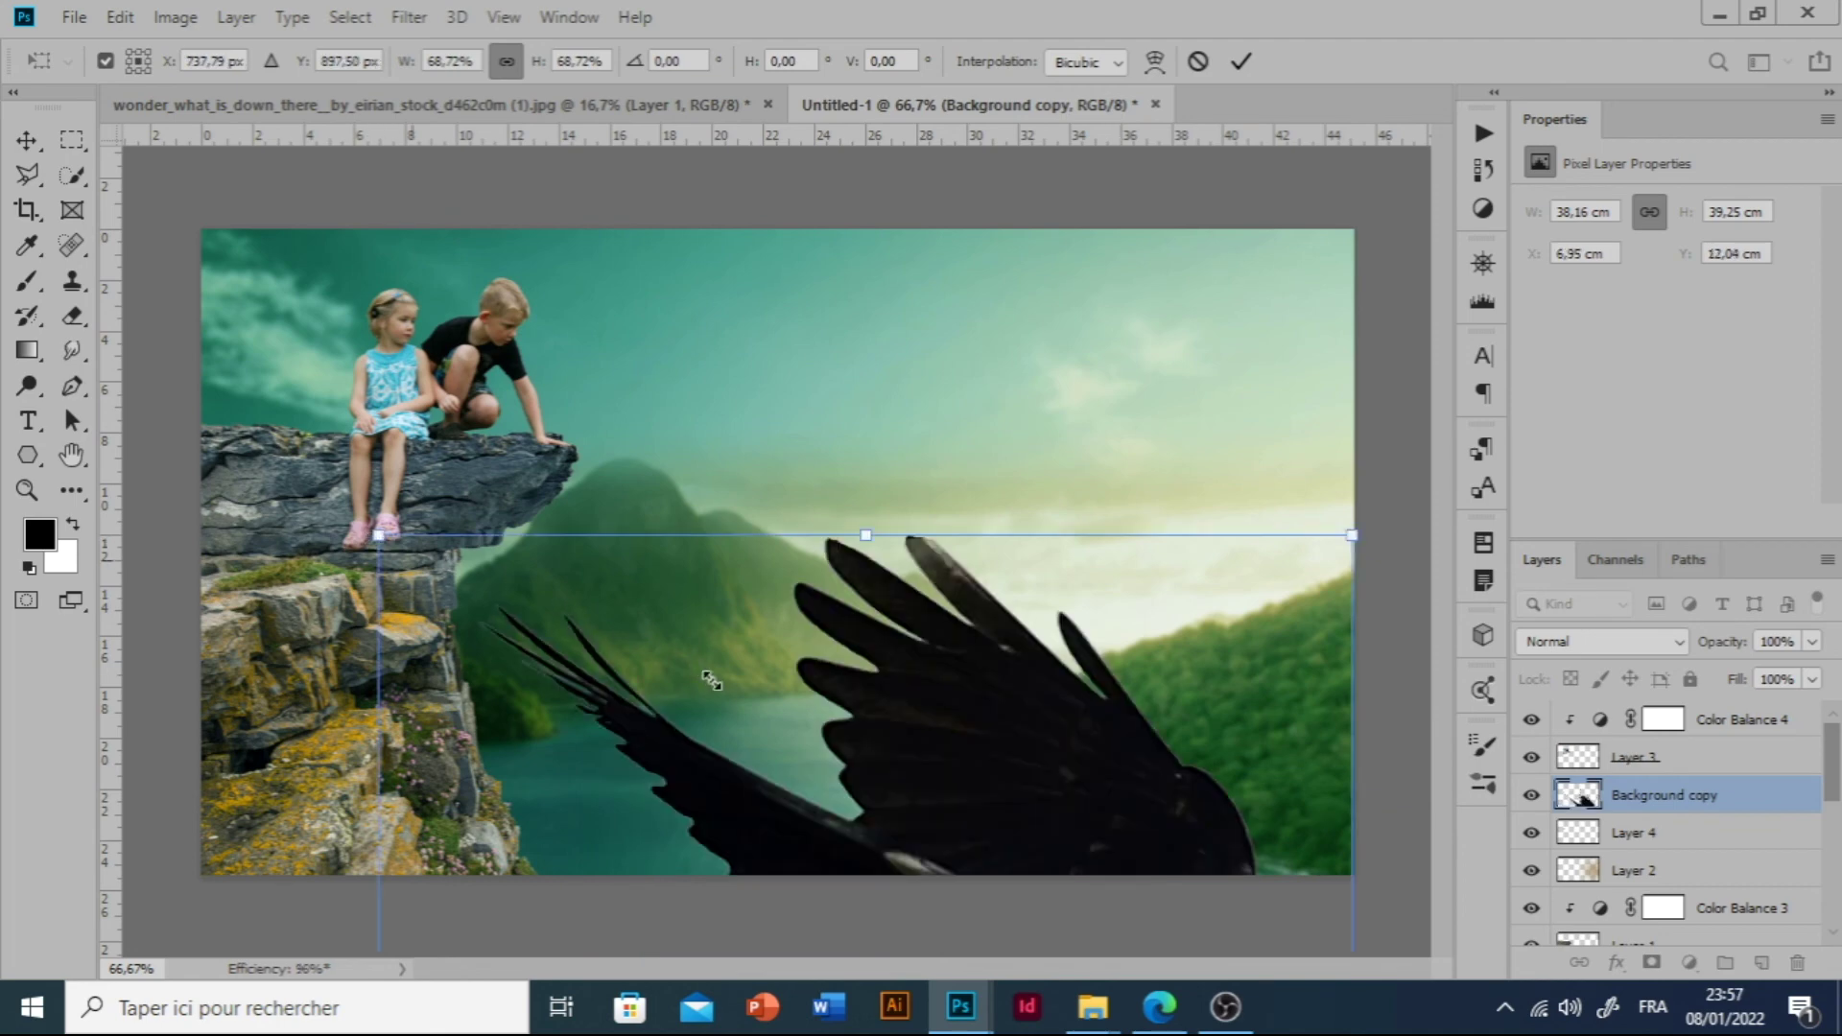
Shrink the jackdaw further to about 4.8 × 5 cm and place it over the water in front of the mountain.
{"action": "left_click_drag", "start_coordinate": [715, 685], "coordinate": [819, 518]}
{"action": "left_click_drag", "start_coordinate": [393, 423], "coordinate": [692, 705]}
{"action": "left_click_drag", "start_coordinate": [826, 610], "coordinate": [823, 608]}
{"action": "left_click_drag", "start_coordinate": [550, 518], "coordinate": [784, 784]}
{"action": "left_click_drag", "start_coordinate": [910, 801], "coordinate": [824, 590]}
{"action": "left_click_drag", "start_coordinate": [681, 596], "coordinate": [748, 661]}
{"action": "left_click_drag", "start_coordinate": [836, 704], "coordinate": [792, 626]}
{"action": "key", "text": "Return"}
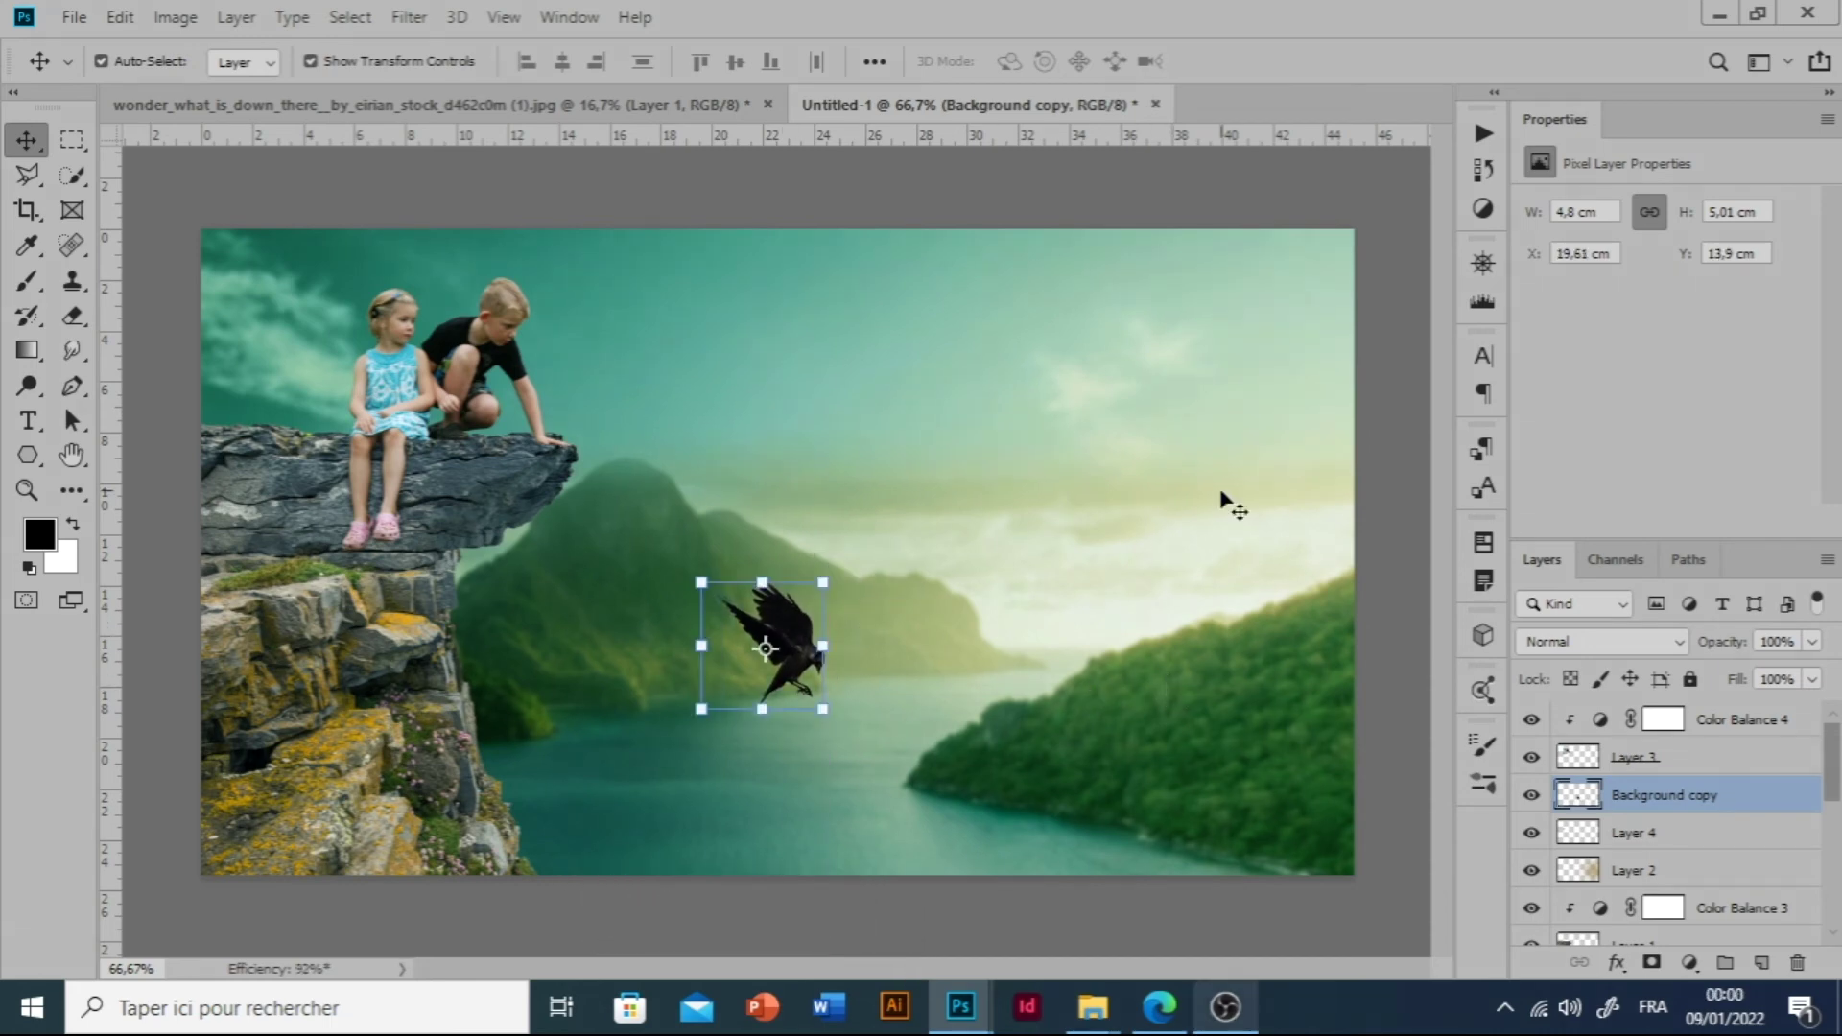
Switch to the rope stock image, copy the rope into the seascape composite, and close the rope image.
{"action": "mouse_move", "coordinate": [963, 1007]}
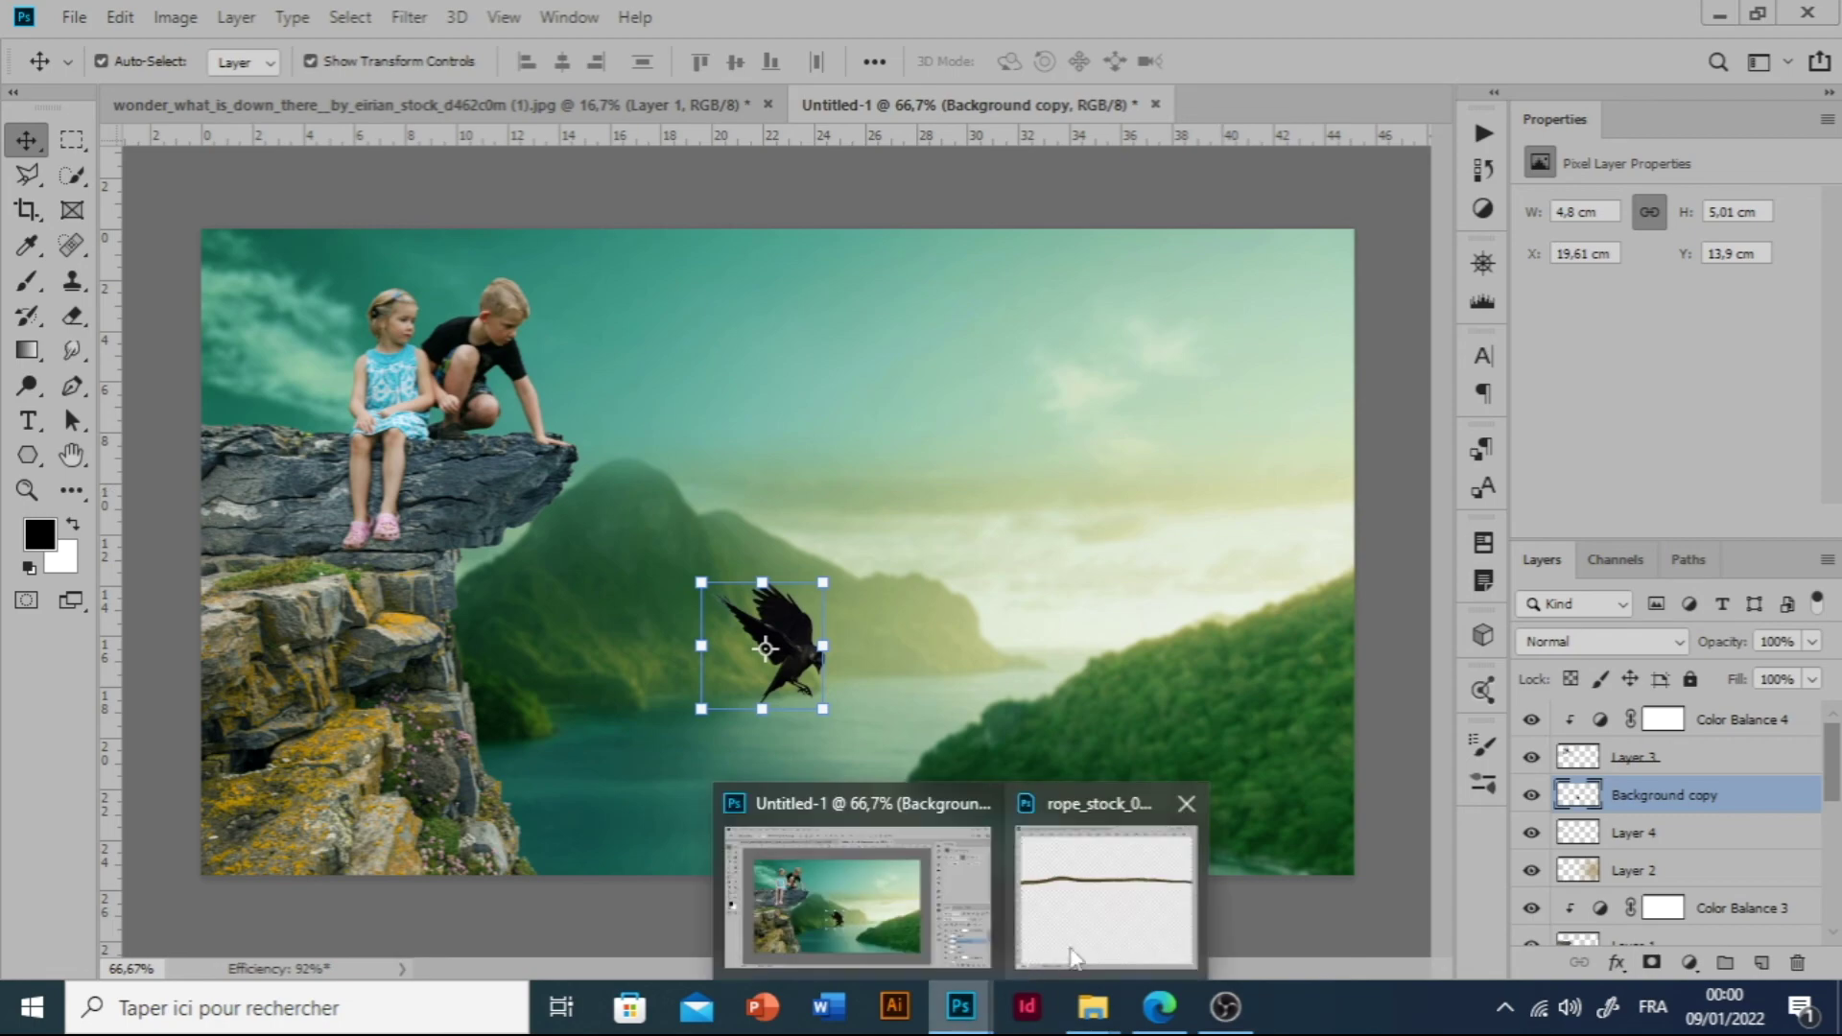
{"action": "left_click", "coordinate": [1075, 929]}
{"action": "left_click_drag", "start_coordinate": [830, 462], "coordinate": [779, 605]}
{"action": "left_click", "coordinate": [1378, 191]}
Scale the rope down to 29.5% and move it above the jackdaw, in front of the mountain and sky.
{"action": "left_click_drag", "start_coordinate": [415, 503], "coordinate": [585, 645]}
{"action": "left_click_drag", "start_coordinate": [348, 614], "coordinate": [636, 634]}
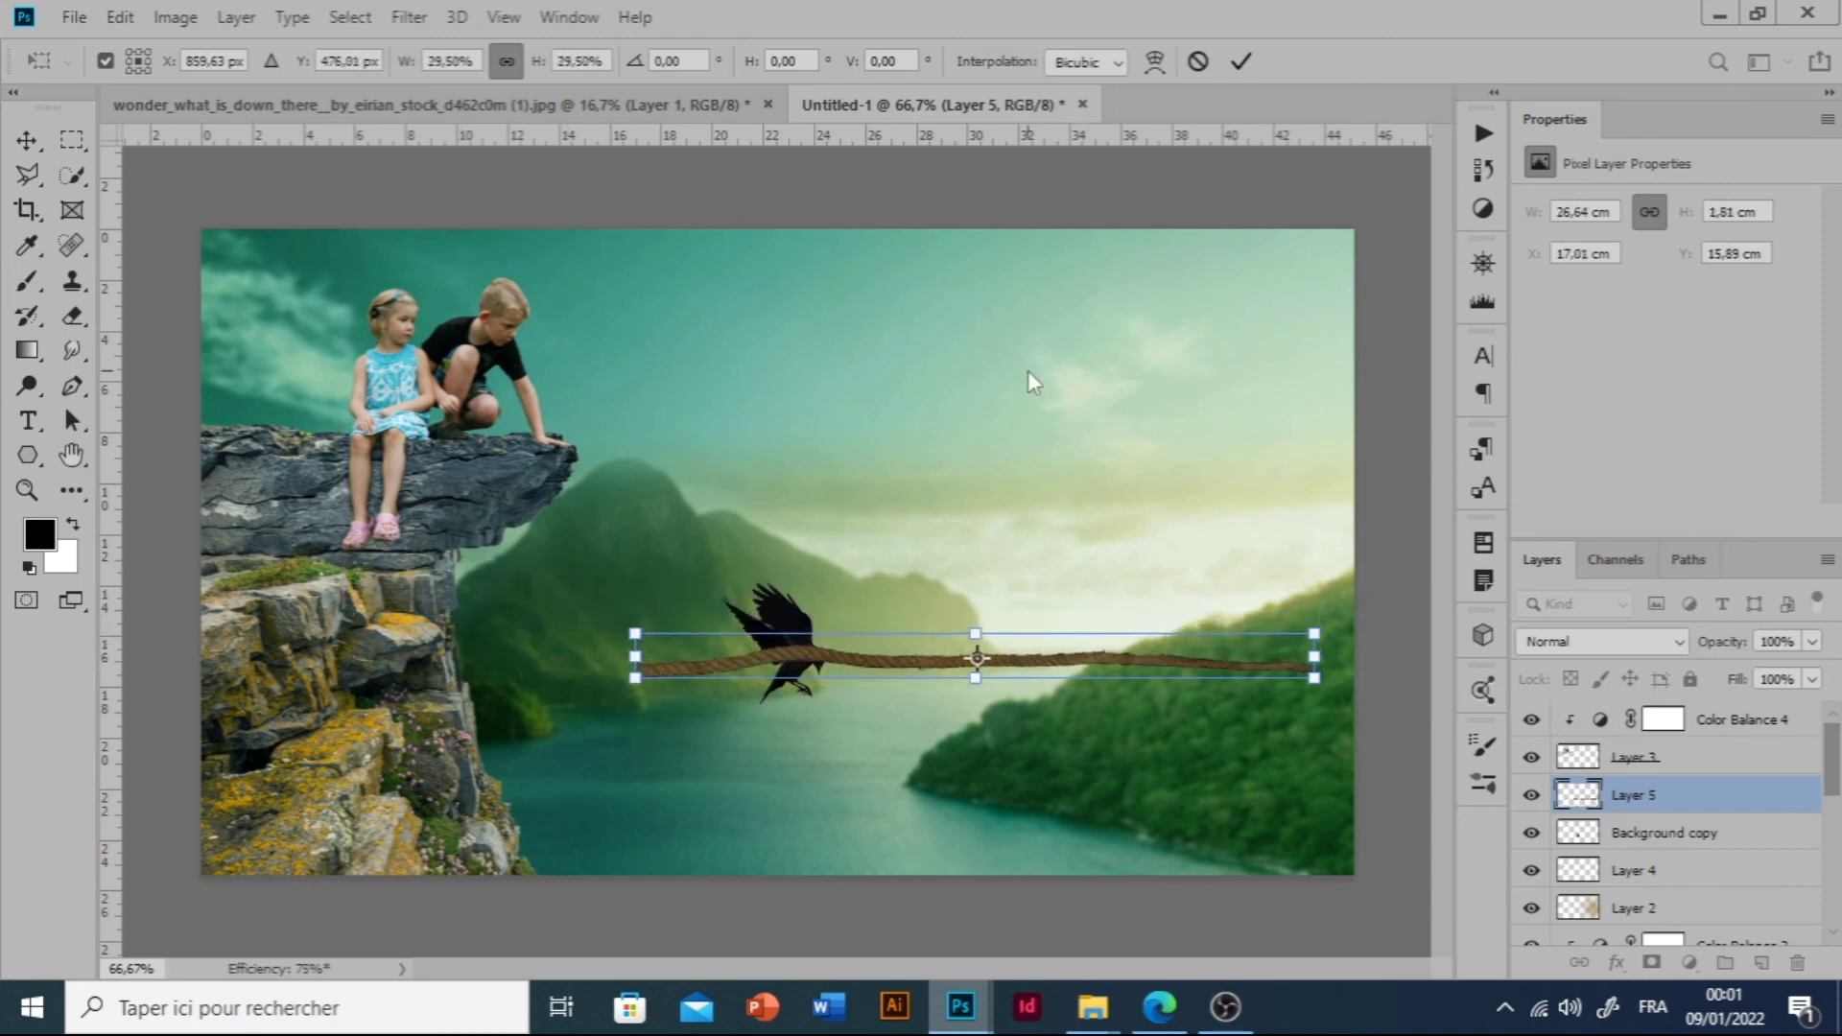
{"action": "left_click", "coordinate": [1240, 62]}
{"action": "left_click_drag", "start_coordinate": [997, 629], "coordinate": [1002, 471]}
Start Puppet Warp on the rope, pin its near end, and bend the rest steeply downward into a hook.
{"action": "left_click", "coordinate": [176, 17]}
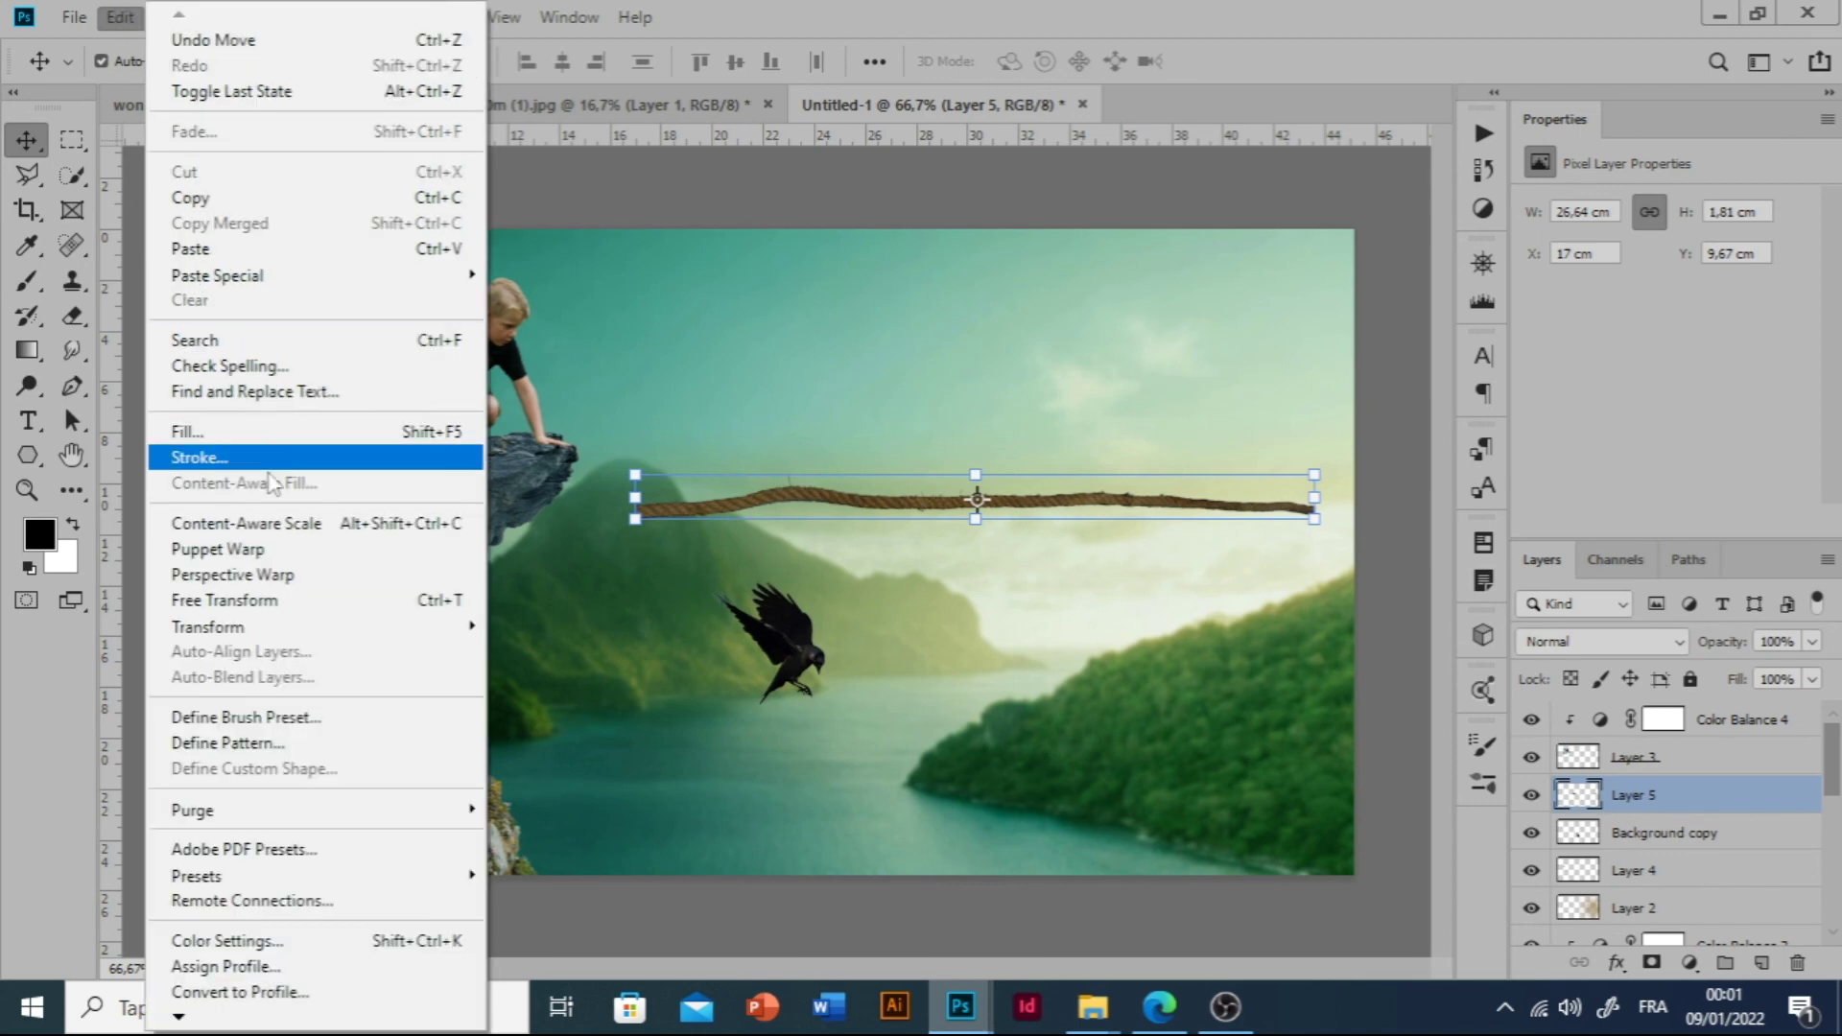
{"action": "left_click", "coordinate": [279, 550]}
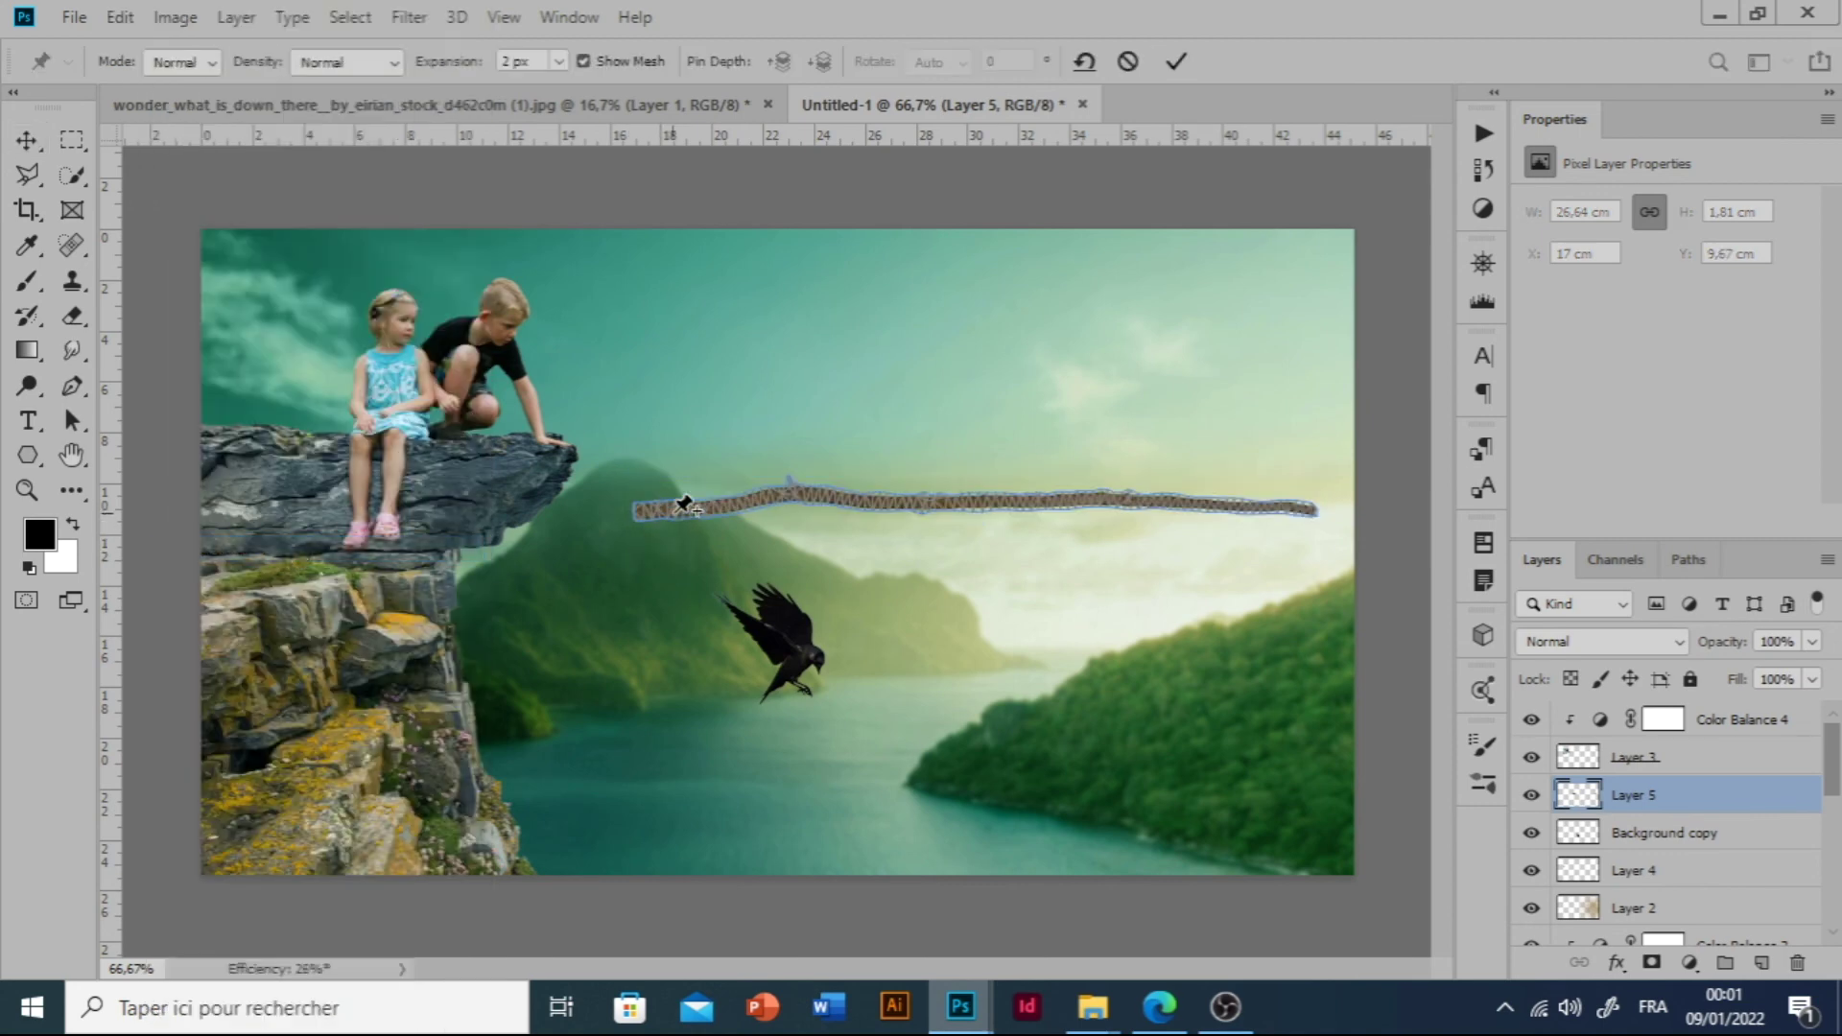
{"action": "left_click", "coordinate": [726, 500]}
{"action": "left_click_drag", "start_coordinate": [660, 506], "coordinate": [706, 546]}
{"action": "left_click_drag", "start_coordinate": [825, 536], "coordinate": [753, 564]}
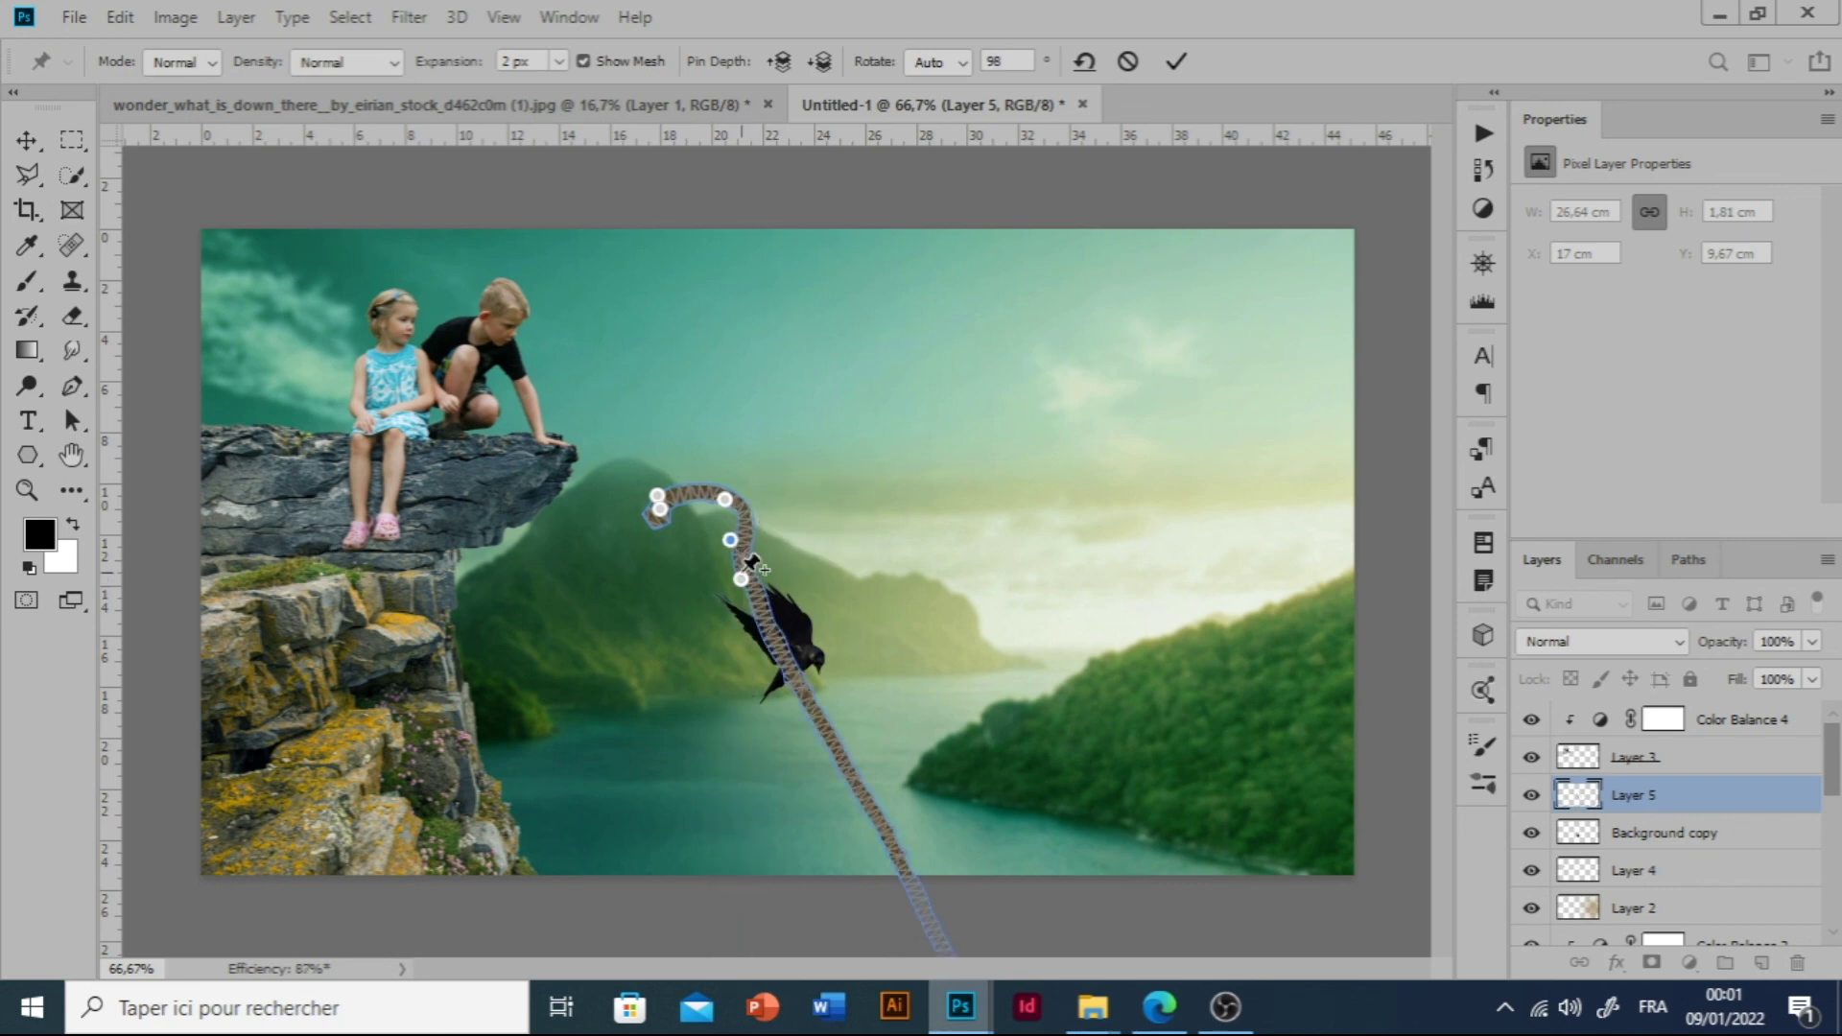
Remove surplus warp pins from the rope's hooked end, reshape it into a smooth arch with a new pin, and apply the warp.
{"action": "left_click", "coordinate": [726, 500], "text": "alt"}
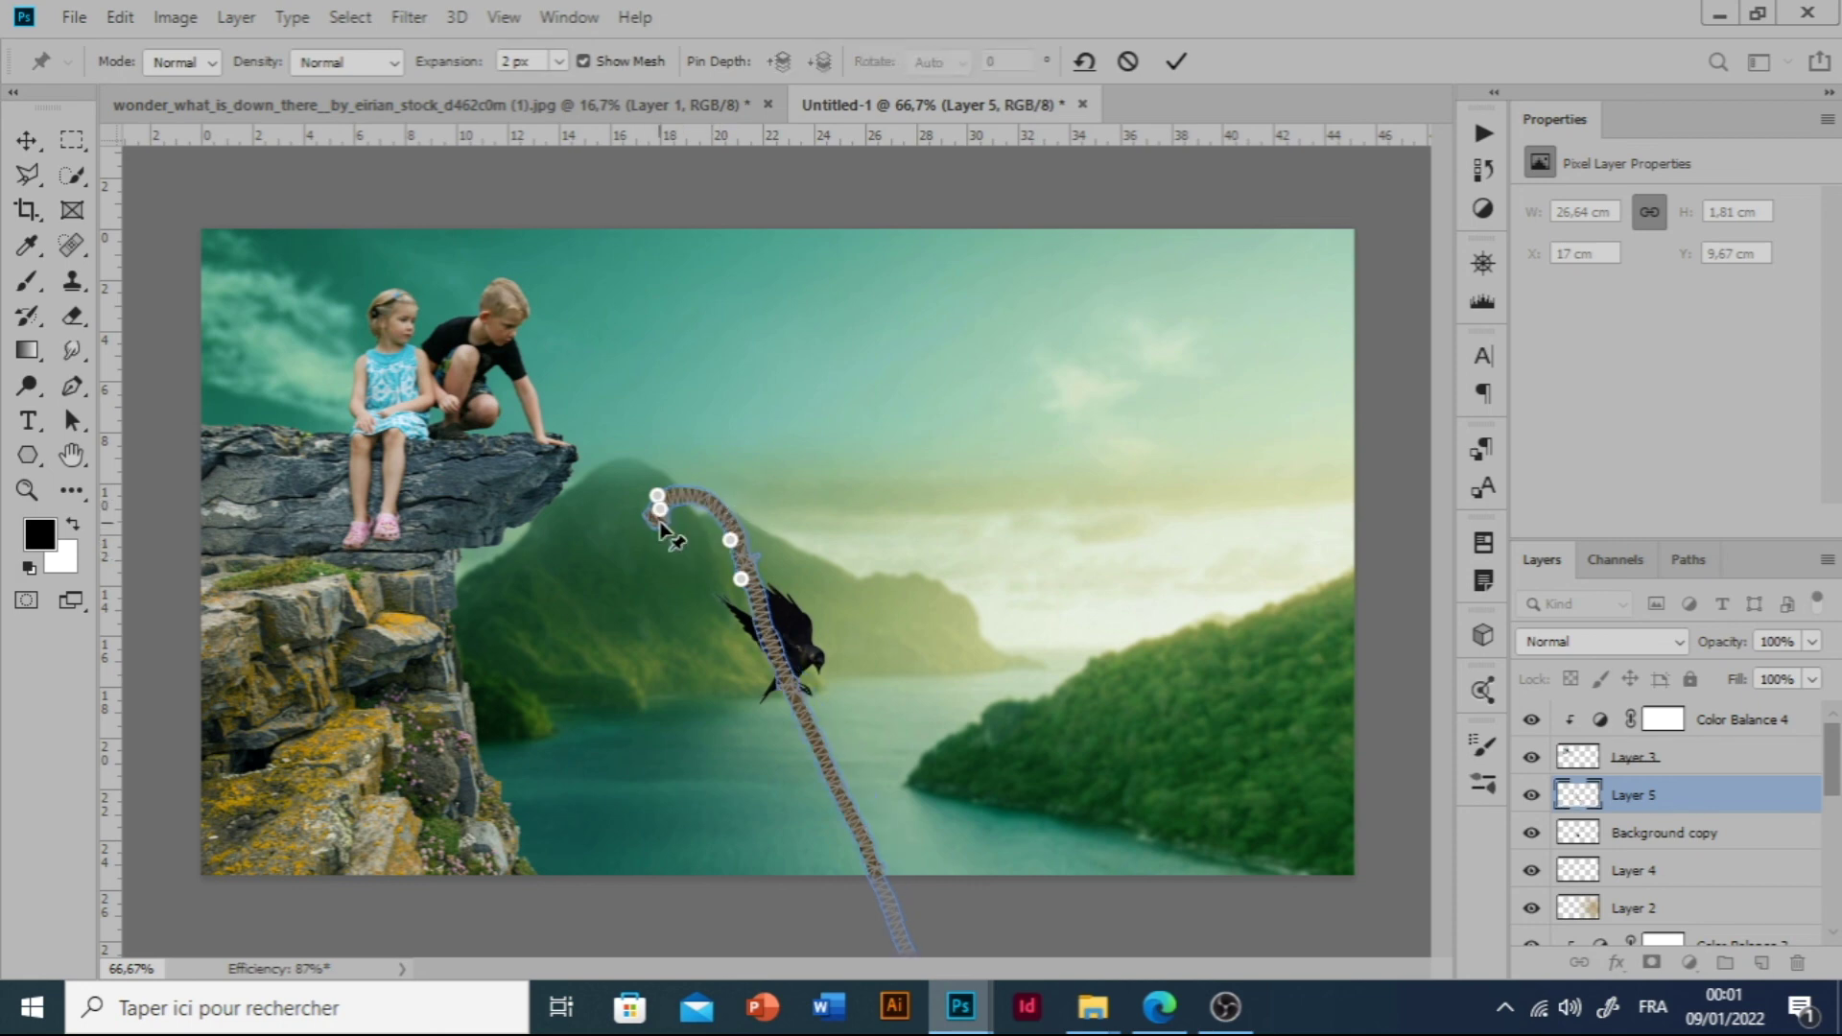
{"action": "left_click", "coordinate": [659, 497]}
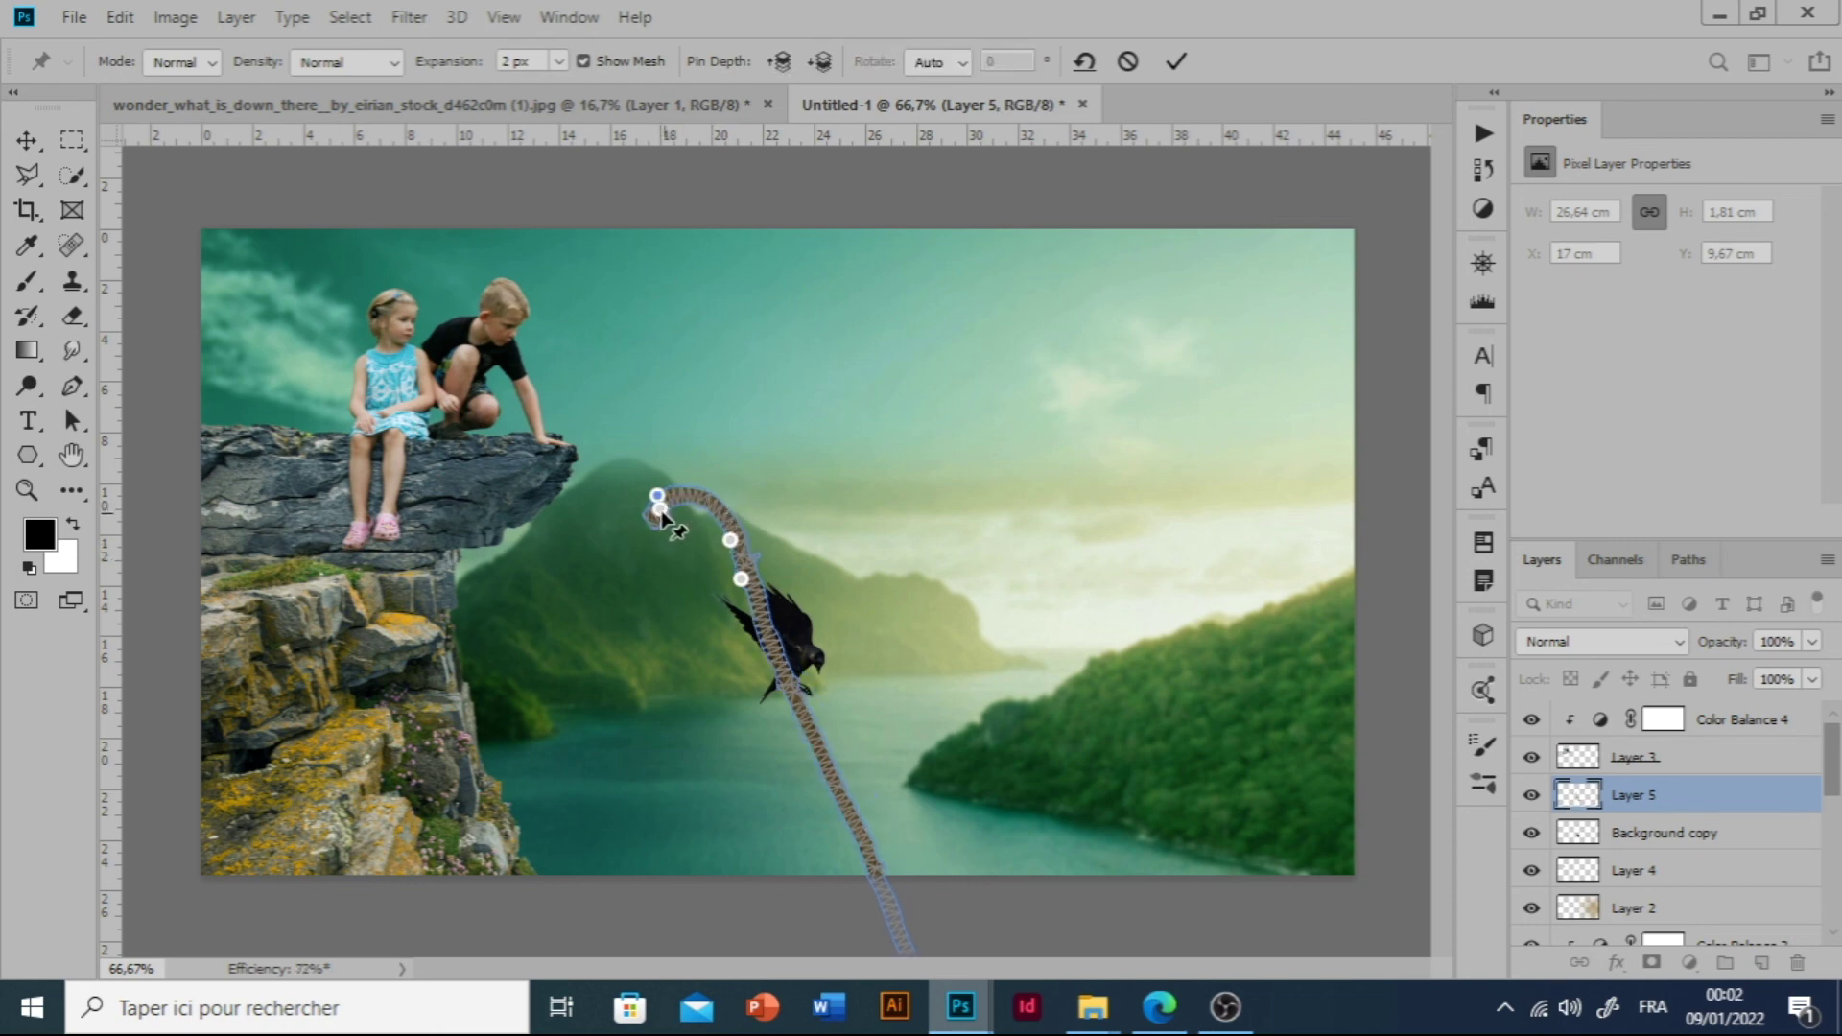
{"action": "left_click", "coordinate": [705, 455]}
{"action": "left_click", "coordinate": [666, 490]}
{"action": "key", "text": "Return"}
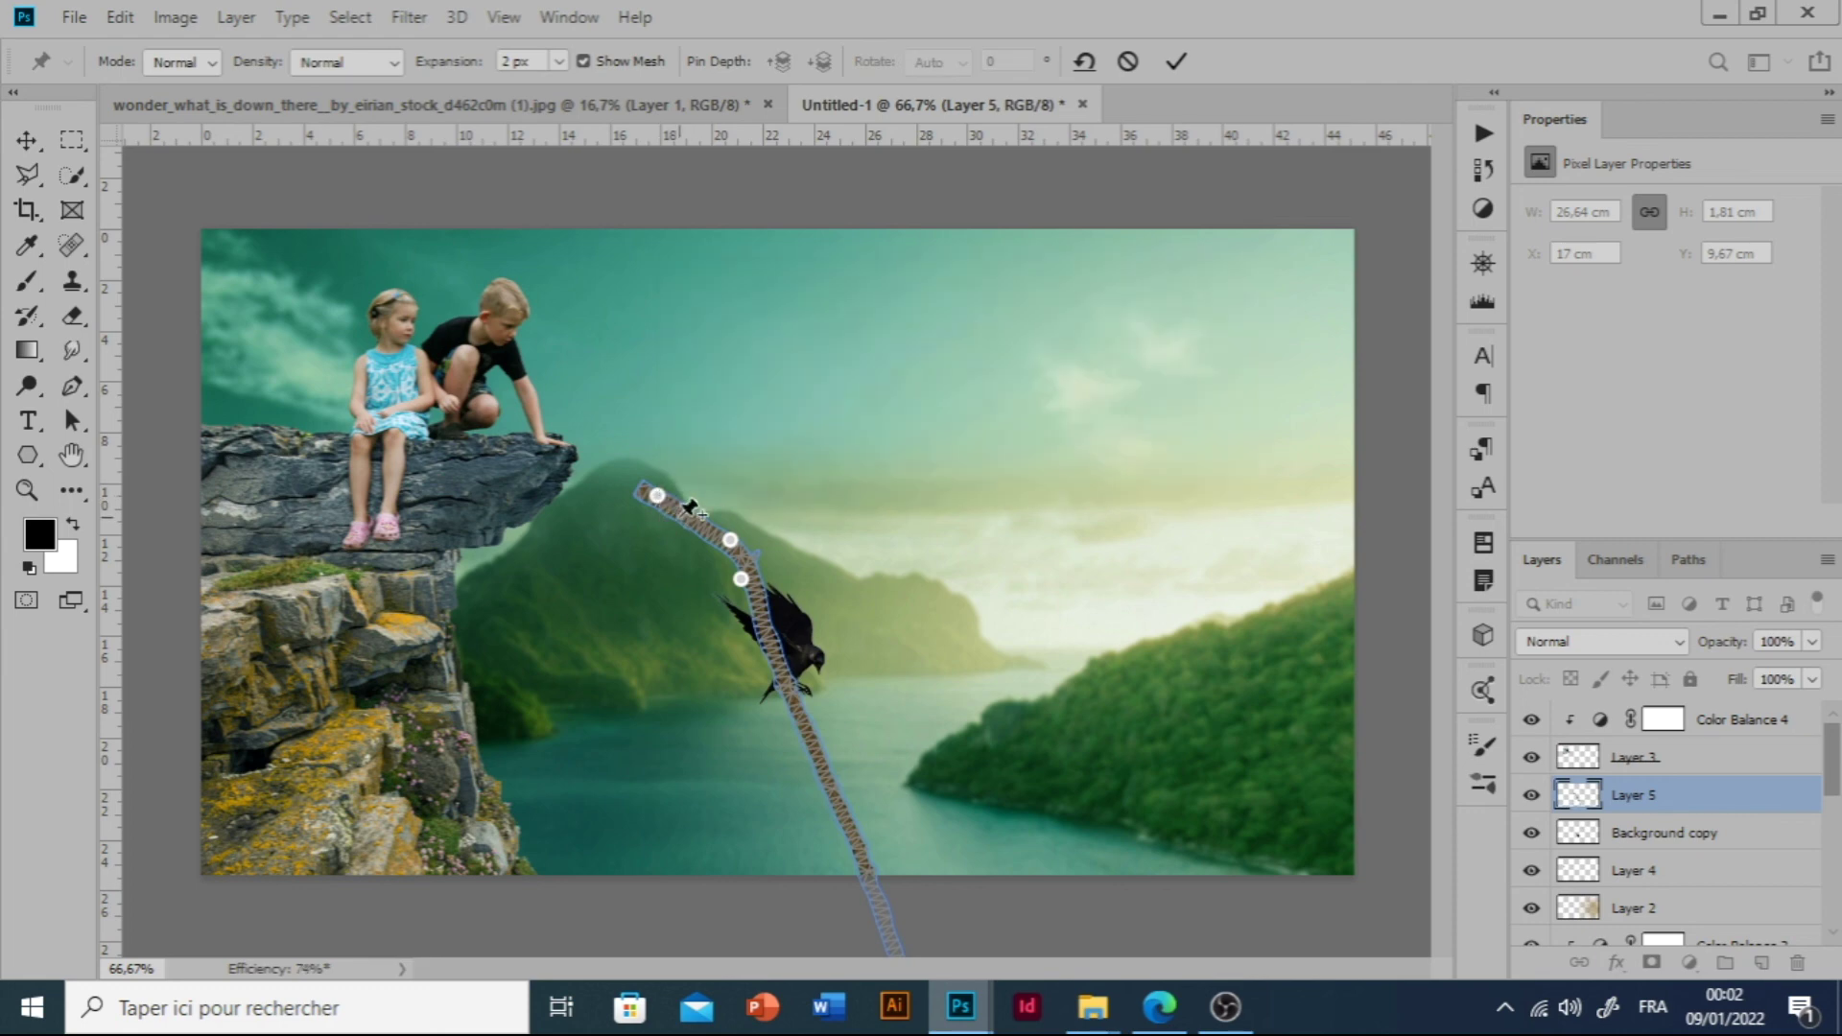
{"action": "left_click_drag", "start_coordinate": [693, 506], "coordinate": [684, 475]}
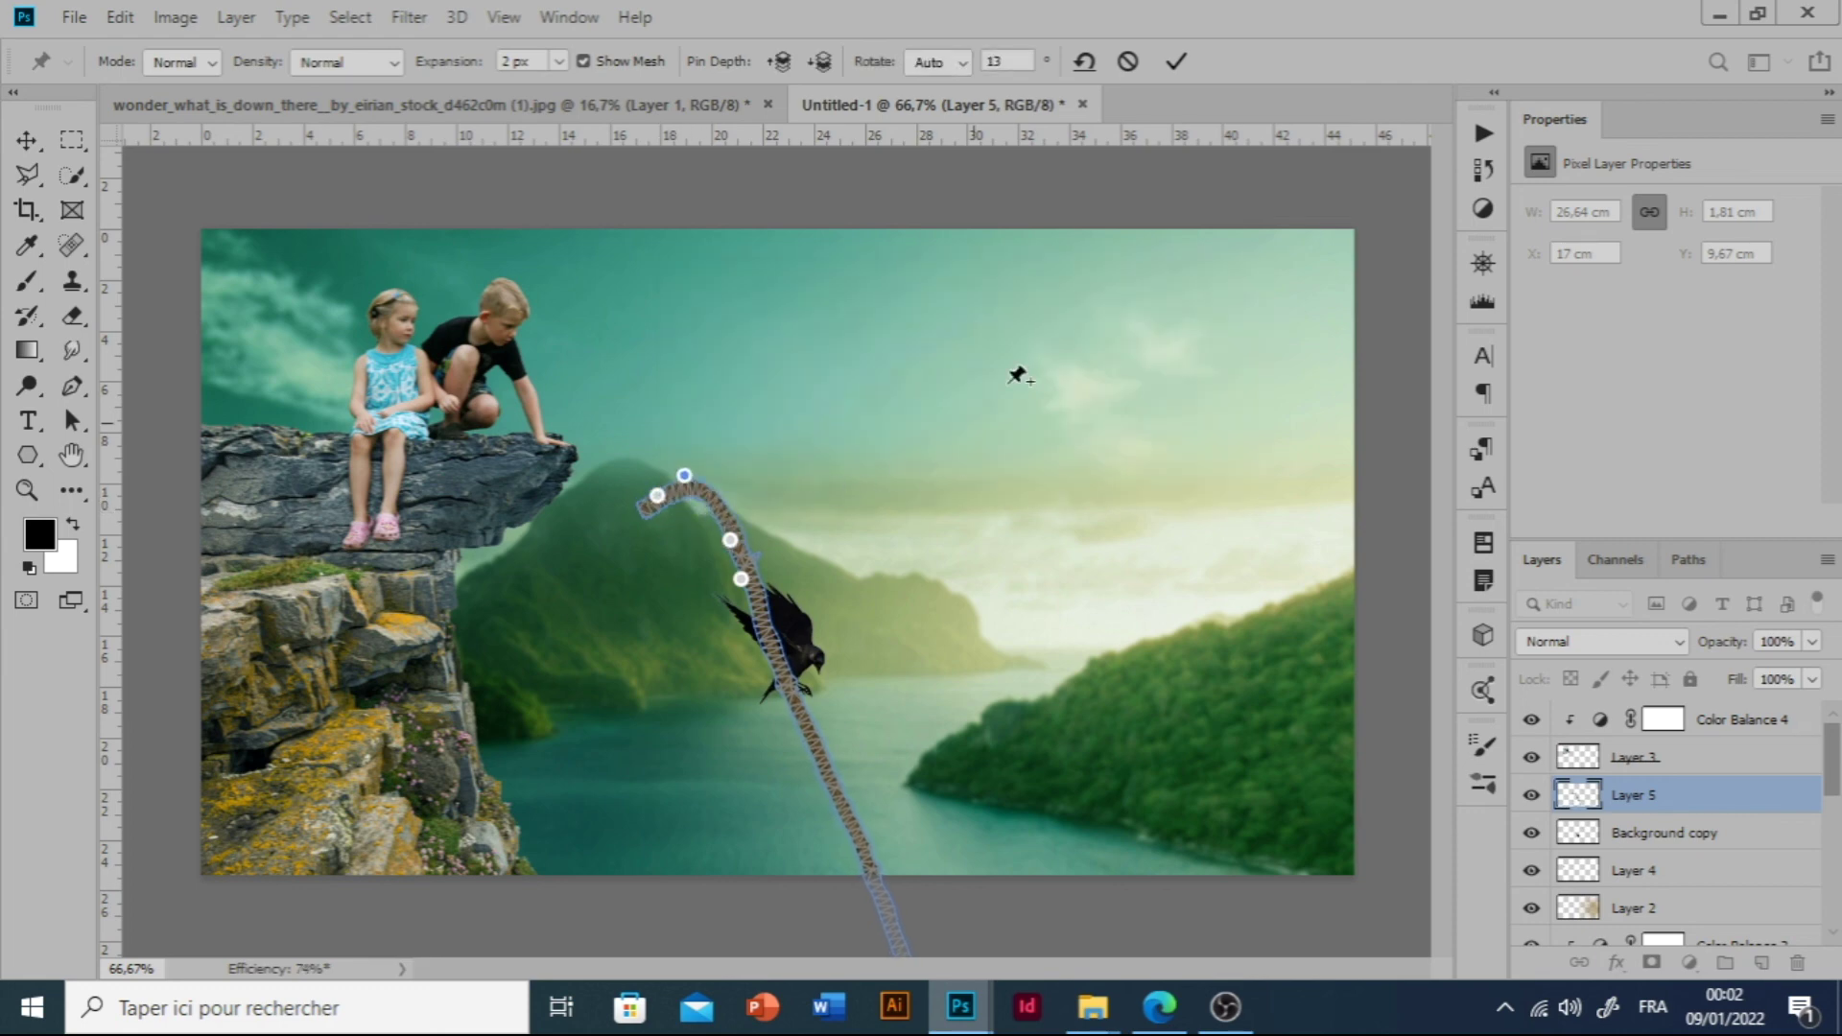
{"action": "left_click", "coordinate": [1176, 63]}
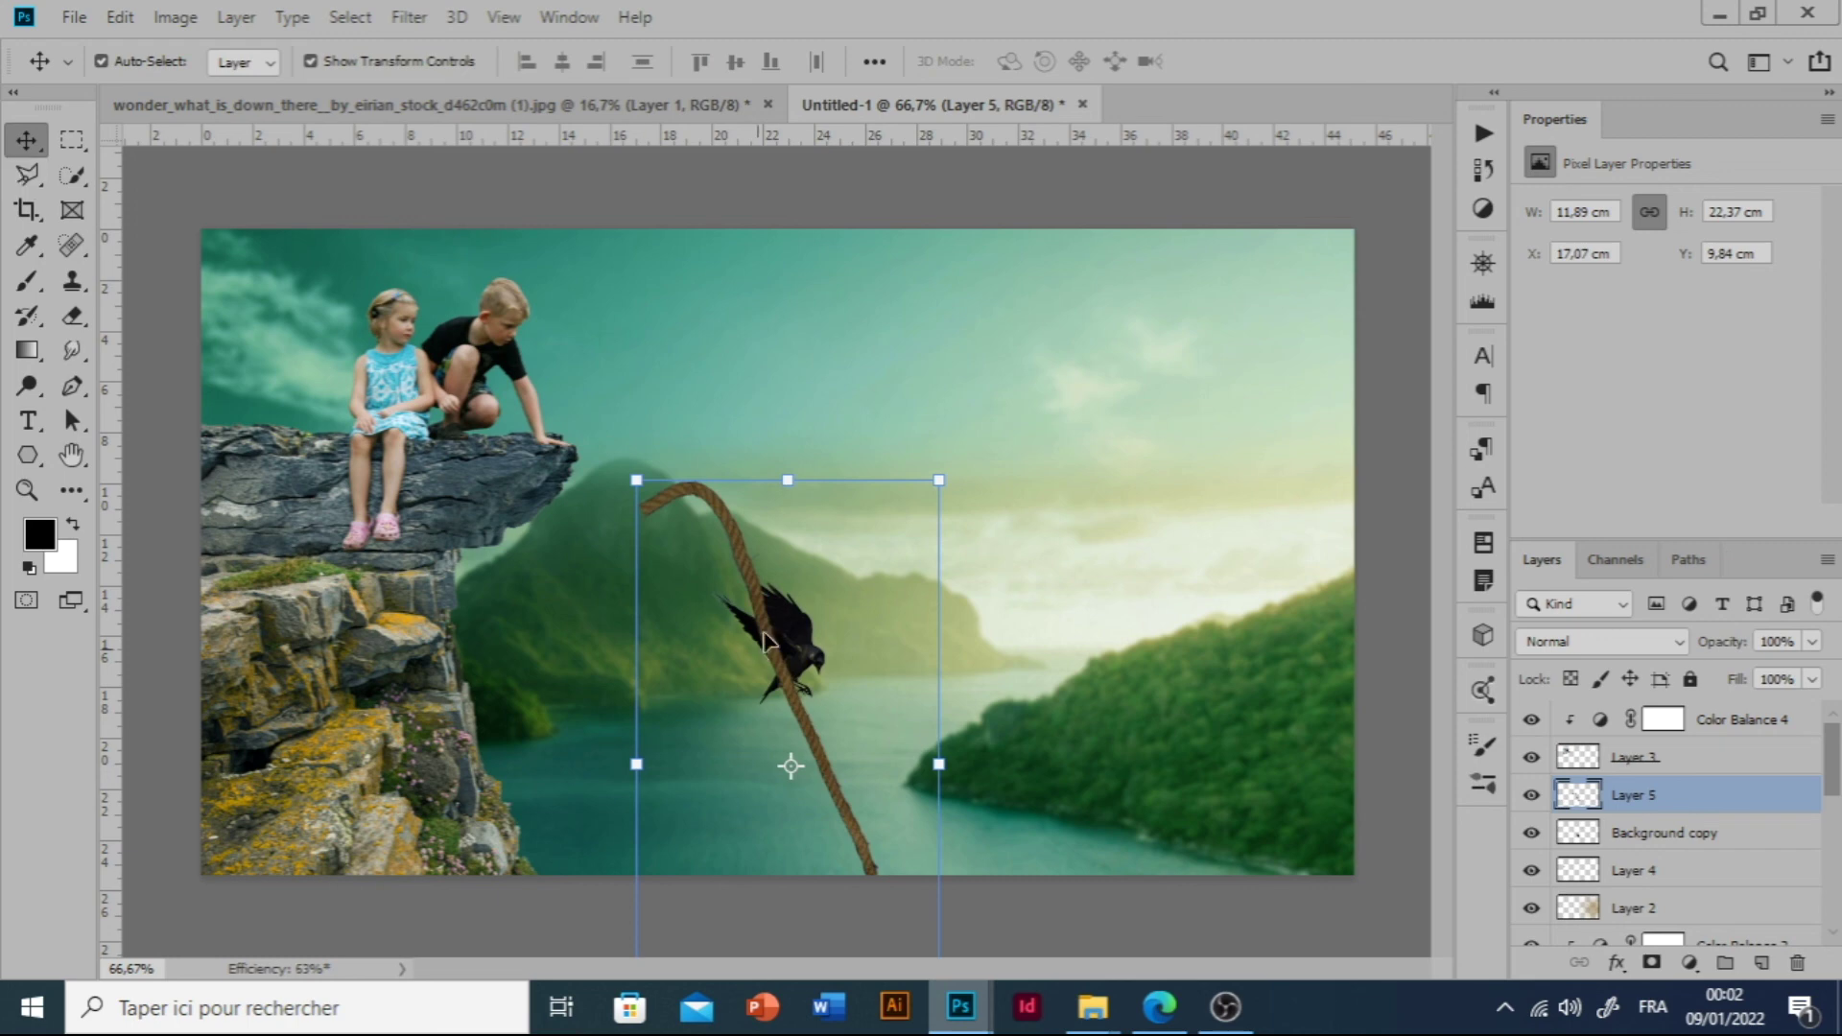
Place the rope's arch beneath the jackdaw's feet, scale it to about 78%, and rotate it to about -11.6°.
{"action": "left_click_drag", "start_coordinate": [734, 550], "coordinate": [877, 749]}
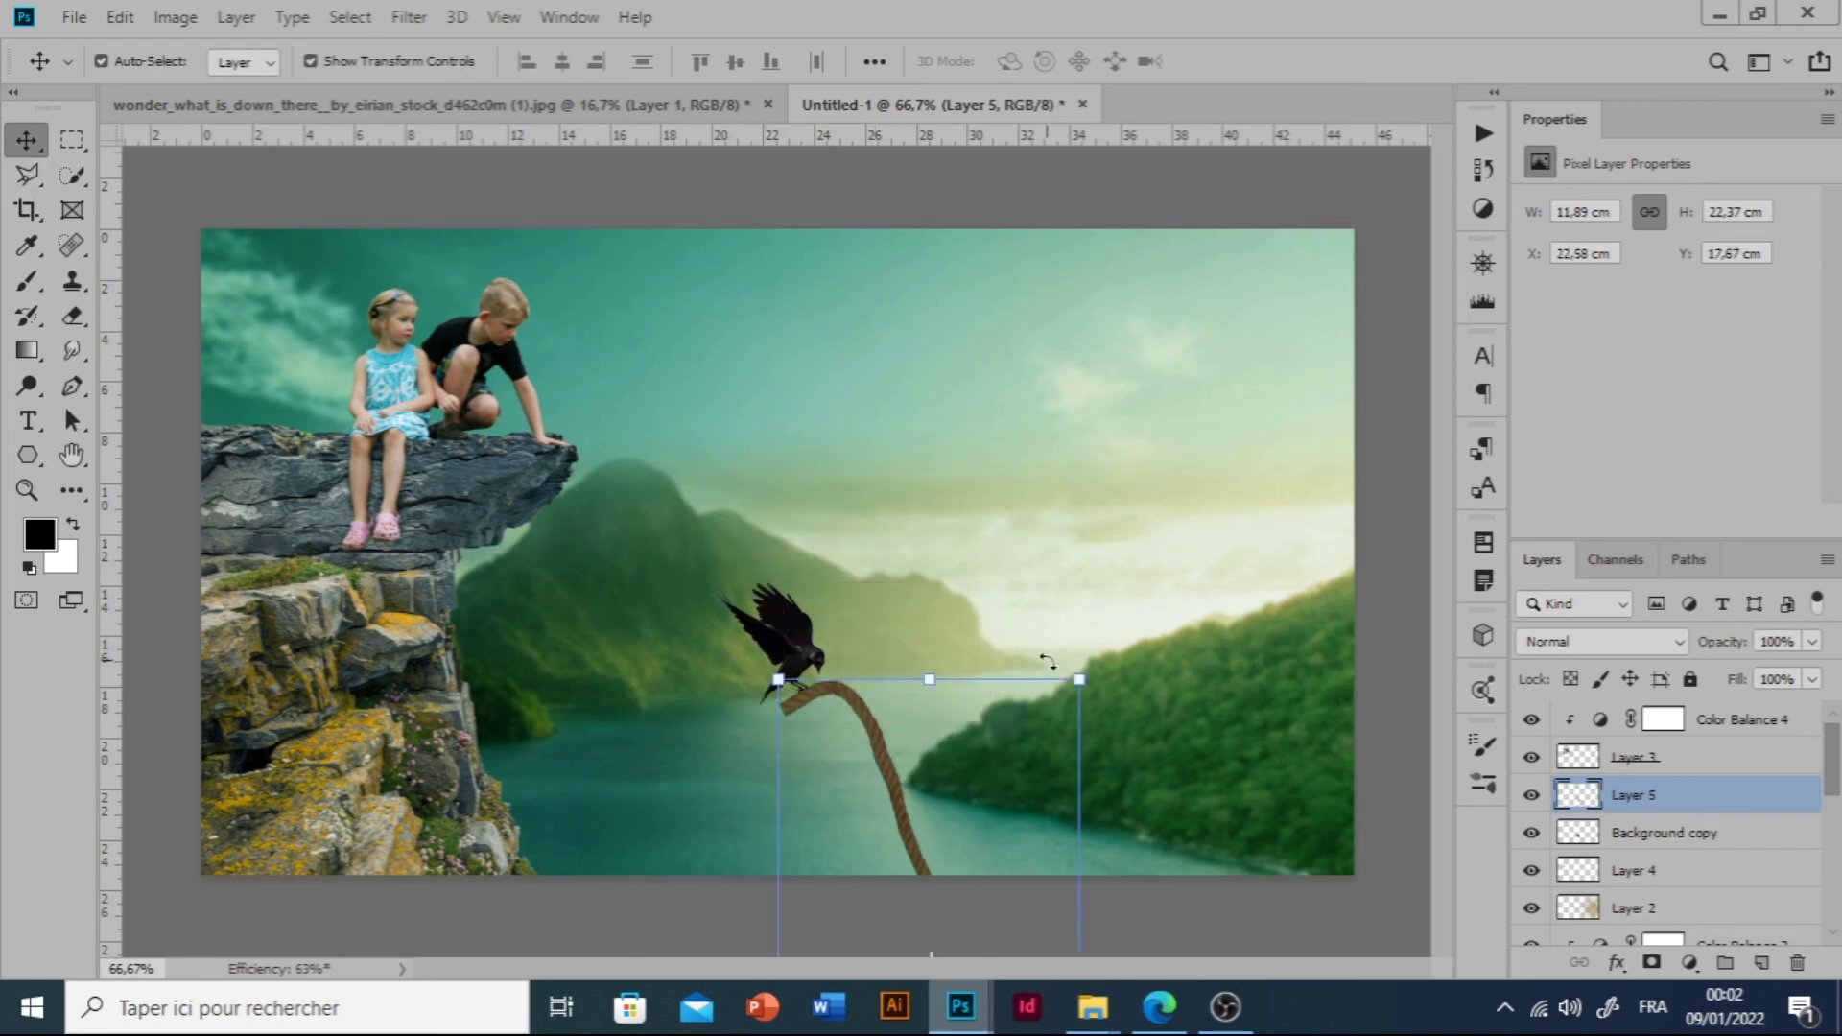
{"action": "left_click_drag", "start_coordinate": [1078, 679], "coordinate": [973, 807]}
{"action": "left_click_drag", "start_coordinate": [862, 760], "coordinate": [860, 732]}
{"action": "left_click_drag", "start_coordinate": [1038, 692], "coordinate": [1008, 637]}
{"action": "mouse_move", "coordinate": [811, 747]}
{"action": "left_mouse_down"}
{"action": "mouse_move", "coordinate": [844, 706]}
{"action": "mouse_move", "coordinate": [832, 718]}
{"action": "left_mouse_up"}
Reduce the rope's scale to 70.31%, fit the top of its arch closely under the jackdaw's claws, and apply the transform.
{"action": "scroll", "coordinate": [832, 718], "scroll_direction": "up", "scroll_amount": 4}
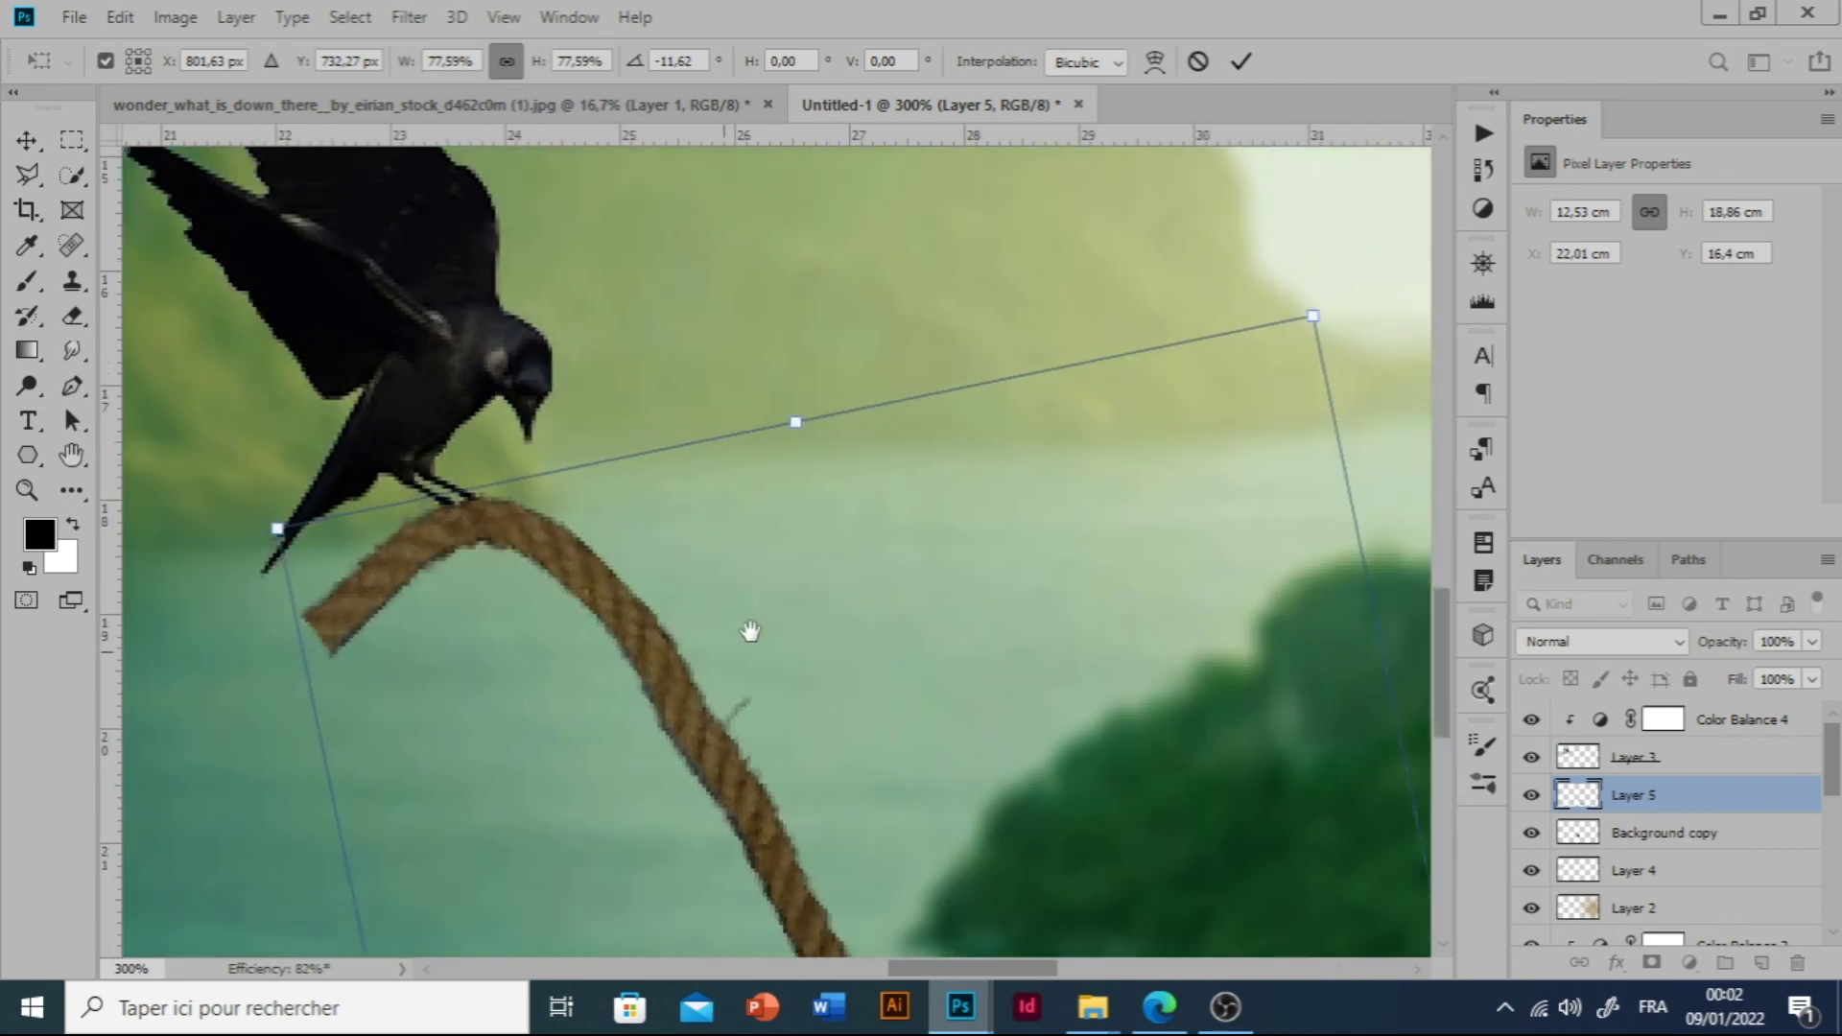
{"action": "left_click_drag", "start_coordinate": [750, 631], "coordinate": [873, 727]}
{"action": "left_click_drag", "start_coordinate": [720, 691], "coordinate": [735, 683]}
{"action": "left_click_drag", "start_coordinate": [446, 645], "coordinate": [579, 802]}
{"action": "left_click_drag", "start_coordinate": [775, 782], "coordinate": [650, 632]}
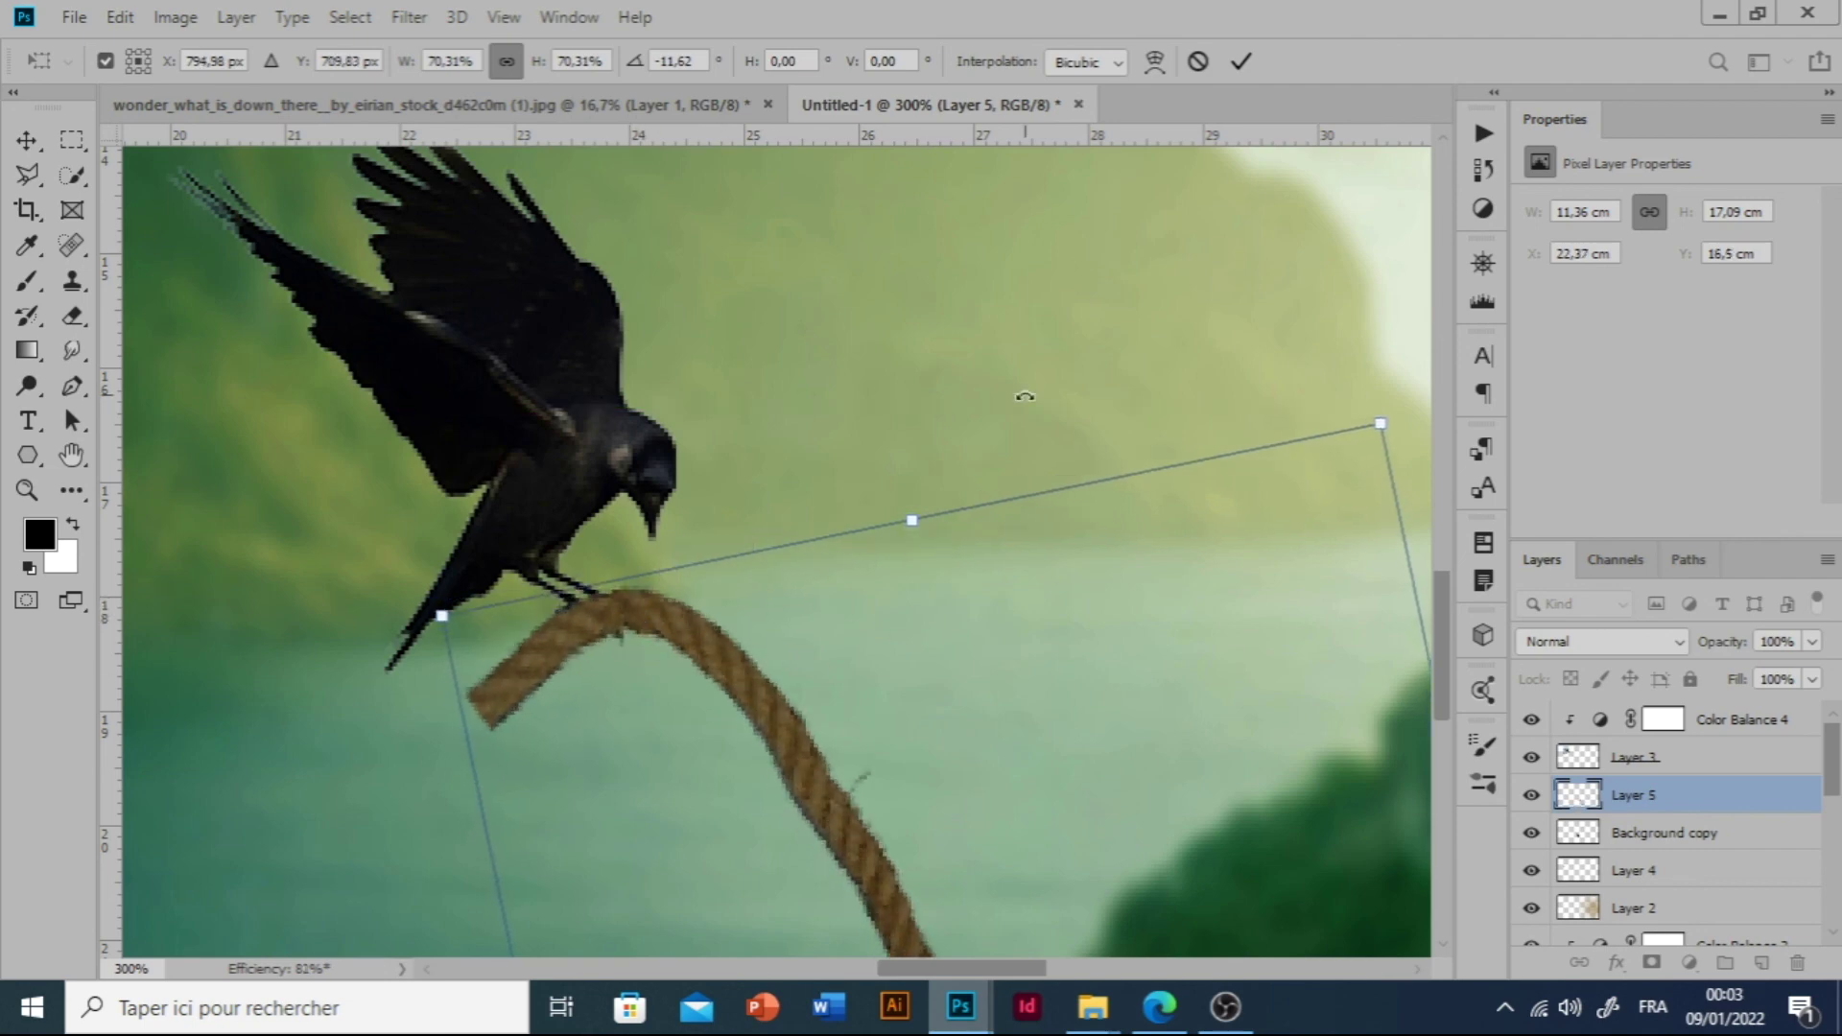
{"action": "left_click", "coordinate": [1245, 63]}
Move the rope layer below the jackdaw layer and shorten the rope's loose end with a 37 px eraser.
{"action": "left_click_drag", "start_coordinate": [1578, 795], "coordinate": [1598, 860]}
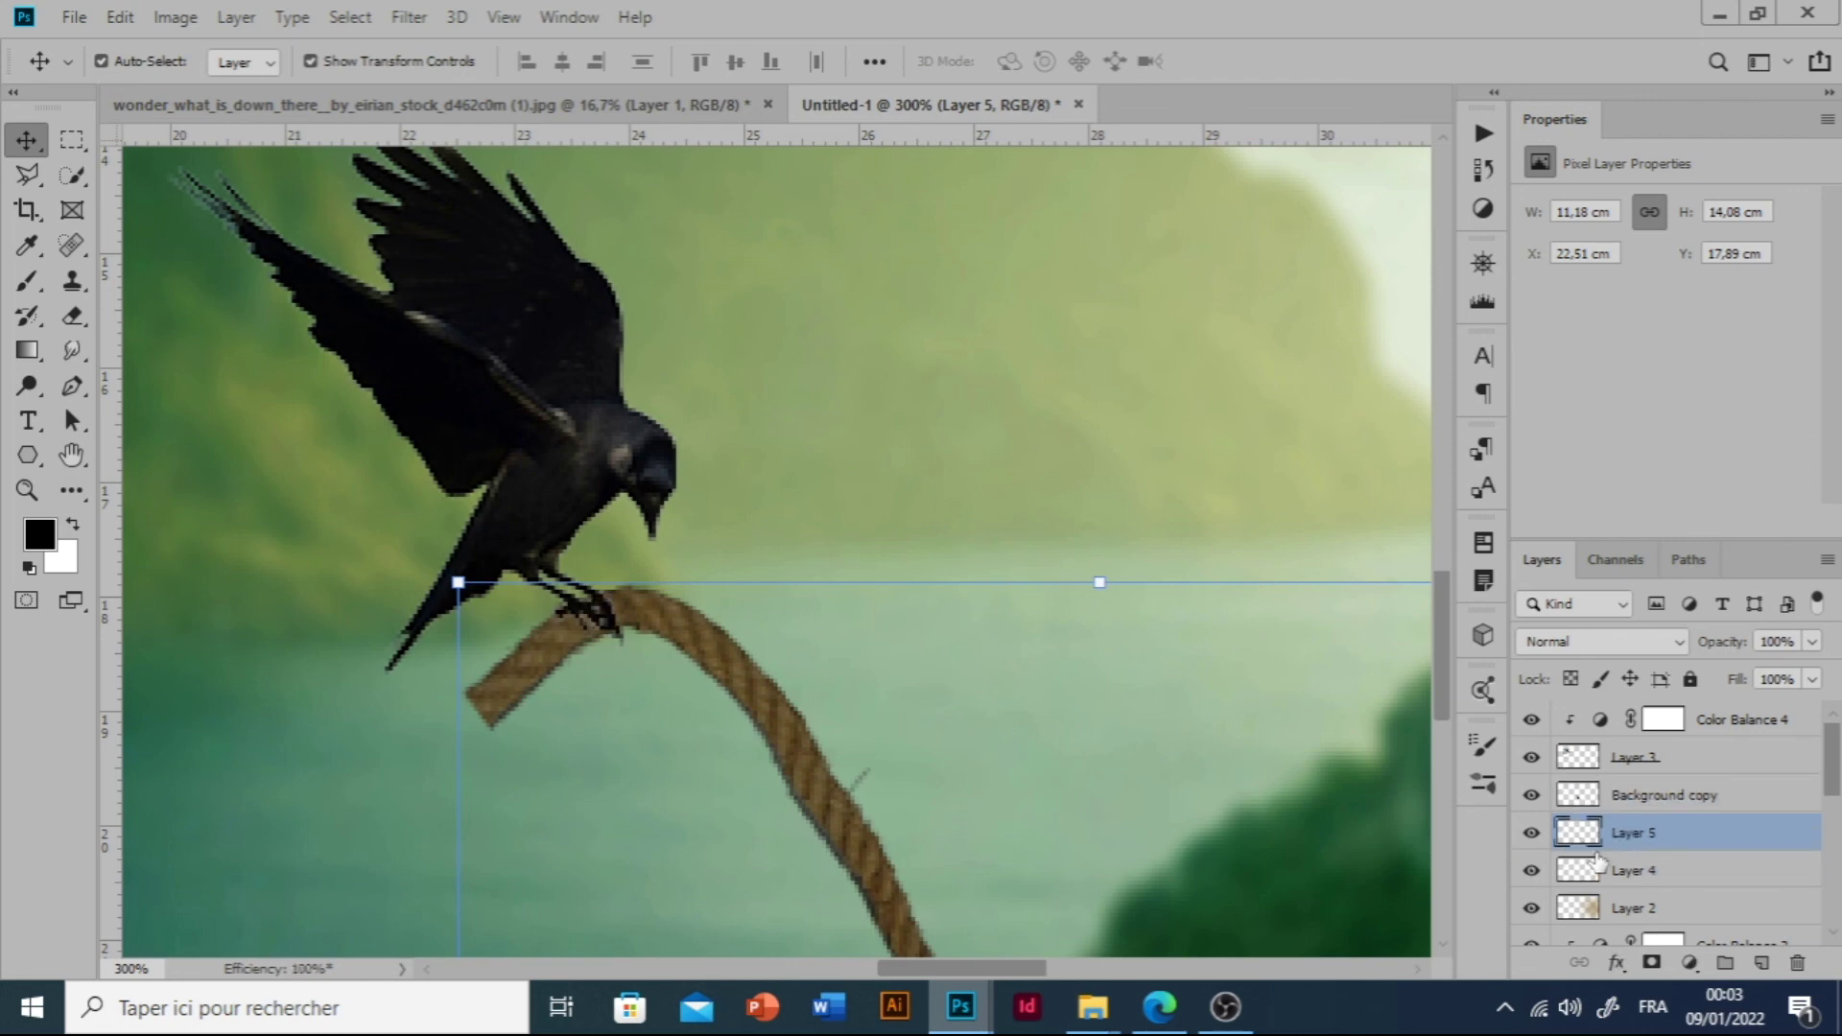
{"action": "left_click", "coordinate": [72, 316]}
{"action": "mouse_move", "coordinate": [489, 705]}
{"action": "left_mouse_down"}
{"action": "mouse_move", "coordinate": [518, 662]}
{"action": "mouse_move", "coordinate": [537, 717]}
{"action": "mouse_move", "coordinate": [661, 722]}
{"action": "left_mouse_up"}
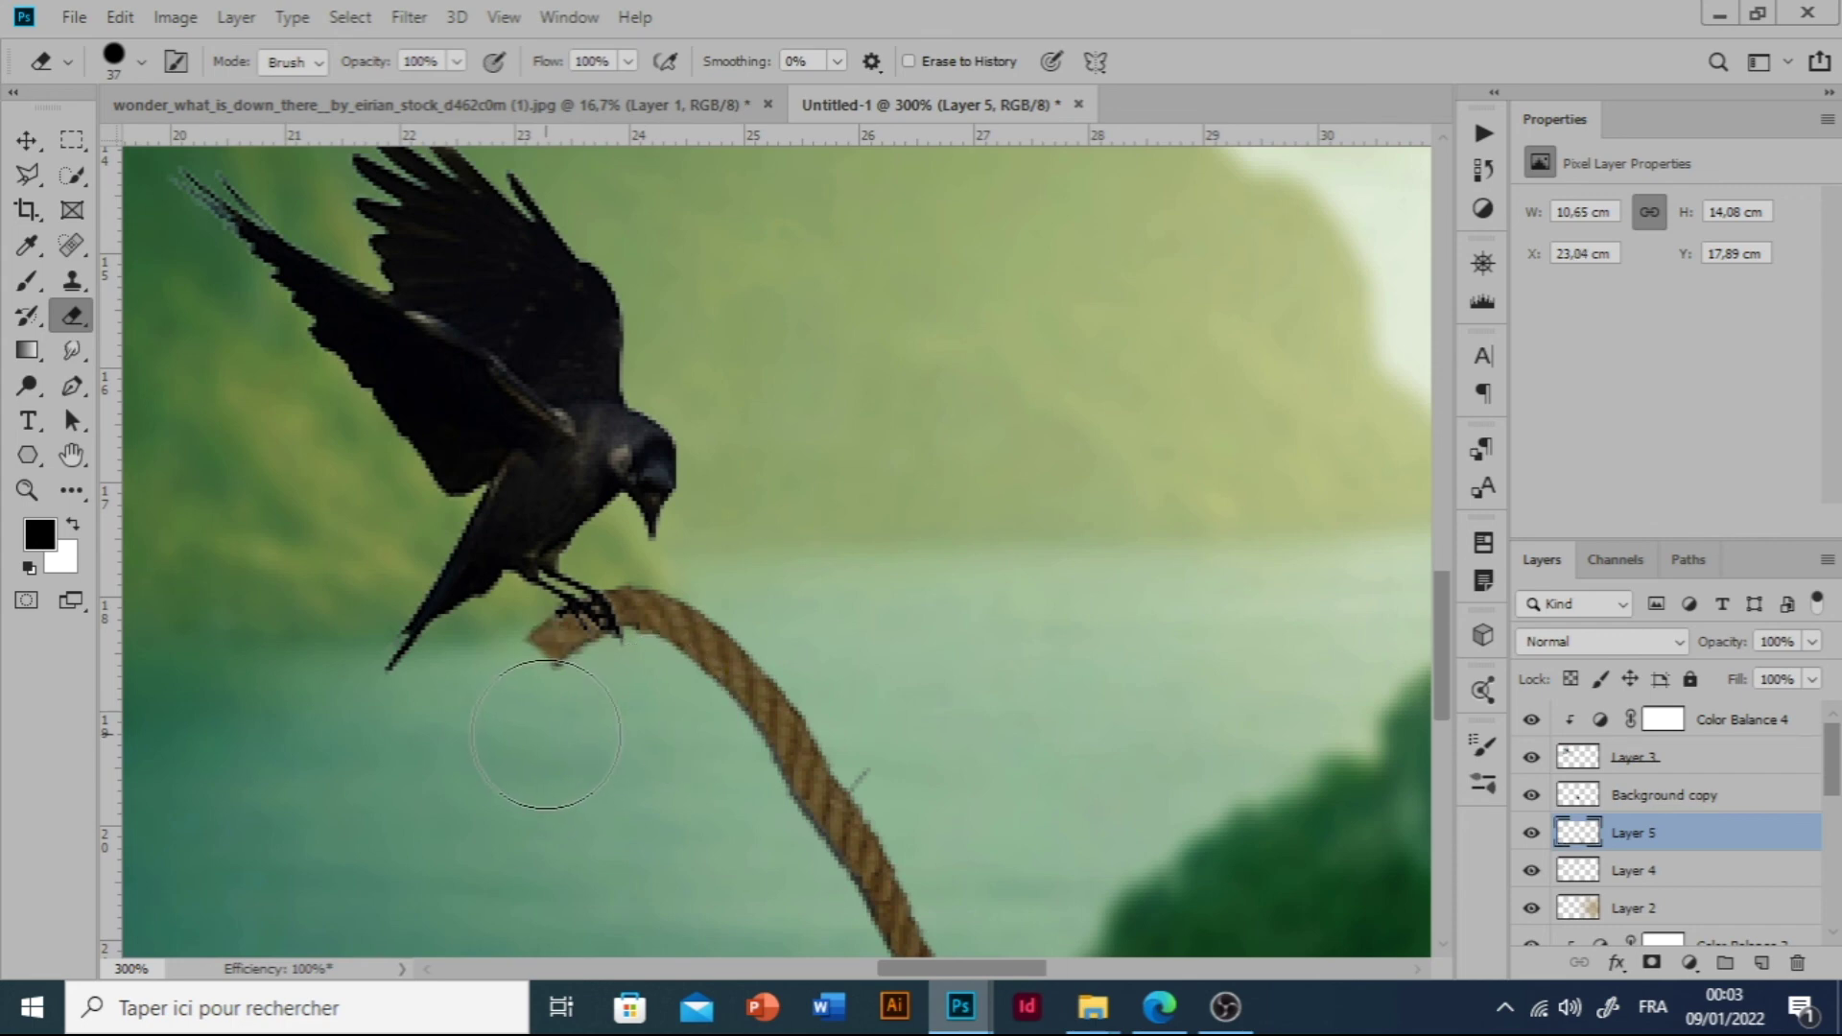
Toggle the visibility of the layers above the rope to identify the jackdaw layer, select it, and view the whole composite.
{"action": "left_click", "coordinate": [1580, 764]}
{"action": "left_click", "coordinate": [1530, 760]}
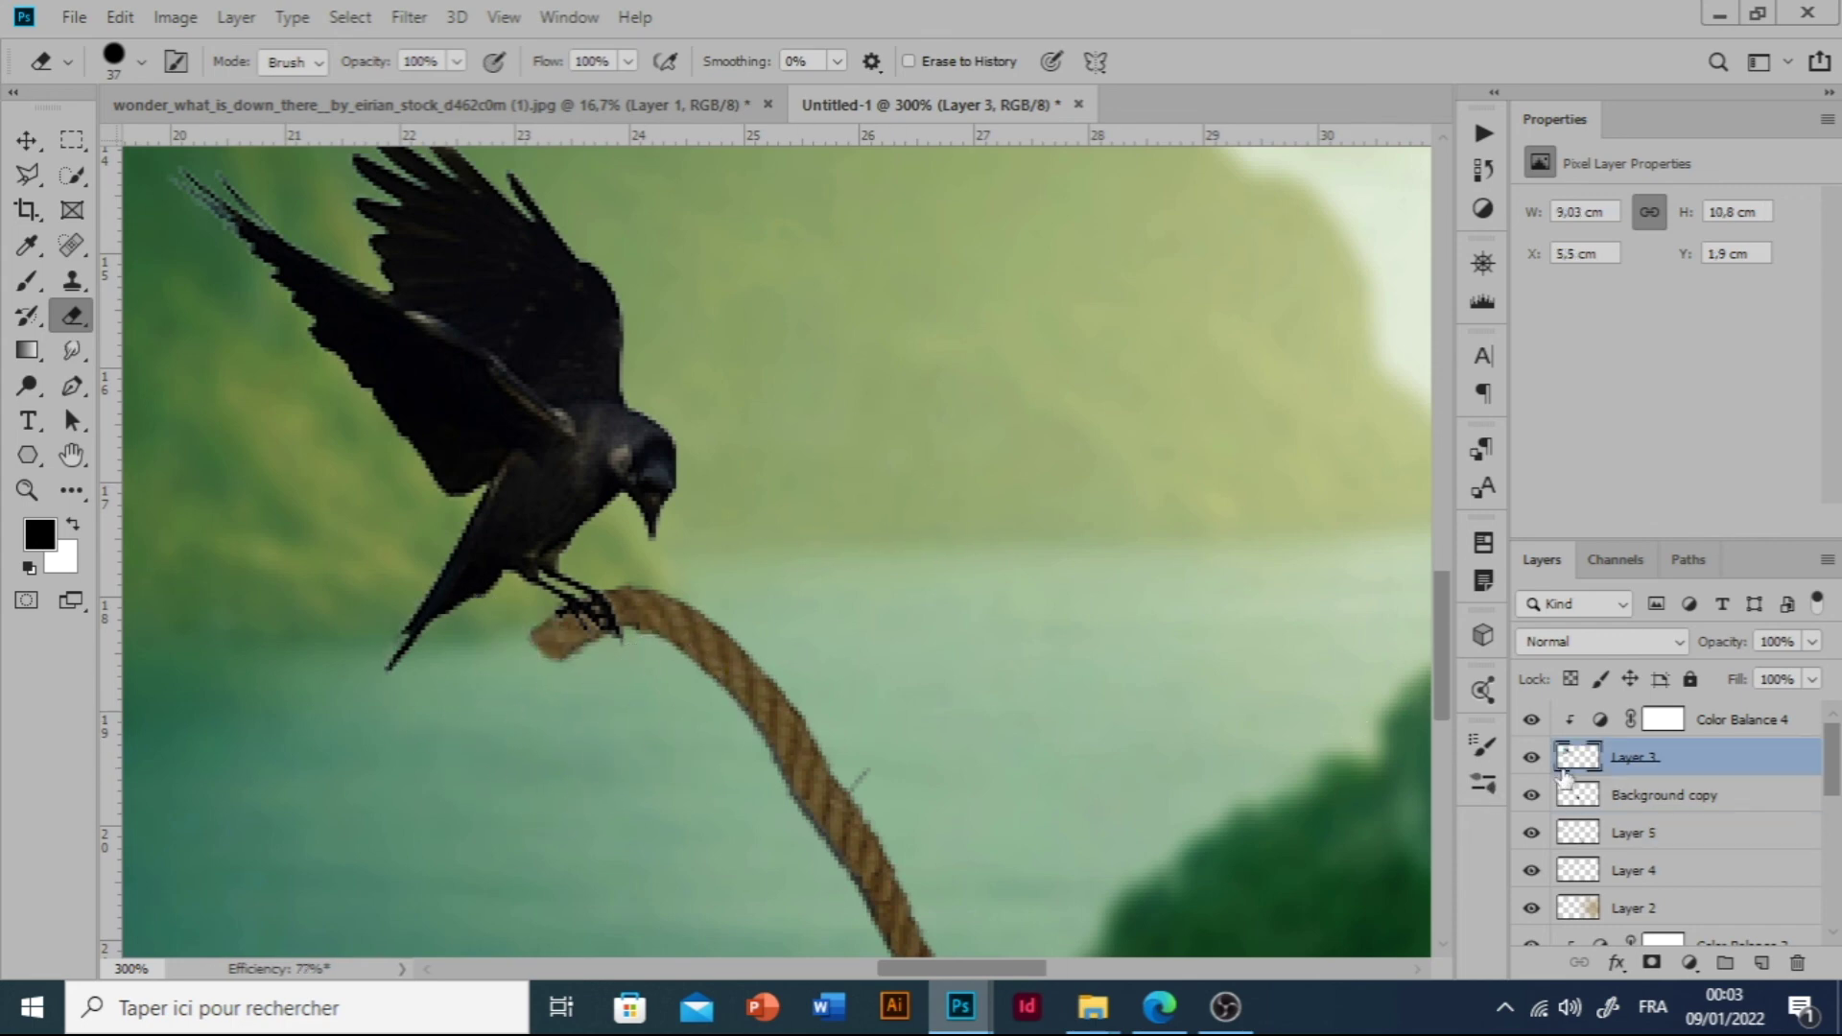
{"action": "left_click", "coordinate": [1530, 759]}
{"action": "left_click", "coordinate": [1531, 795]}
{"action": "left_click", "coordinate": [1531, 795]}
{"action": "left_click", "coordinate": [1573, 795]}
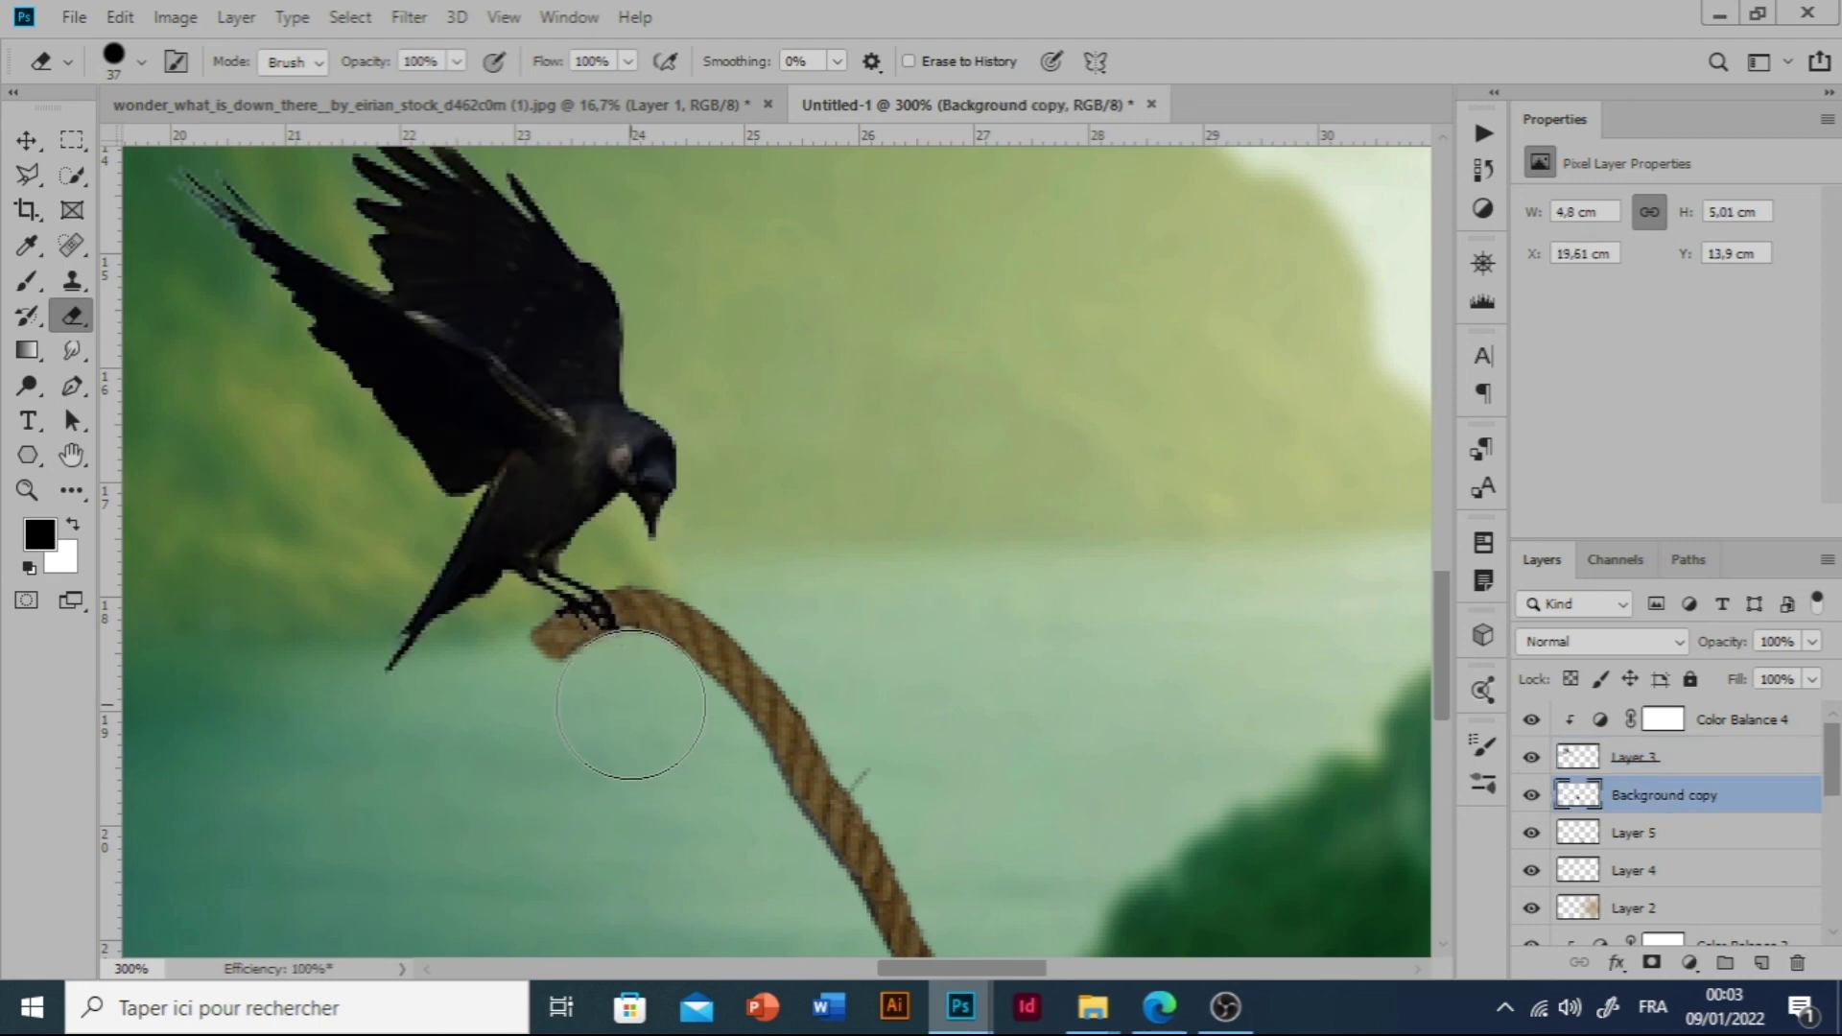
{"action": "key", "text": "ctrl+minus"}
{"action": "key", "text": "ctrl+minus"}
{"action": "key", "text": "ctrl+minus"}
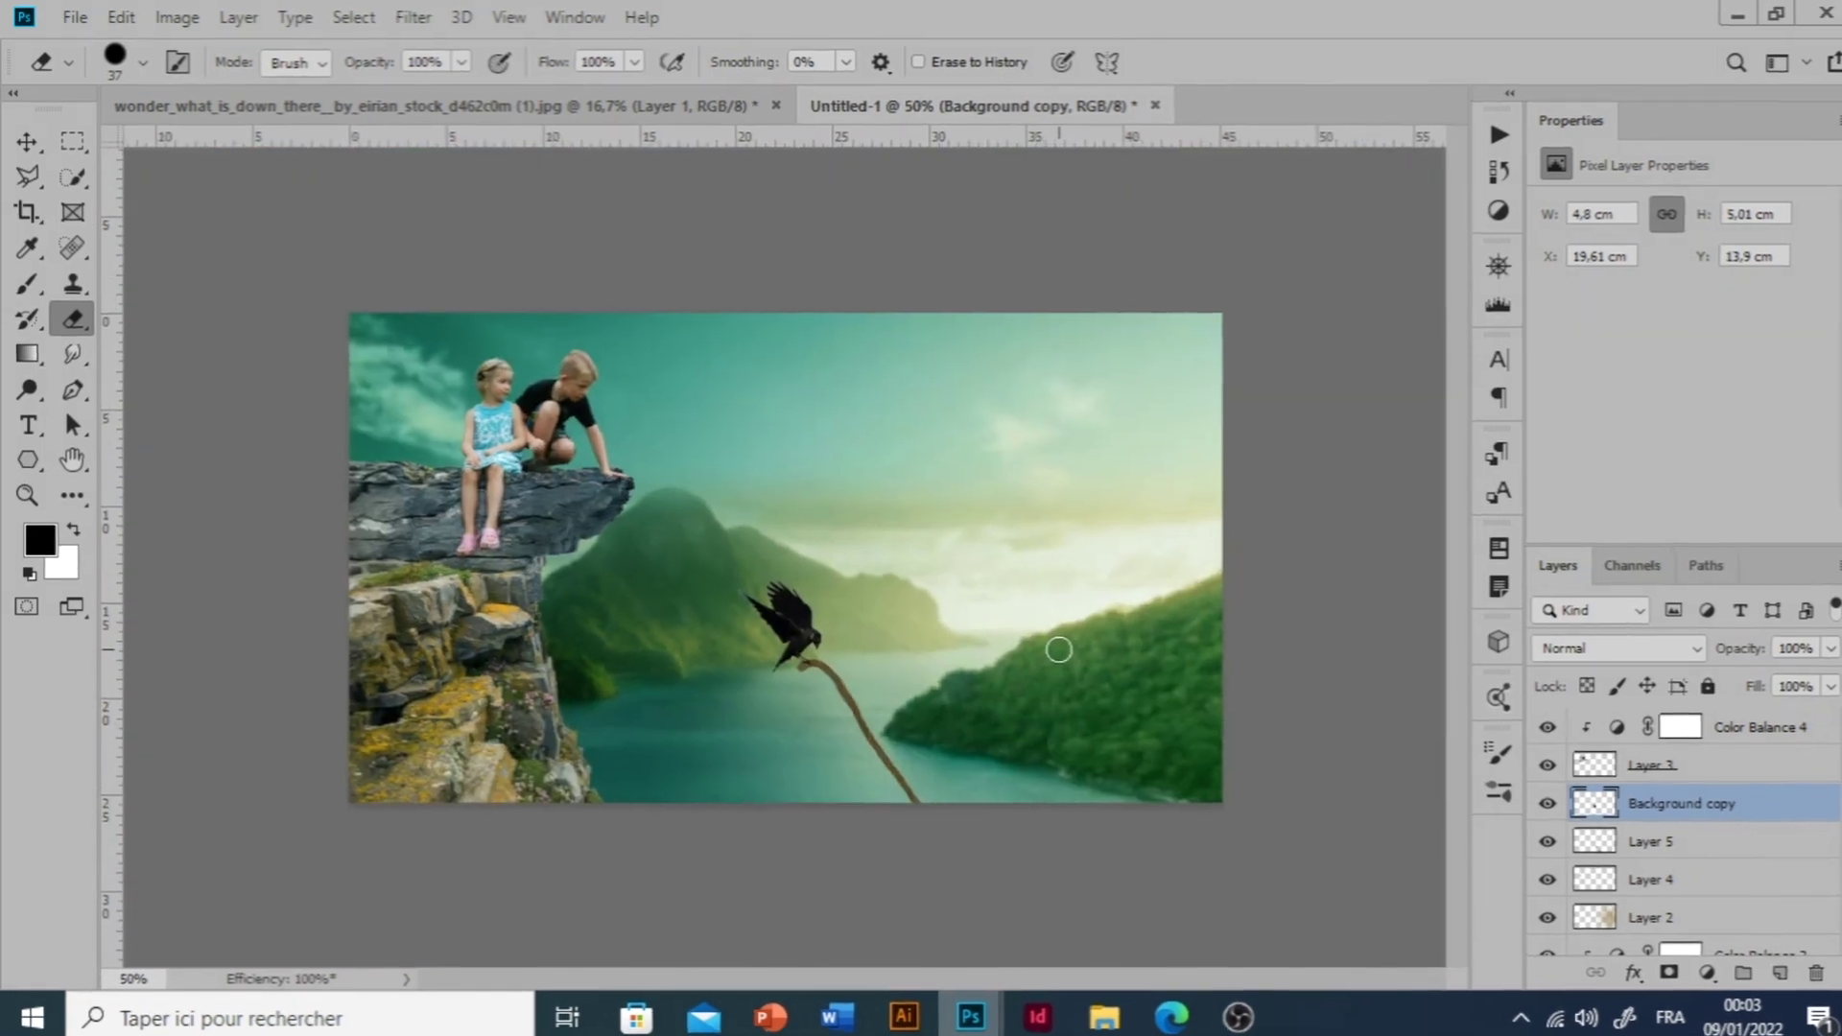